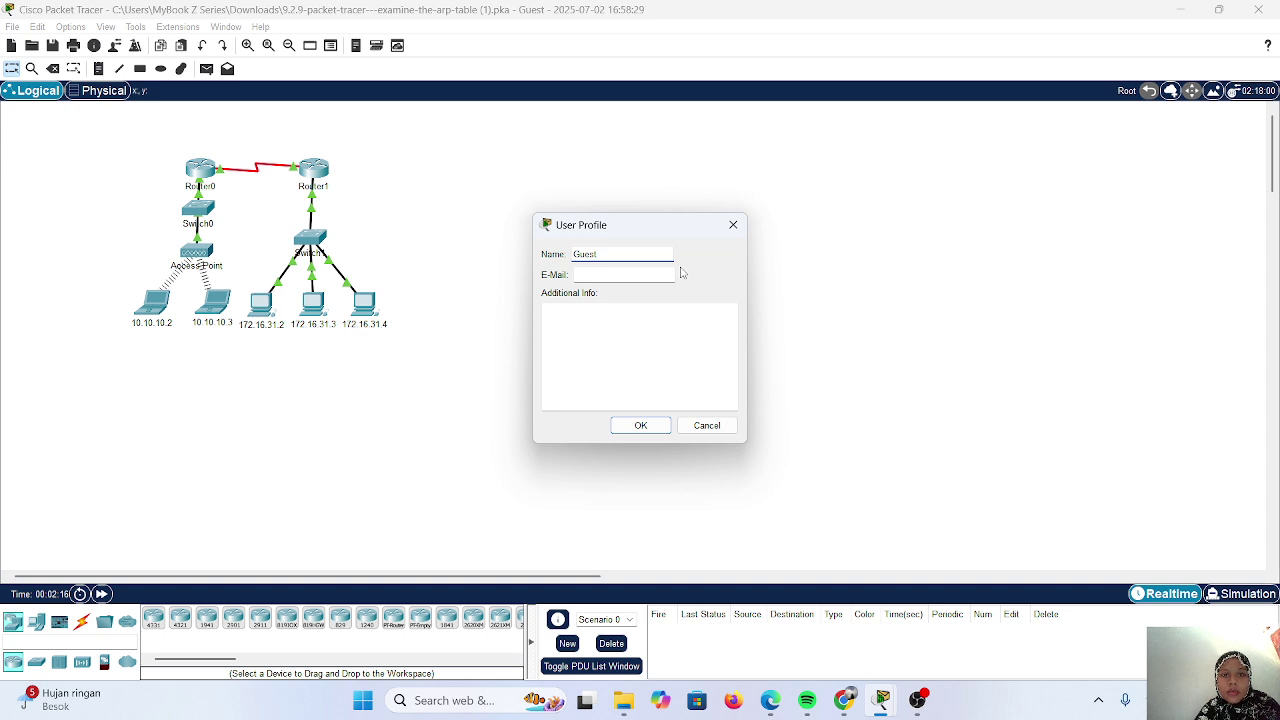
Replace the Guest name in the user profile with the student's full name and confirm the profile.
{"action": "left_click", "coordinate": [626, 250]}
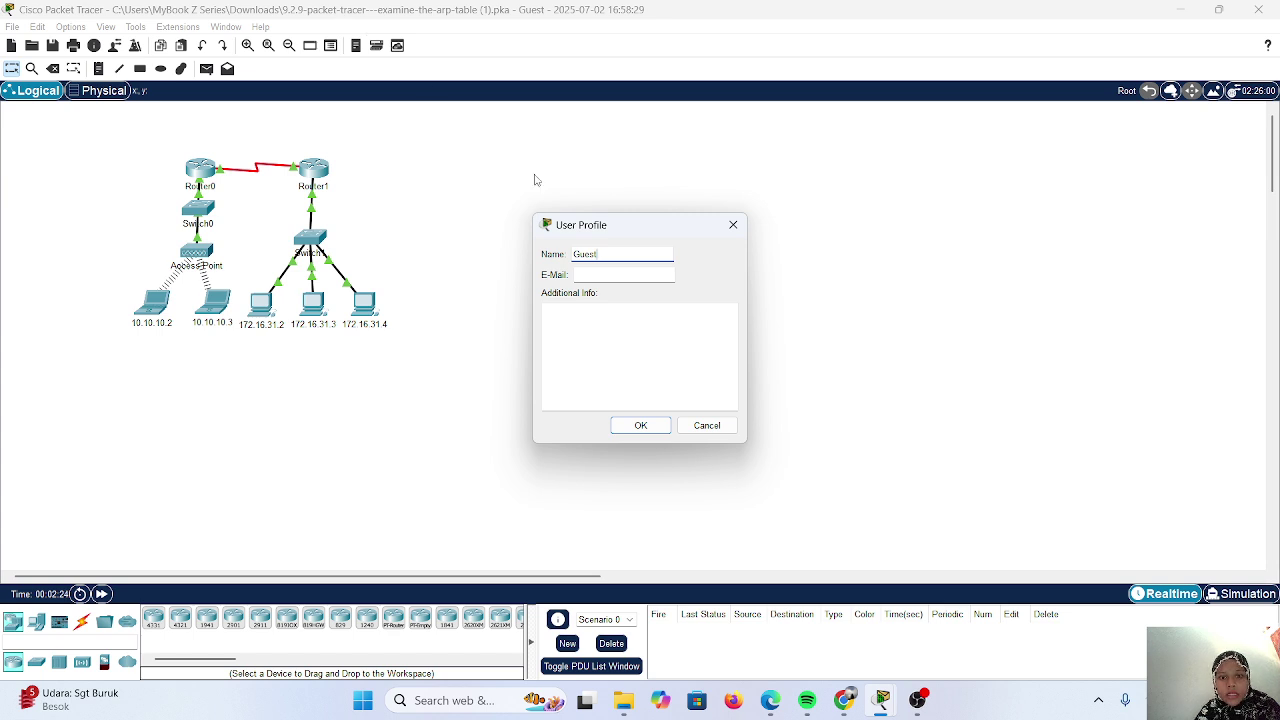
{"action": "key", "text": "BackSpace"}
{"action": "key", "text": "BackSpace"}
{"action": "key", "text": "BackSpace"}
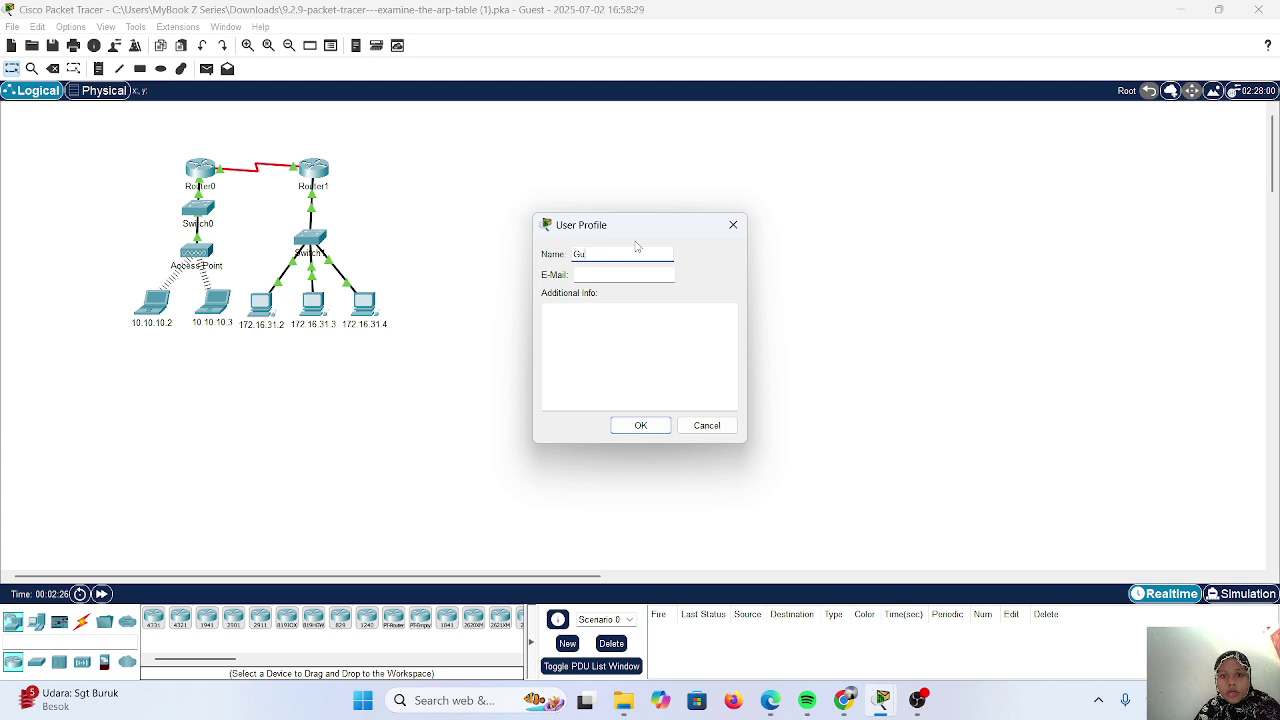
{"action": "key", "text": "BackSpace"}
{"action": "key", "text": "BackSpace"}
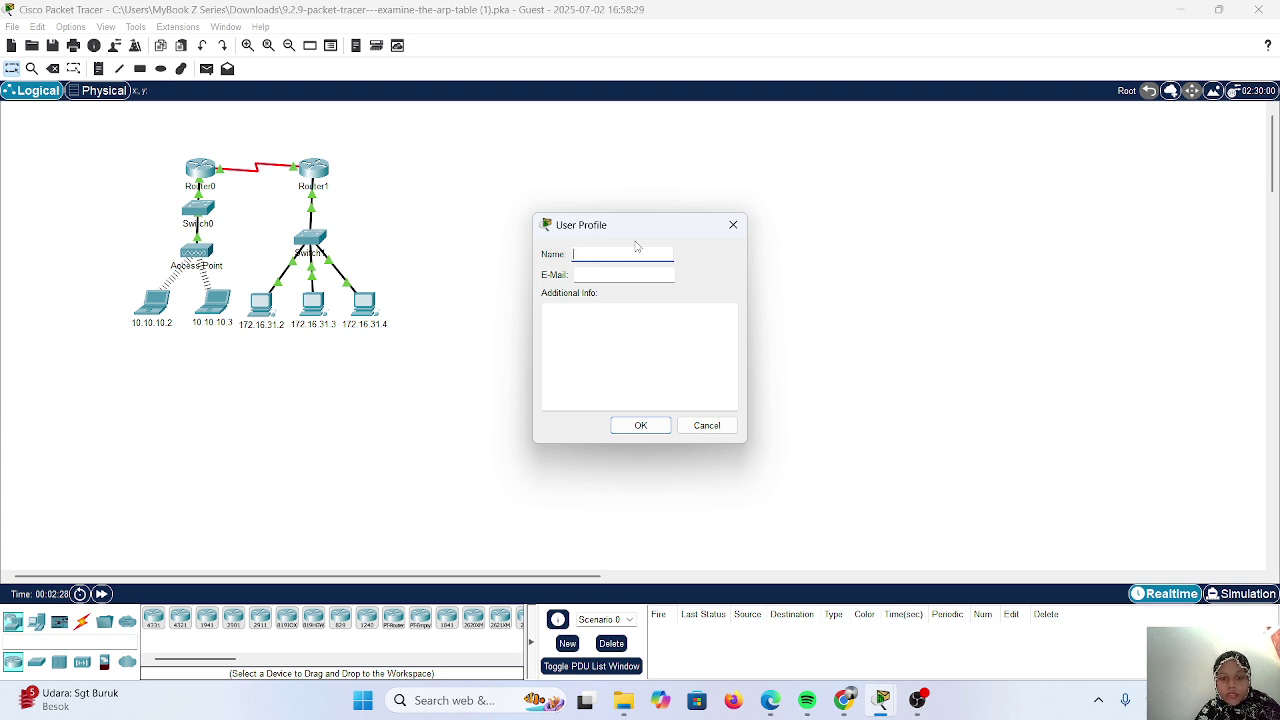
{"action": "type", "text": "Meila "}
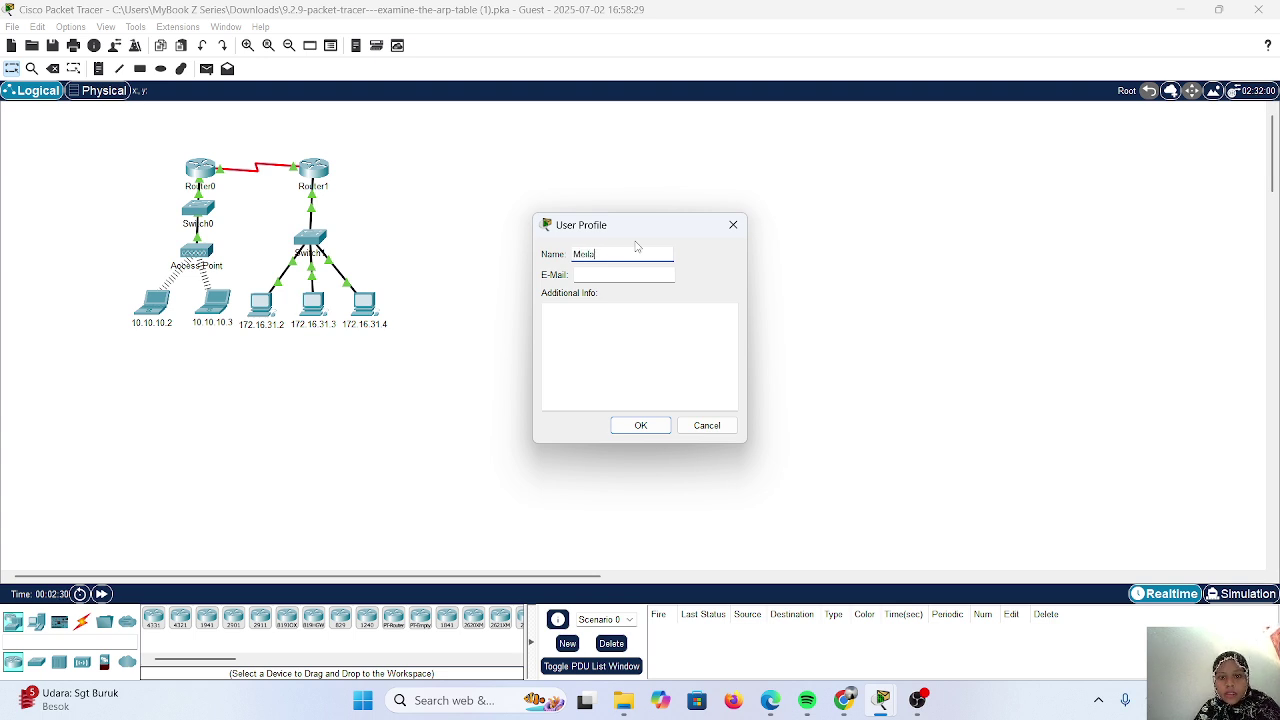
{"action": "type", "text": "Ayu Dah"}
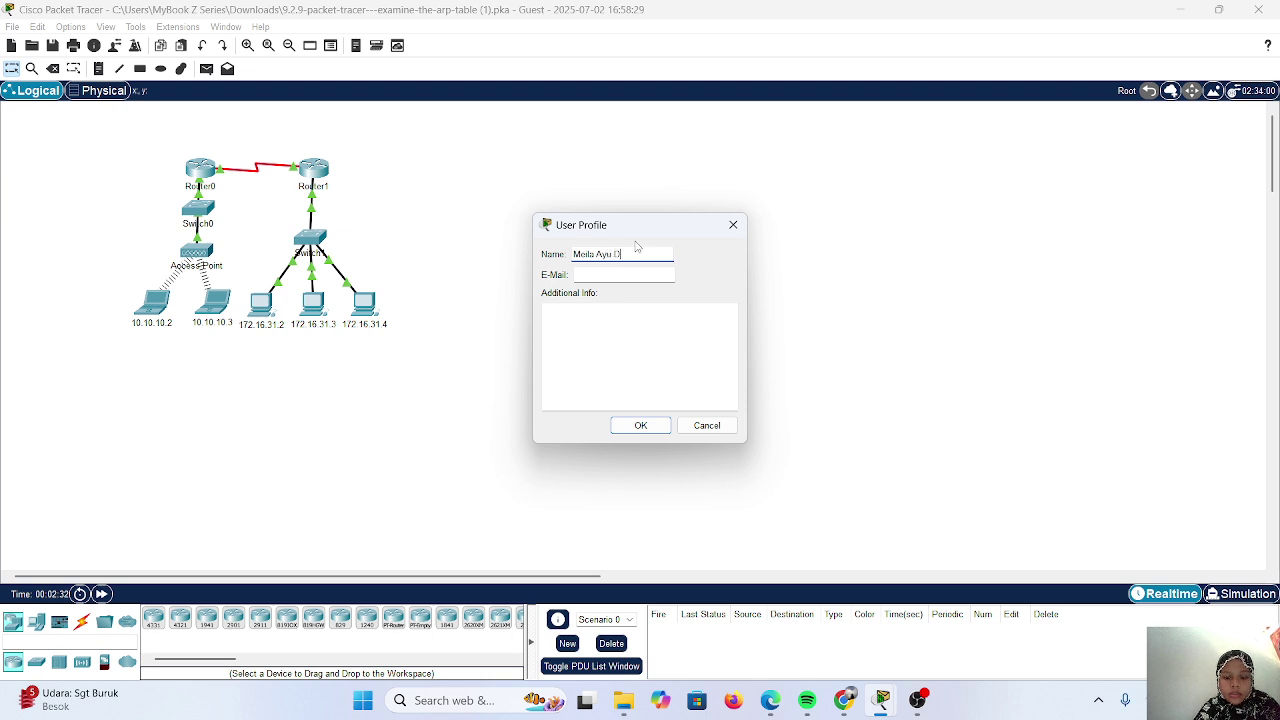
{"action": "type", "text": " Si"}
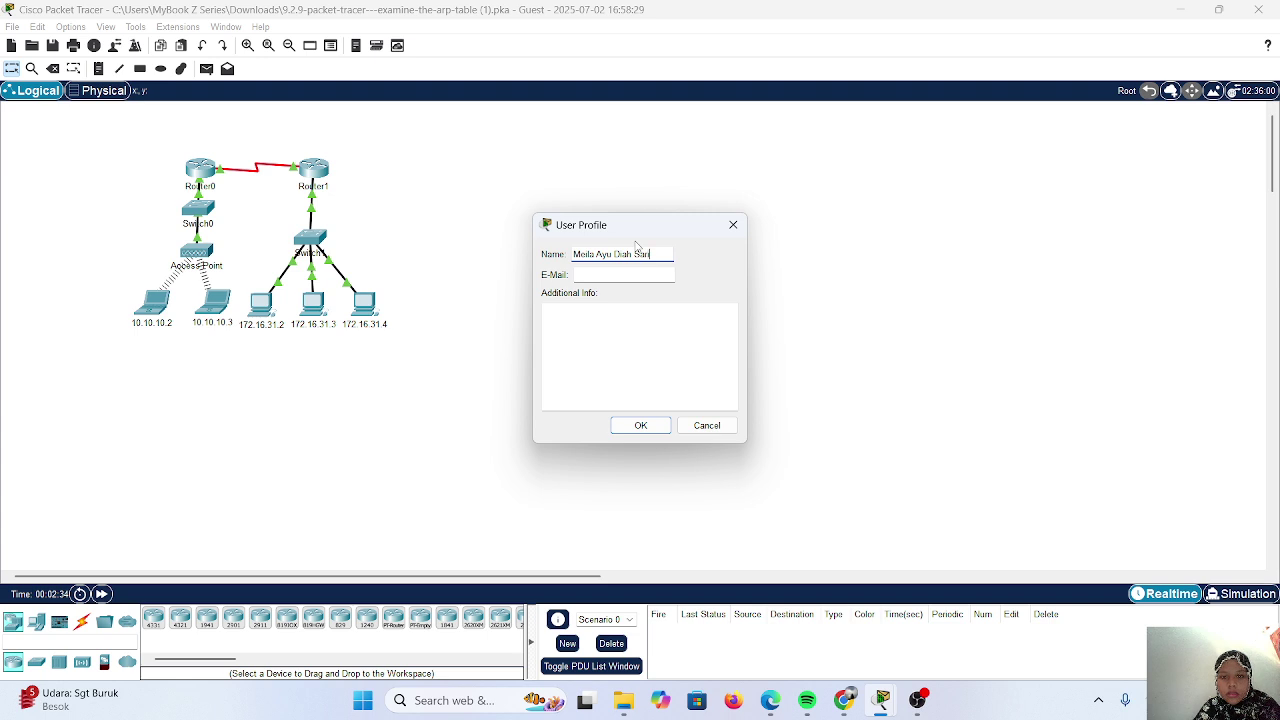
{"action": "type", "text": "ri"}
{"action": "left_click", "coordinate": [642, 424]}
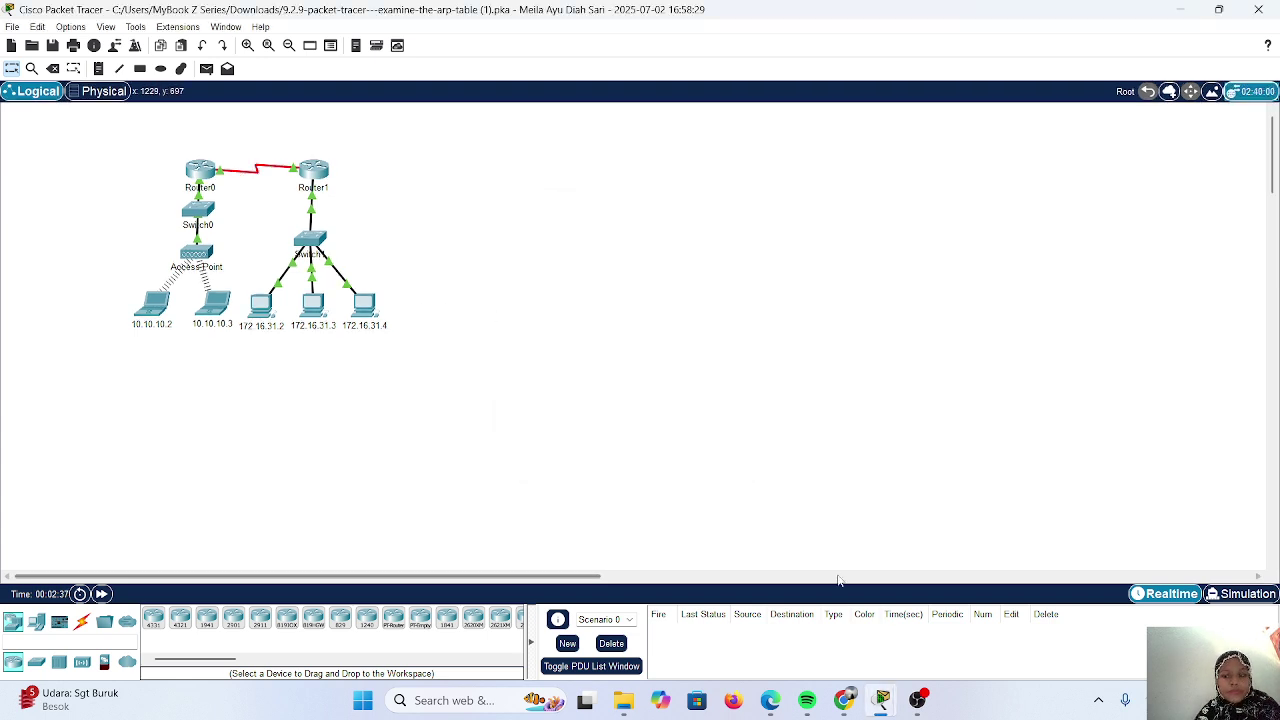
Arrange the network workspace and the PT Activity instructions side by side, each filling half of the screen.
{"action": "mouse_move", "coordinate": [882, 700]}
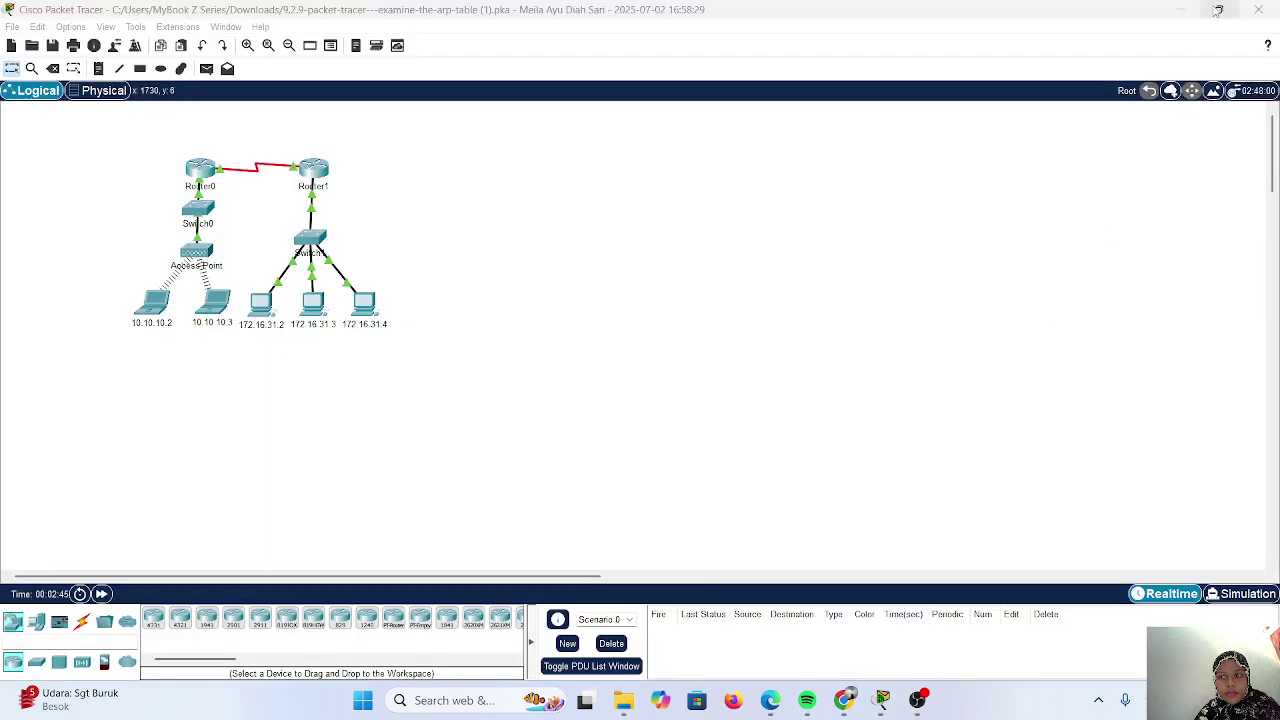
{"action": "mouse_move", "coordinate": [1217, 10]}
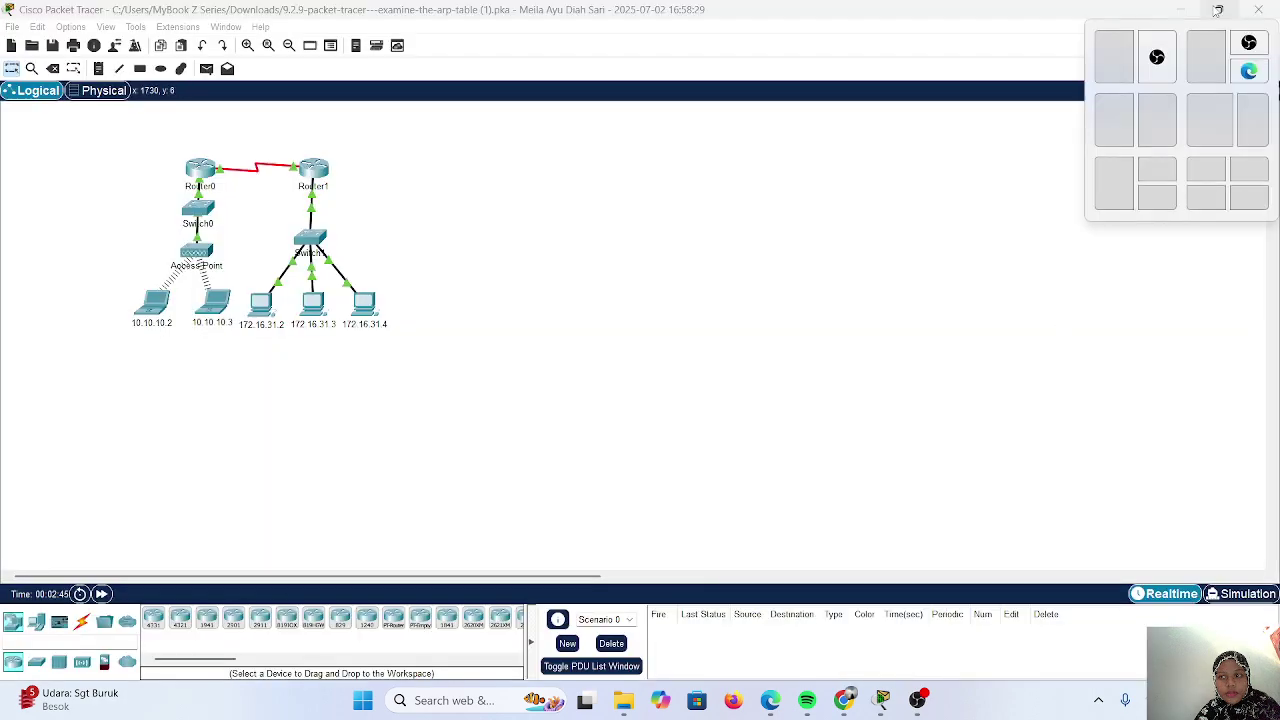
{"action": "left_click", "coordinate": [1115, 118]}
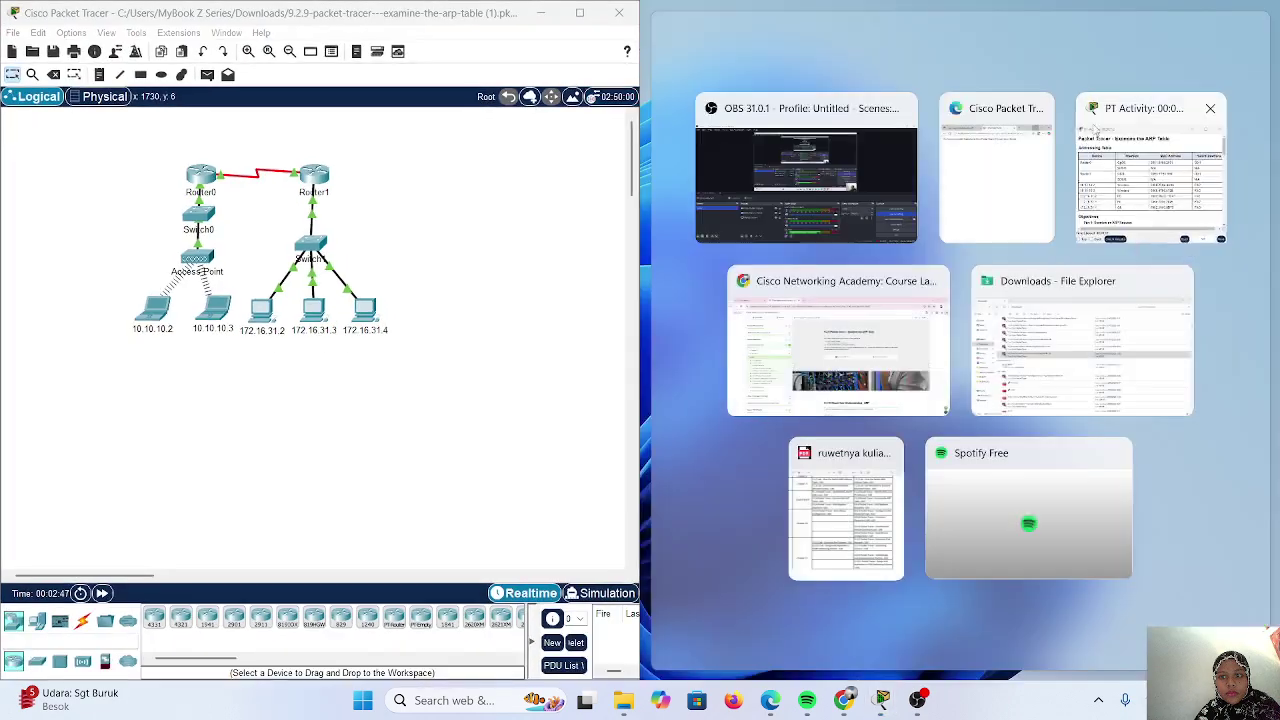
{"action": "left_click", "coordinate": [1120, 170]}
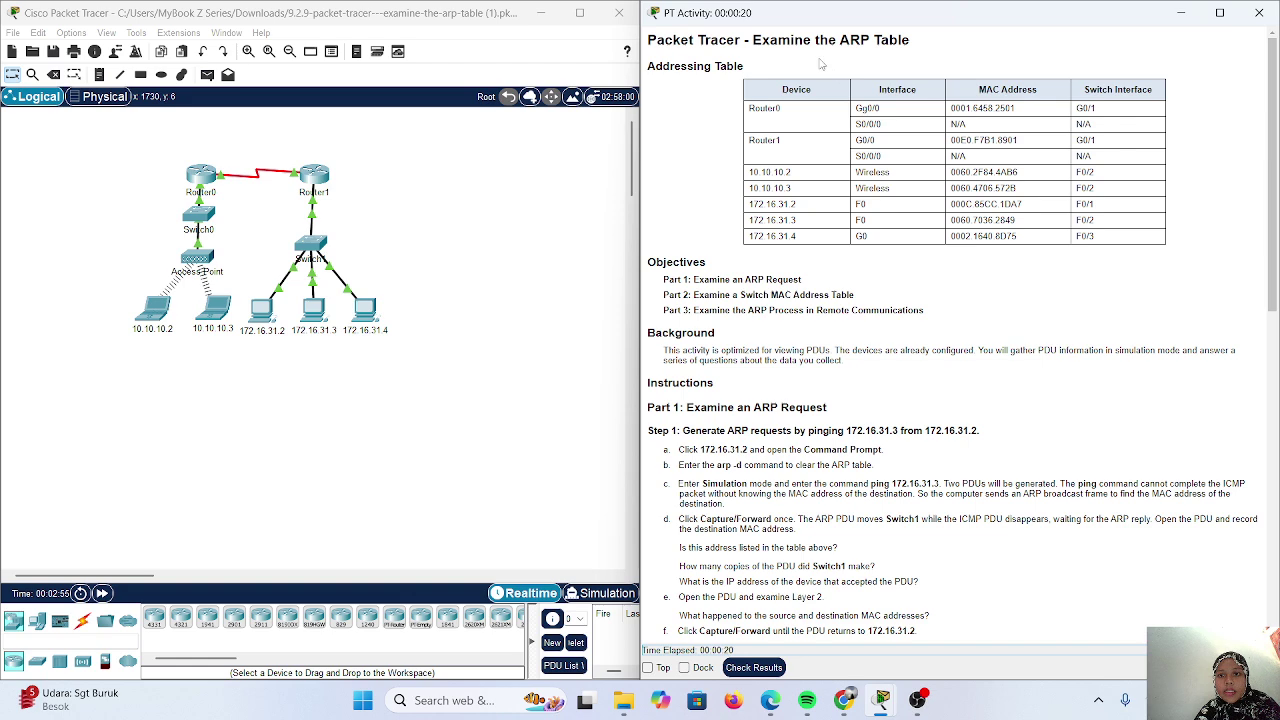
Read the activity's addressing table, objectives, background and the Part 1 instructions on examining an ARP request.
{"action": "scroll", "coordinate": [821, 90], "scroll_direction": "down", "scroll_amount": 1}
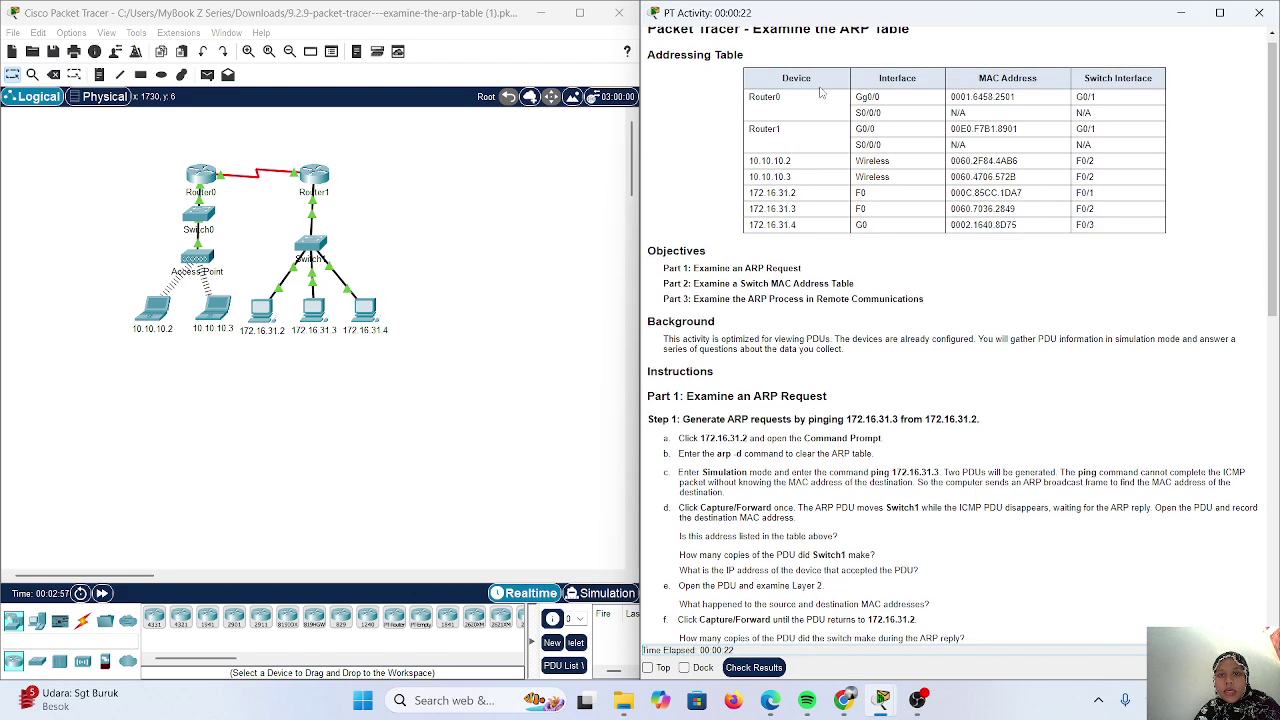
{"action": "scroll", "coordinate": [772, 152], "scroll_direction": "down", "scroll_amount": 1}
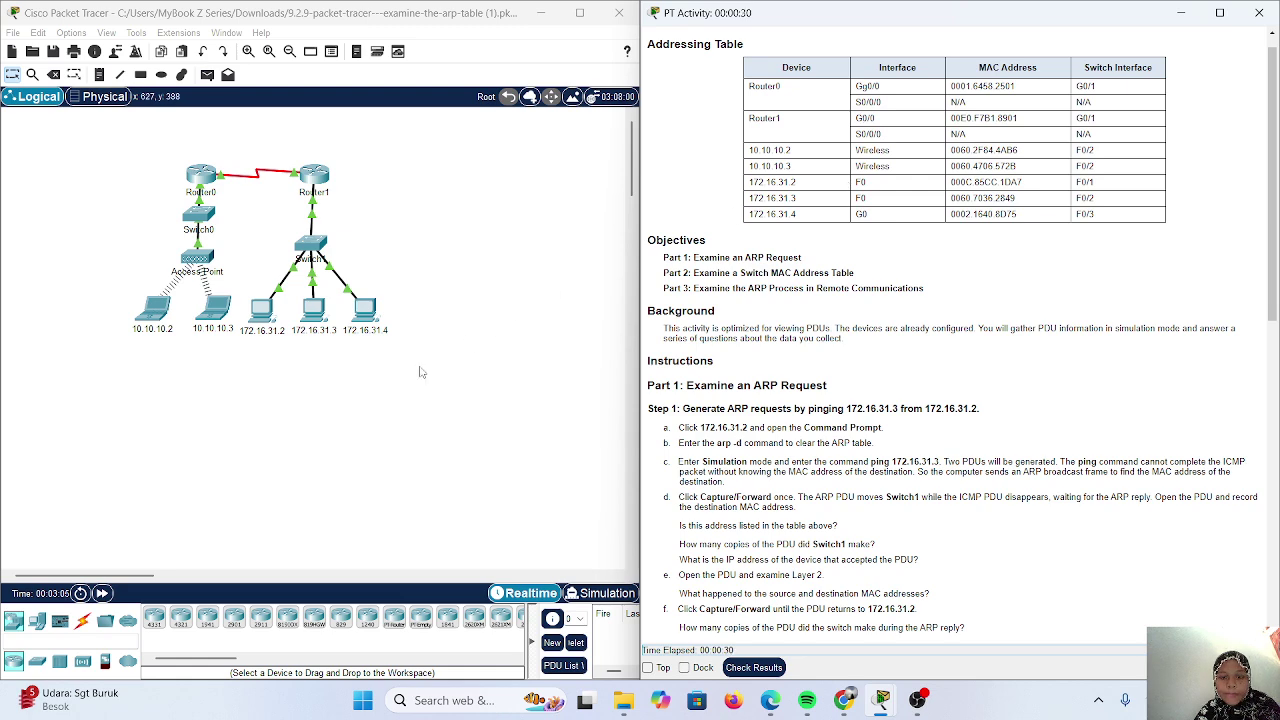
{"action": "scroll", "coordinate": [690, 340], "scroll_direction": "down", "scroll_amount": 3}
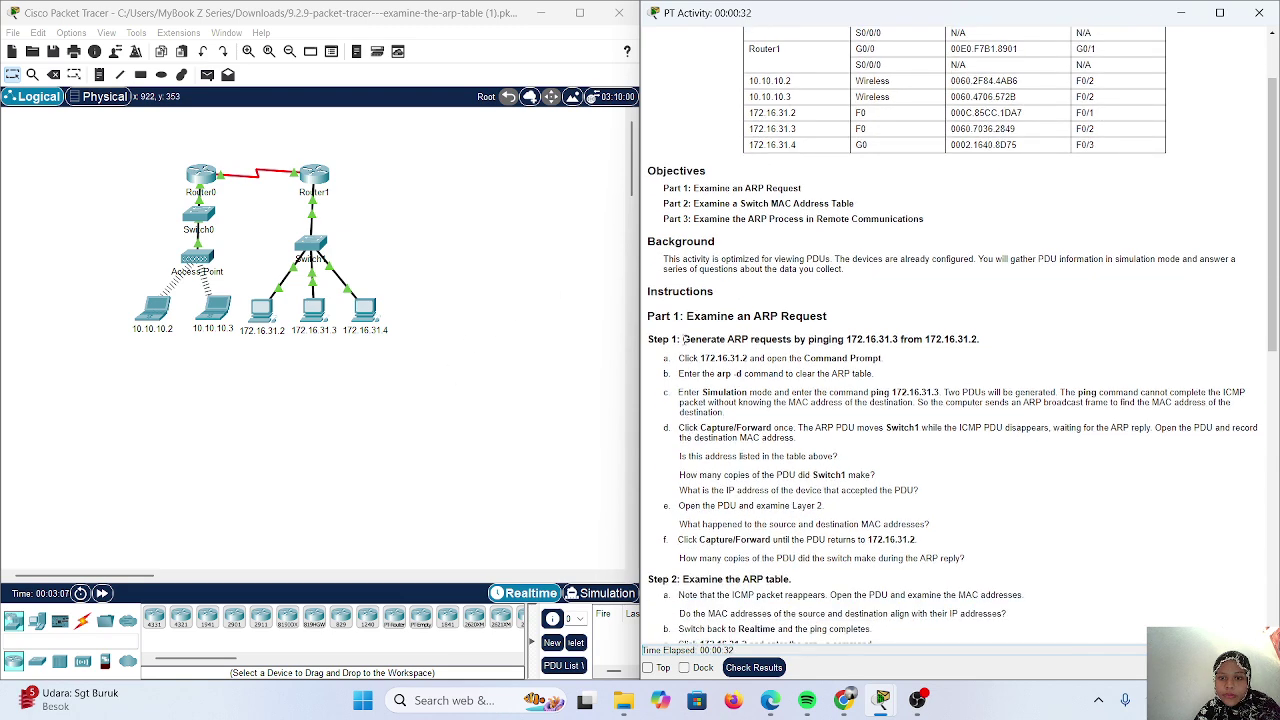
{"action": "scroll", "coordinate": [683, 339], "scroll_direction": "down", "scroll_amount": 1}
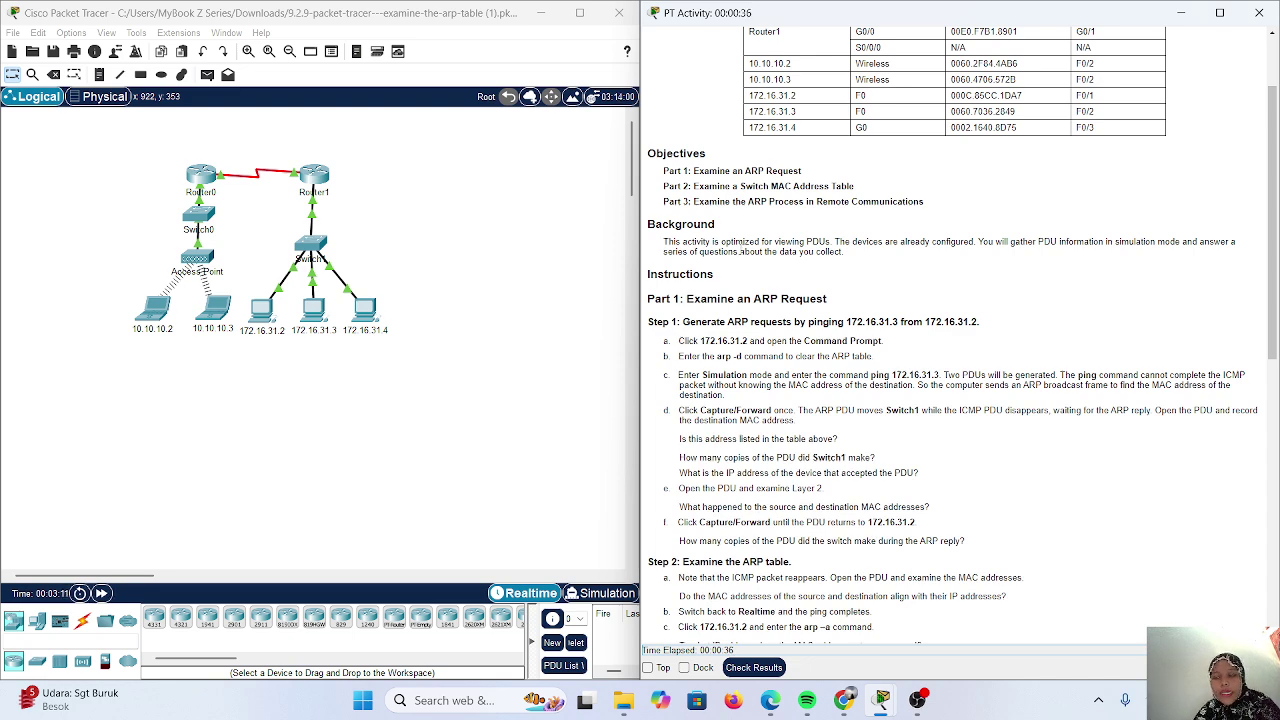
{"action": "scroll", "coordinate": [797, 231], "scroll_direction": "up", "scroll_amount": 3}
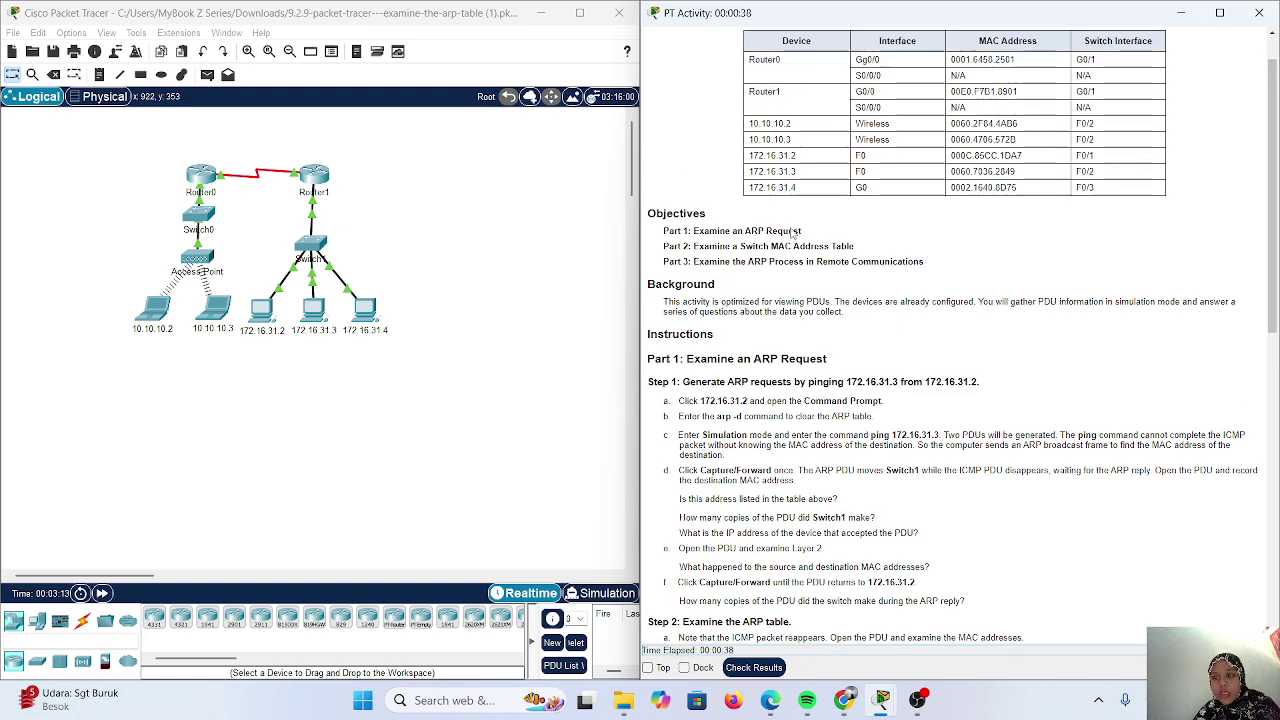
{"action": "scroll", "coordinate": [770, 260], "scroll_direction": "down", "scroll_amount": 1}
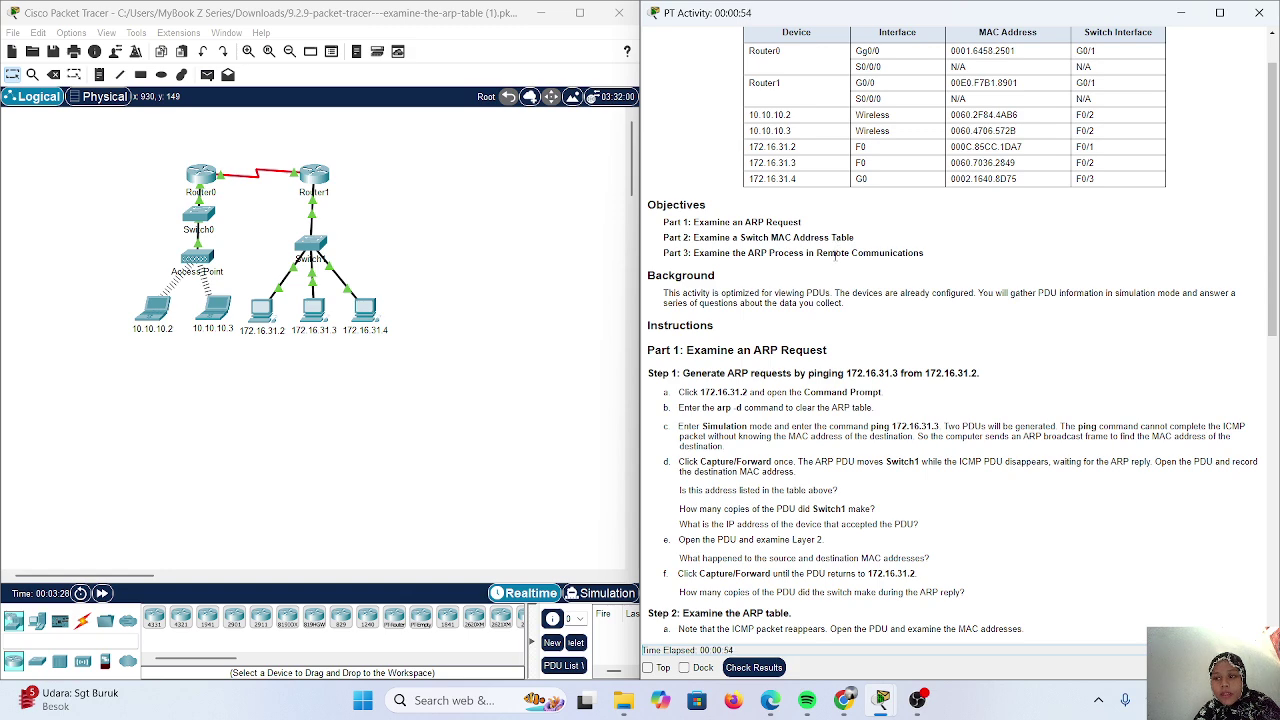
{"action": "scroll", "coordinate": [835, 256], "scroll_direction": "down", "scroll_amount": 1}
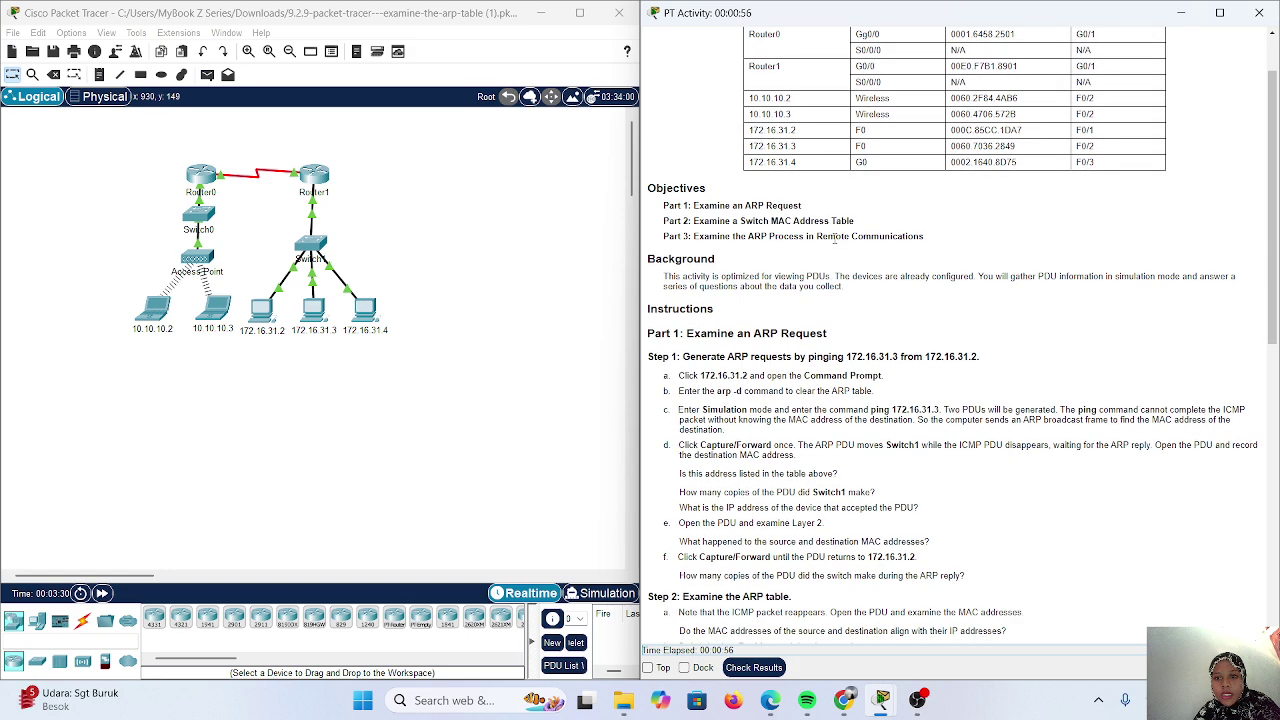
{"action": "scroll", "coordinate": [778, 232], "scroll_direction": "down", "scroll_amount": 1}
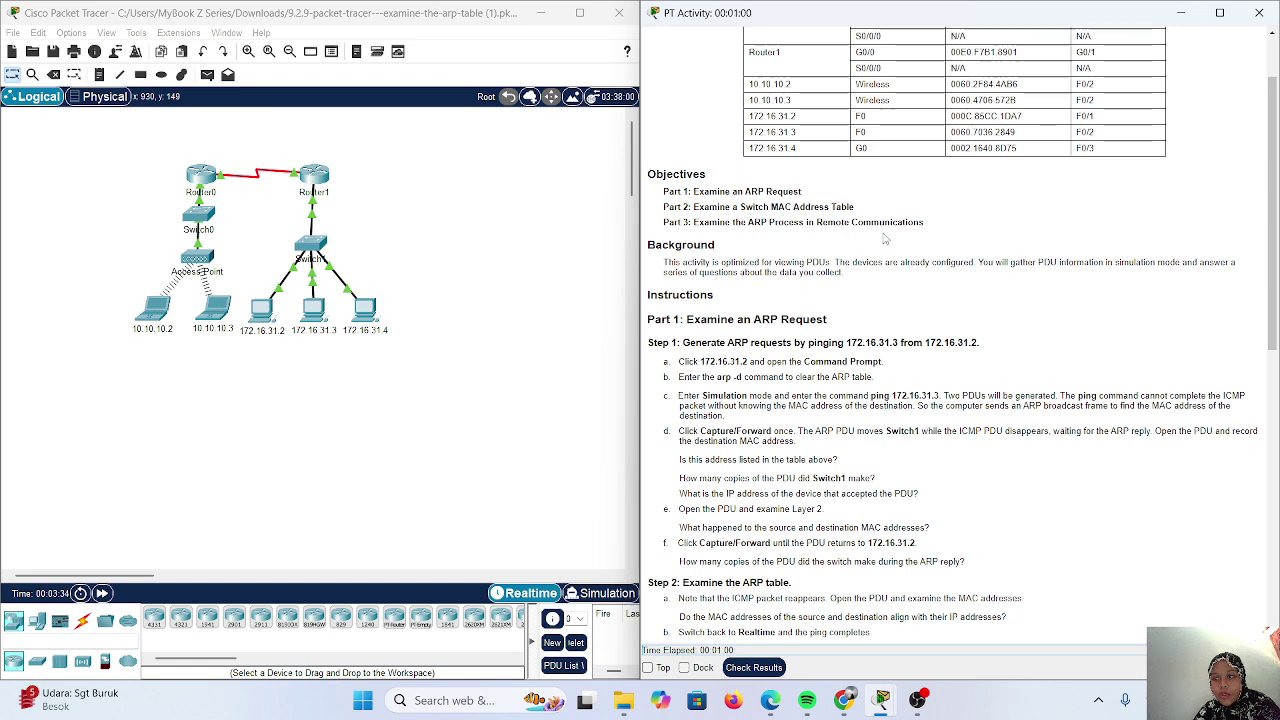
{"action": "scroll", "coordinate": [886, 250], "scroll_direction": "down", "scroll_amount": 1}
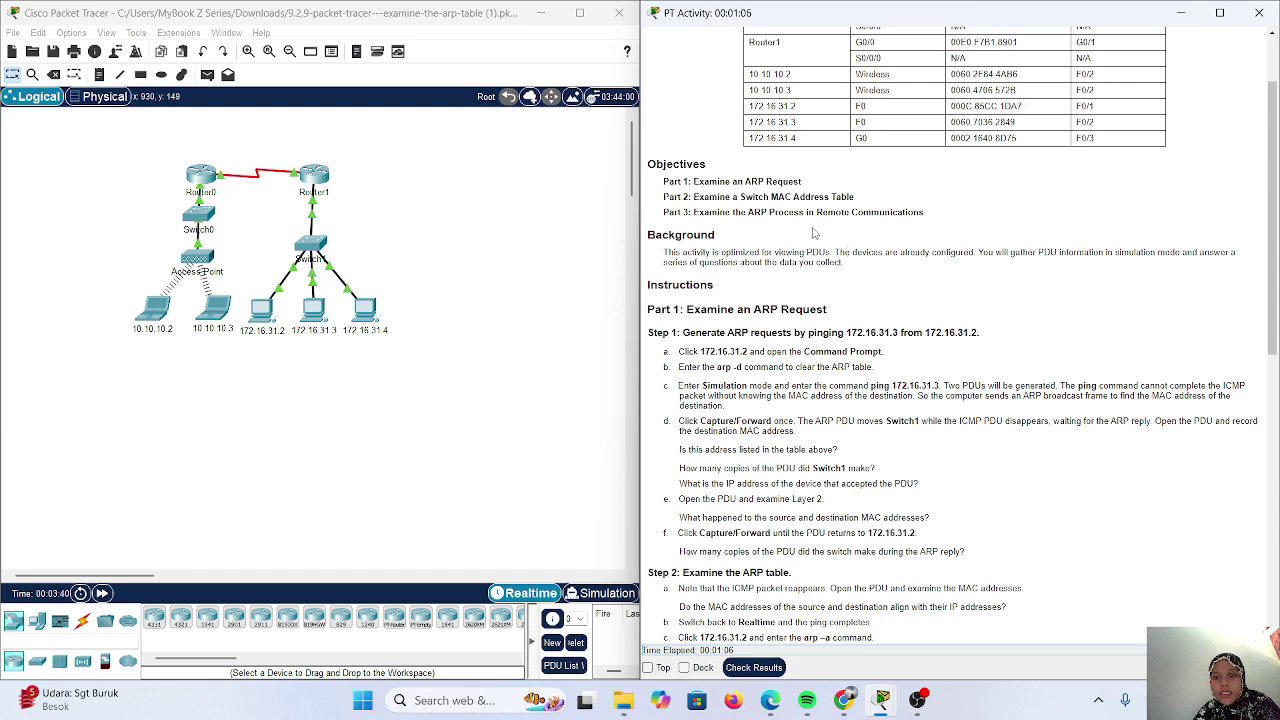
{"action": "scroll", "coordinate": [816, 233], "scroll_direction": "down", "scroll_amount": 1}
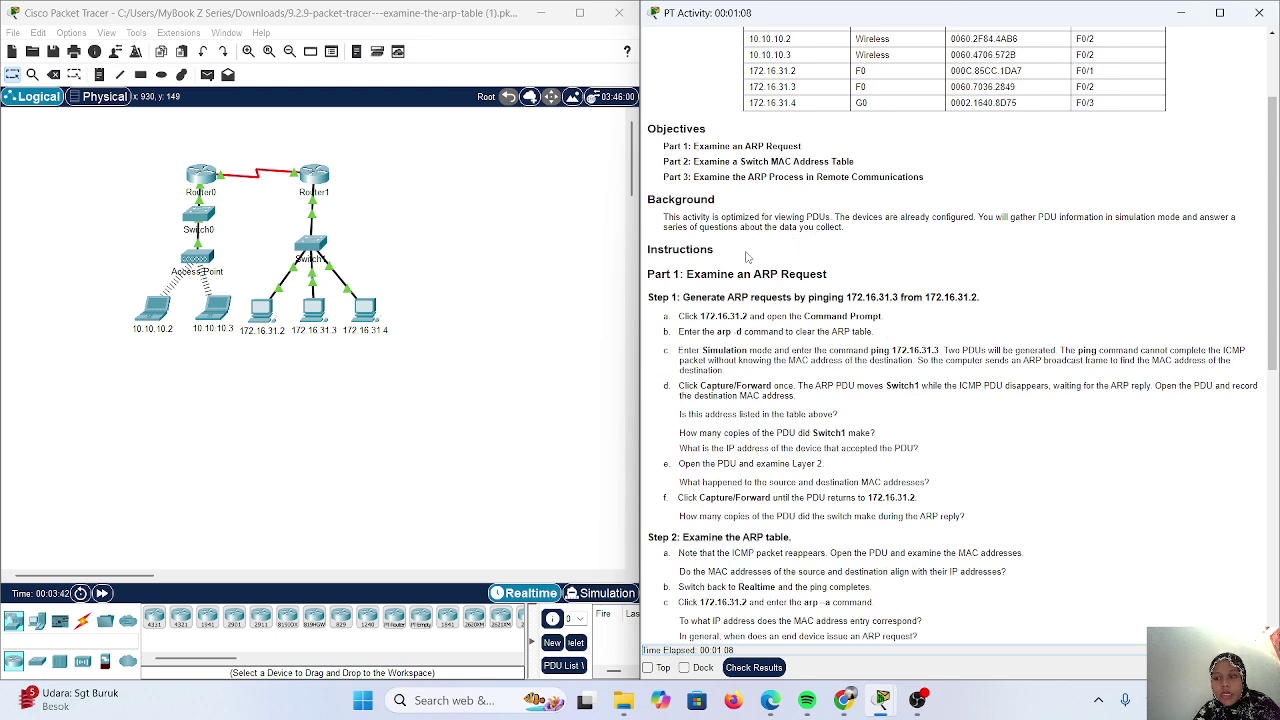
{"action": "scroll", "coordinate": [747, 257], "scroll_direction": "down", "scroll_amount": 1}
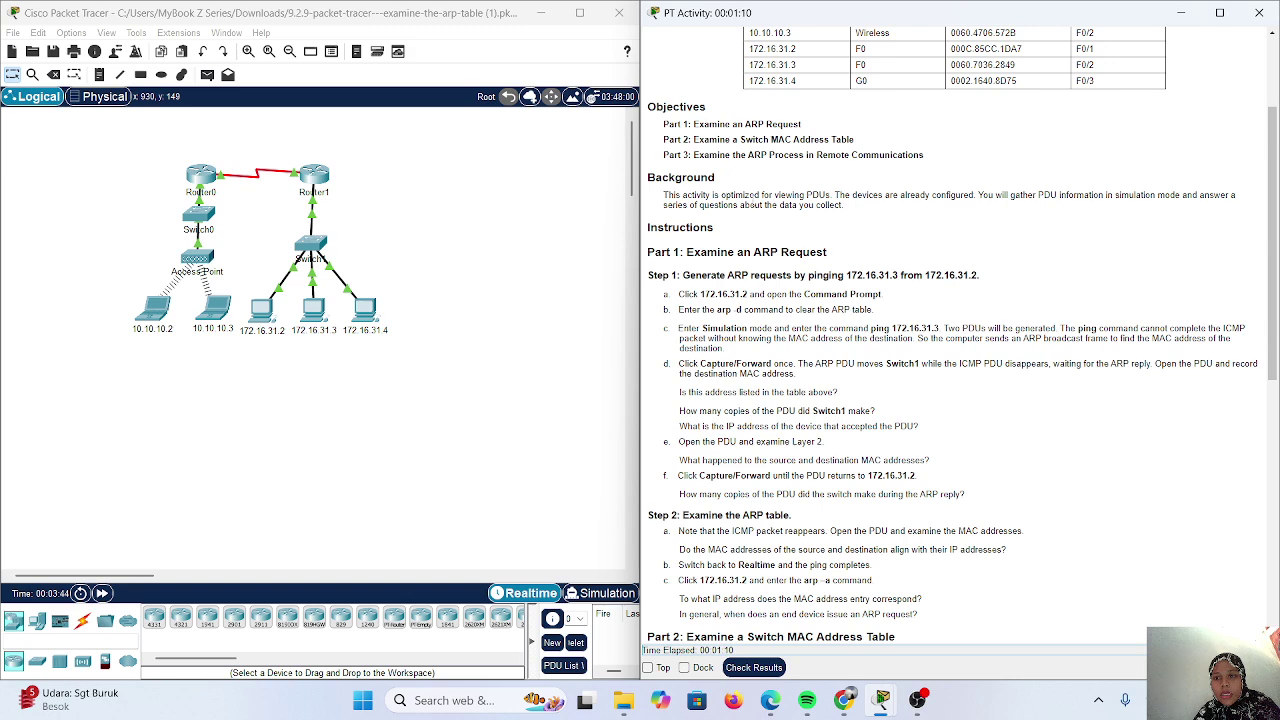
{"action": "scroll", "coordinate": [752, 200], "scroll_direction": "up", "scroll_amount": 1}
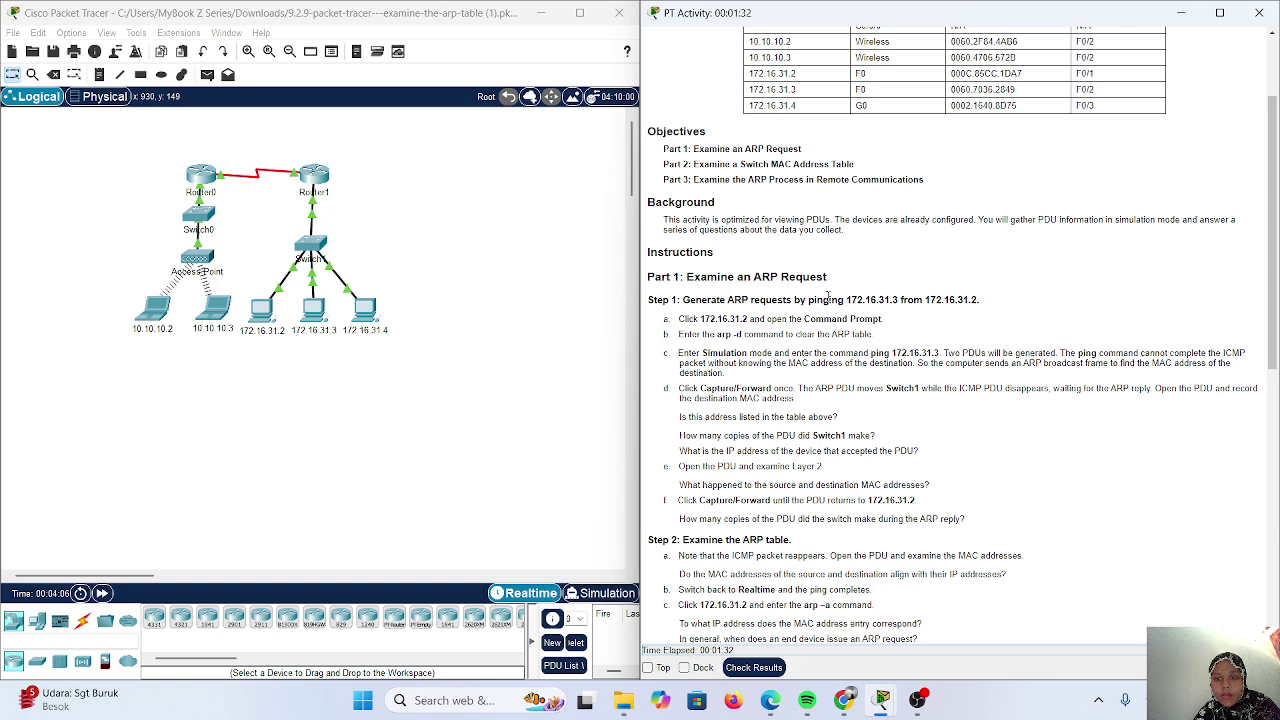
{"action": "scroll", "coordinate": [712, 272], "scroll_direction": "down", "scroll_amount": 3}
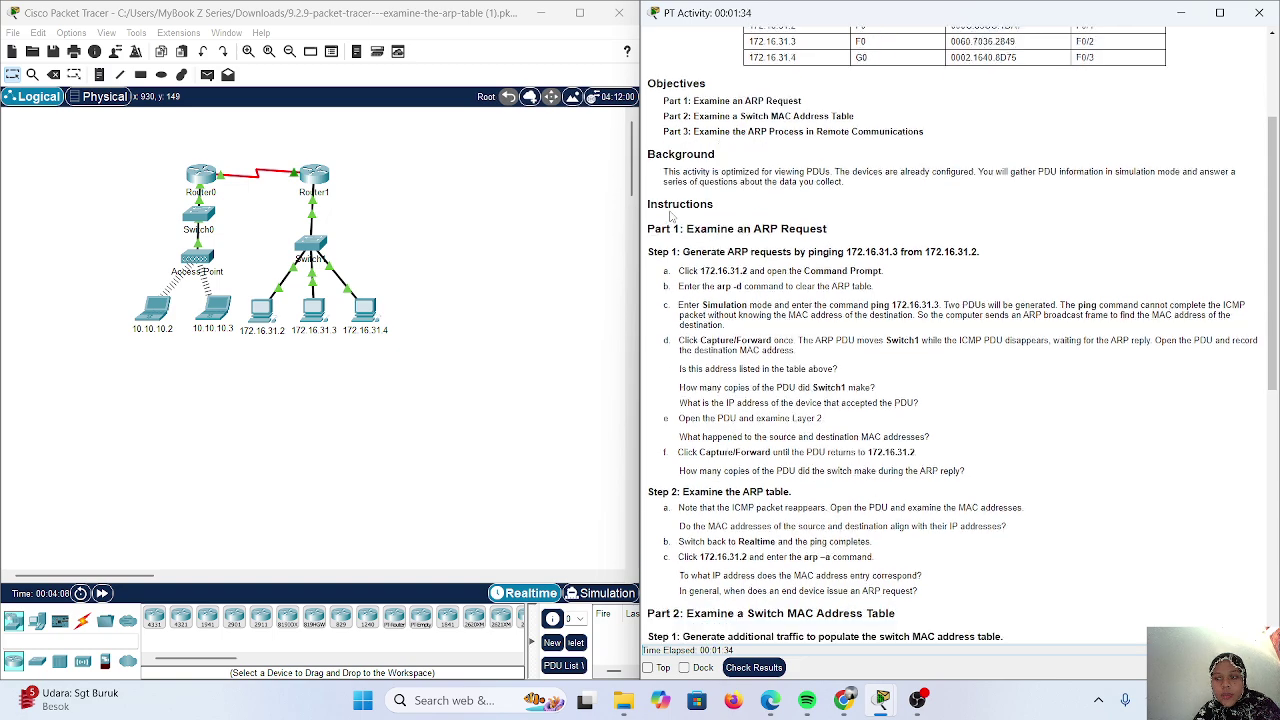
{"action": "scroll", "coordinate": [693, 215], "scroll_direction": "down", "scroll_amount": 1}
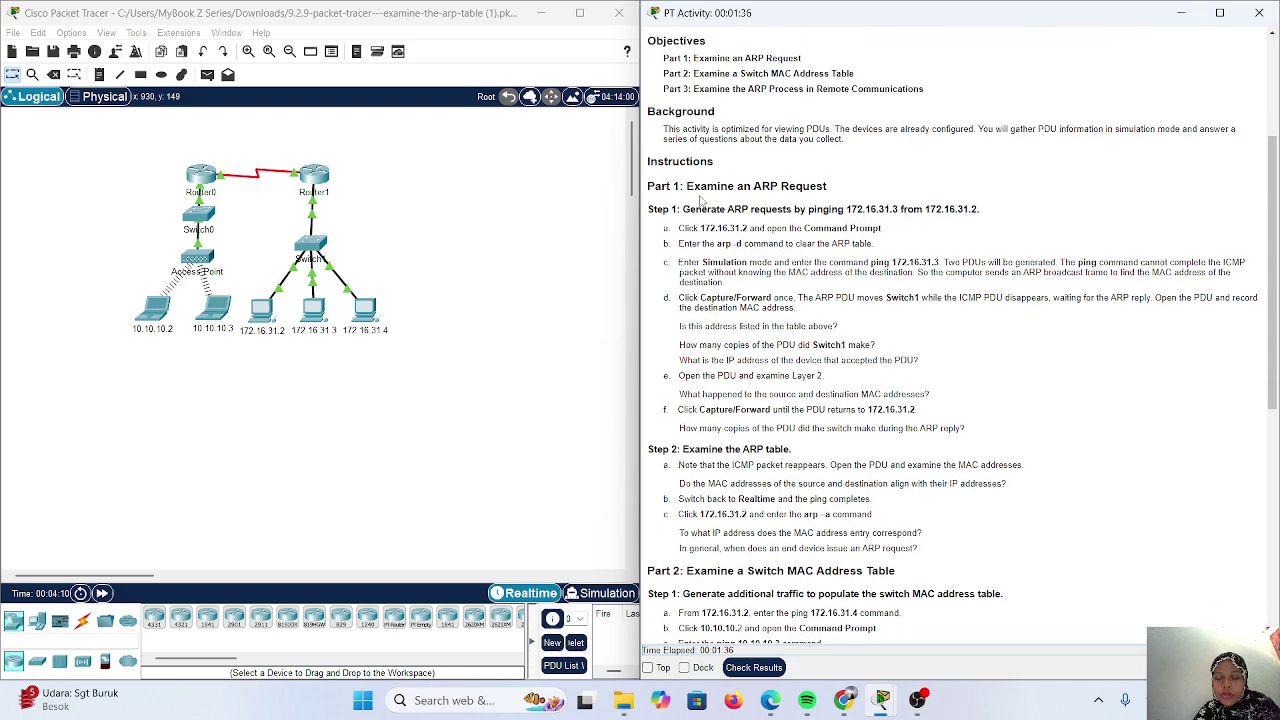
{"action": "scroll", "coordinate": [790, 213], "scroll_direction": "down", "scroll_amount": 2}
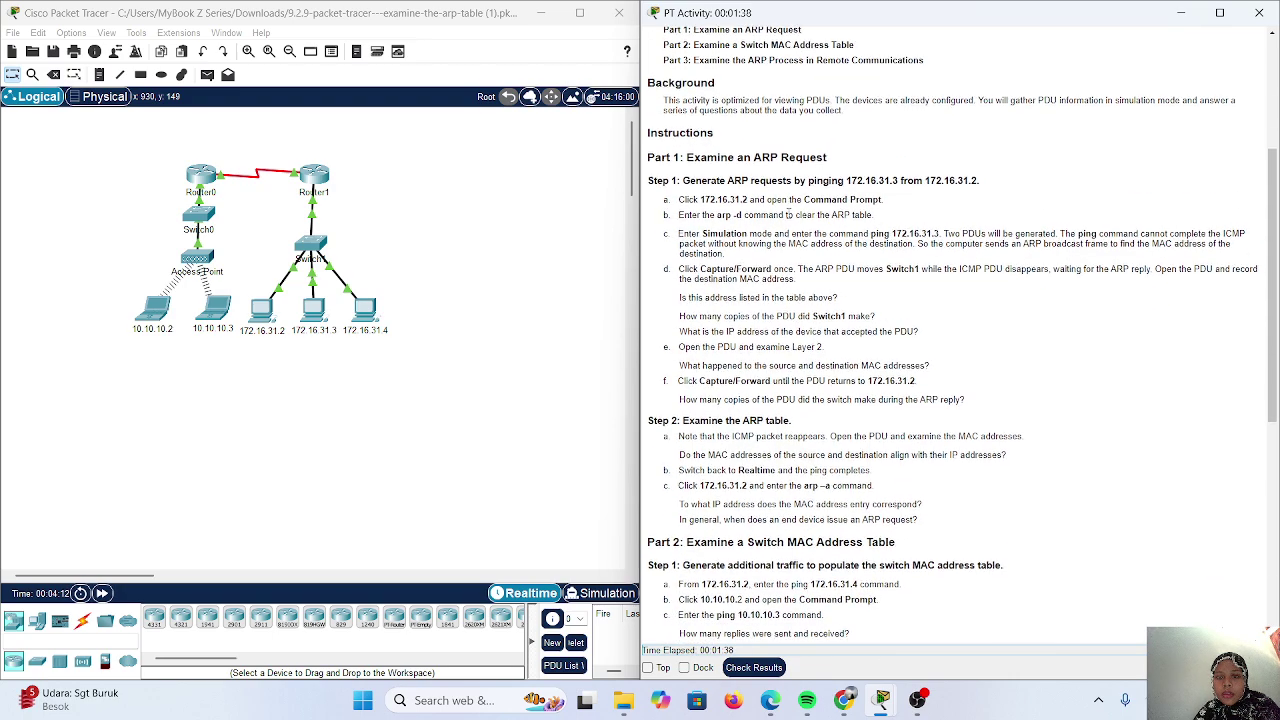
{"action": "scroll", "coordinate": [782, 172], "scroll_direction": "down", "scroll_amount": 1}
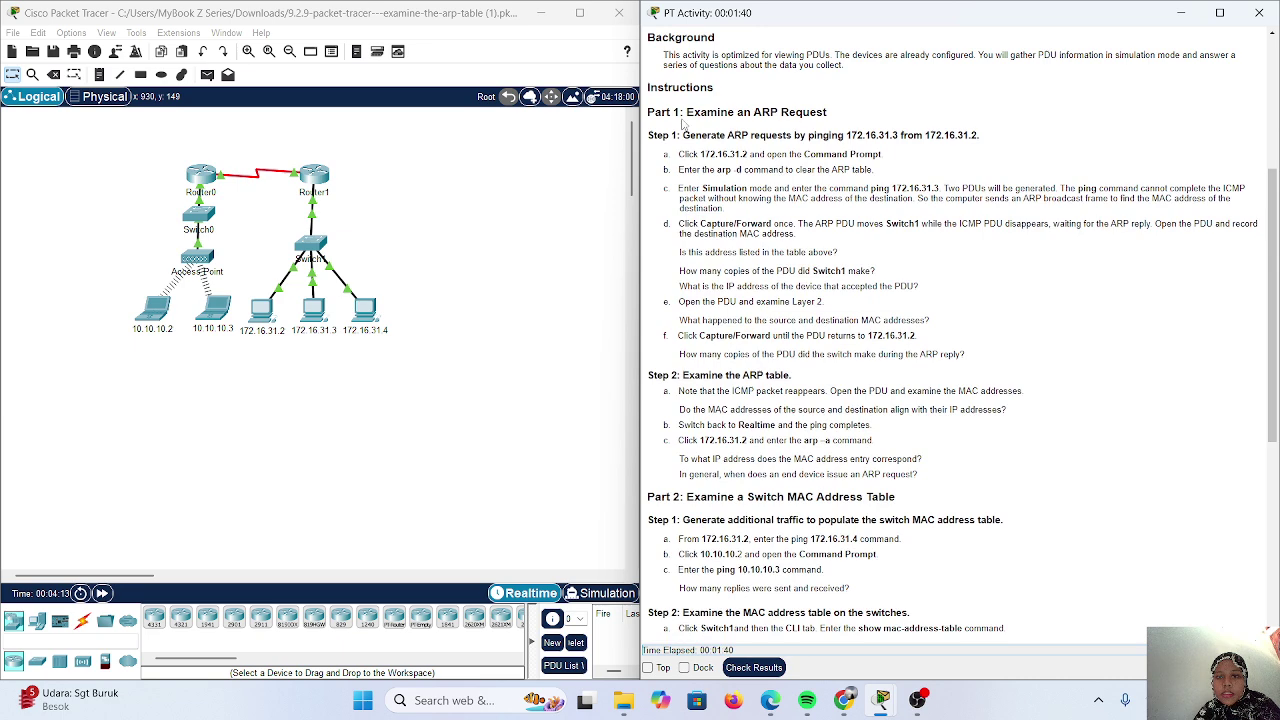
{"action": "scroll", "coordinate": [695, 152], "scroll_direction": "down", "scroll_amount": 1}
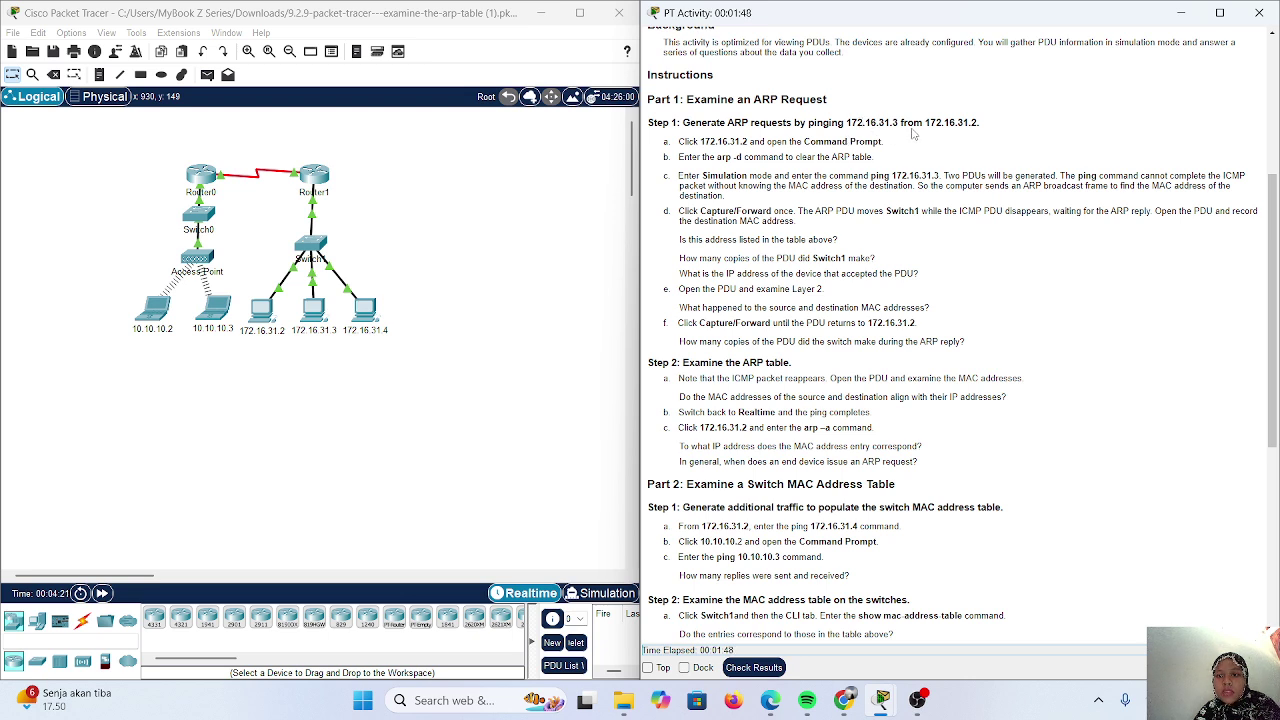
{"action": "scroll", "coordinate": [900, 128], "scroll_direction": "down", "scroll_amount": 1}
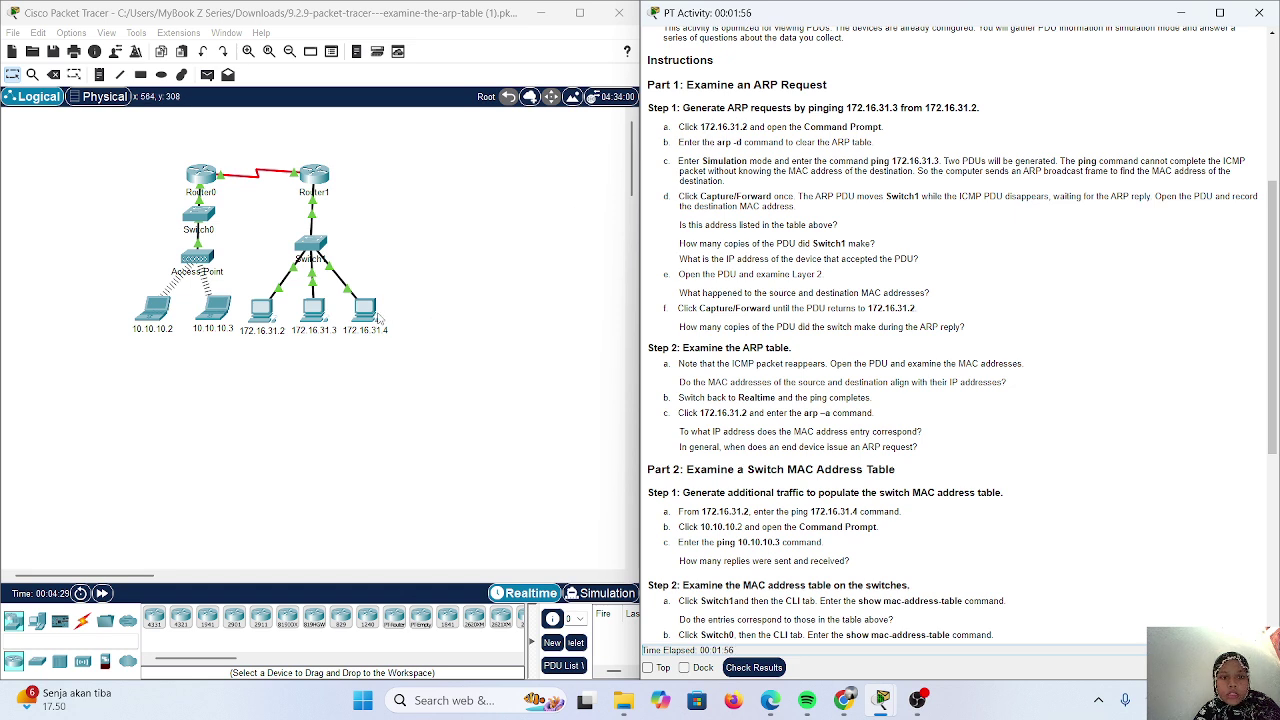
Open the Command Prompt on PC 172.16.31.2.
{"action": "left_click", "coordinate": [262, 310]}
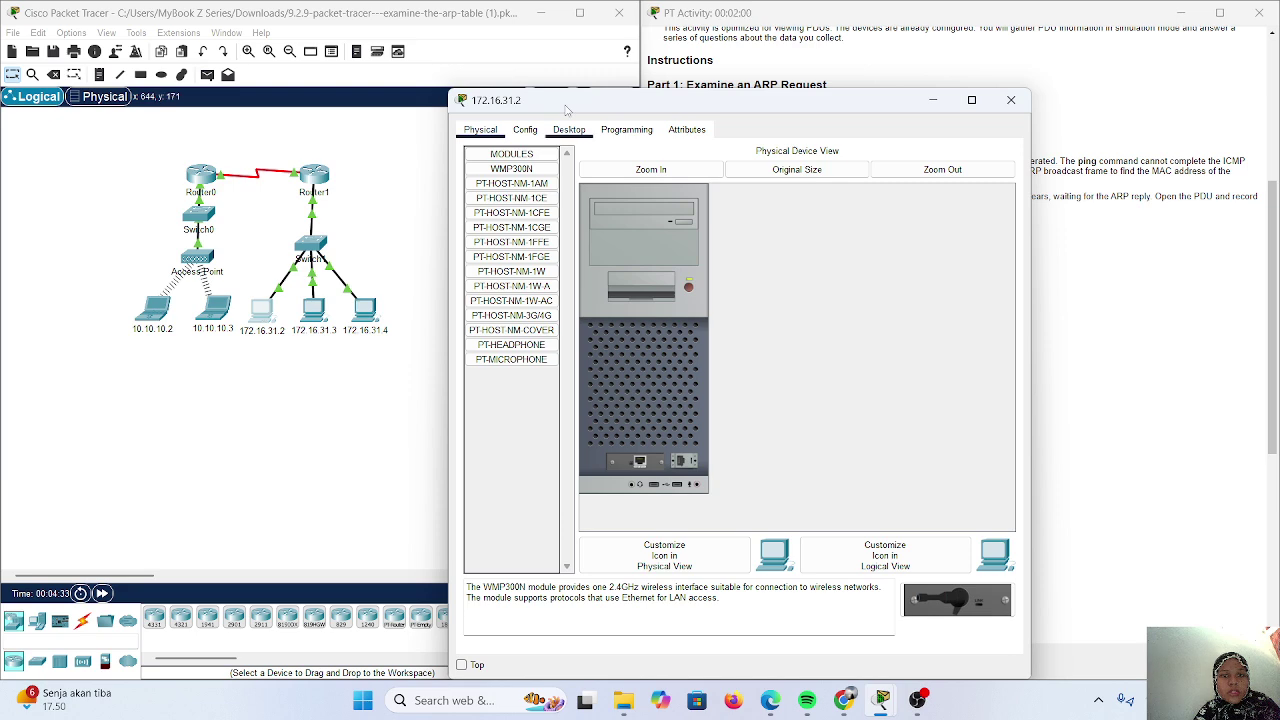
{"action": "left_click", "coordinate": [569, 135]}
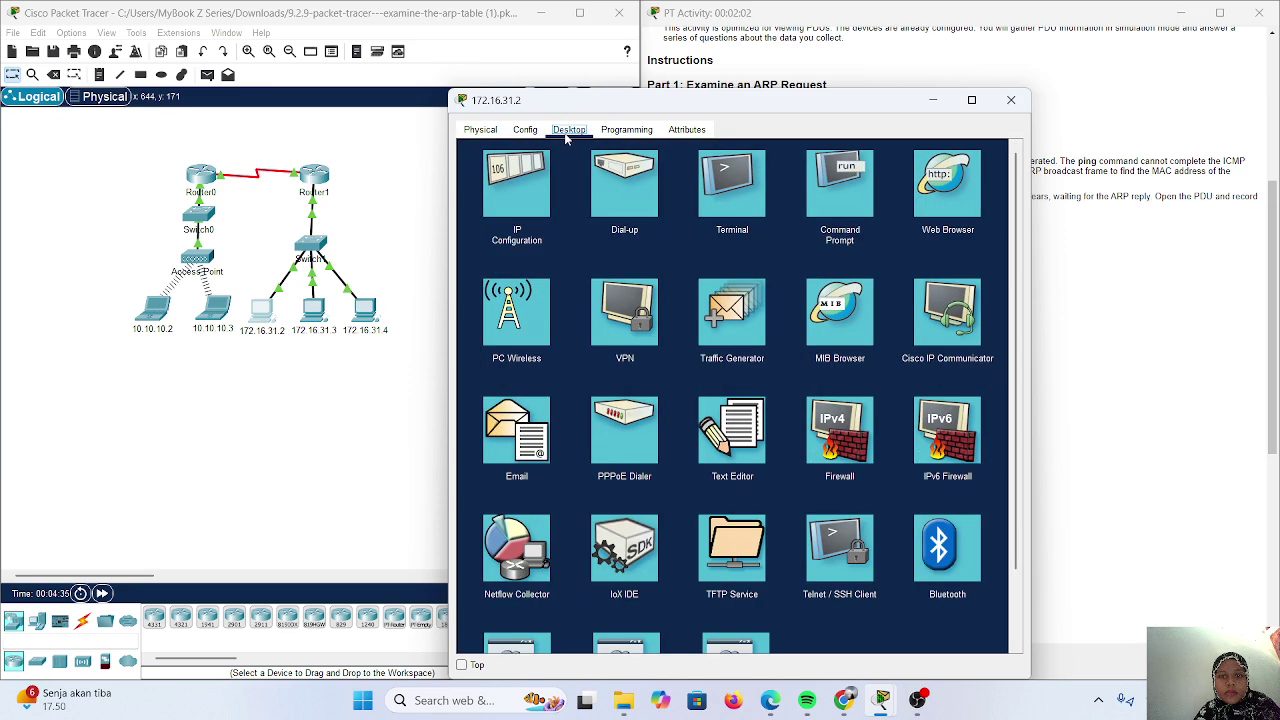
{"action": "left_click", "coordinate": [865, 188]}
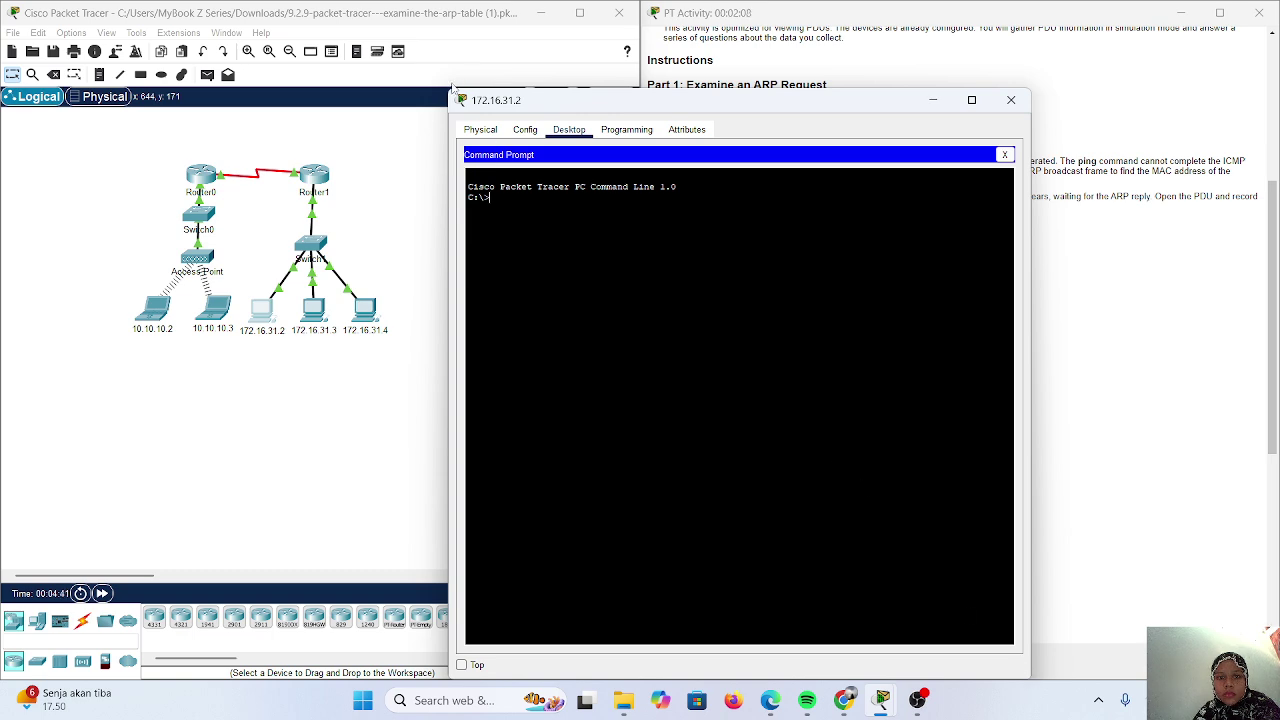
Shrink the 172.16.31.2 window and move it over the network workspace, clear of the activity instructions.
{"action": "left_click_drag", "start_coordinate": [452, 88], "coordinate": [582, 243]}
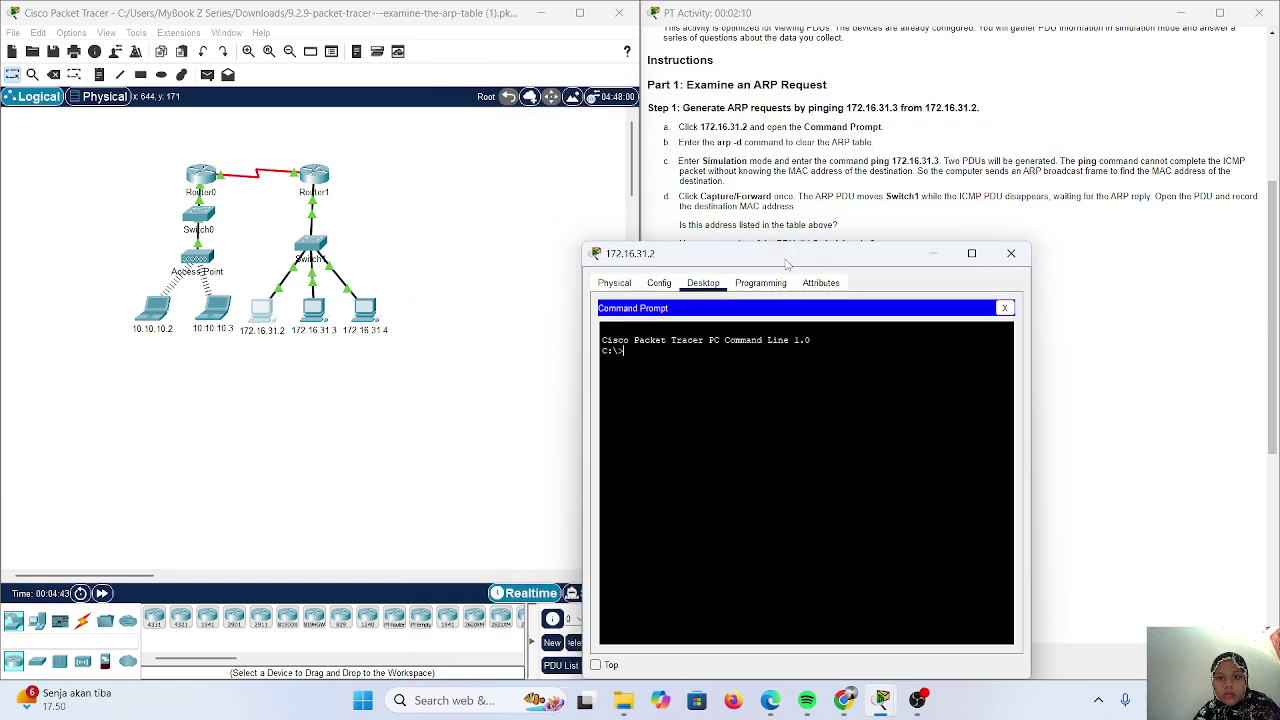
{"action": "left_click_drag", "start_coordinate": [786, 263], "coordinate": [517, 141]}
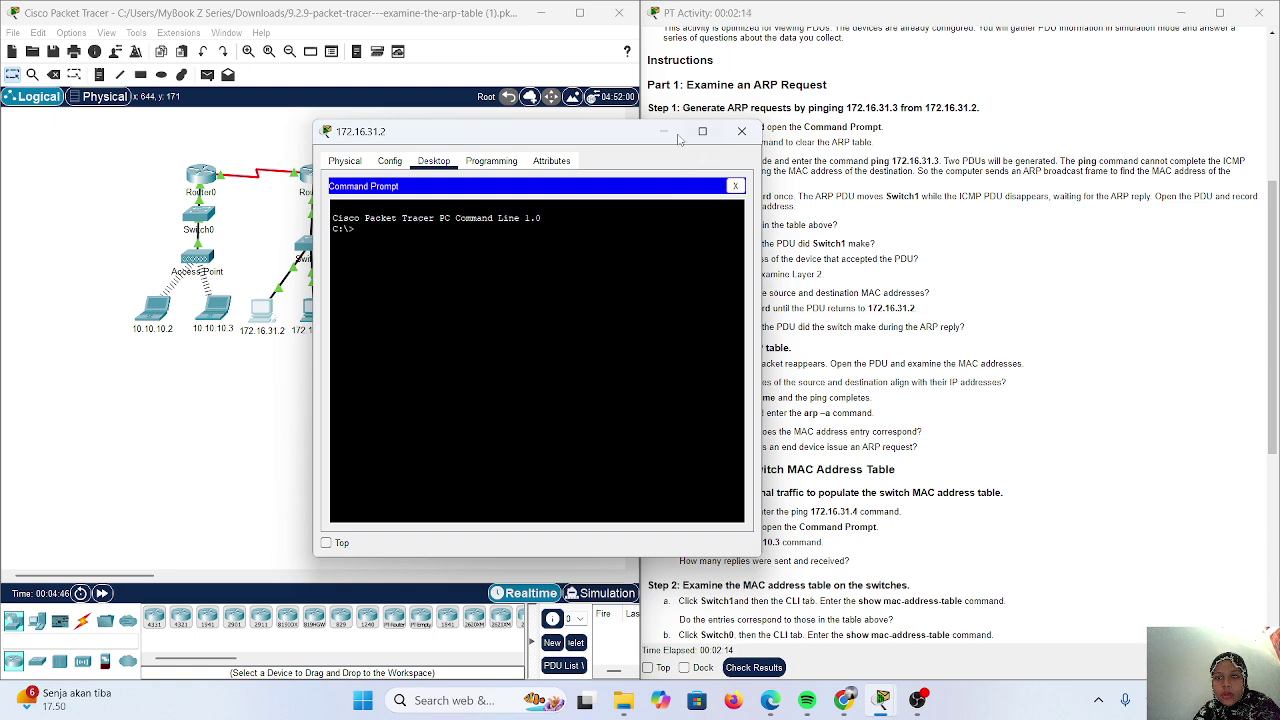
{"action": "left_click_drag", "start_coordinate": [625, 135], "coordinate": [492, 162]}
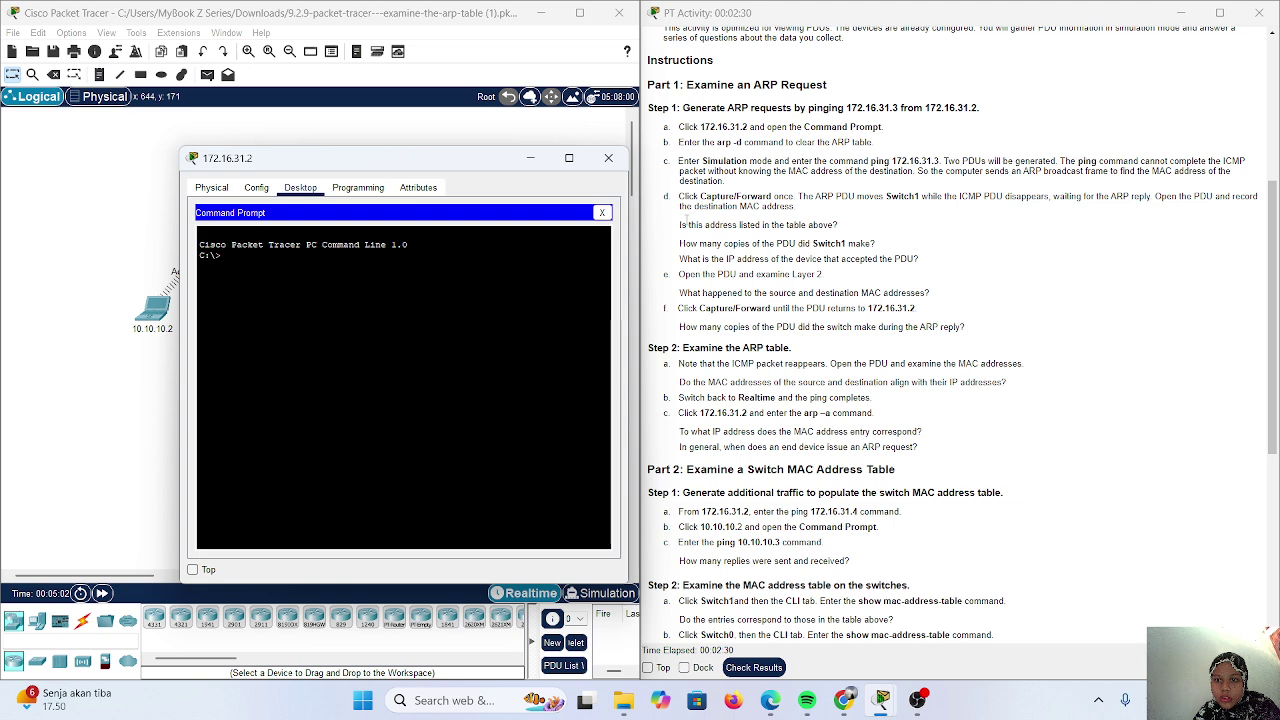
Ping 172.12.31.3 from the Command Prompt of PC 172.16.31.2.
{"action": "scroll", "coordinate": [768, 160], "scroll_direction": "down", "scroll_amount": 1}
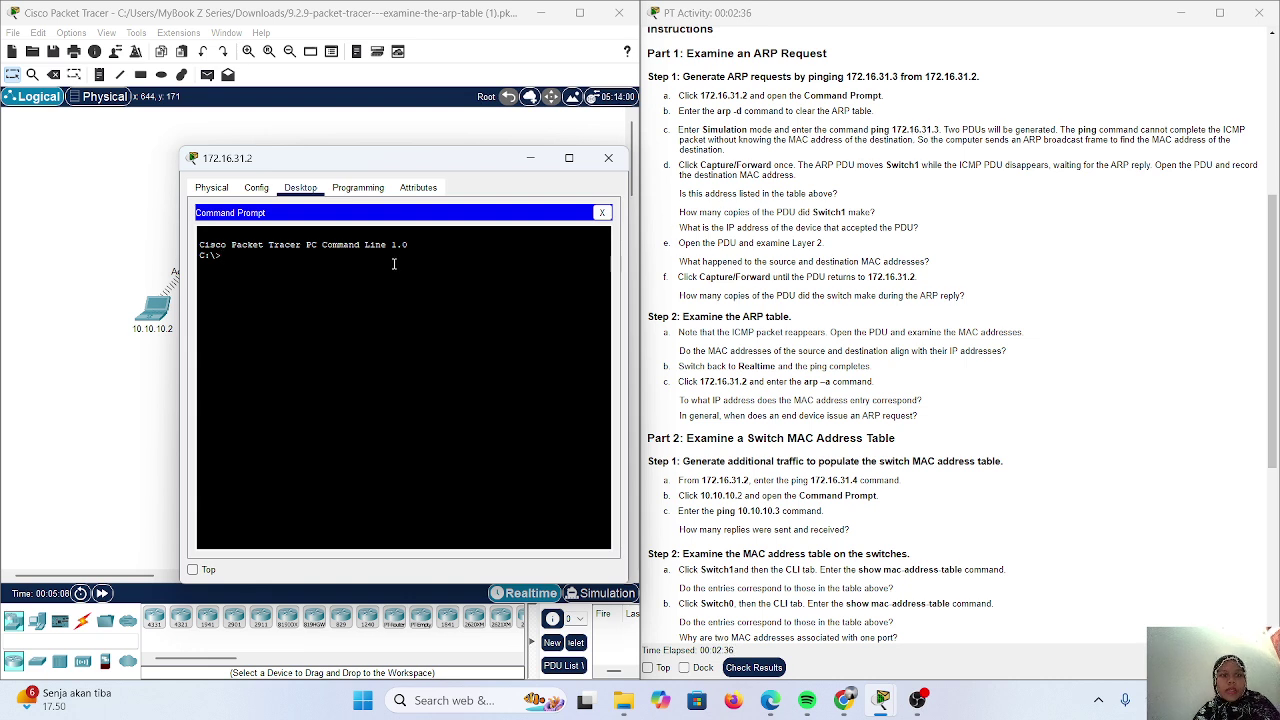
{"action": "type", "text": "ng"}
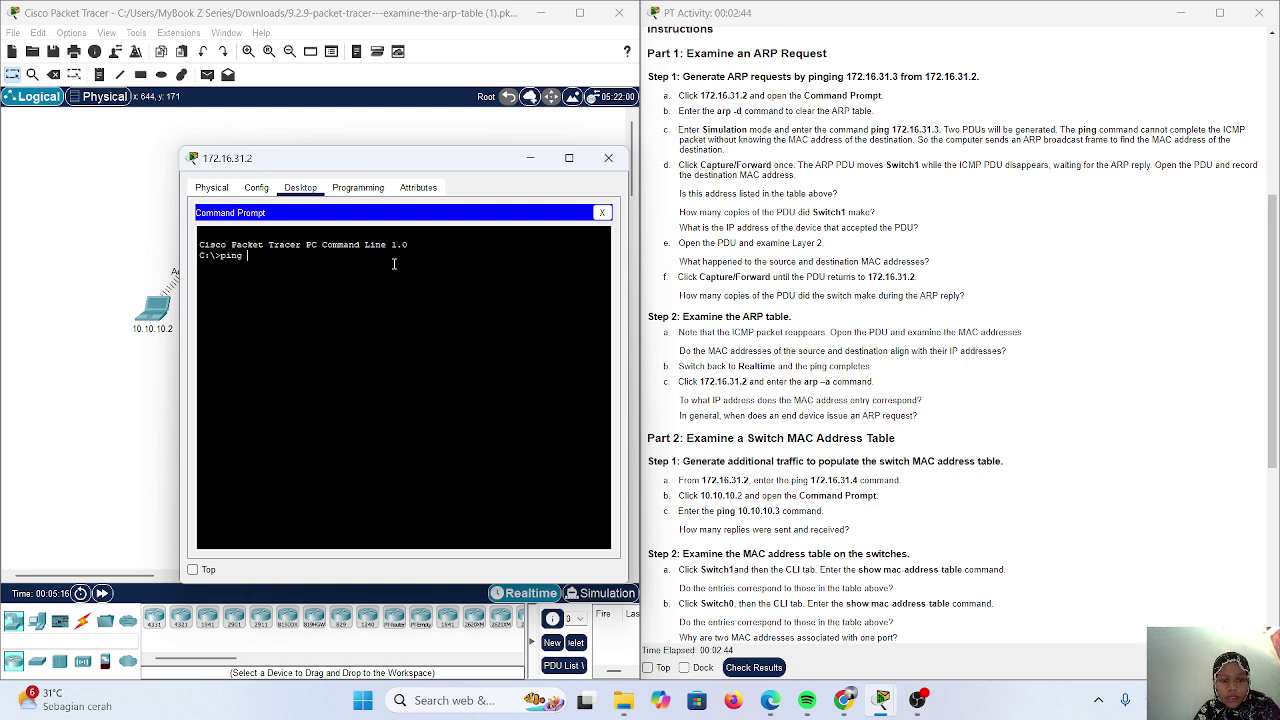
{"action": "type", "text": "172.12"}
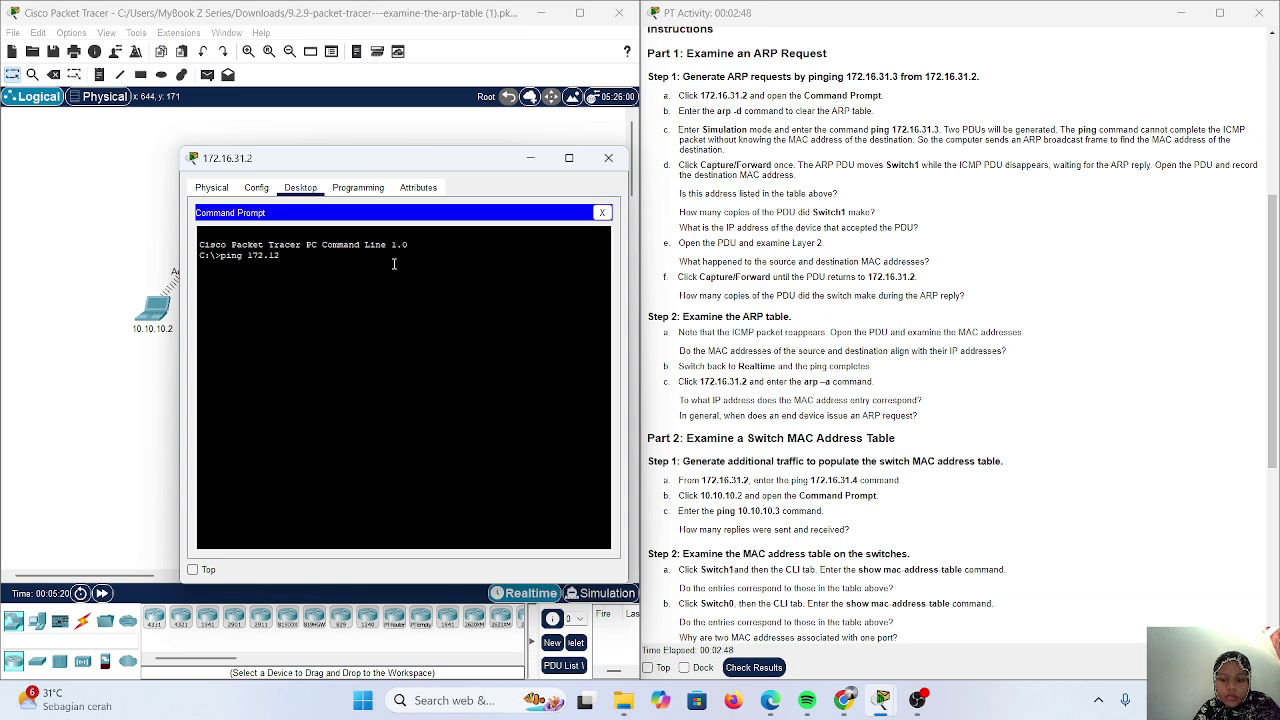
{"action": "type", "text": ".31.3"}
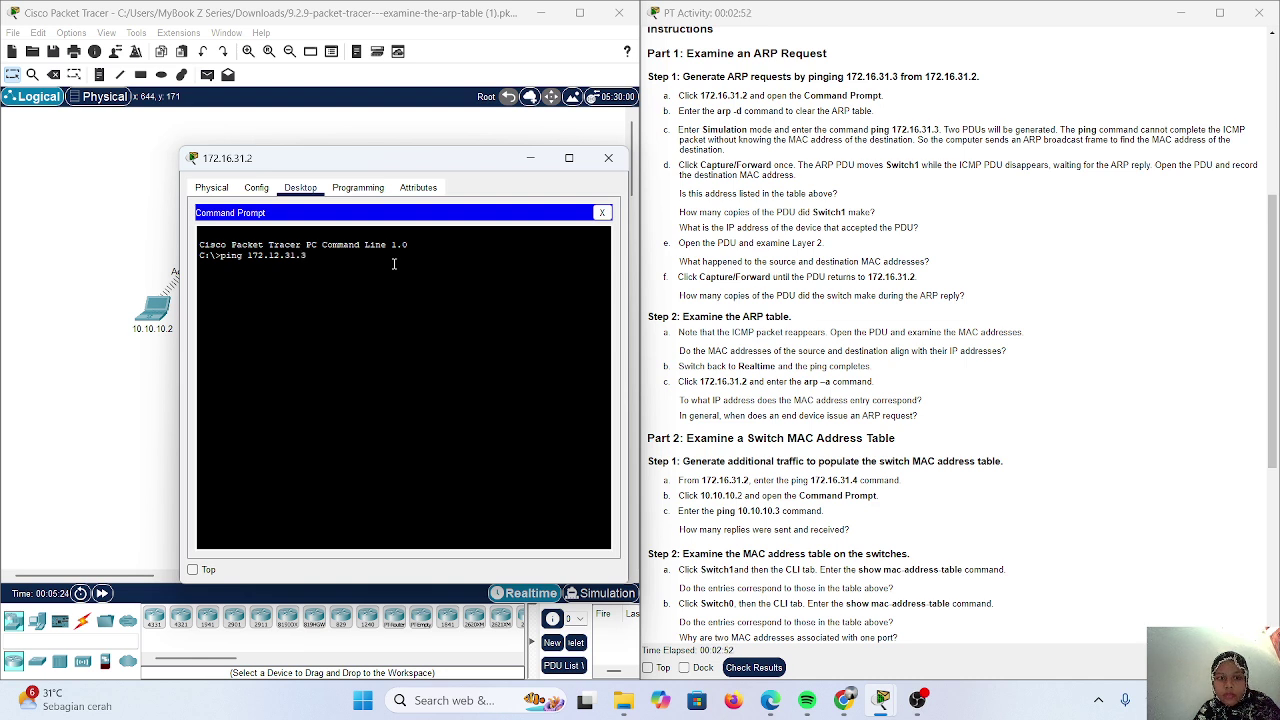
{"action": "key", "text": "Return"}
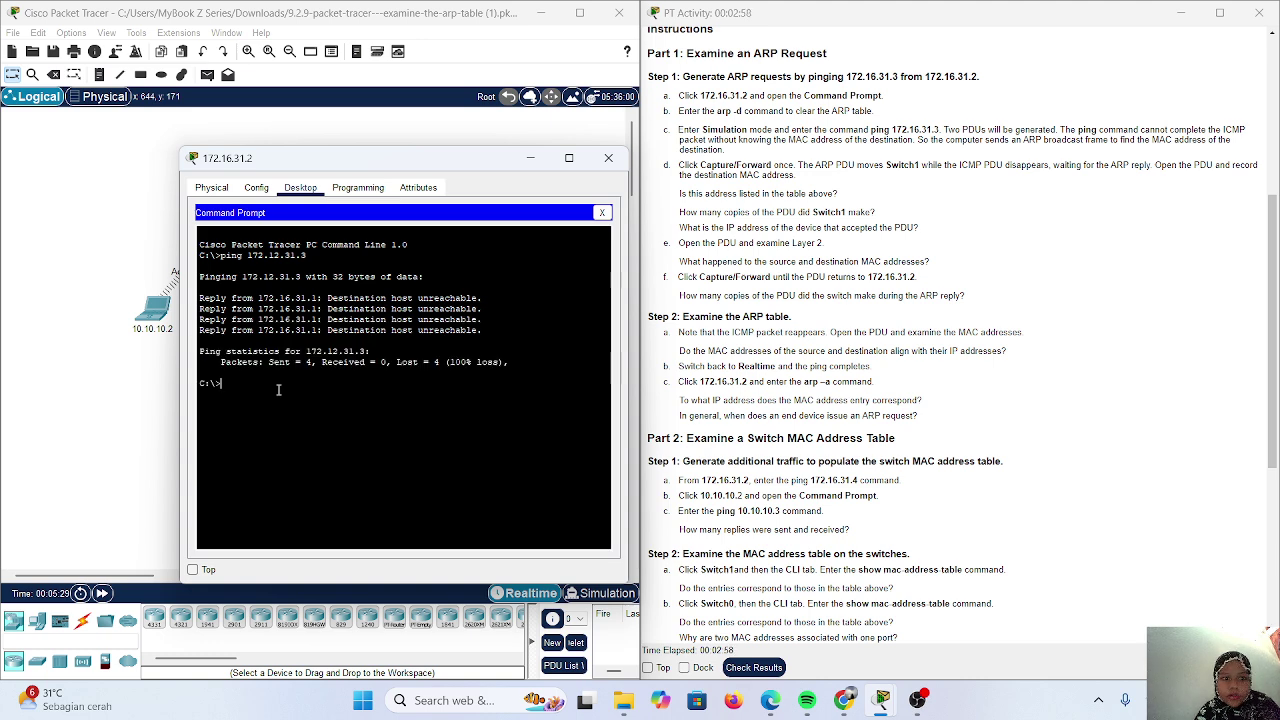
Clear the ARP table of PC 172.16.31.2 with the arp -d command.
{"action": "key", "text": "Up"}
{"action": "key", "text": "BackSpace"}
{"action": "key", "text": "BackSpace"}
{"action": "key", "text": "BackSpace"}
{"action": "key", "text": "BackSpace"}
{"action": "key", "text": "BackSpace"}
{"action": "key", "text": "BackSpace"}
{"action": "key", "text": "BackSpace"}
{"action": "key", "text": "BackSpace"}
{"action": "key", "text": "BackSpace"}
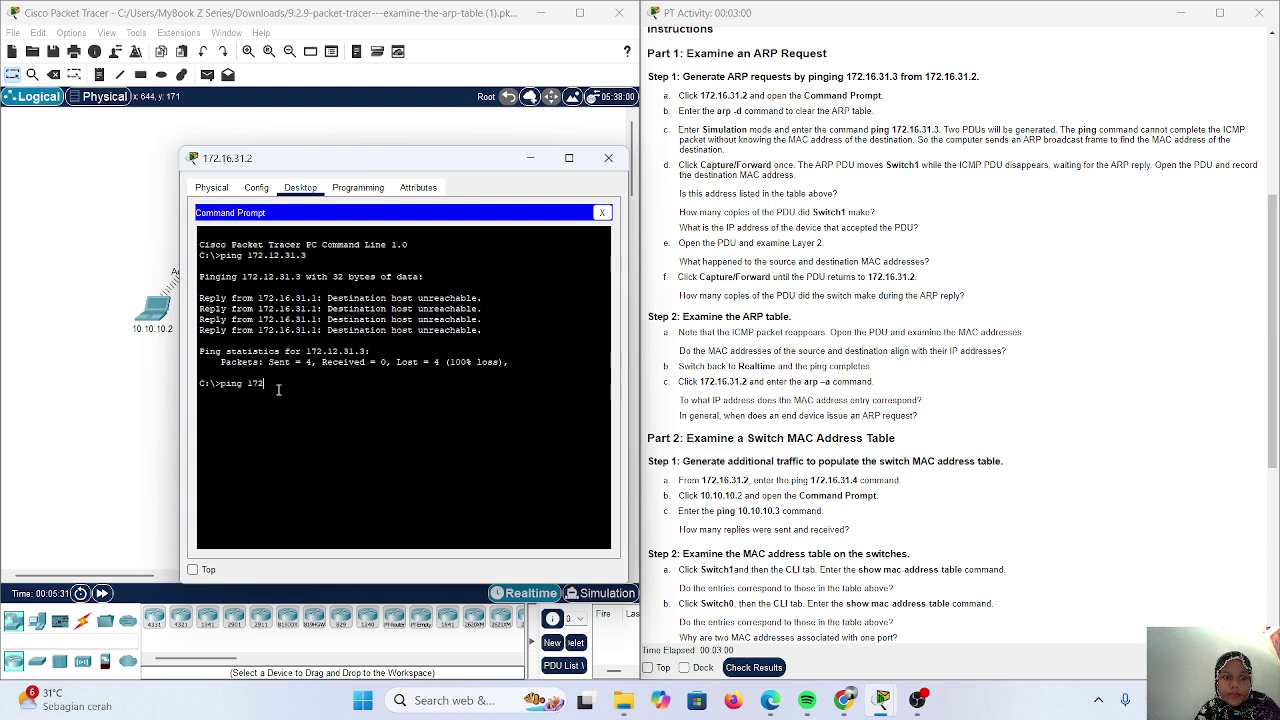
{"action": "key", "text": "BackSpace"}
{"action": "key", "text": "BackSpace"}
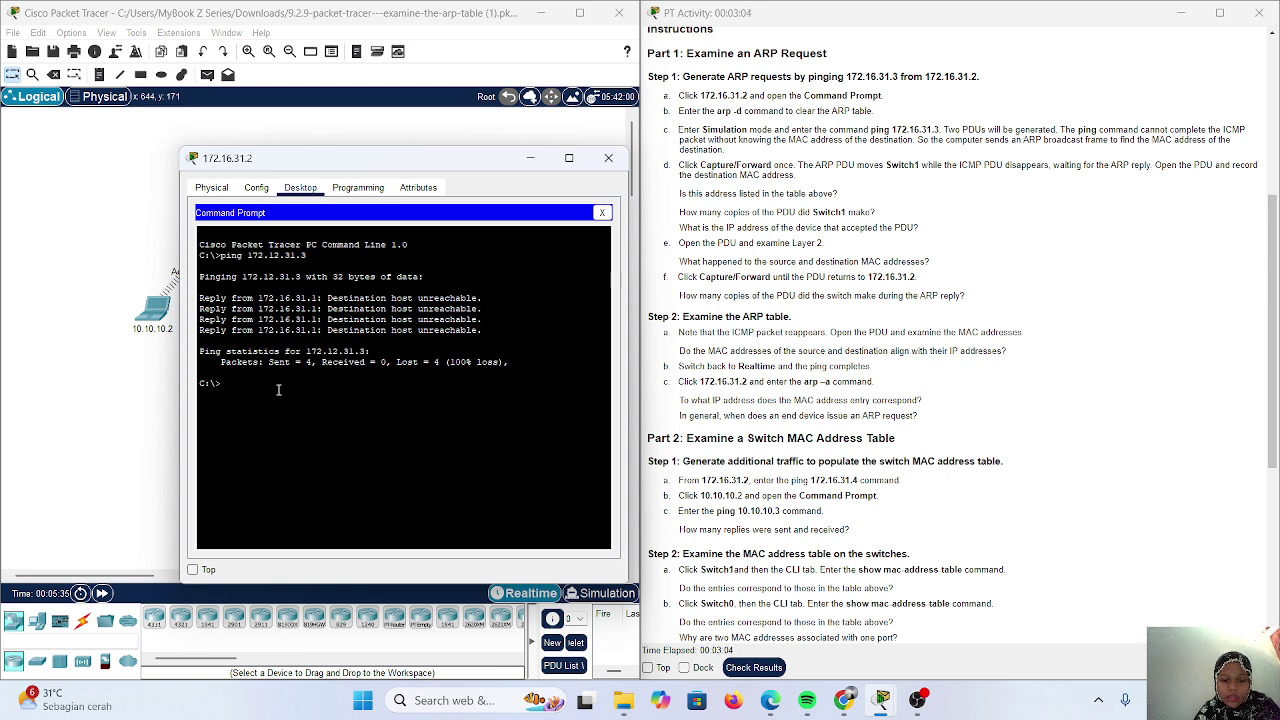
{"action": "type", "text": "arp "}
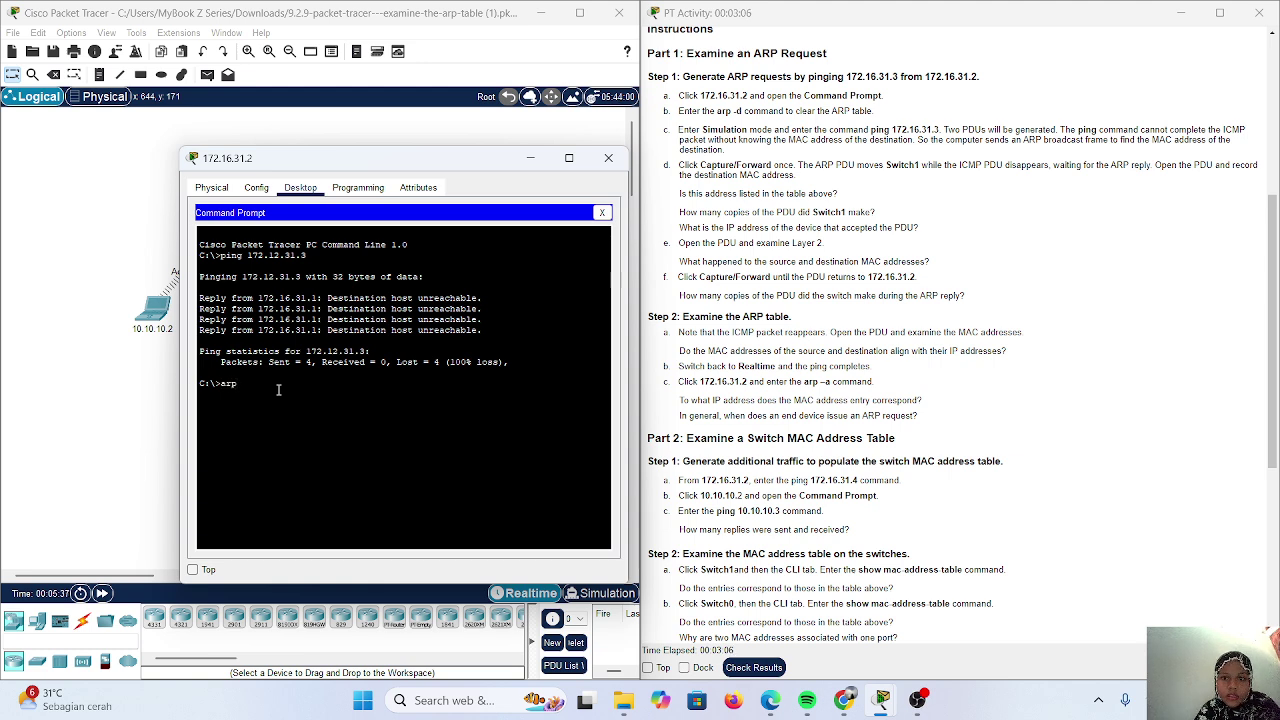
{"action": "type", "text": "-d"}
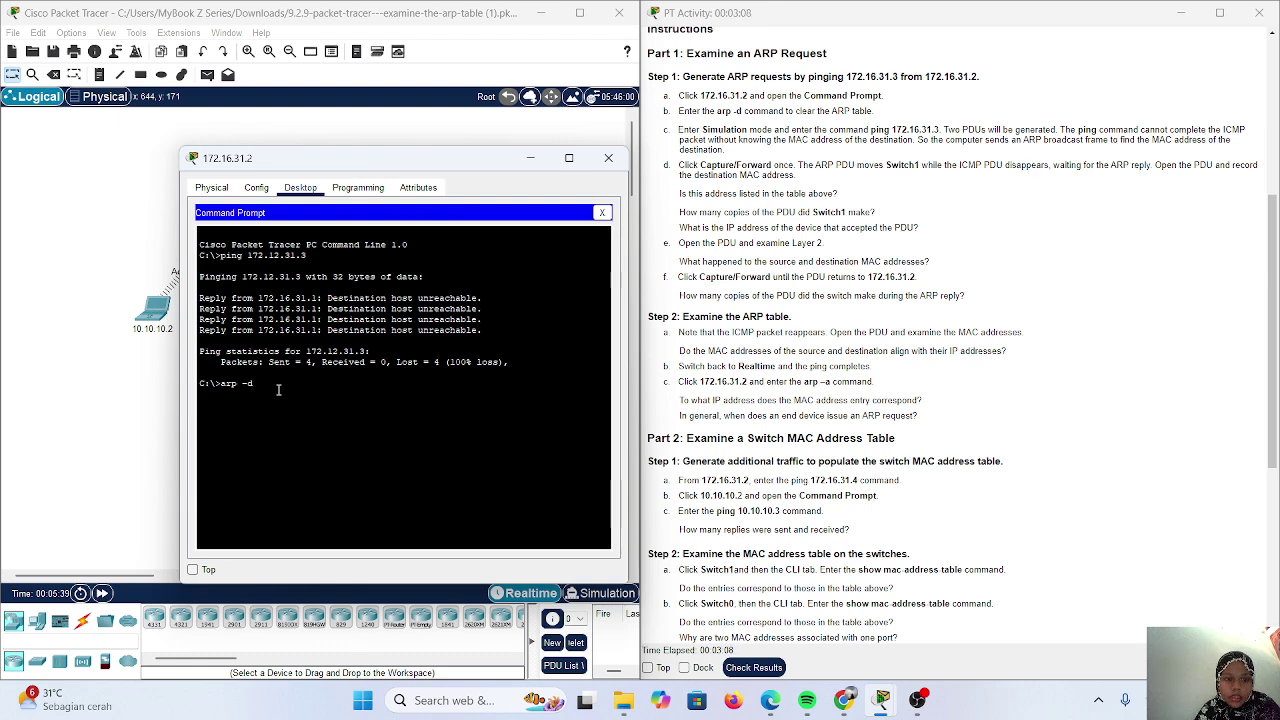
{"action": "key", "text": "Return"}
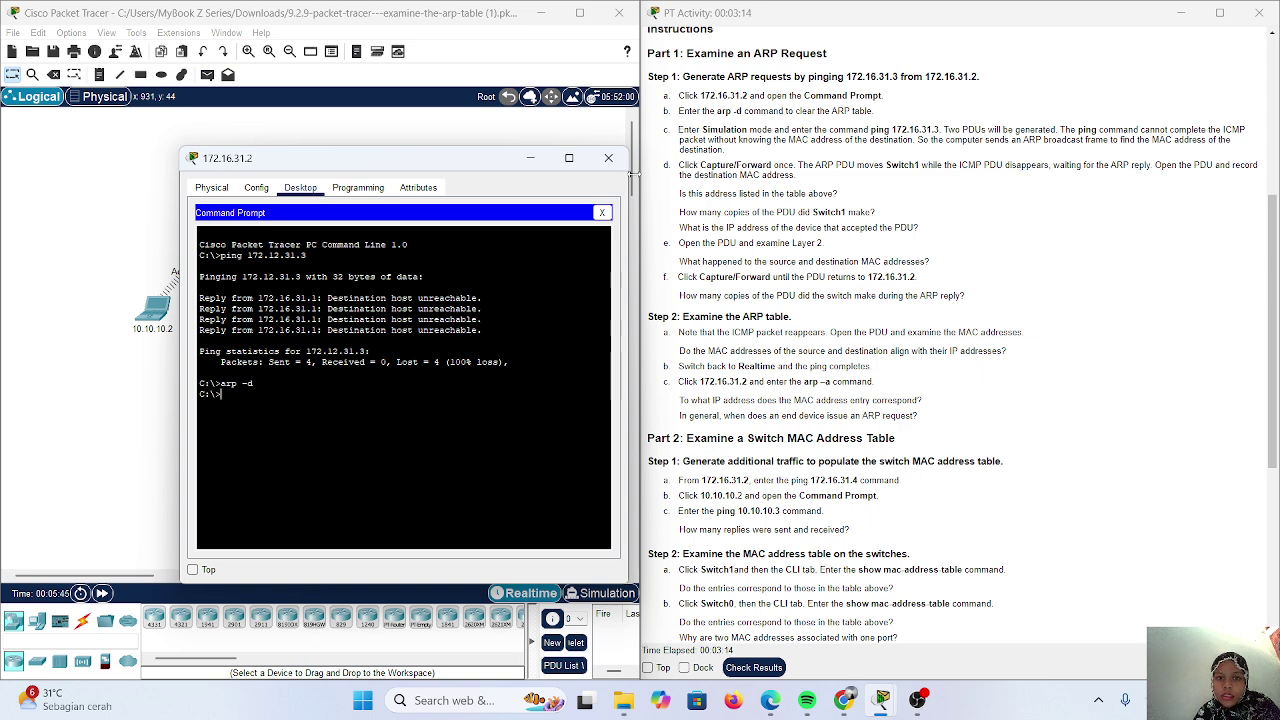
Close the 172.16.31.2 window and switch the network to Simulation mode.
{"action": "left_click", "coordinate": [607, 158]}
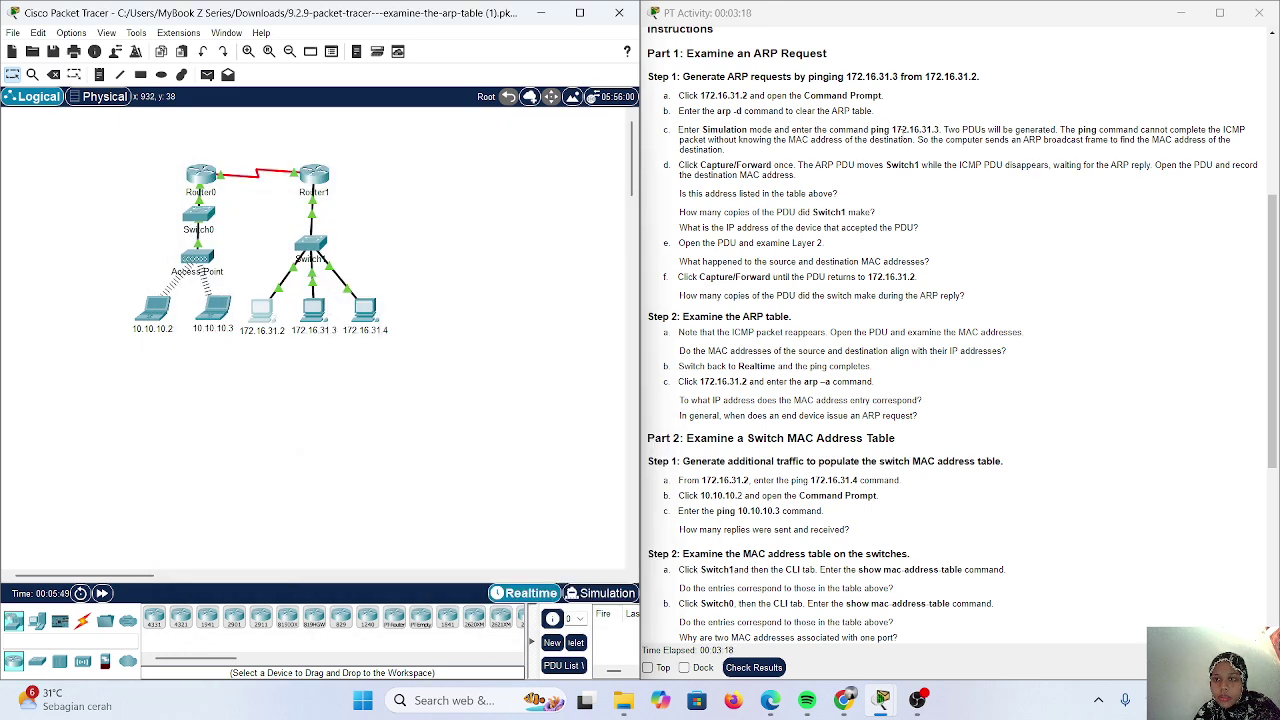
{"action": "scroll", "coordinate": [992, 129], "scroll_direction": "down", "scroll_amount": 1}
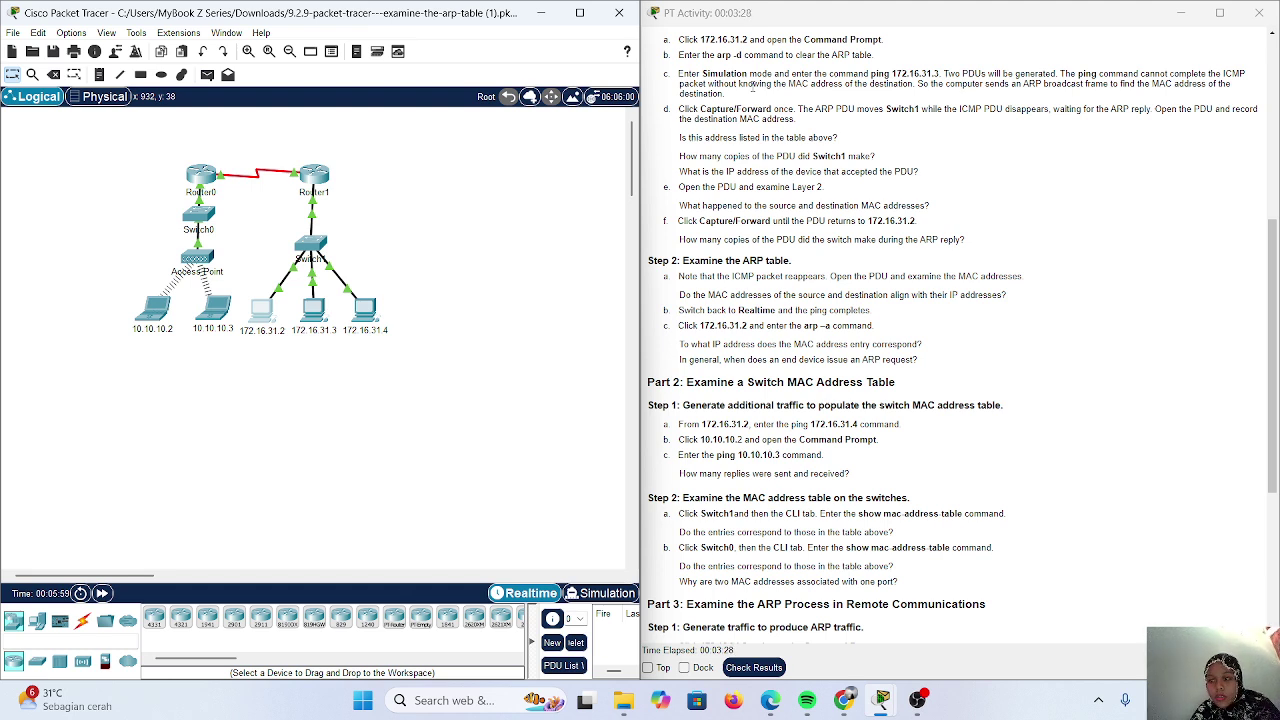
{"action": "left_click", "coordinate": [605, 593]}
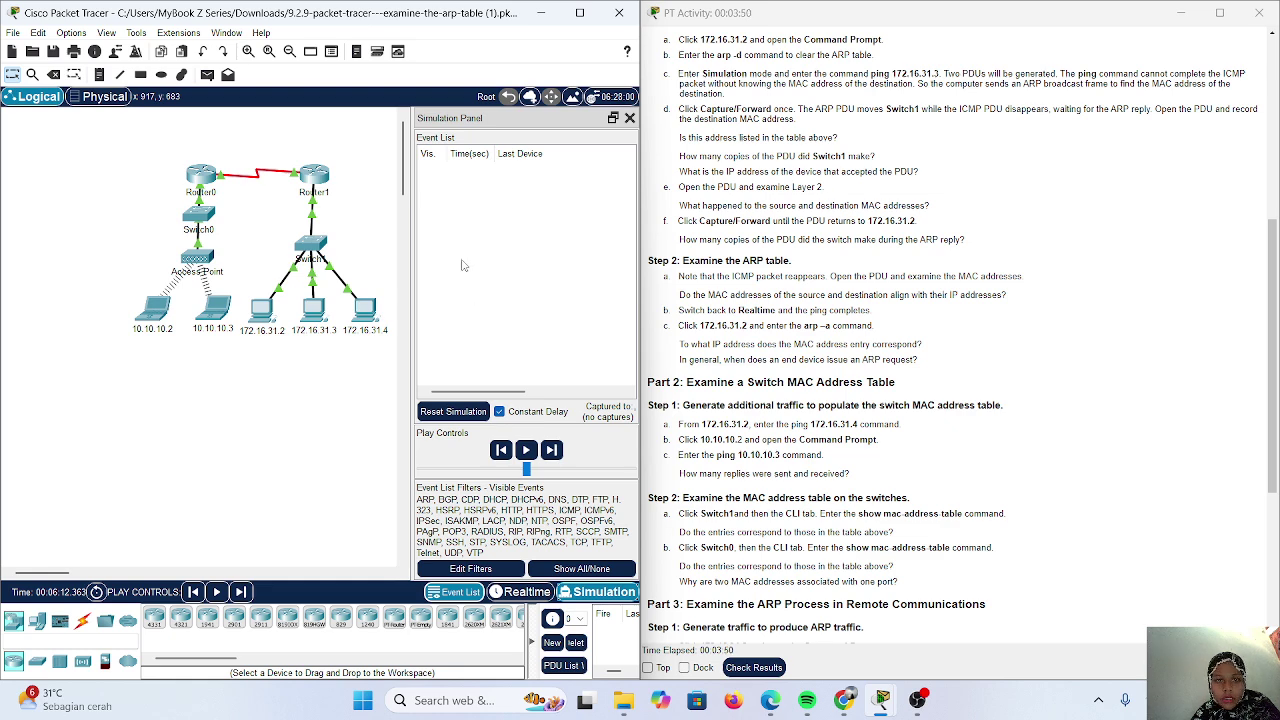
Repeat the ping to 172.12.31.3 from PC 172.16.31.2 in Simulation mode and minimize its window.
{"action": "left_click", "coordinate": [260, 311]}
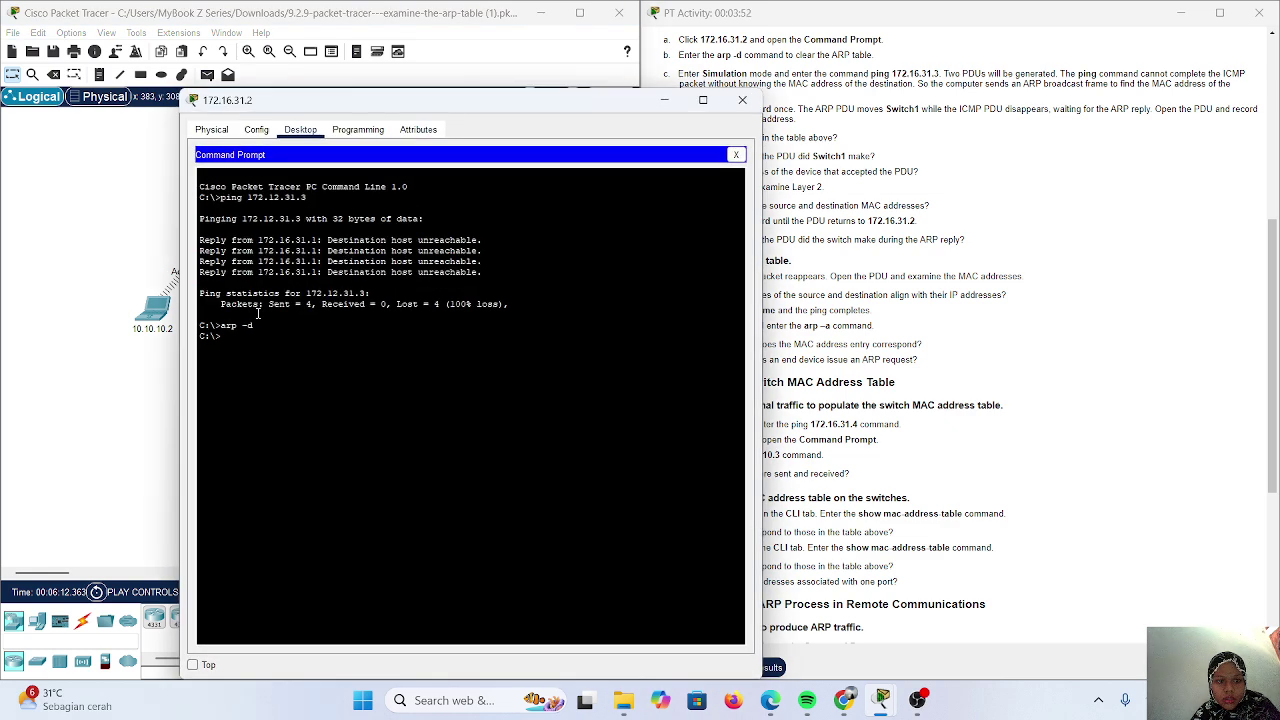
{"action": "key", "text": "Up"}
{"action": "key", "text": "Up"}
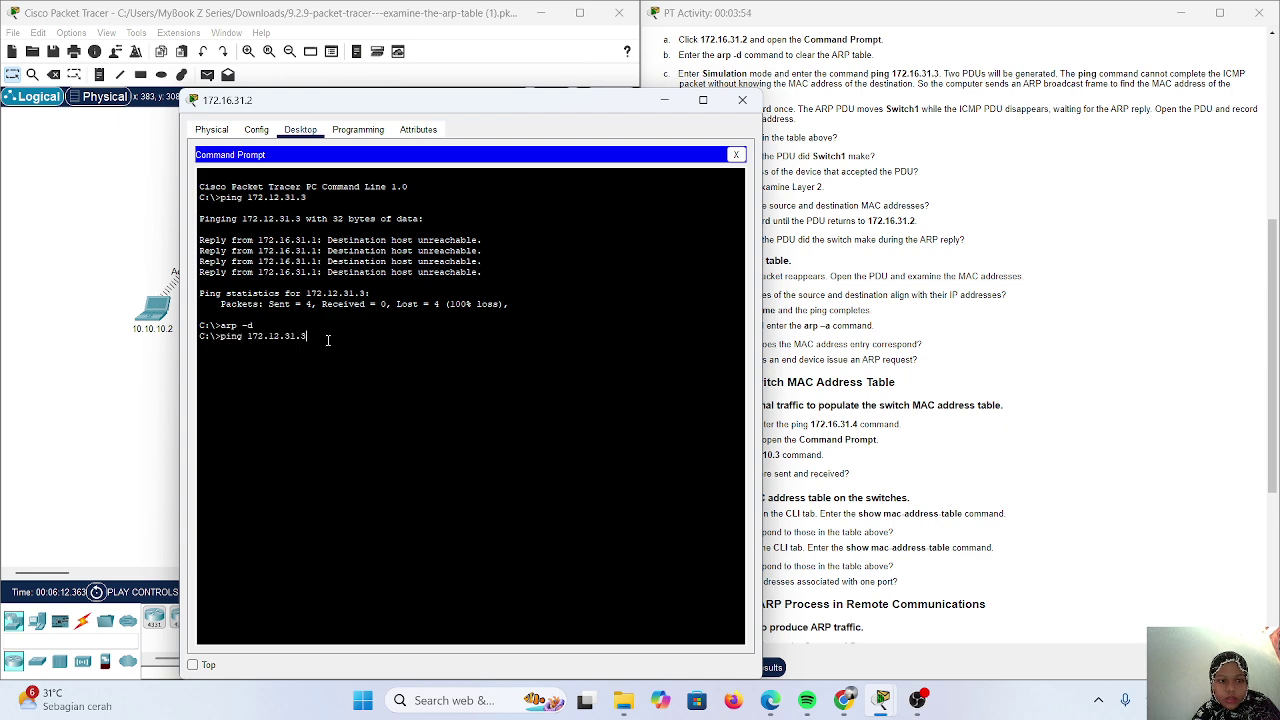
{"action": "key", "text": "Return"}
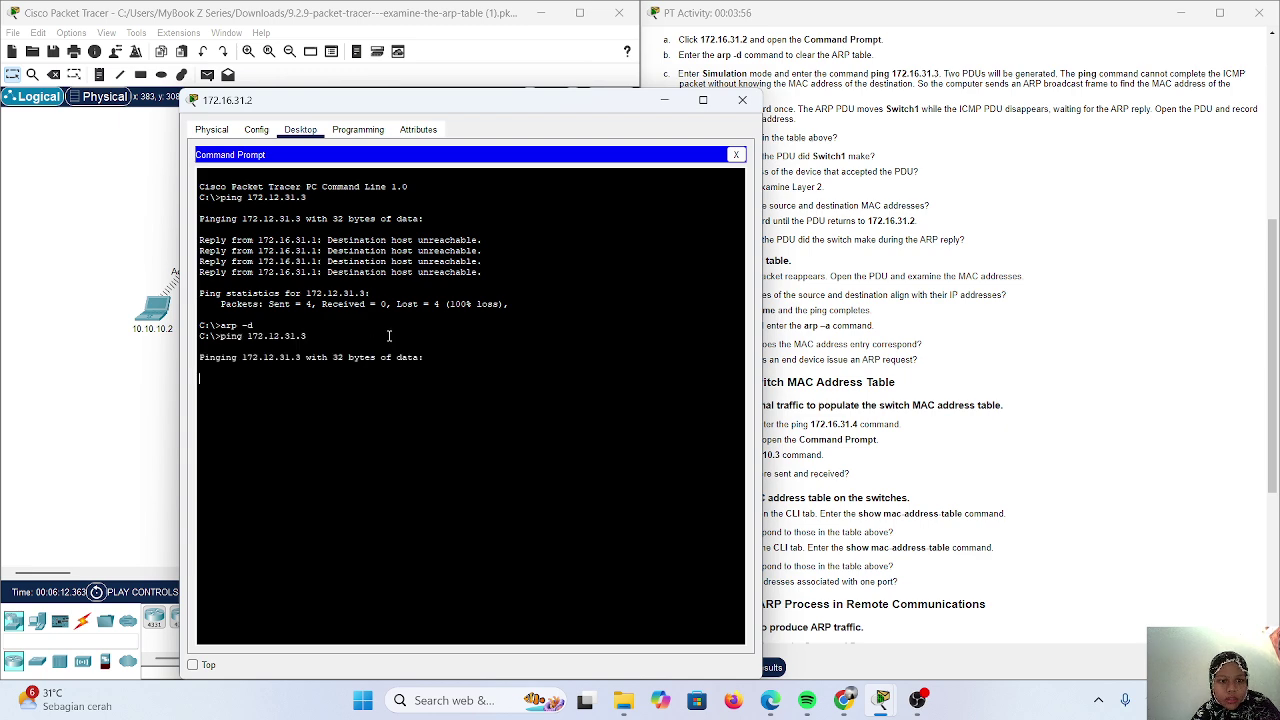
{"action": "left_click", "coordinate": [665, 102]}
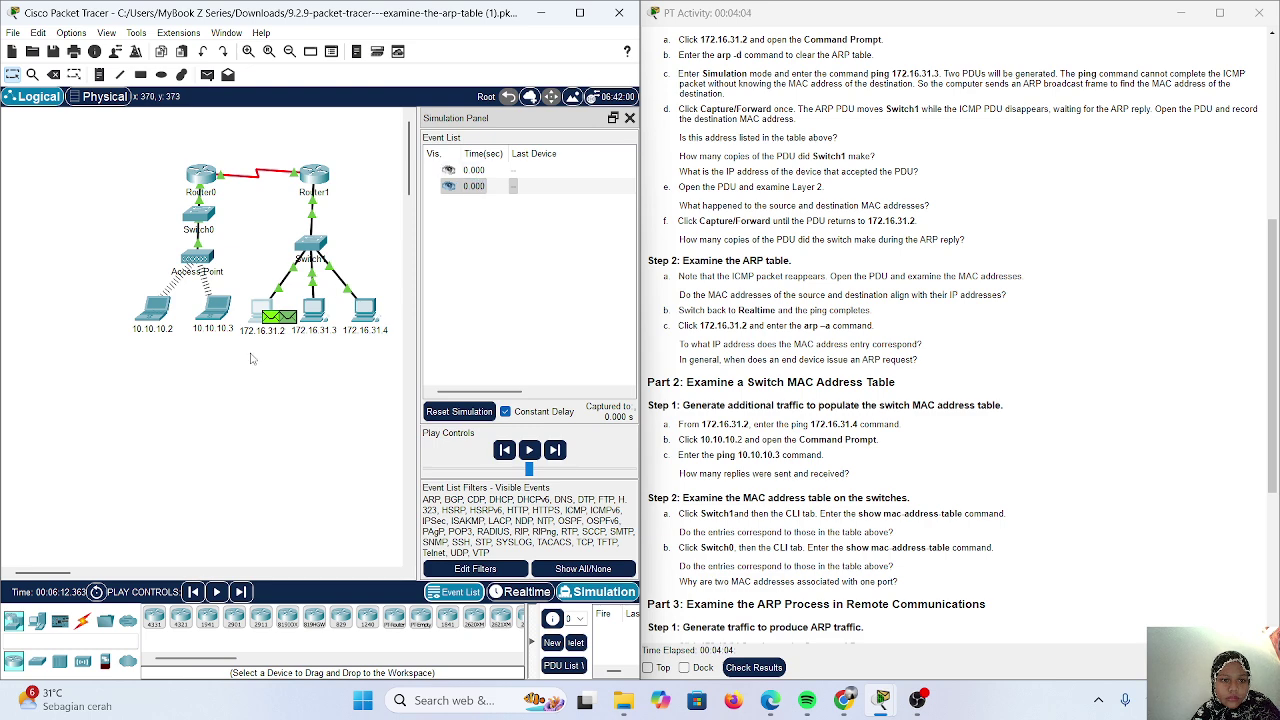
Open the ICMP PDU at 172.16.31.2, shrink its information window, and check its addresses against the activity's addressing table.
{"action": "left_click", "coordinate": [477, 172]}
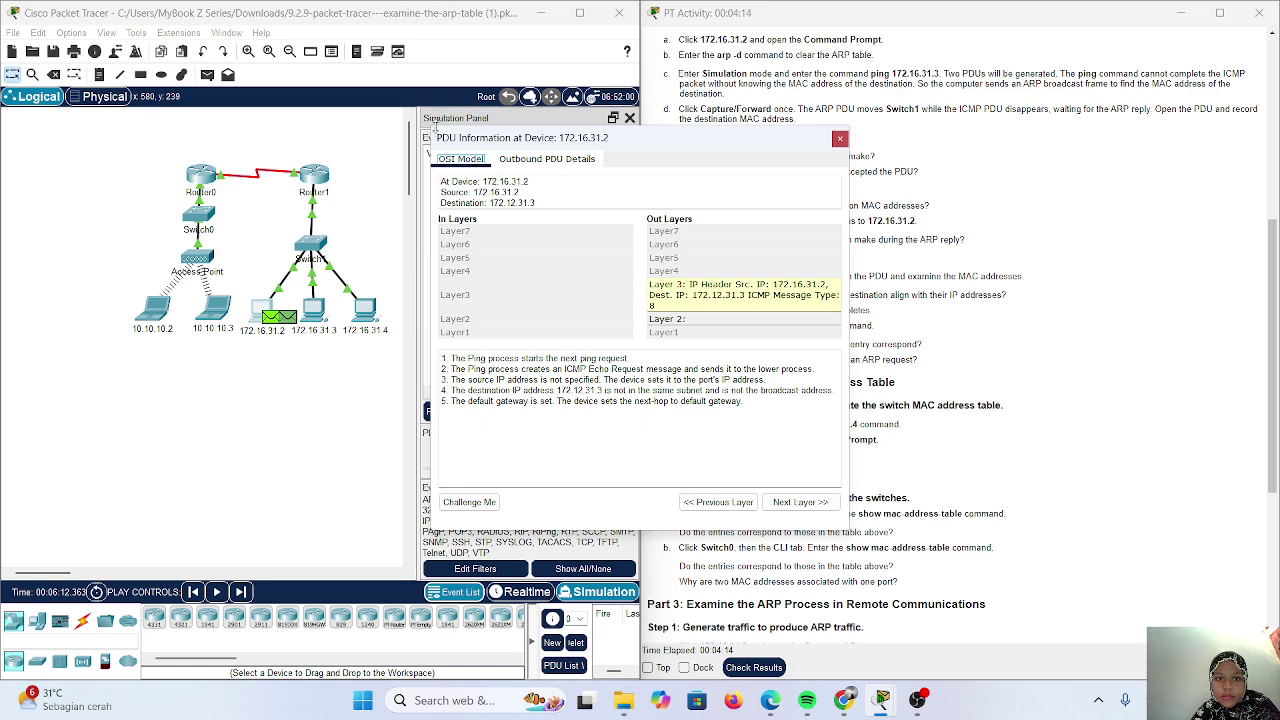
{"action": "left_click_drag", "start_coordinate": [432, 133], "coordinate": [477, 174]}
{"action": "scroll", "coordinate": [746, 100], "scroll_direction": "down", "scroll_amount": 3}
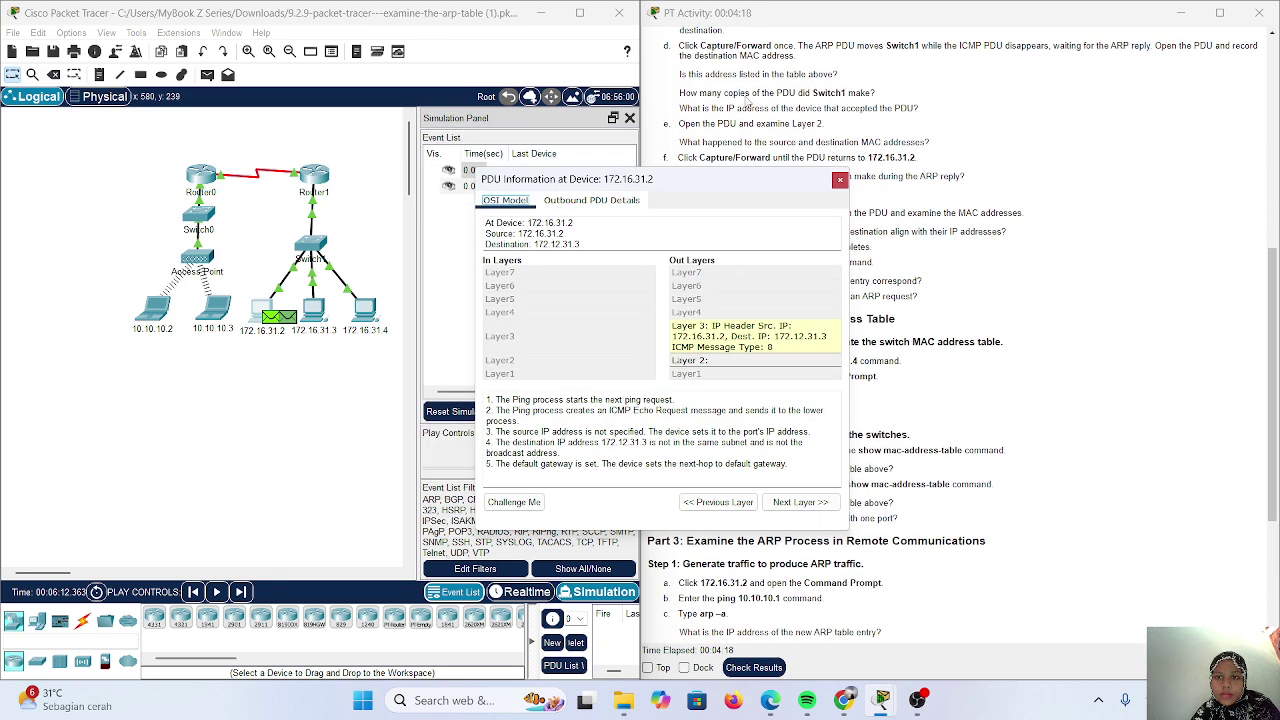
{"action": "scroll", "coordinate": [737, 88], "scroll_direction": "up", "scroll_amount": 1}
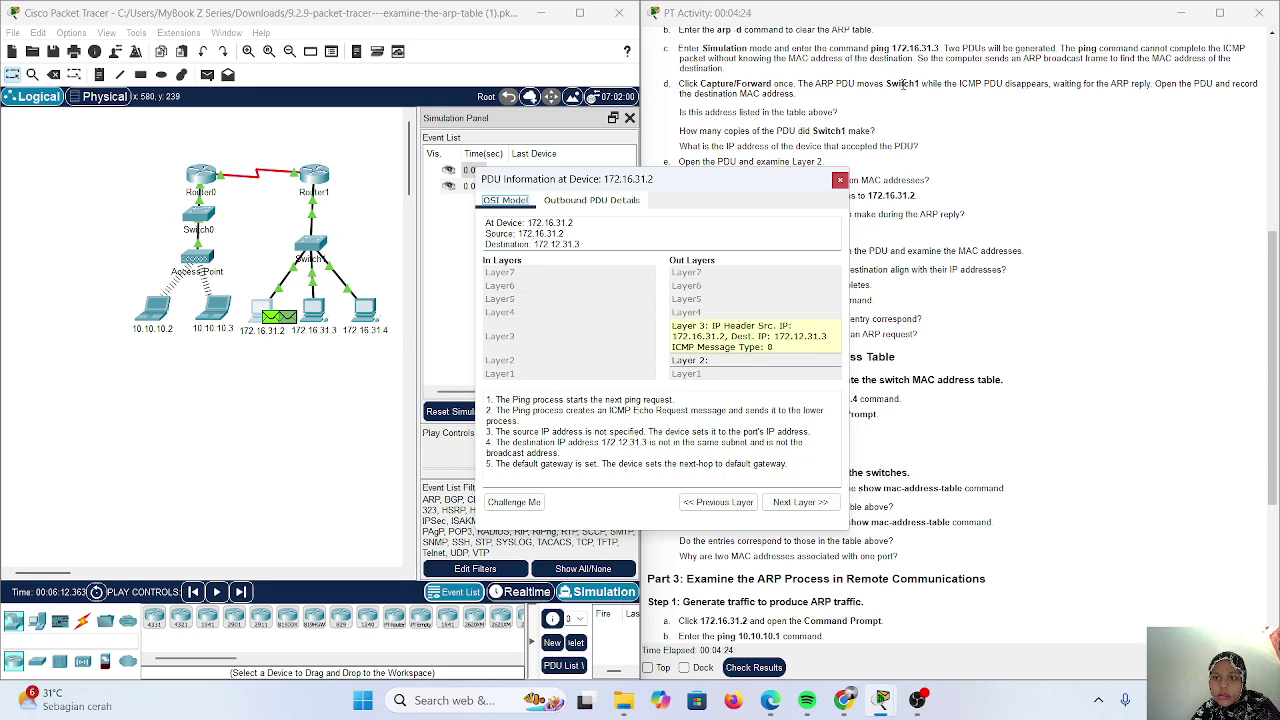
{"action": "scroll", "coordinate": [905, 84], "scroll_direction": "up", "scroll_amount": 10}
{"action": "scroll", "coordinate": [920, 85], "scroll_direction": "down", "scroll_amount": 2}
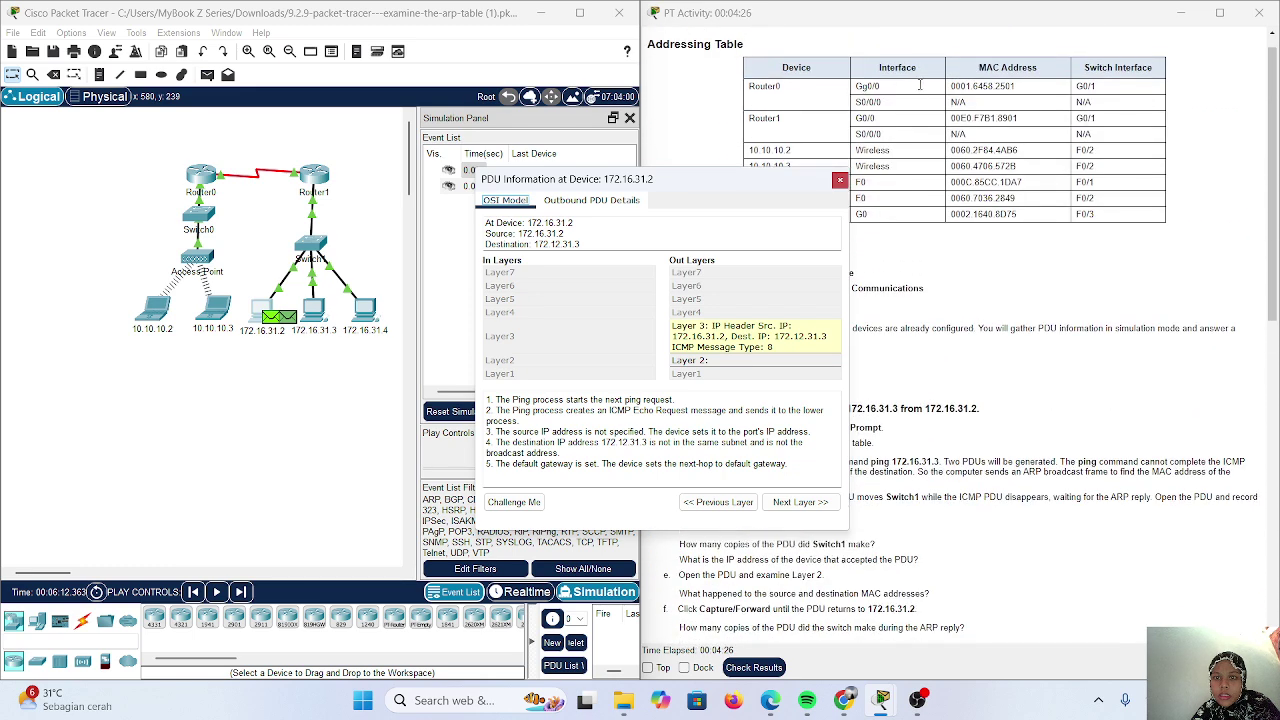
{"action": "scroll", "coordinate": [920, 85], "scroll_direction": "down", "scroll_amount": 1}
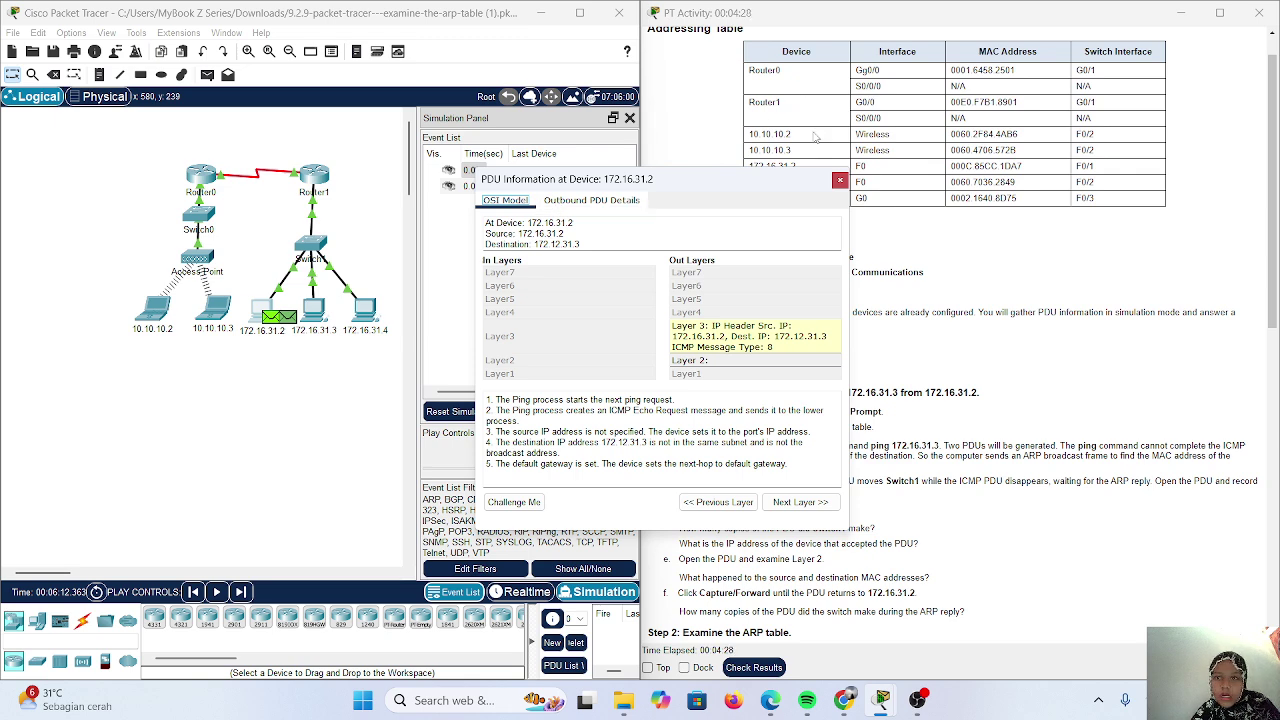
{"action": "scroll", "coordinate": [832, 106], "scroll_direction": "down", "scroll_amount": 2}
{"action": "scroll", "coordinate": [832, 106], "scroll_direction": "down", "scroll_amount": 1}
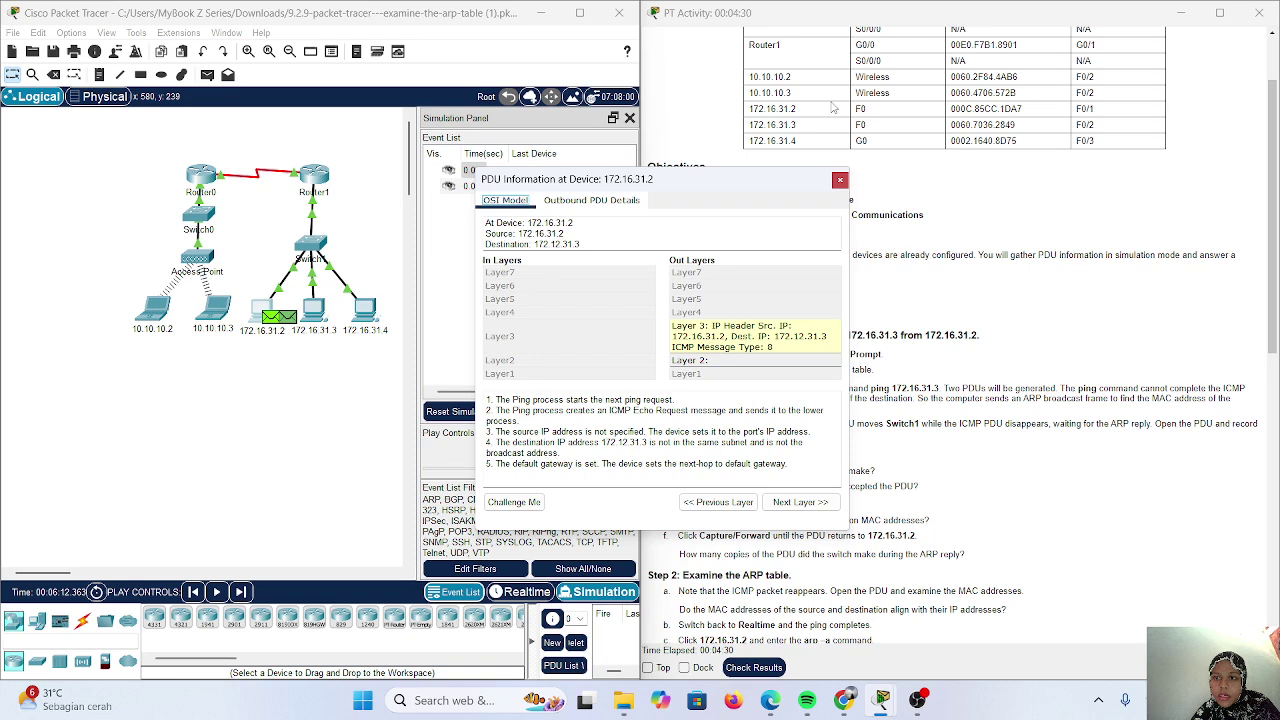
{"action": "scroll", "coordinate": [845, 118], "scroll_direction": "up", "scroll_amount": 2}
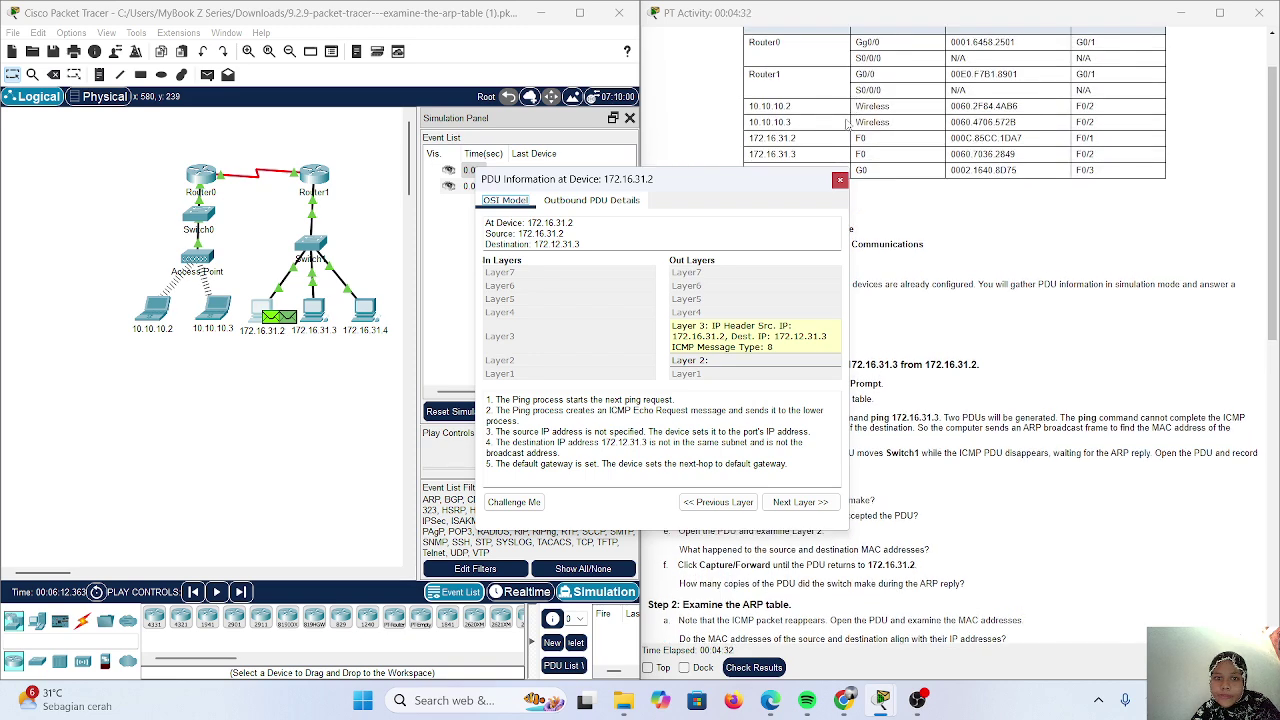
{"action": "scroll", "coordinate": [1018, 137], "scroll_direction": "up", "scroll_amount": 3}
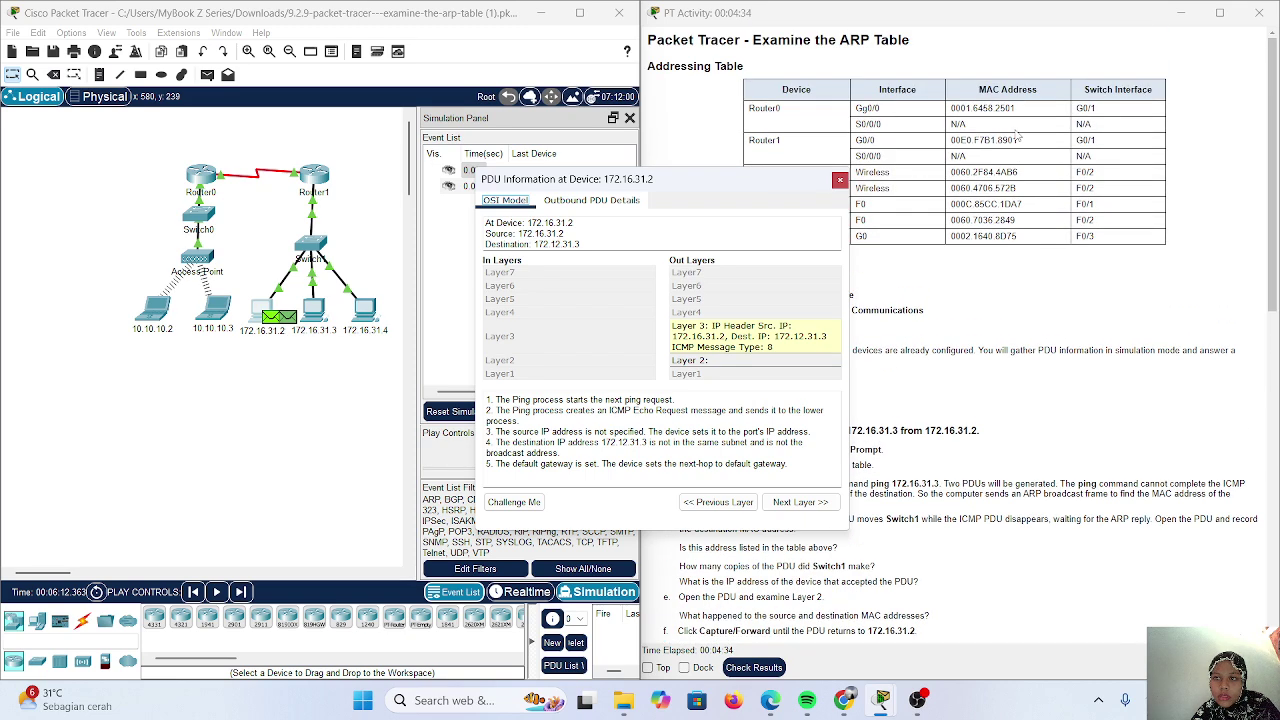
{"action": "scroll", "coordinate": [1018, 137], "scroll_direction": "down", "scroll_amount": 2}
{"action": "scroll", "coordinate": [1018, 132], "scroll_direction": "down", "scroll_amount": 1}
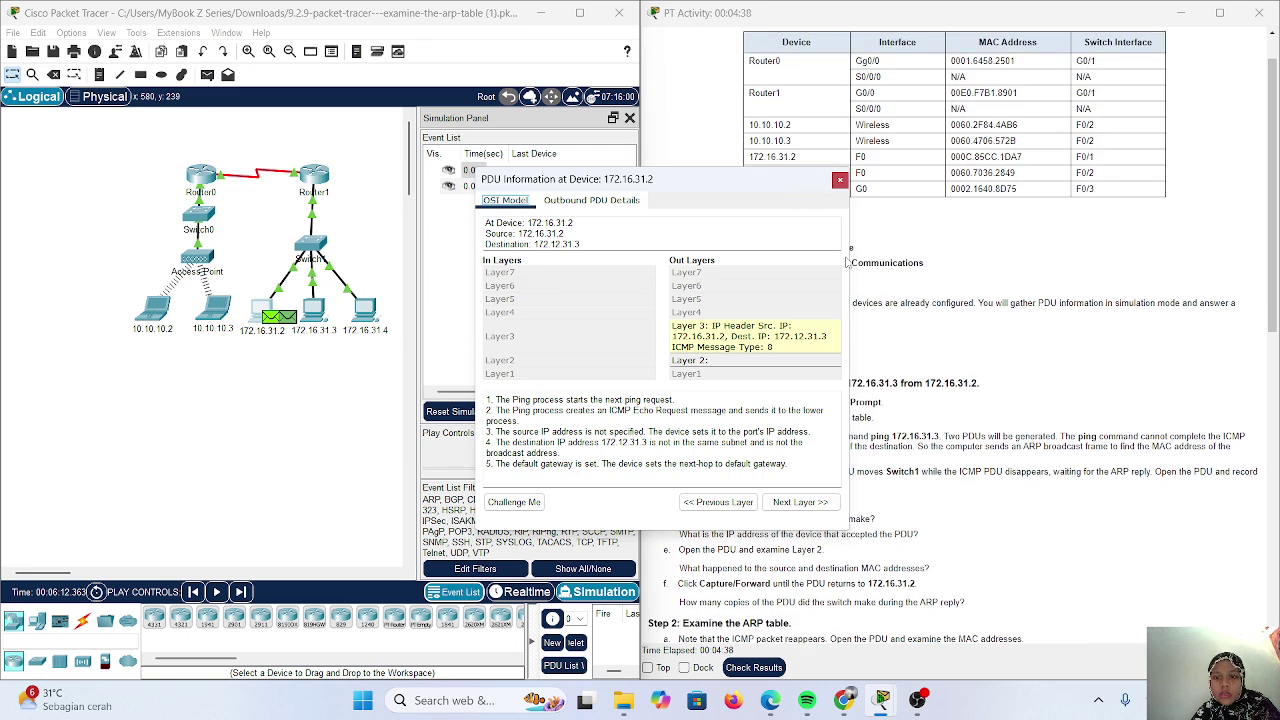
Examine the outbound details of the ICMP PDU and close its information window.
{"action": "left_click", "coordinate": [595, 203]}
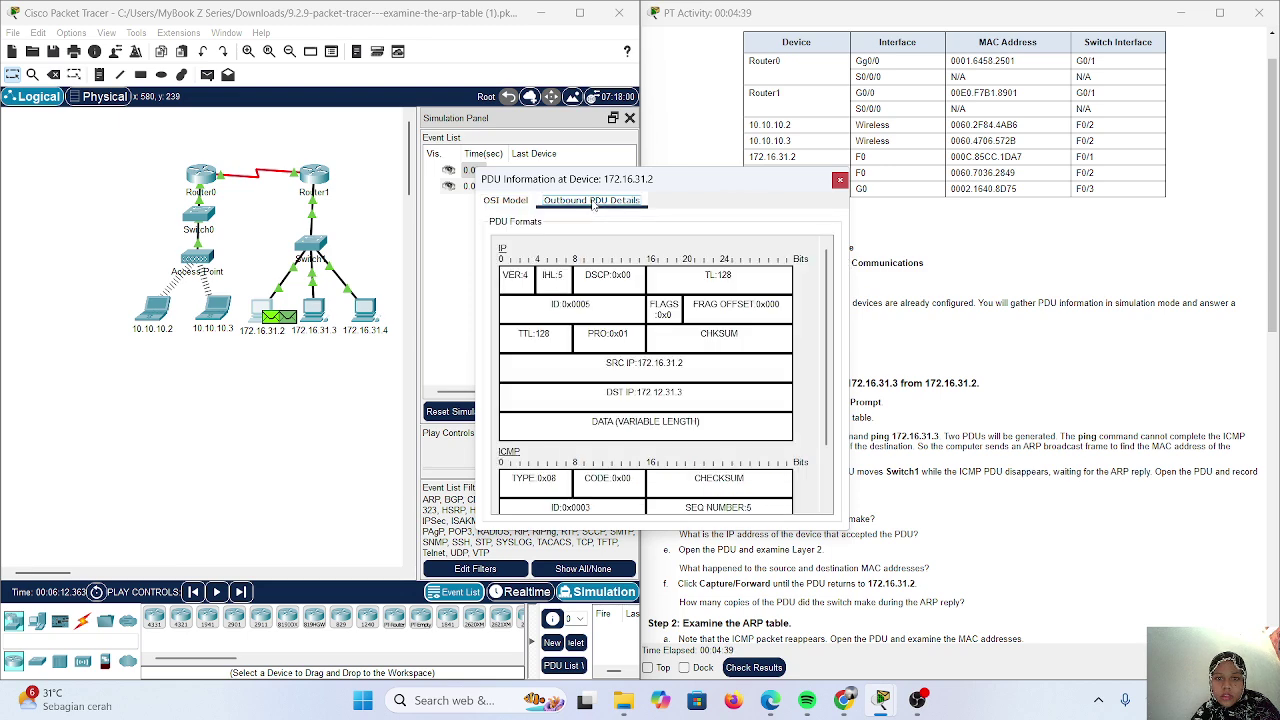
{"action": "left_click", "coordinate": [518, 203]}
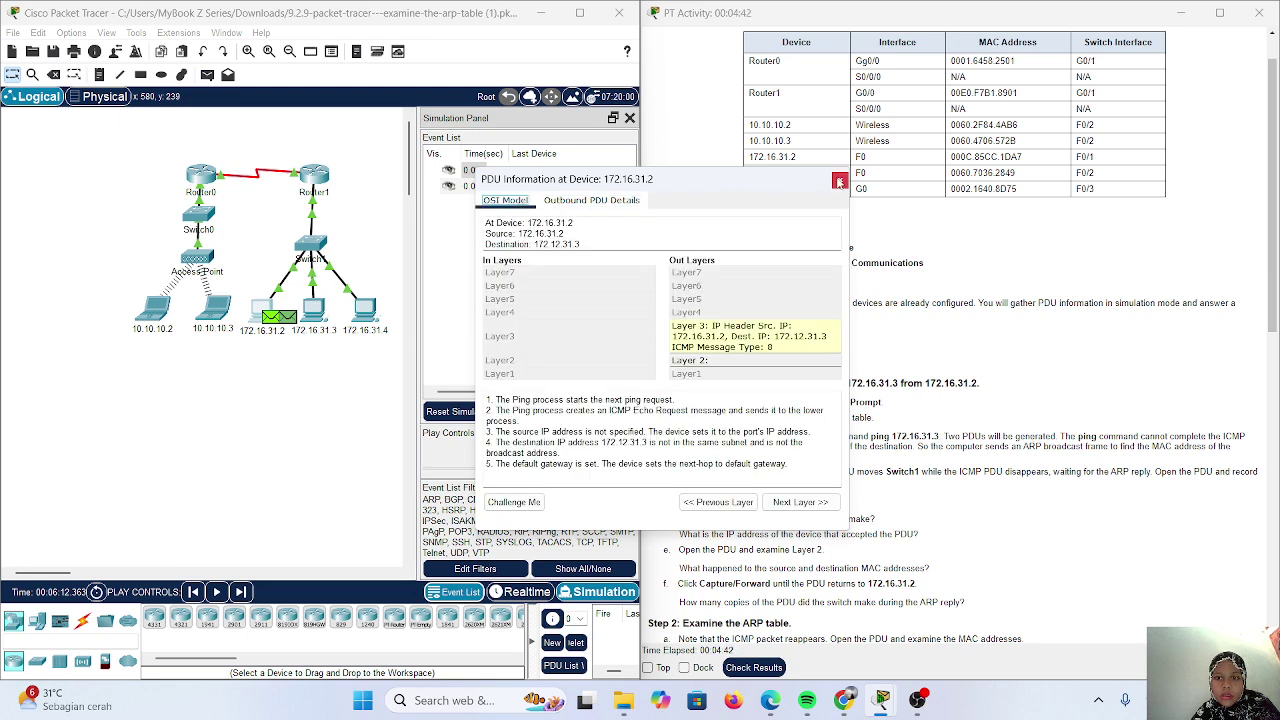
{"action": "left_click", "coordinate": [839, 181]}
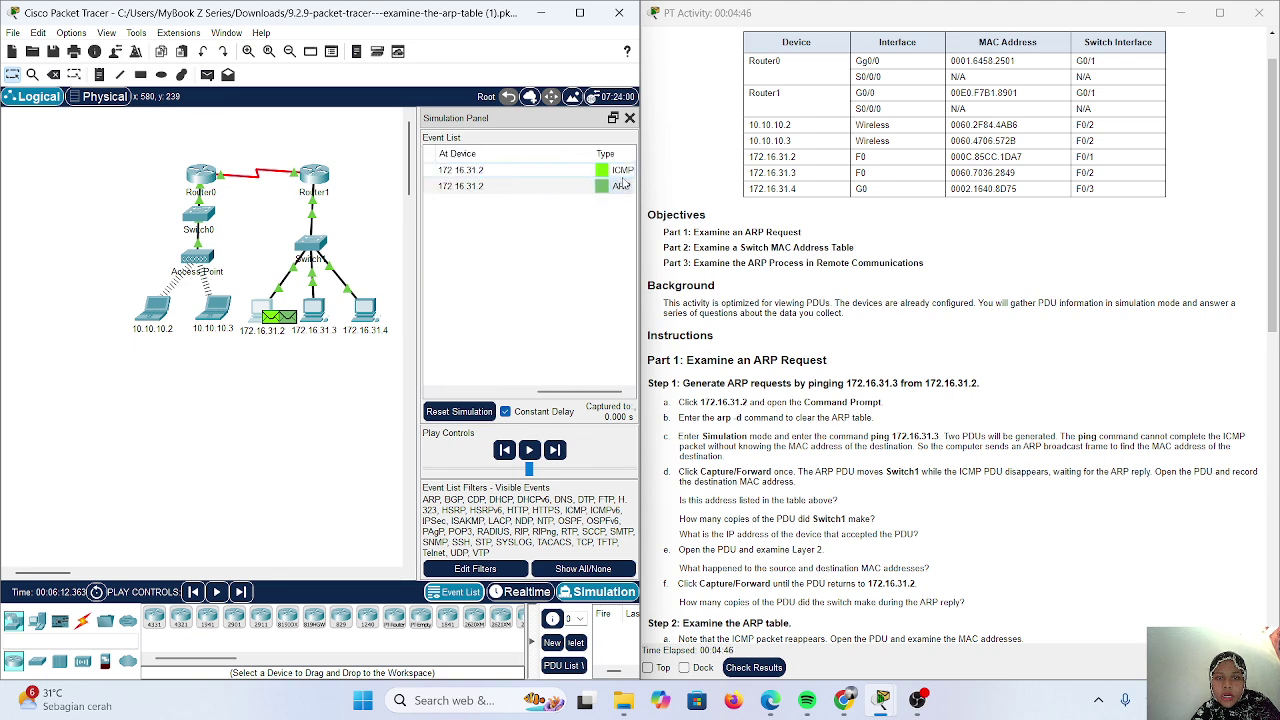
Advance the simulation by one Capture/Forward event to move the ARP PDU from 172.16.31.2 to Switch1.
{"action": "scroll", "coordinate": [773, 235], "scroll_direction": "down", "scroll_amount": 5}
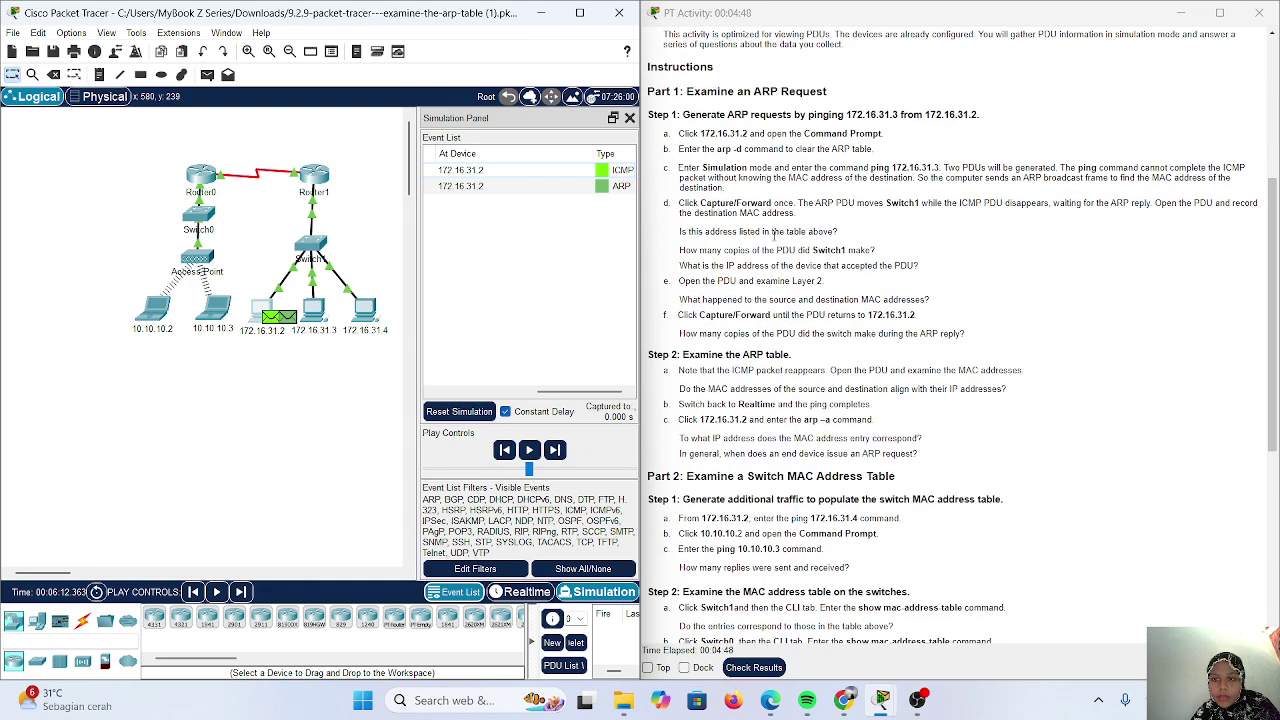
{"action": "scroll", "coordinate": [858, 217], "scroll_direction": "down", "scroll_amount": 1}
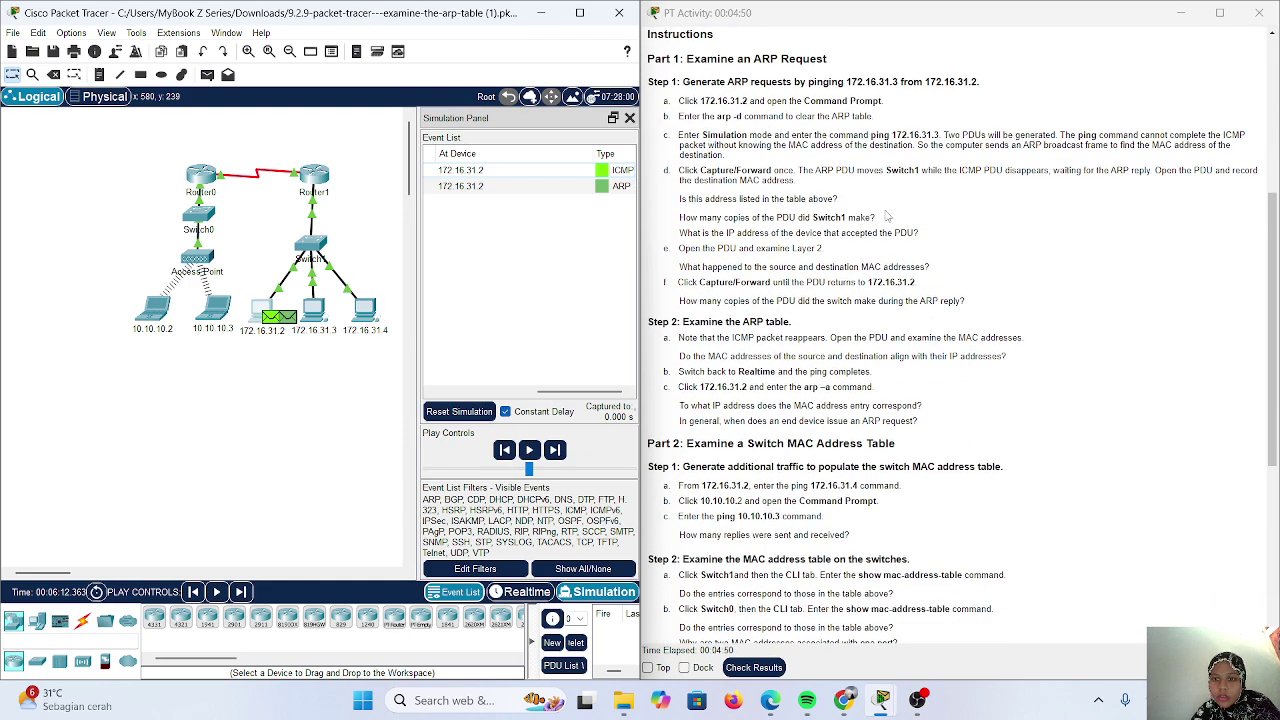
{"action": "scroll", "coordinate": [909, 197], "scroll_direction": "down", "scroll_amount": 1}
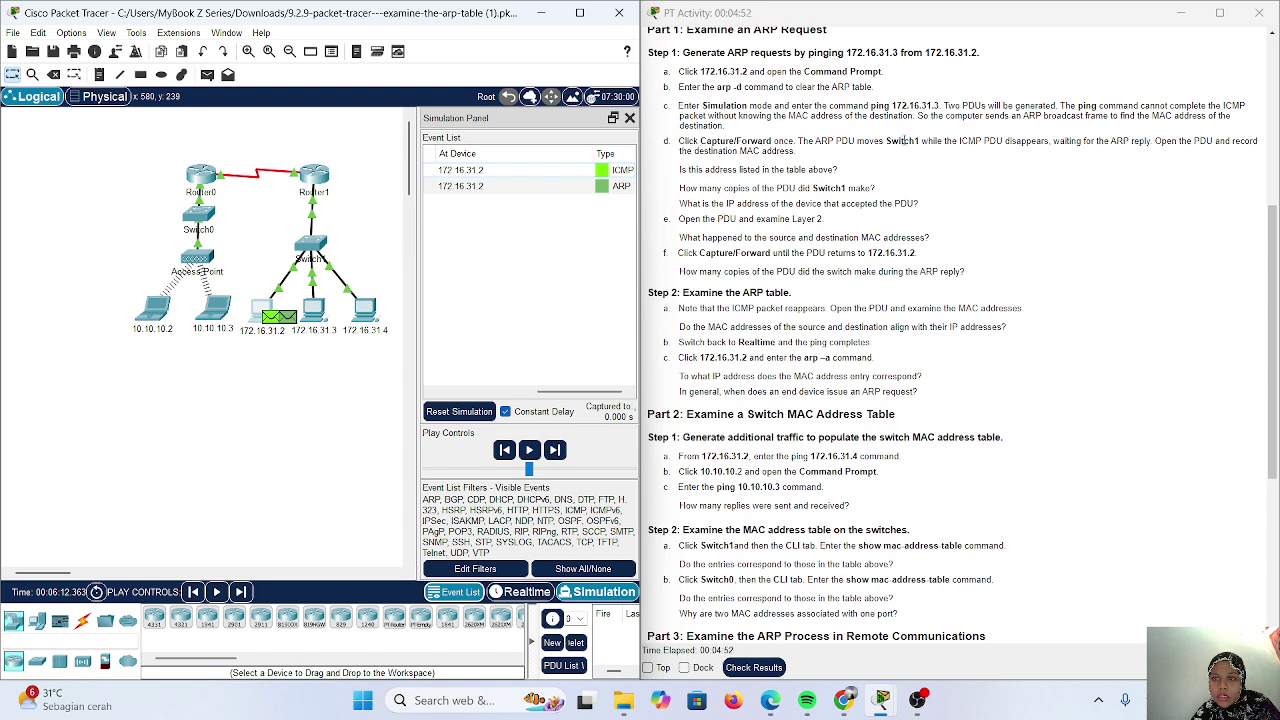
{"action": "scroll", "coordinate": [904, 140], "scroll_direction": "down", "scroll_amount": 1}
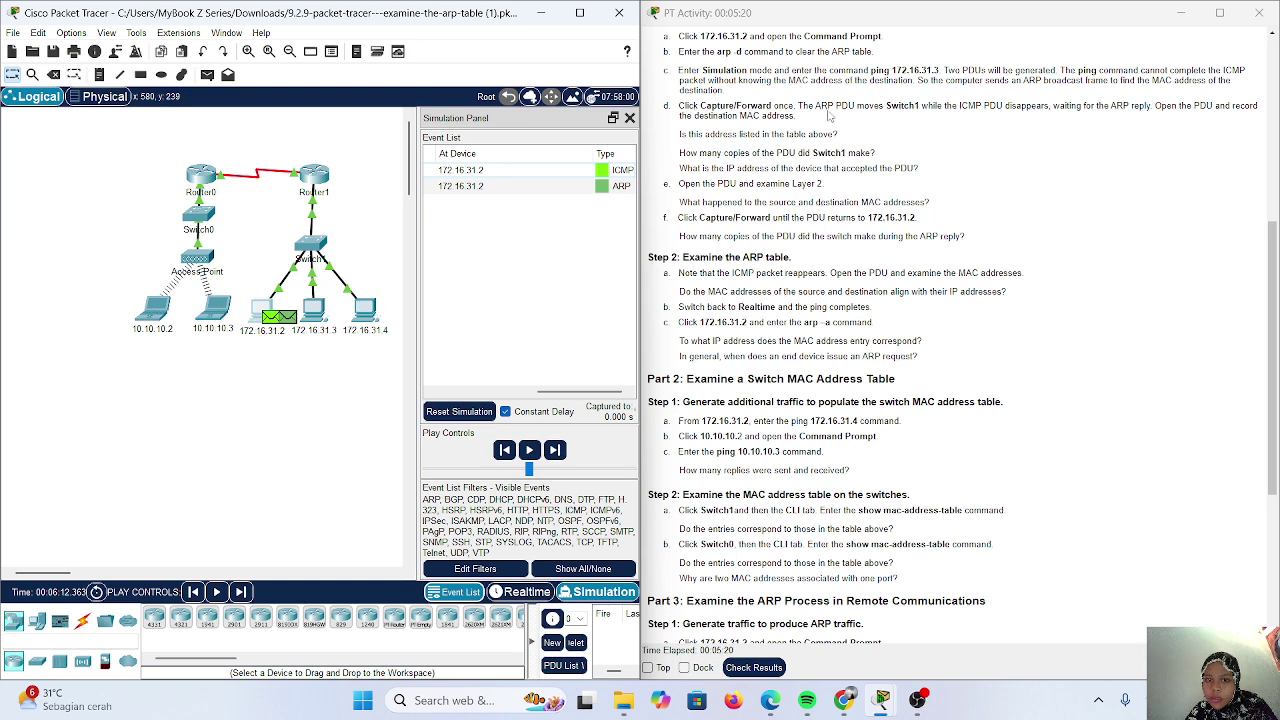
{"action": "left_click", "coordinate": [540, 206]}
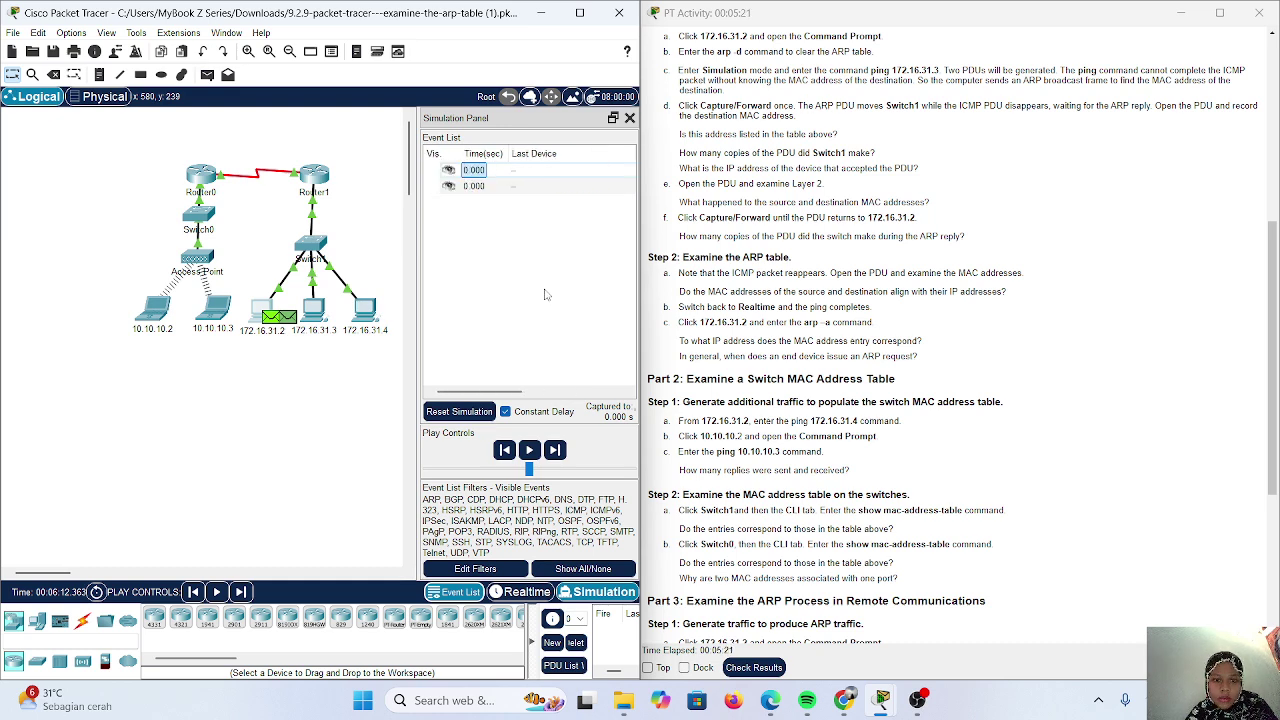
{"action": "left_click", "coordinate": [554, 455]}
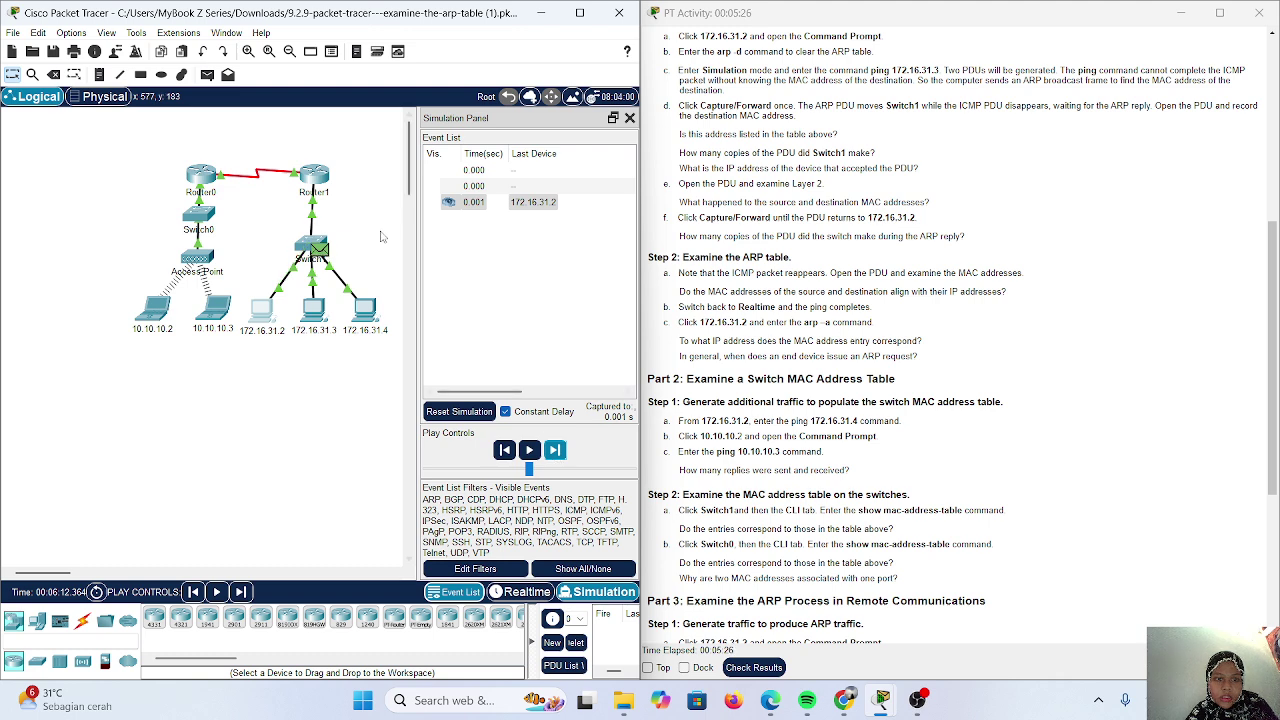
Review the activity's addressing table and the Part 1 Step 1 questions about the captured PDU's destination MAC address.
{"action": "left_click", "coordinate": [524, 210]}
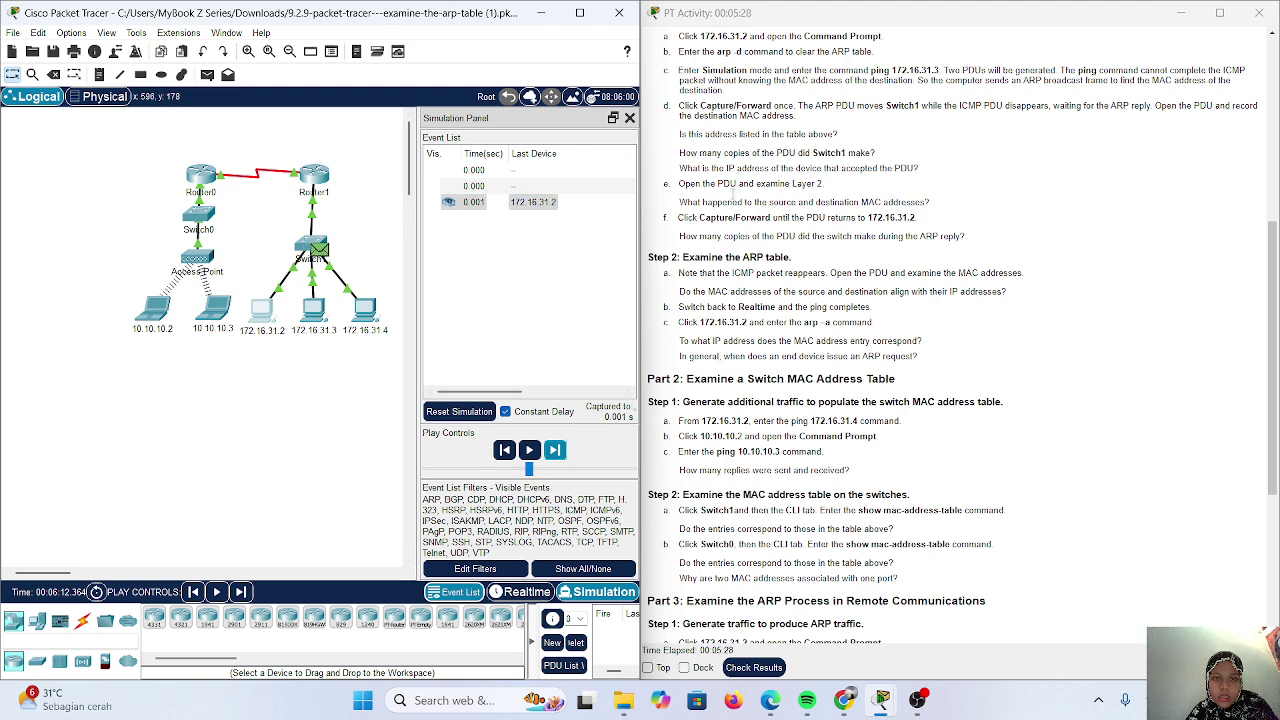
{"action": "scroll", "coordinate": [742, 197], "scroll_direction": "up", "scroll_amount": 5}
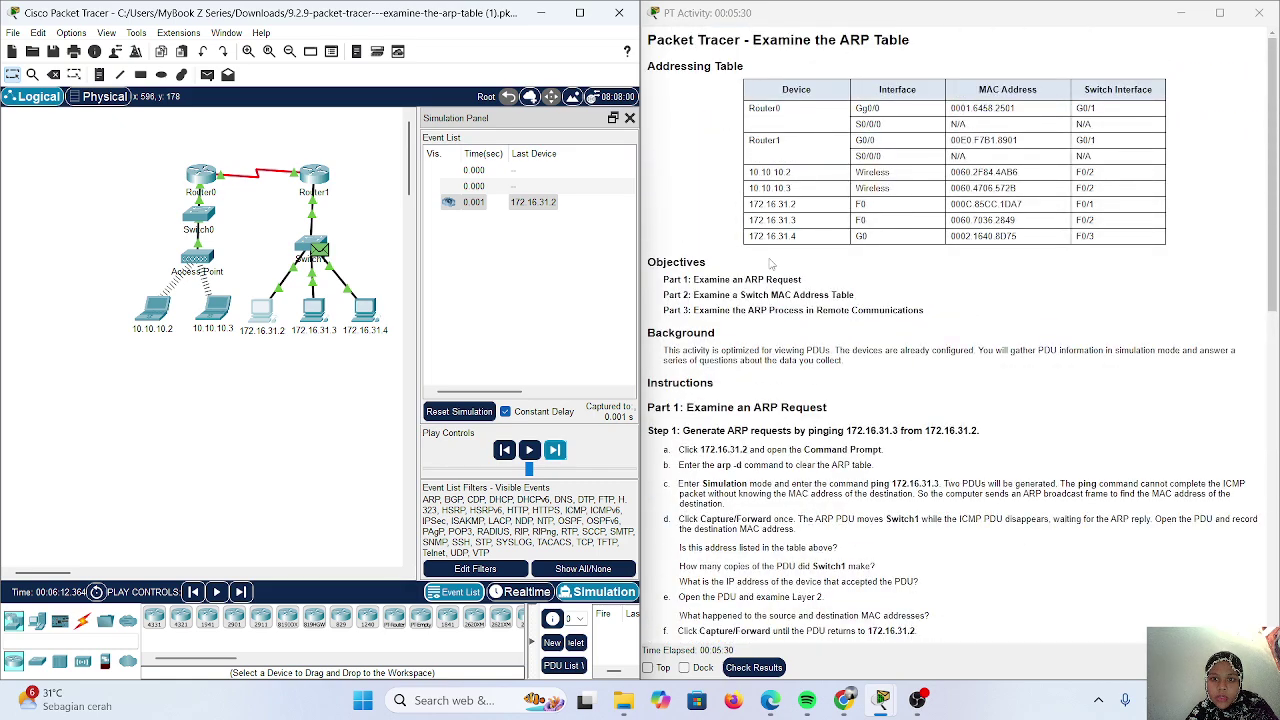
{"action": "scroll", "coordinate": [772, 264], "scroll_direction": "down", "scroll_amount": 5}
{"action": "scroll", "coordinate": [772, 262], "scroll_direction": "down", "scroll_amount": 1}
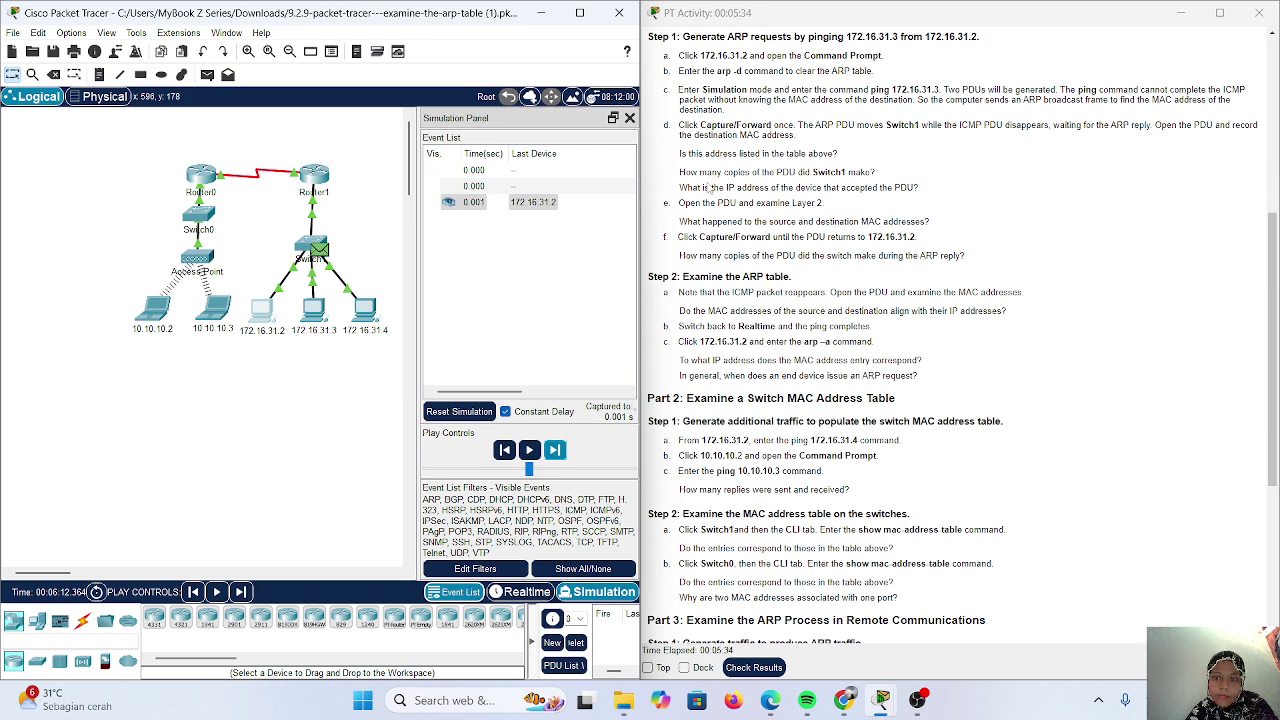
{"action": "scroll", "coordinate": [778, 170], "scroll_direction": "down", "scroll_amount": 1}
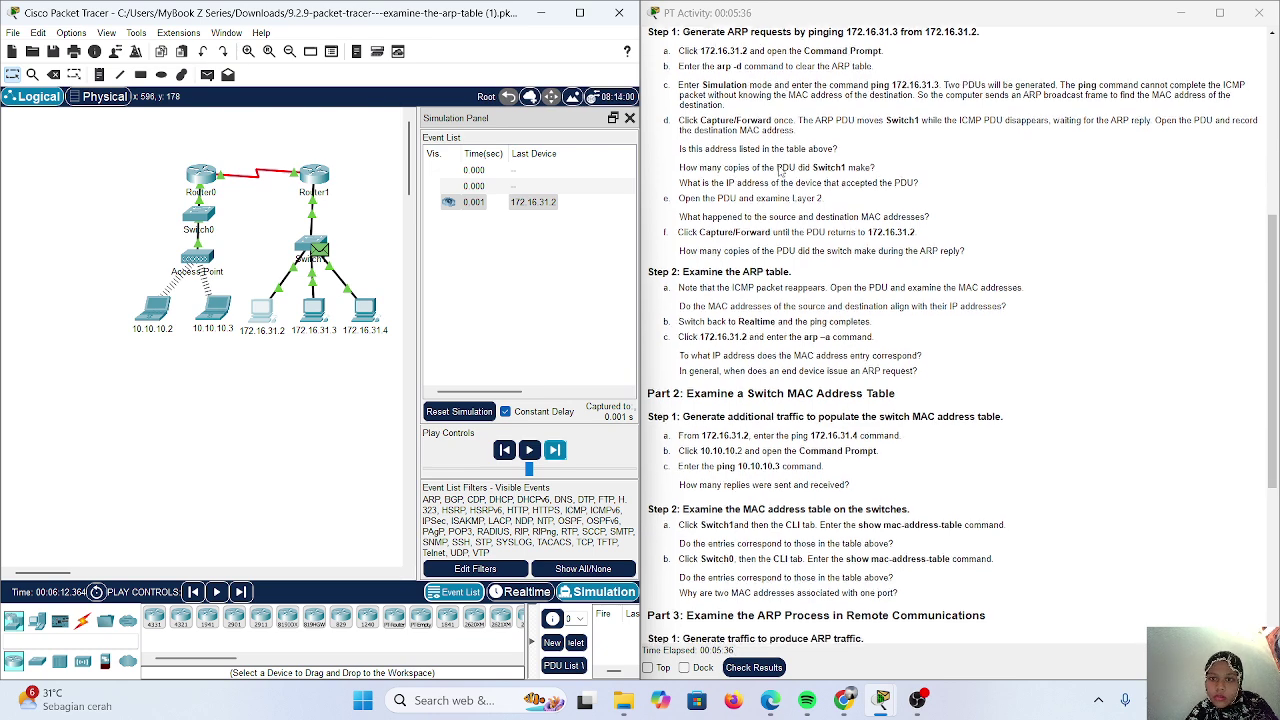
{"action": "scroll", "coordinate": [850, 143], "scroll_direction": "down", "scroll_amount": 1}
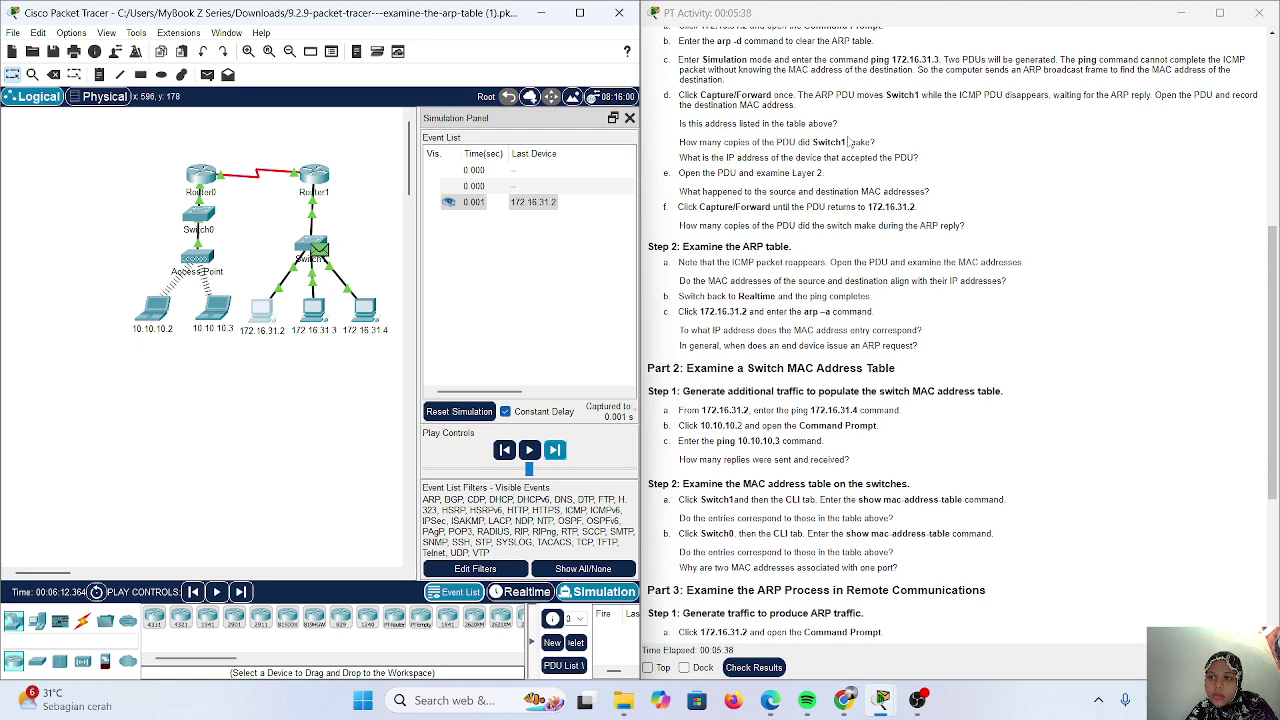
Inspect the OSI model of the ARP PDU at Switch1, compare its MAC addresses with the addressing table, and close its information window.
{"action": "left_click", "coordinate": [536, 202]}
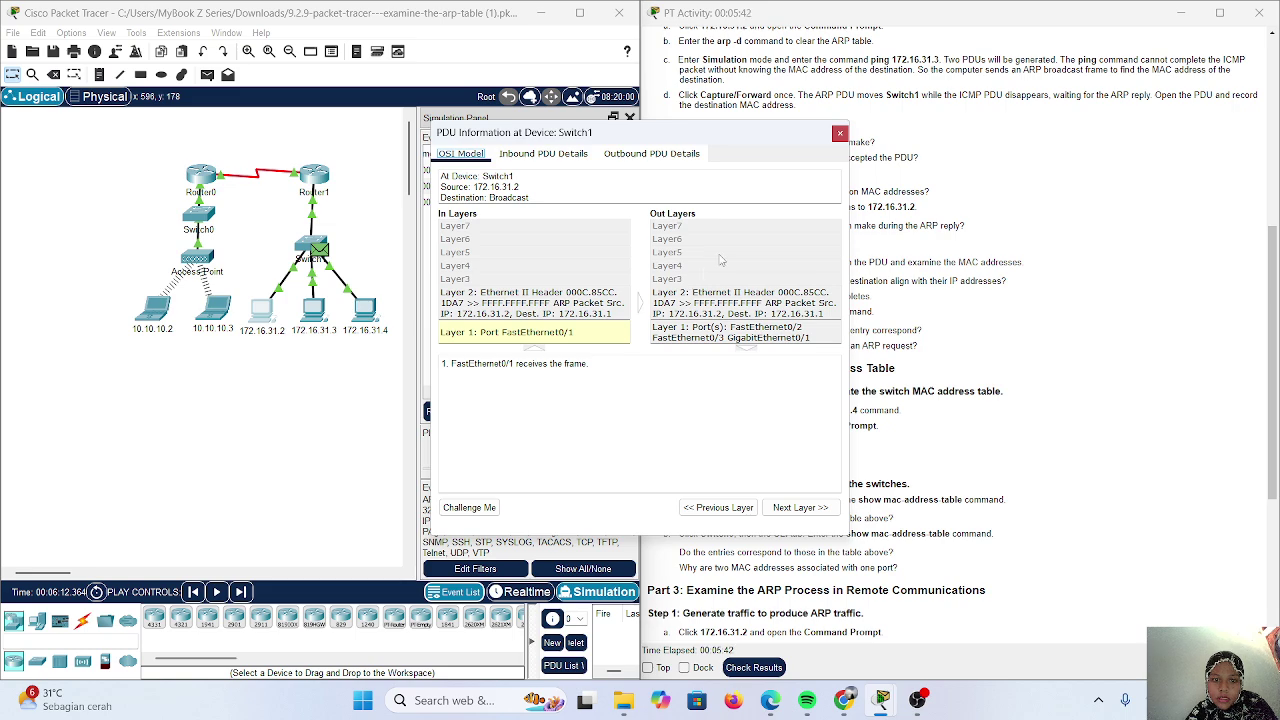
{"action": "scroll", "coordinate": [970, 197], "scroll_direction": "up", "scroll_amount": 3}
{"action": "scroll", "coordinate": [970, 197], "scroll_direction": "up", "scroll_amount": 5}
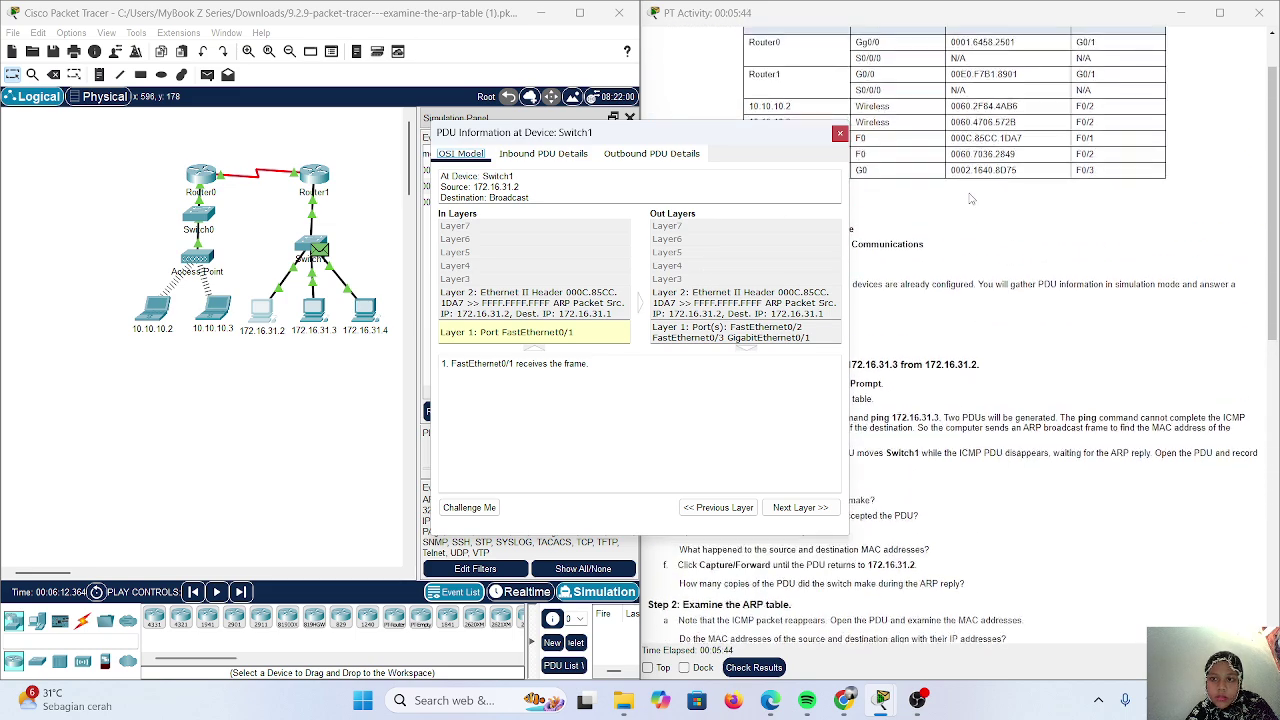
{"action": "scroll", "coordinate": [970, 197], "scroll_direction": "down", "scroll_amount": 1}
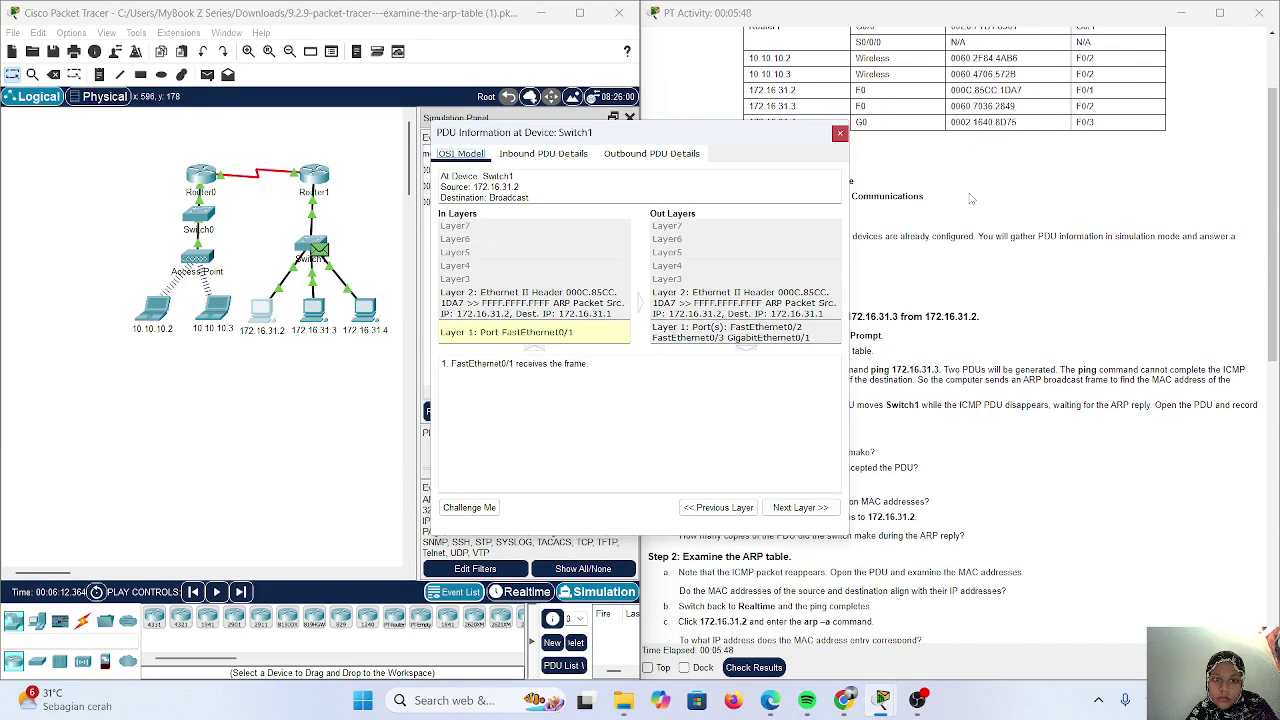
{"action": "scroll", "coordinate": [970, 198], "scroll_direction": "up", "scroll_amount": 4}
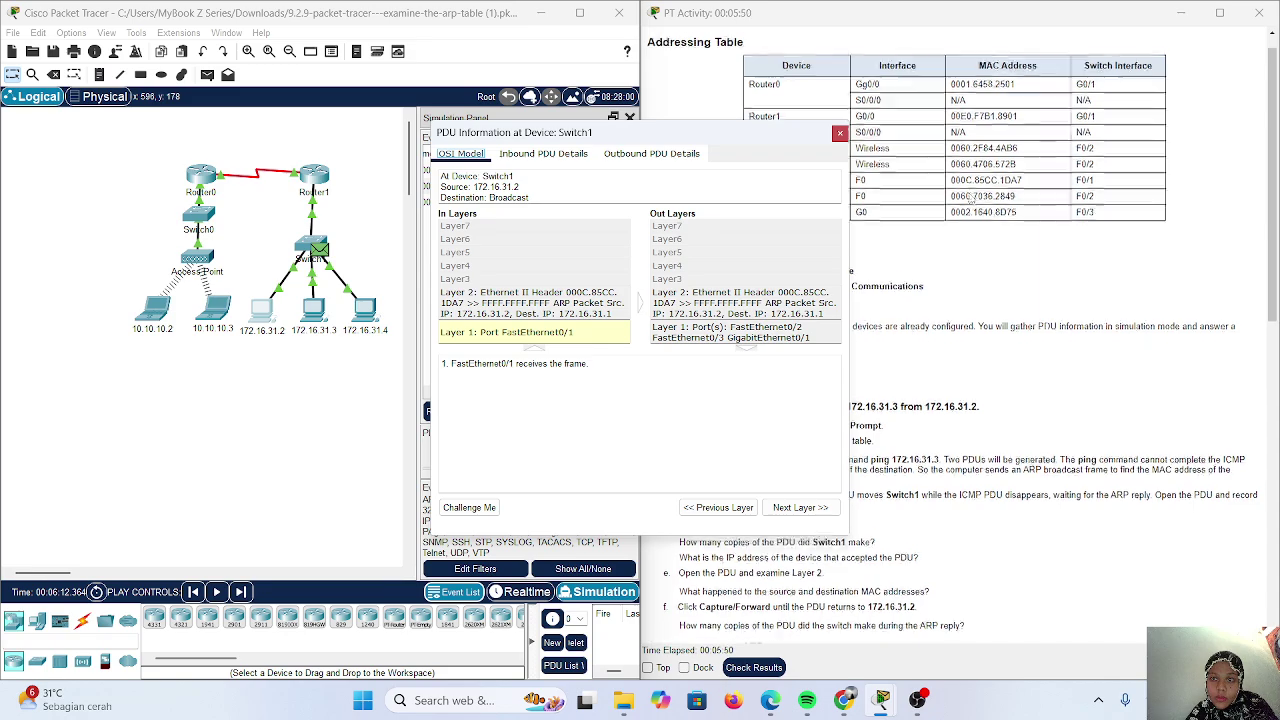
{"action": "scroll", "coordinate": [970, 198], "scroll_direction": "down", "scroll_amount": 5}
{"action": "scroll", "coordinate": [970, 198], "scroll_direction": "up", "scroll_amount": 2}
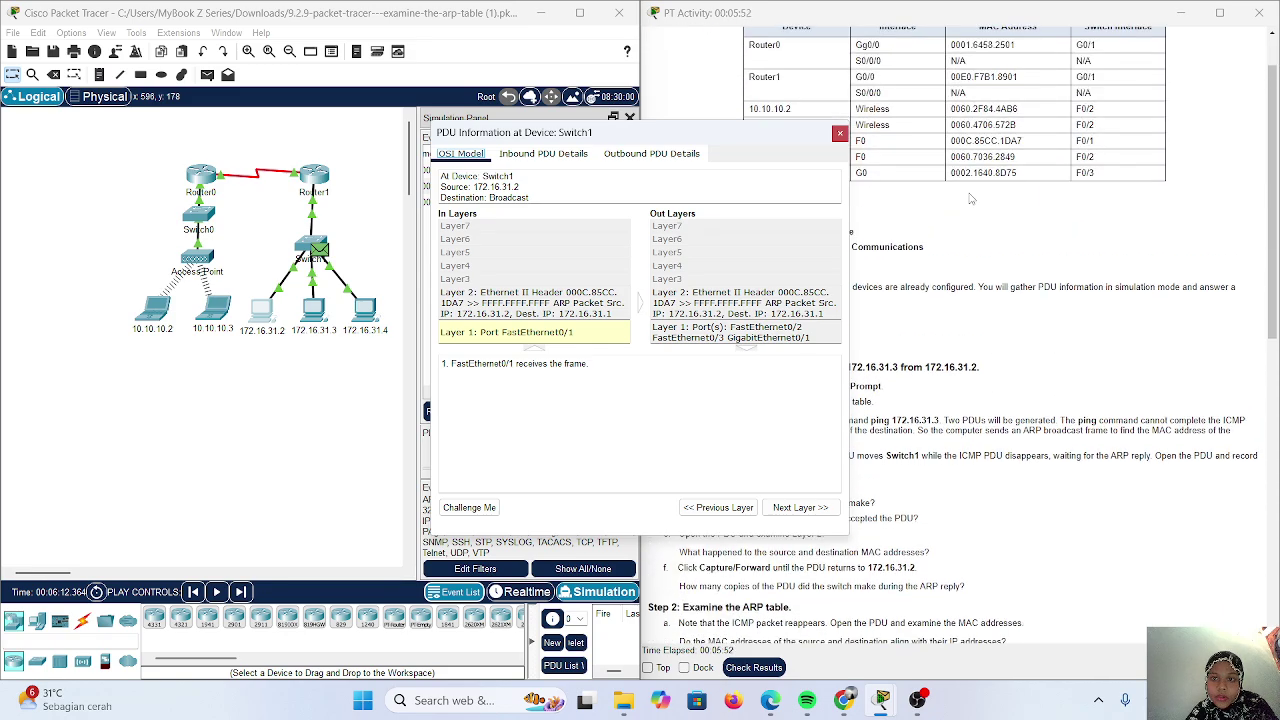
{"action": "scroll", "coordinate": [970, 198], "scroll_direction": "down", "scroll_amount": 2}
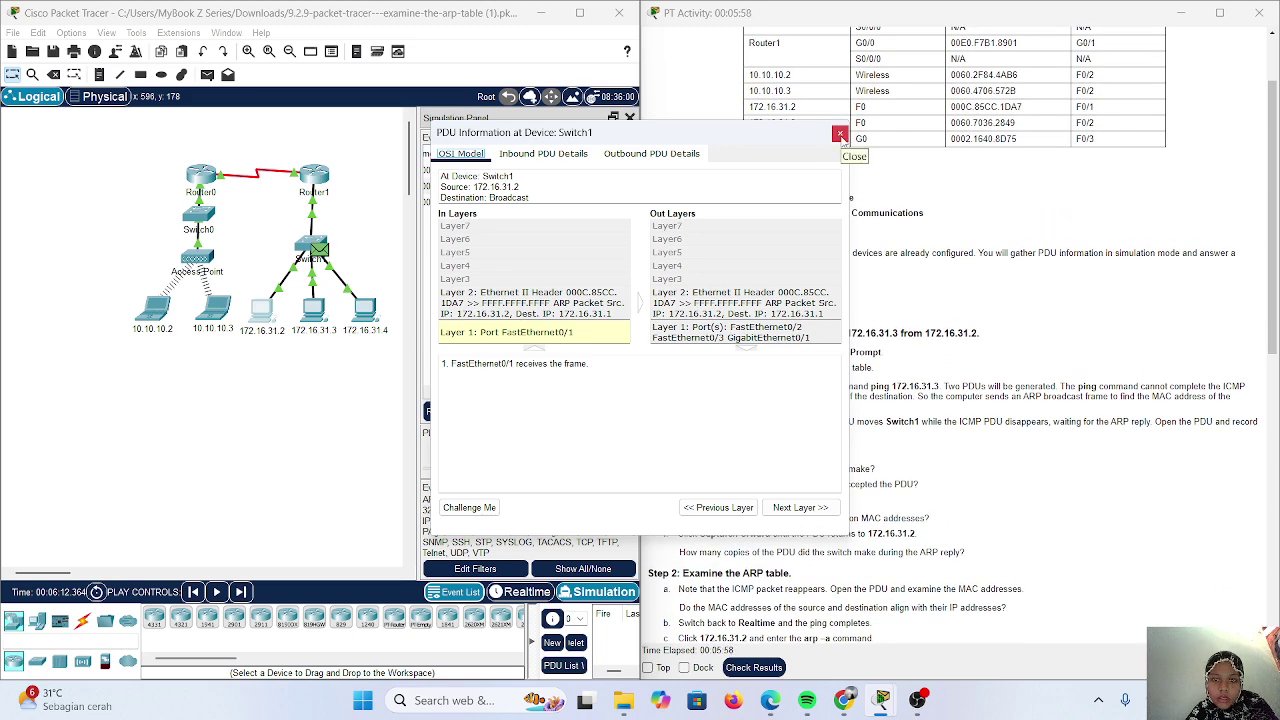
{"action": "left_click", "coordinate": [840, 134]}
Reread the Capture/Forward instructions in Part 1 Step 1, recheck the ARP PDU's layers at Switch1, and close its information window.
{"action": "scroll", "coordinate": [818, 343], "scroll_direction": "down", "scroll_amount": 1}
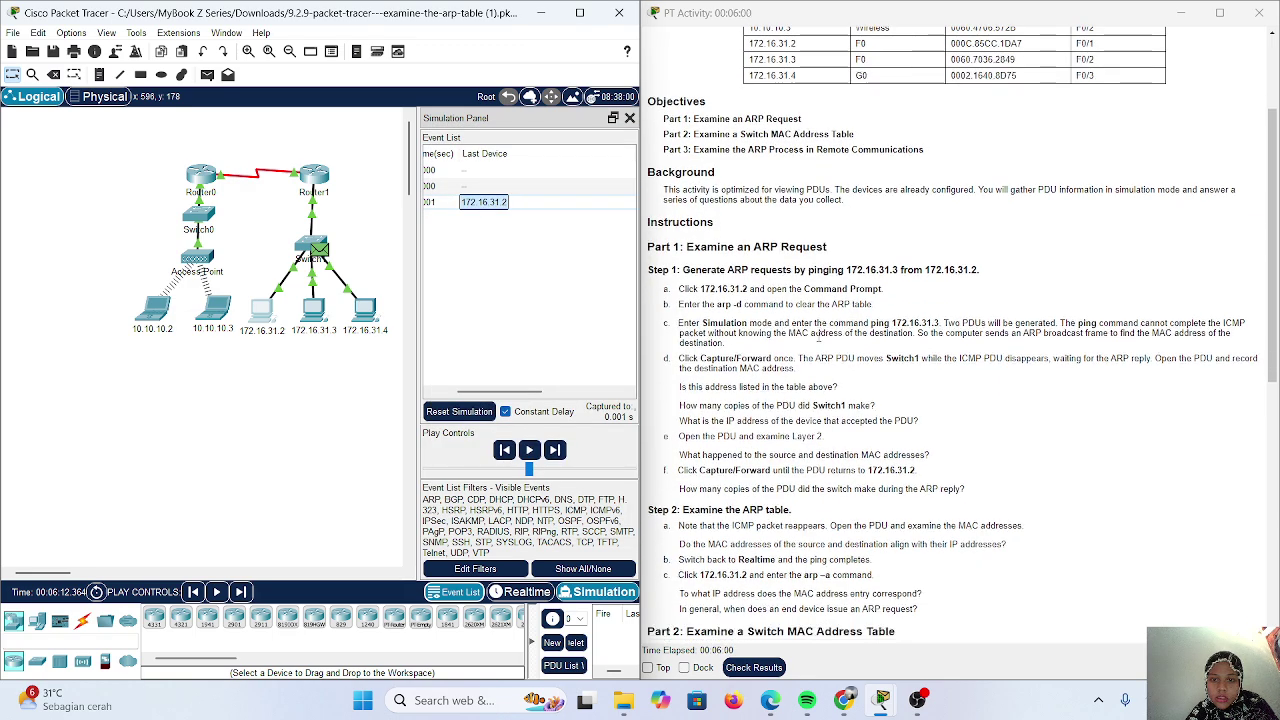
{"action": "scroll", "coordinate": [778, 270], "scroll_direction": "down", "scroll_amount": 2}
{"action": "scroll", "coordinate": [778, 270], "scroll_direction": "down", "scroll_amount": 1}
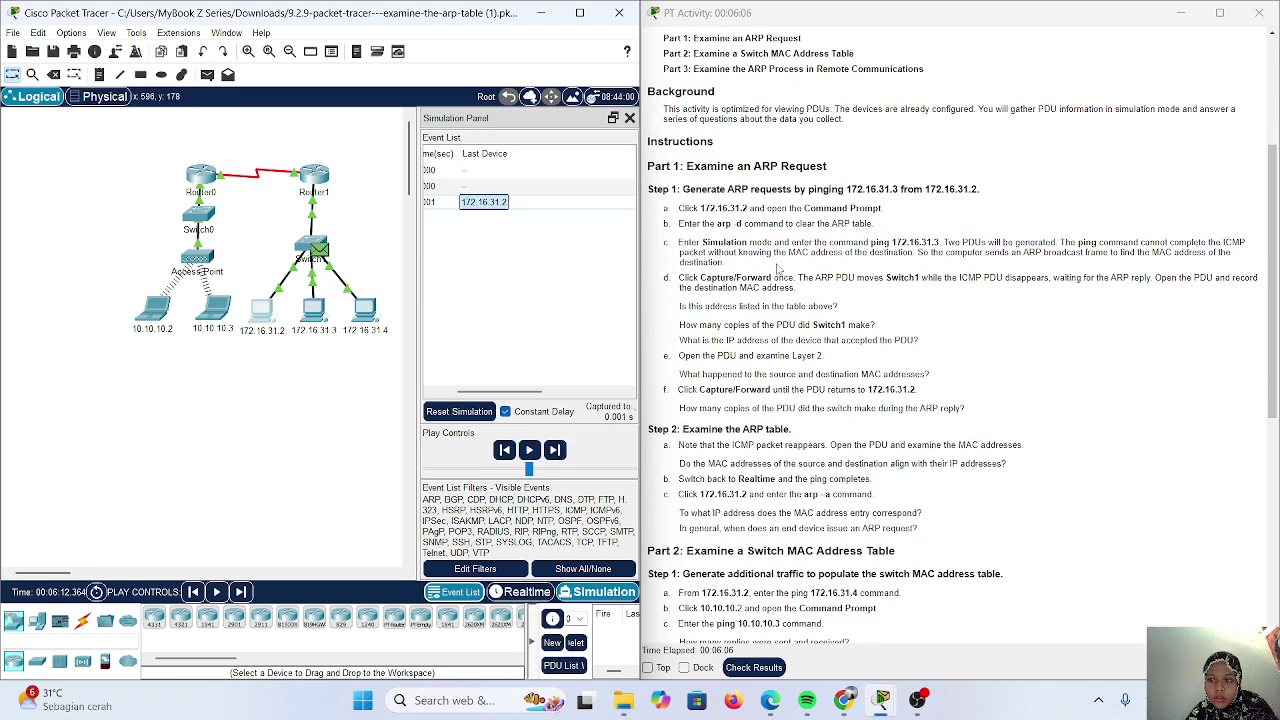
{"action": "scroll", "coordinate": [778, 267], "scroll_direction": "down", "scroll_amount": 1}
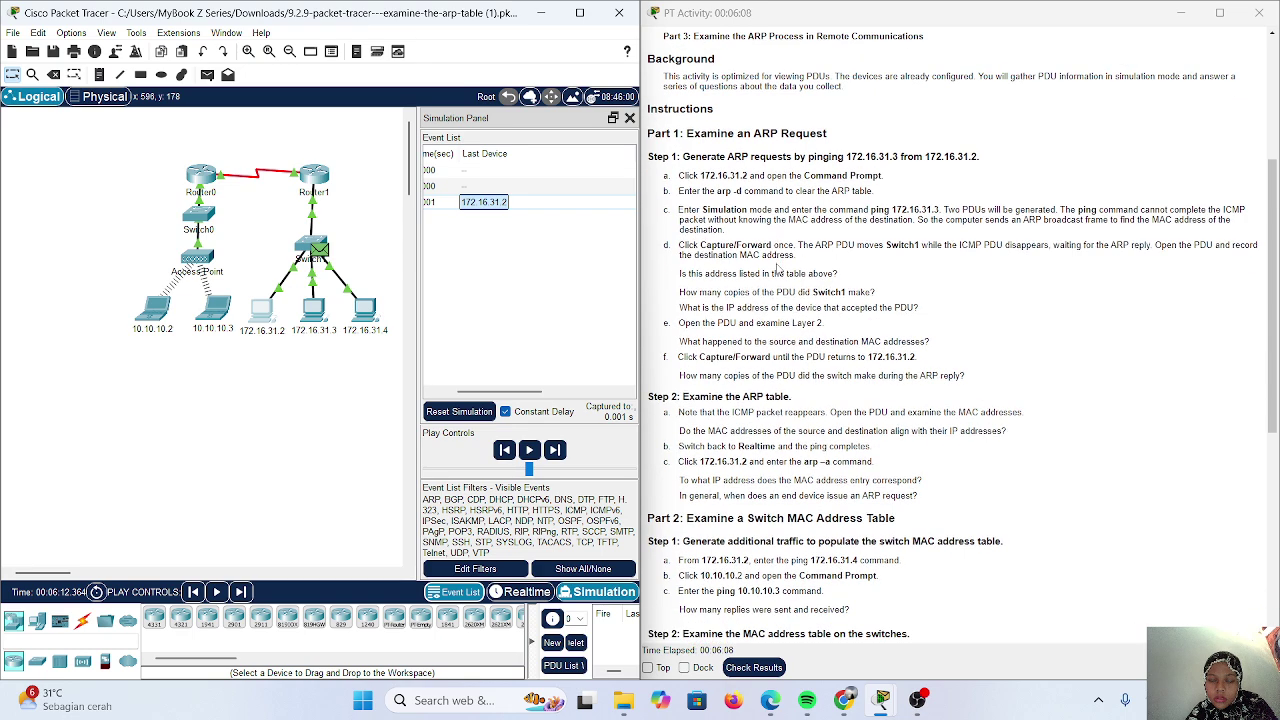
{"action": "scroll", "coordinate": [743, 269], "scroll_direction": "down", "scroll_amount": 1}
{"action": "scroll", "coordinate": [704, 186], "scroll_direction": "down", "scroll_amount": 1}
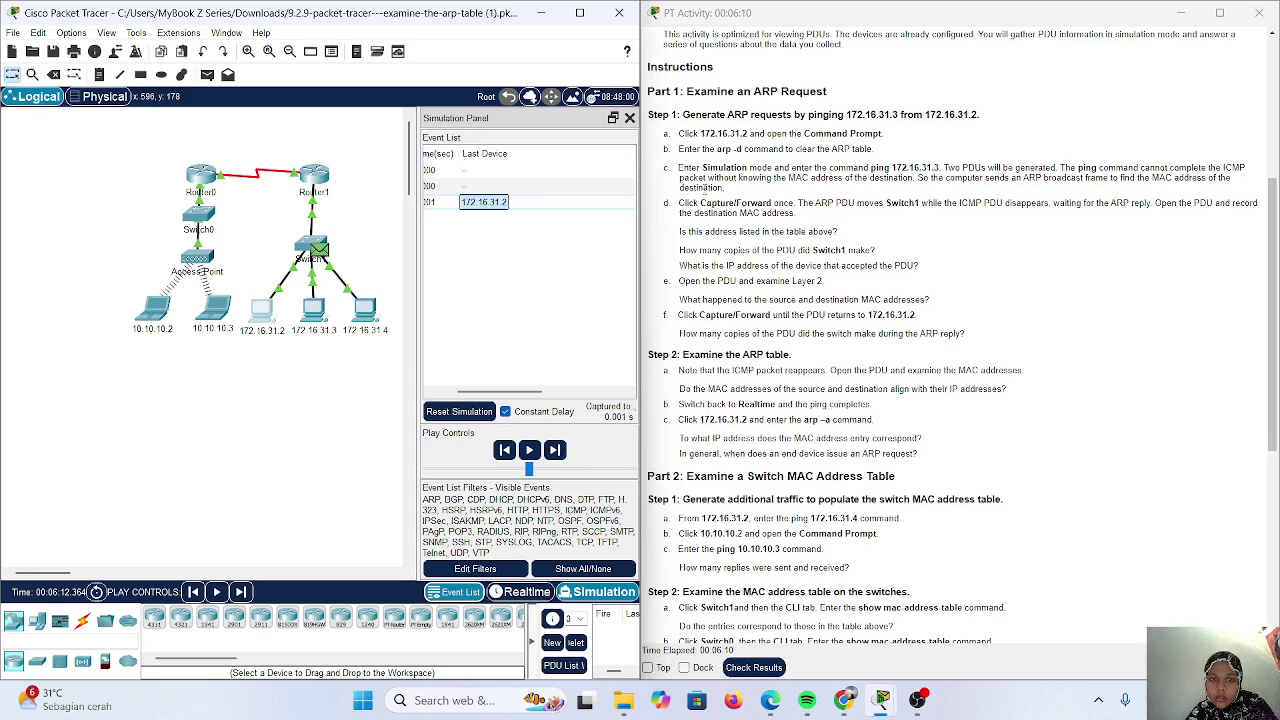
{"action": "left_click", "coordinate": [497, 211]}
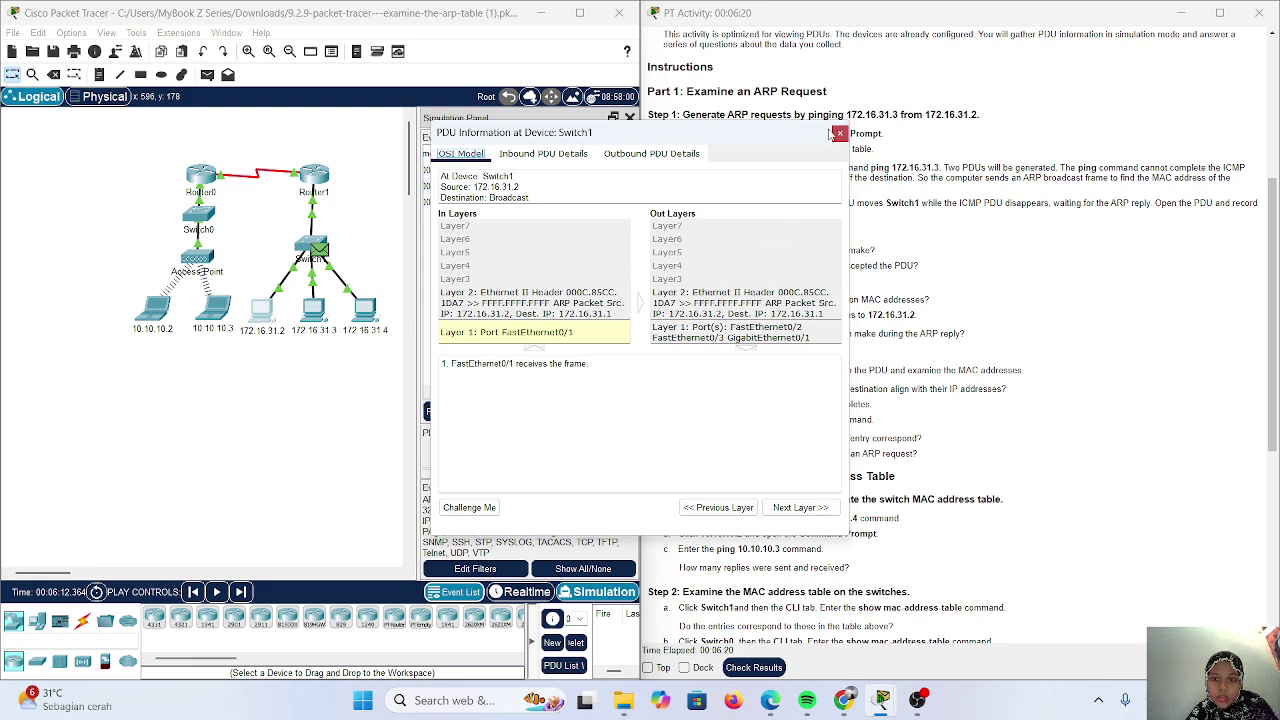
{"action": "left_click", "coordinate": [840, 133]}
Check the Switch1 ARP PDU against the addressing table for the copies and accepting-device questions, and close its information window.
{"action": "scroll", "coordinate": [795, 283], "scroll_direction": "down", "scroll_amount": 1}
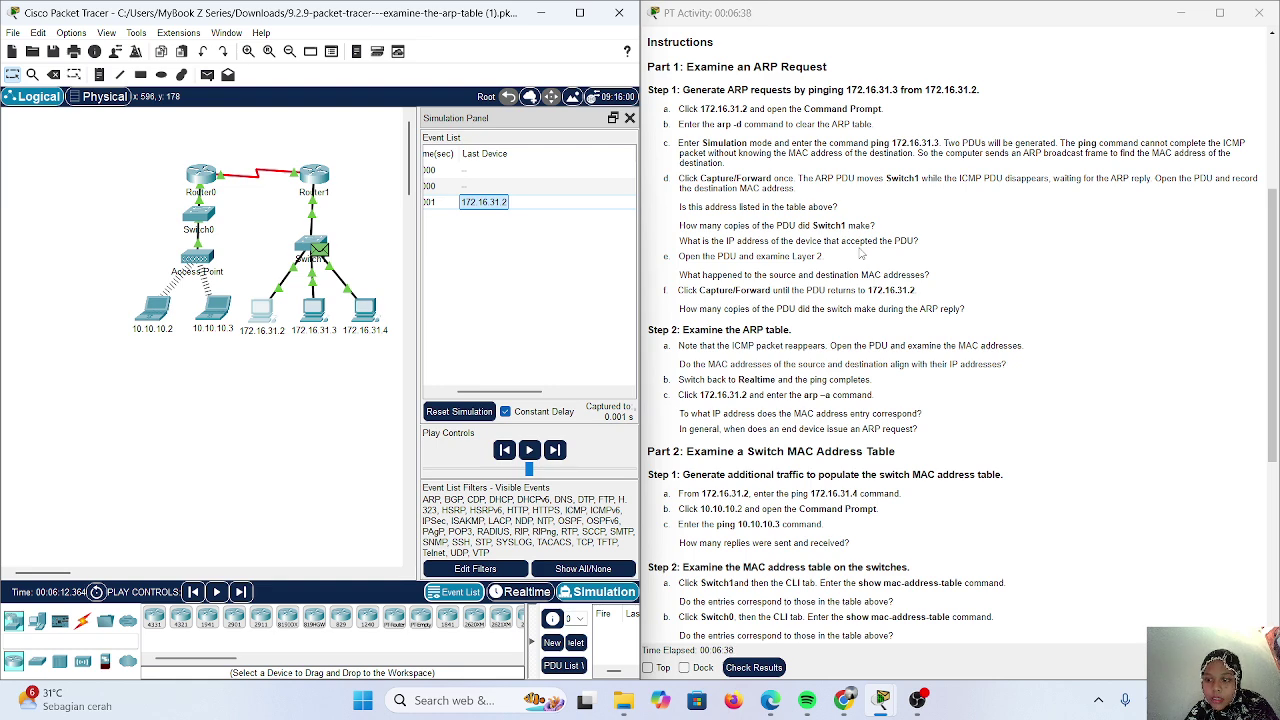
{"action": "scroll", "coordinate": [859, 254], "scroll_direction": "up", "scroll_amount": 1}
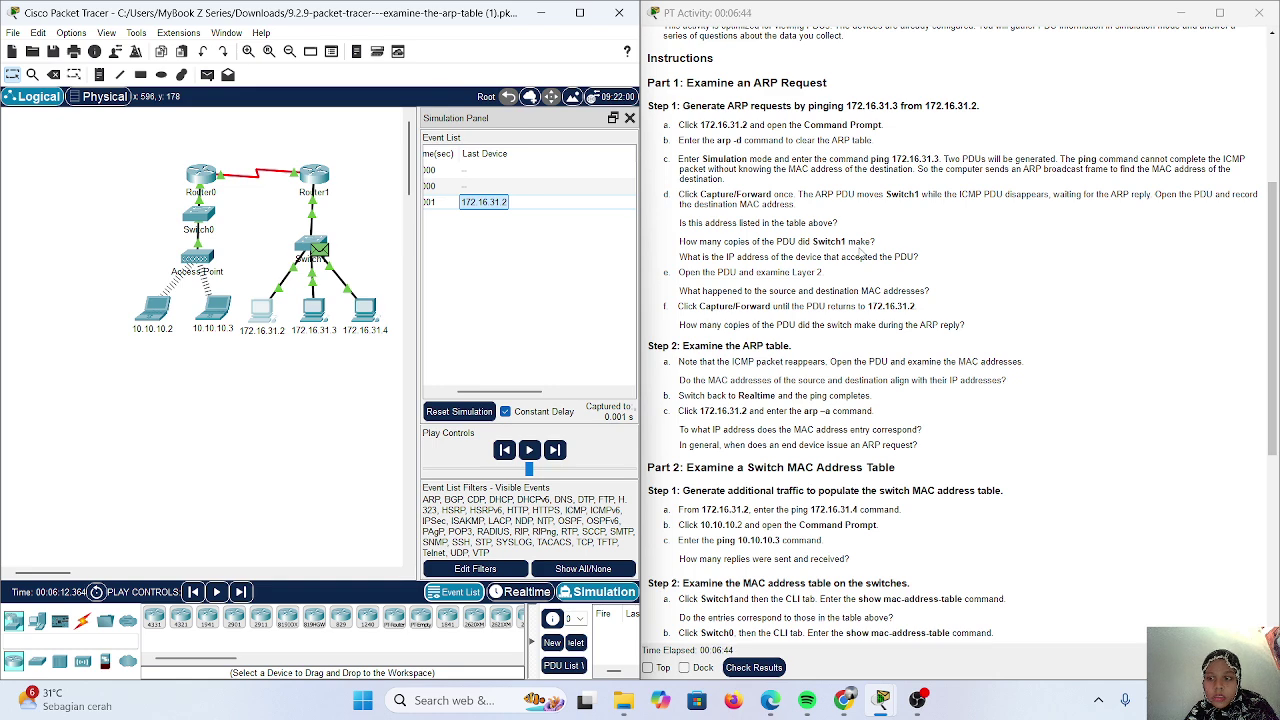
{"action": "left_click", "coordinate": [502, 205]}
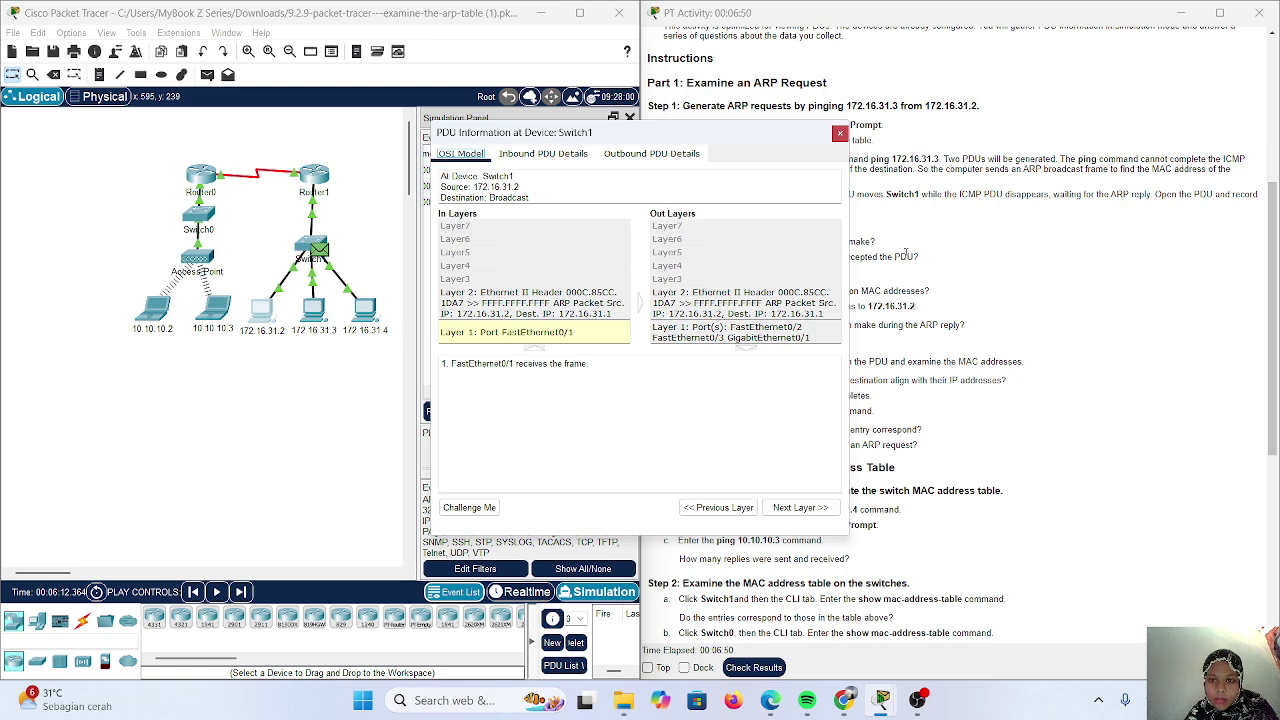
{"action": "scroll", "coordinate": [906, 253], "scroll_direction": "up", "scroll_amount": 1}
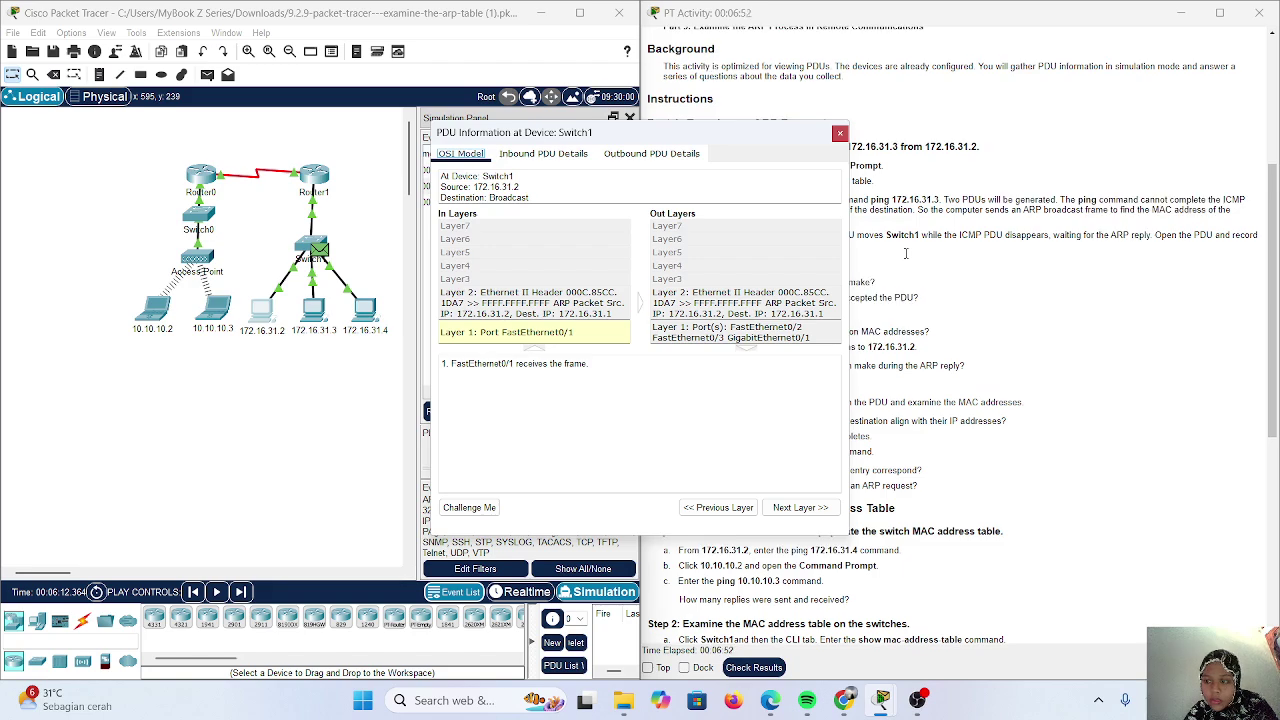
{"action": "scroll", "coordinate": [906, 253], "scroll_direction": "up", "scroll_amount": 5}
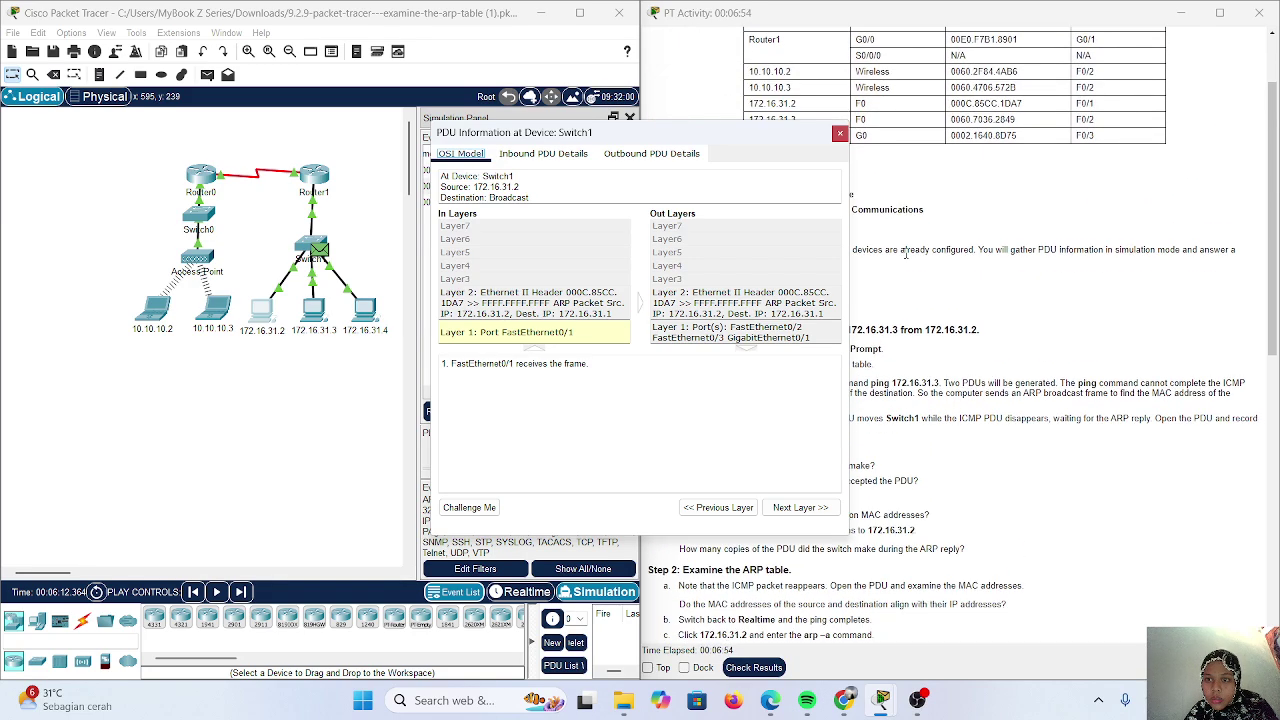
{"action": "scroll", "coordinate": [906, 253], "scroll_direction": "down", "scroll_amount": 1}
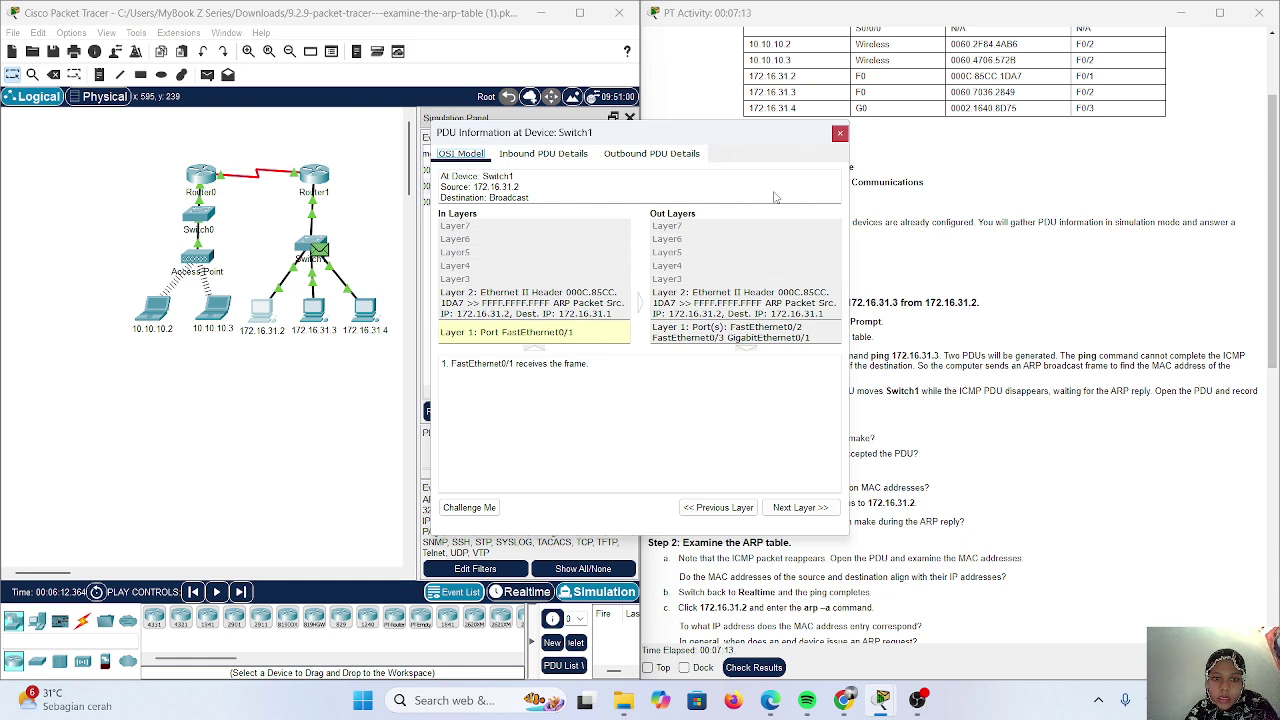
{"action": "left_click", "coordinate": [840, 133]}
Examine the inbound and outbound details of the ARP PDU at Switch1 and close its information window.
{"action": "scroll", "coordinate": [810, 402], "scroll_direction": "down", "scroll_amount": 1}
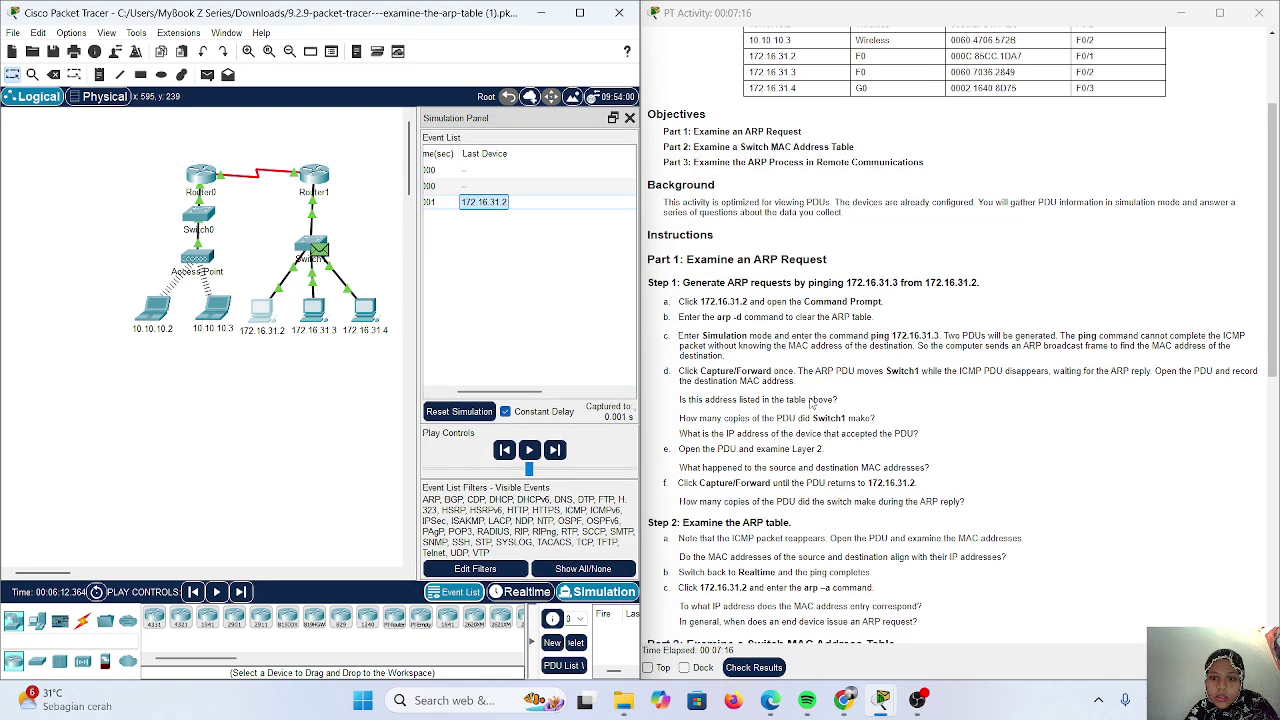
{"action": "scroll", "coordinate": [812, 402], "scroll_direction": "down", "scroll_amount": 5}
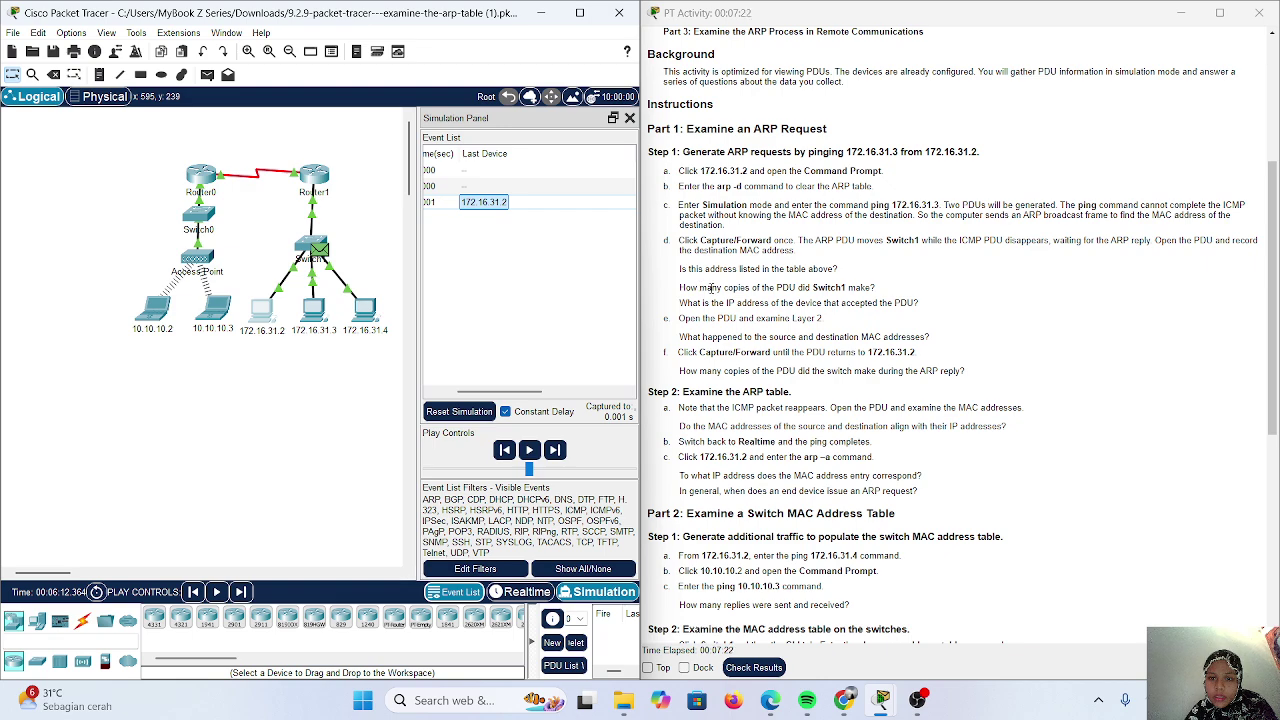
{"action": "scroll", "coordinate": [800, 270], "scroll_direction": "down", "scroll_amount": 1}
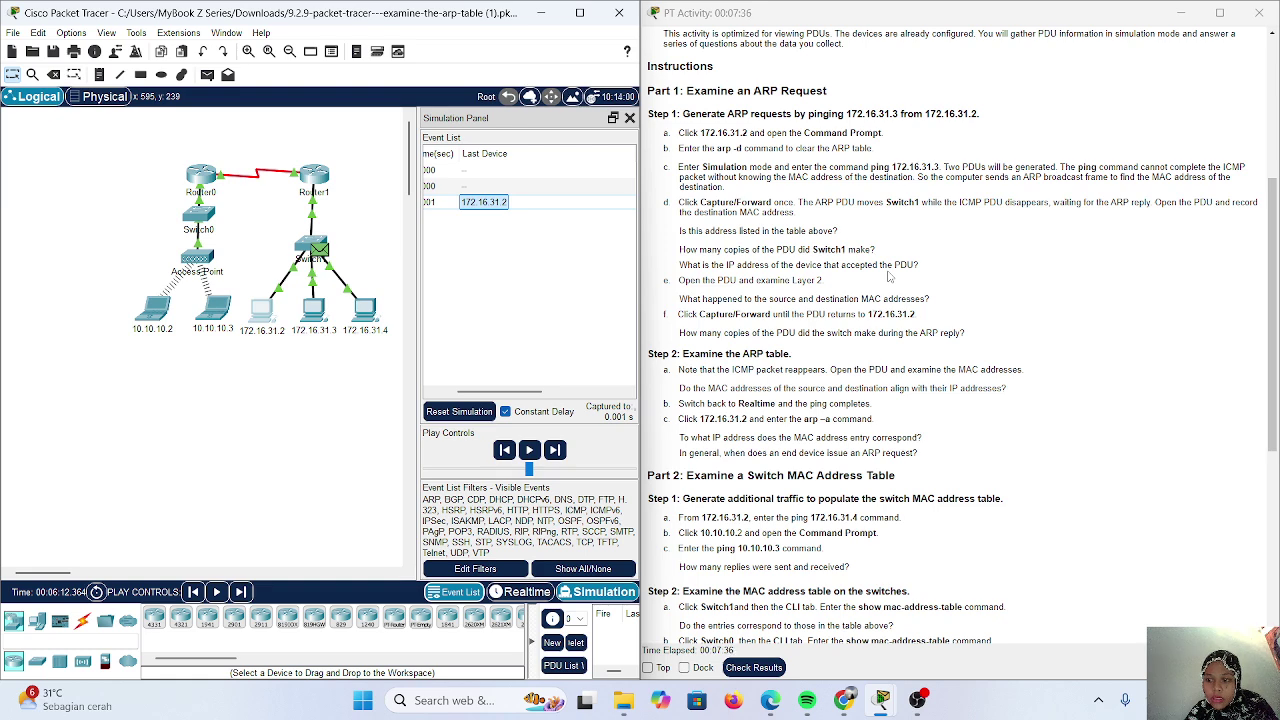
{"action": "scroll", "coordinate": [888, 277], "scroll_direction": "down", "scroll_amount": 1}
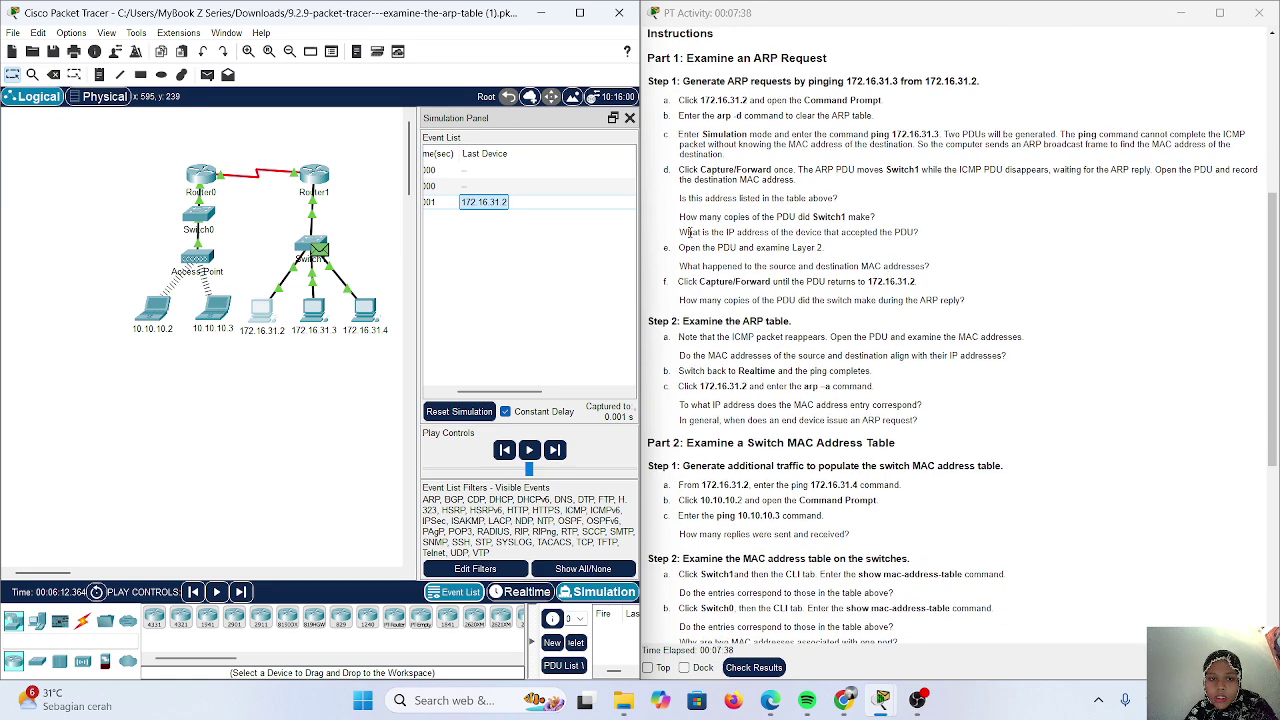
{"action": "scroll", "coordinate": [507, 210], "scroll_direction": "up", "scroll_amount": 2}
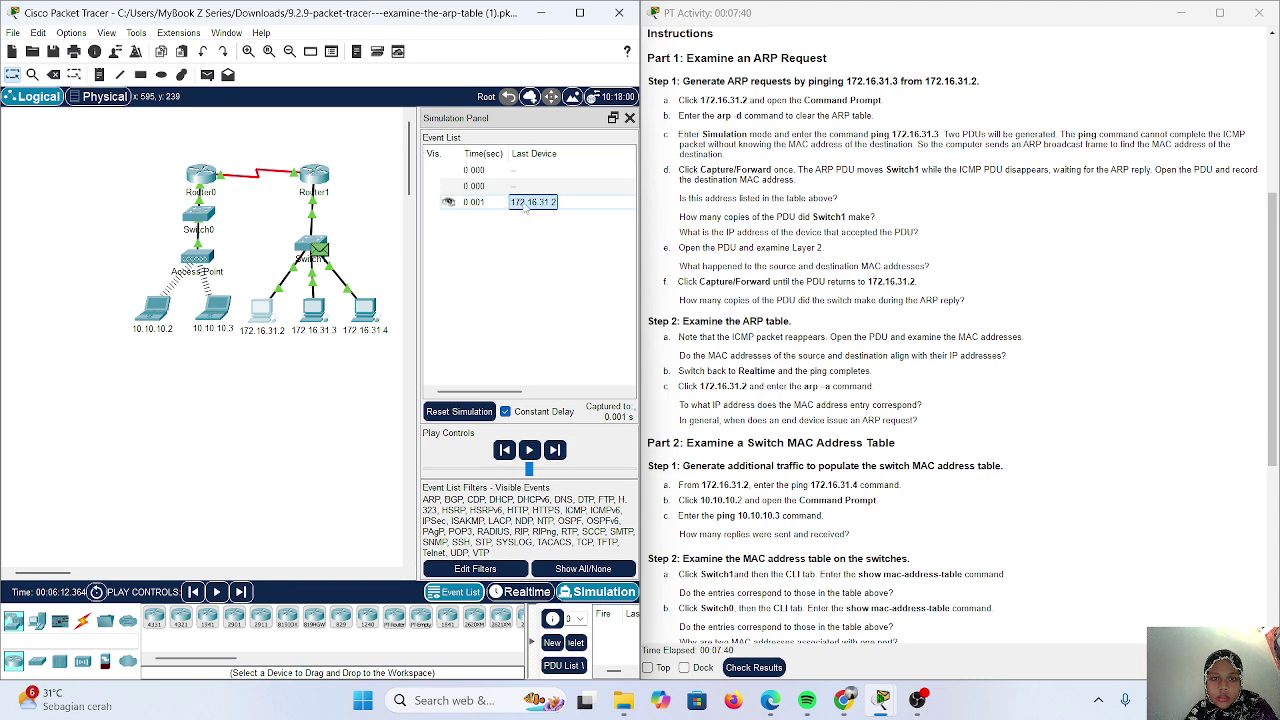
{"action": "left_click", "coordinate": [525, 207]}
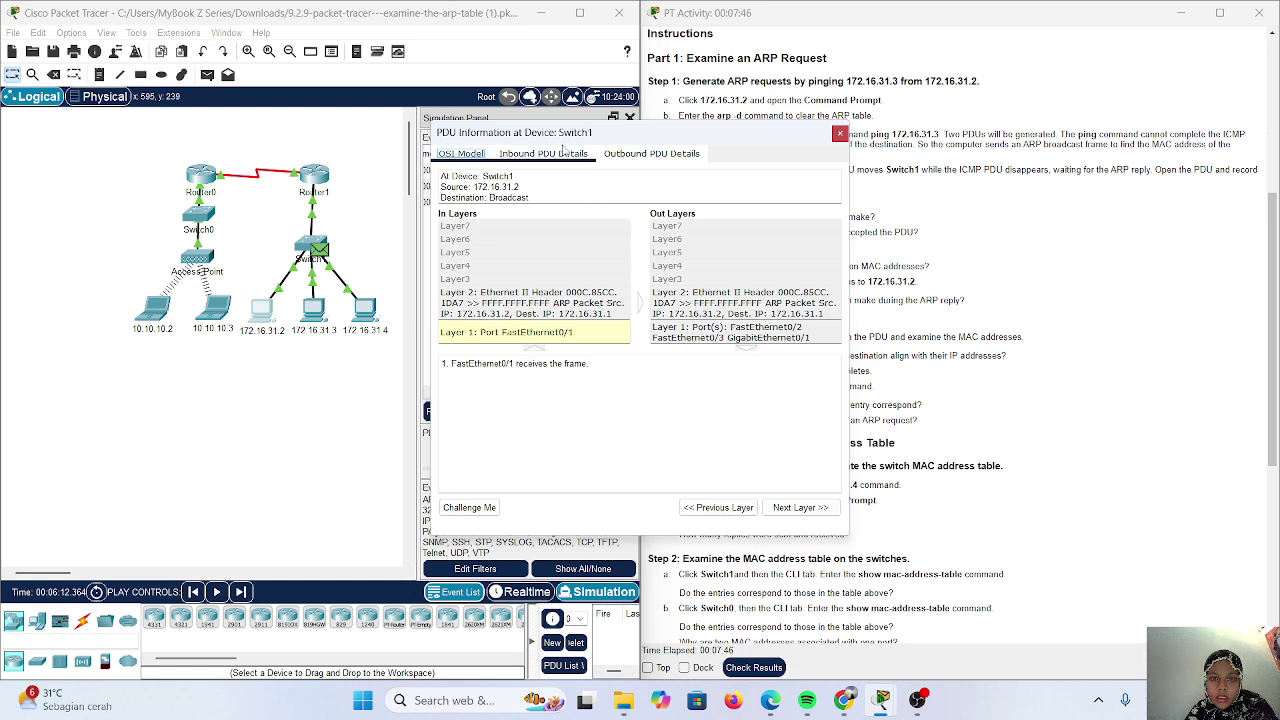
{"action": "left_click", "coordinate": [566, 153]}
{"action": "left_click", "coordinate": [652, 153]}
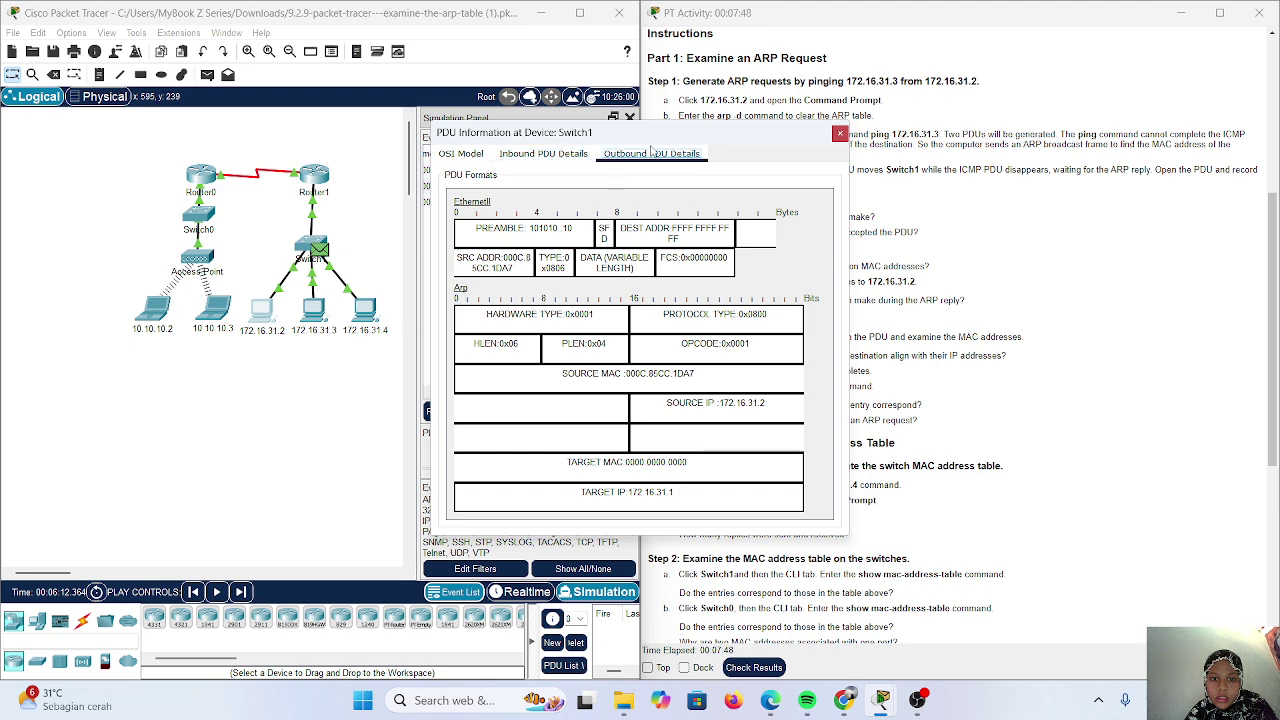
{"action": "left_click", "coordinate": [840, 134]}
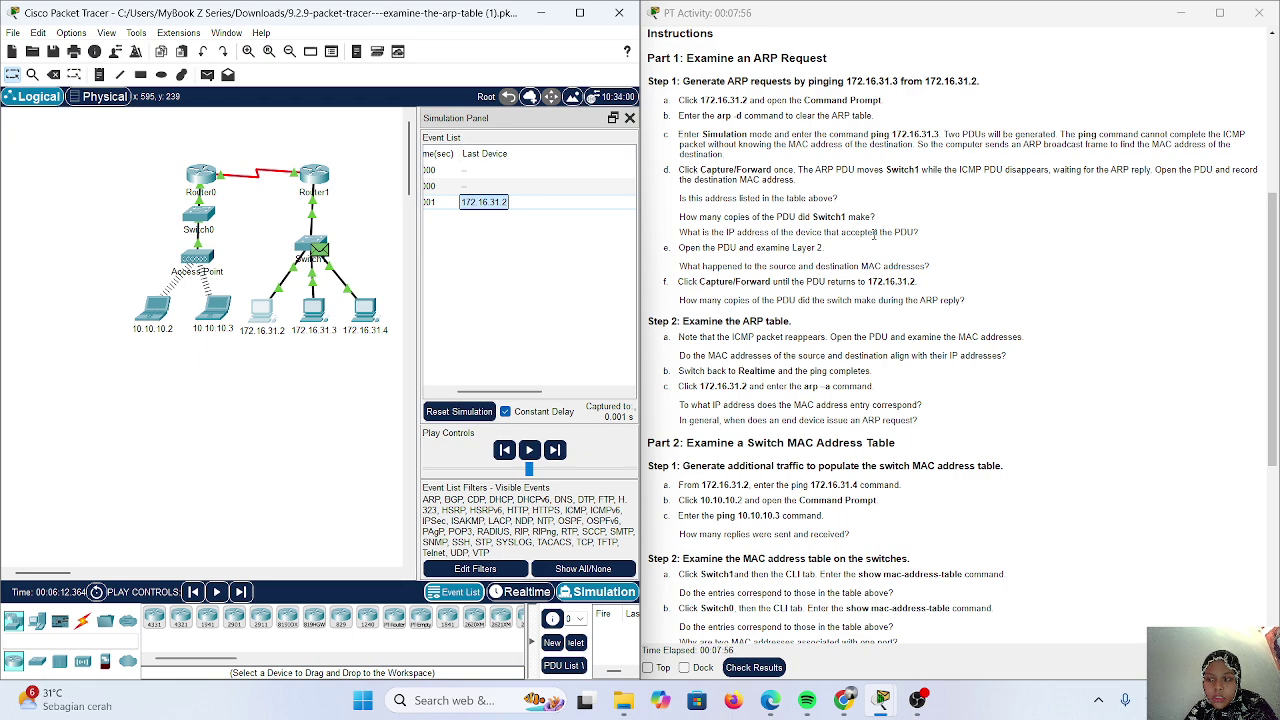
Read the remaining Part 1 questions on the accepting device, the Layer 2 addresses, and the ARP reply.
{"action": "scroll", "coordinate": [873, 220], "scroll_direction": "down", "scroll_amount": 1}
{"action": "scroll", "coordinate": [873, 235], "scroll_direction": "down", "scroll_amount": 1}
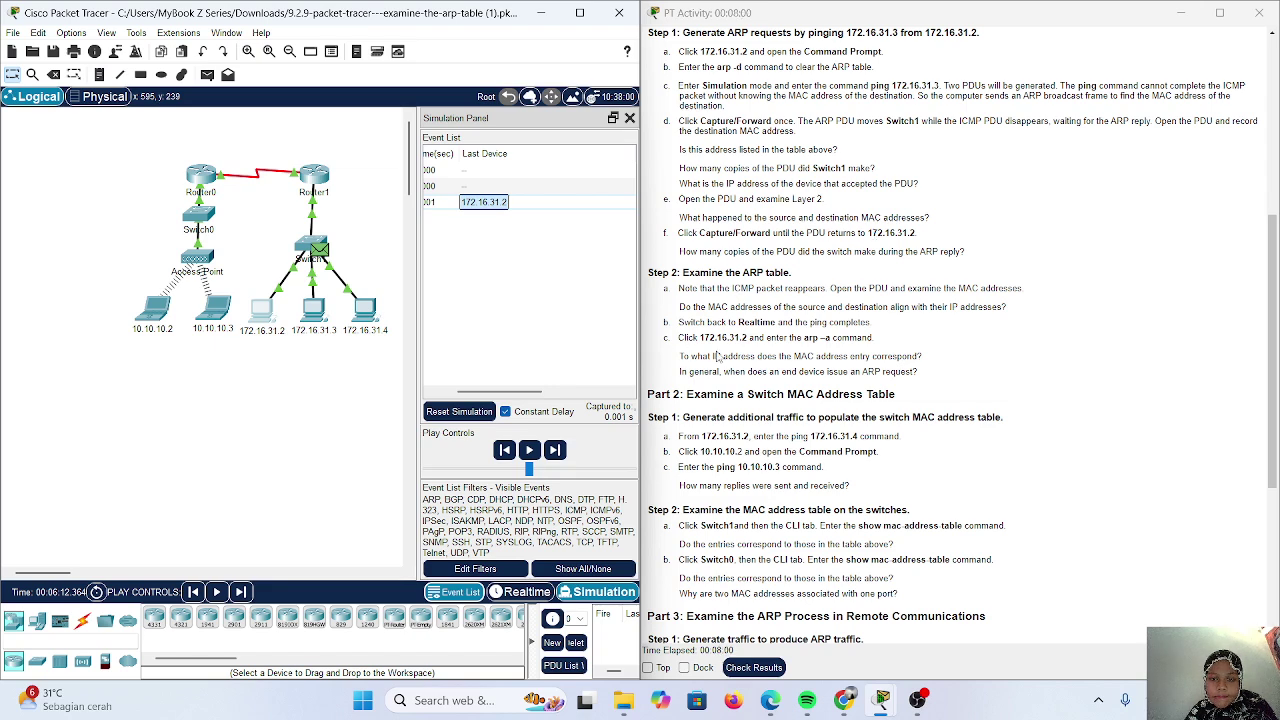
{"action": "scroll", "coordinate": [716, 356], "scroll_direction": "down", "scroll_amount": 1}
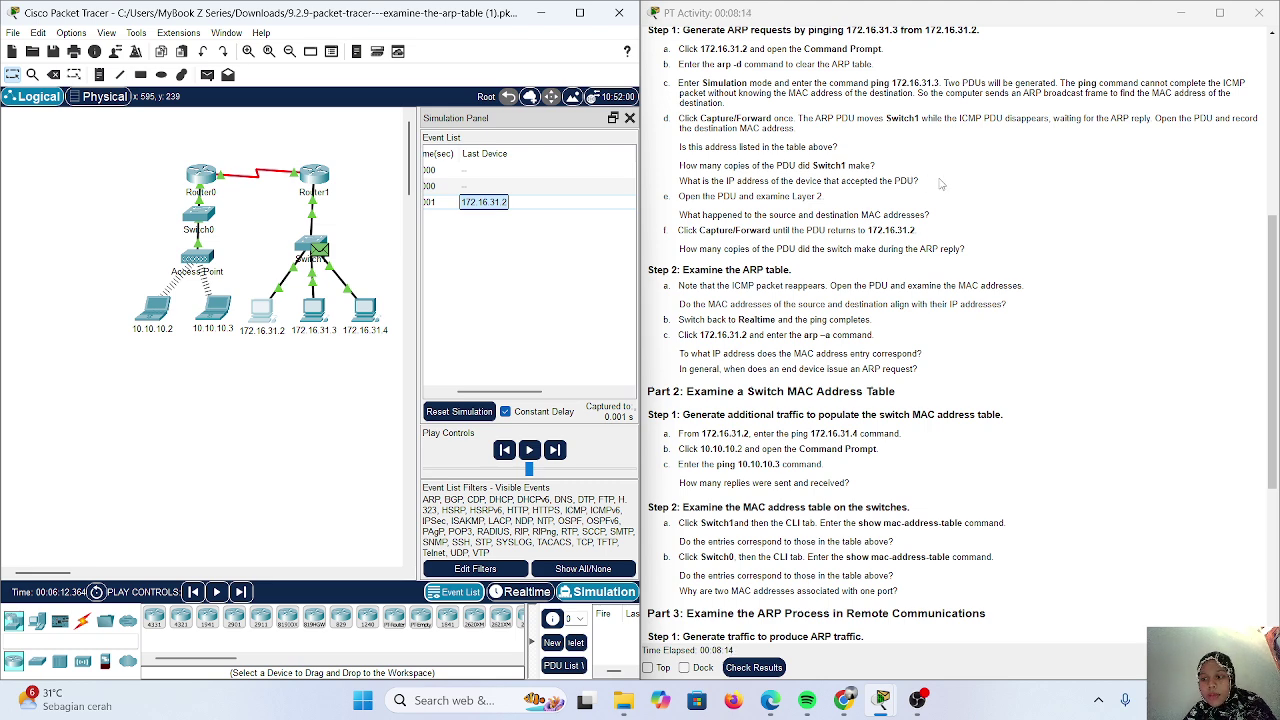
{"action": "scroll", "coordinate": [893, 268], "scroll_direction": "down", "scroll_amount": 1}
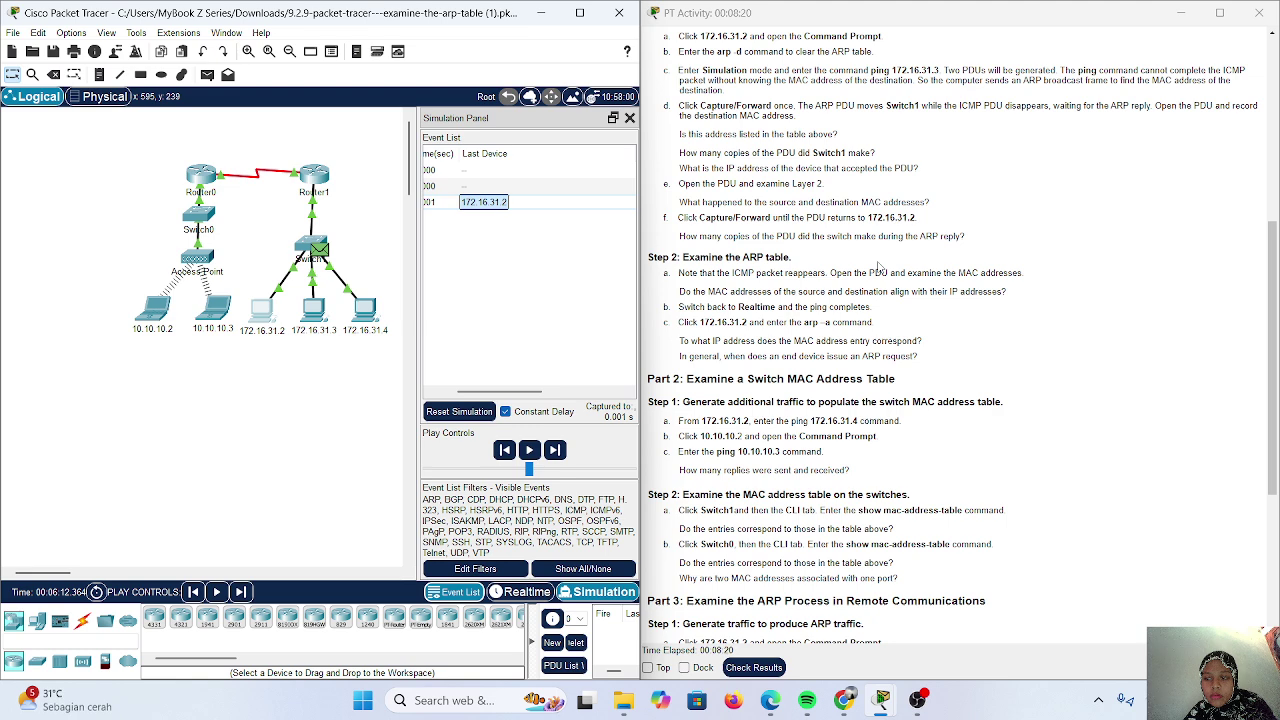
{"action": "scroll", "coordinate": [840, 195], "scroll_direction": "down", "scroll_amount": 1}
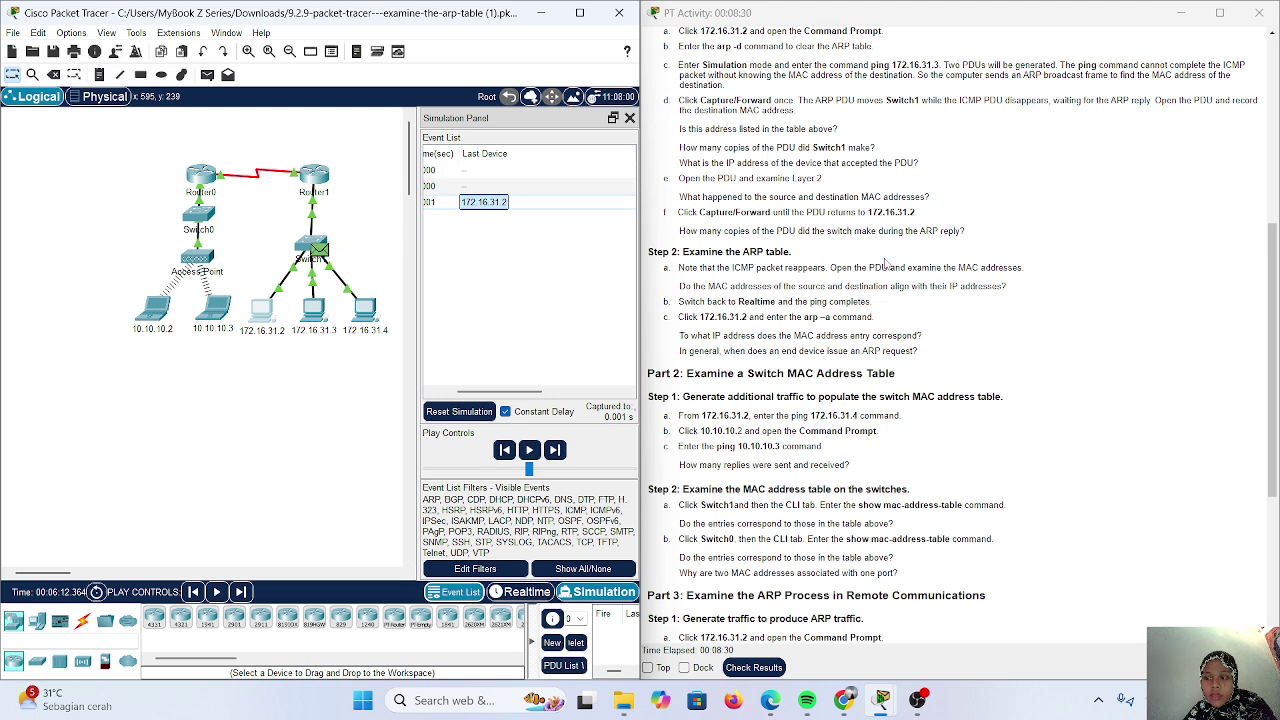
{"action": "scroll", "coordinate": [888, 265], "scroll_direction": "down", "scroll_amount": 1}
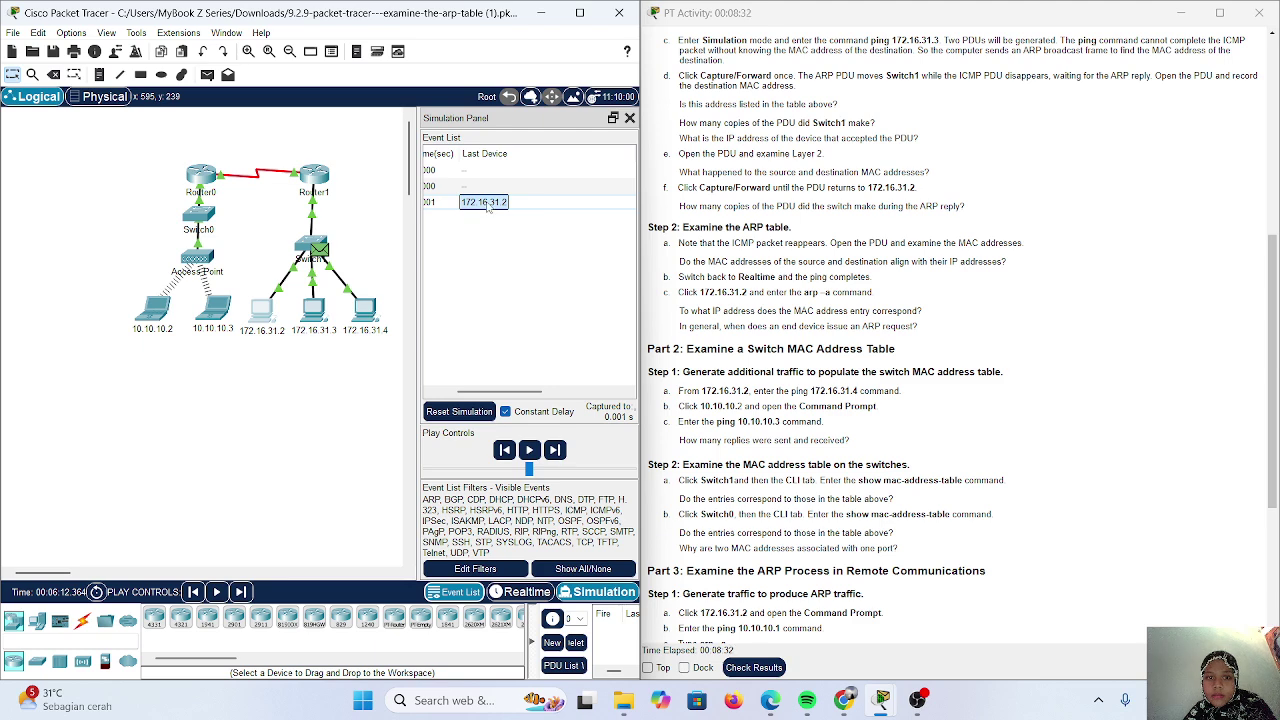
Review the last device, current device, and type of each ICMP and ARP event in the event list.
{"action": "scroll", "coordinate": [488, 207], "scroll_direction": "right", "scroll_amount": 3}
{"action": "scroll", "coordinate": [487, 207], "scroll_direction": "left", "scroll_amount": 3}
{"action": "scroll", "coordinate": [487, 207], "scroll_direction": "right", "scroll_amount": 3}
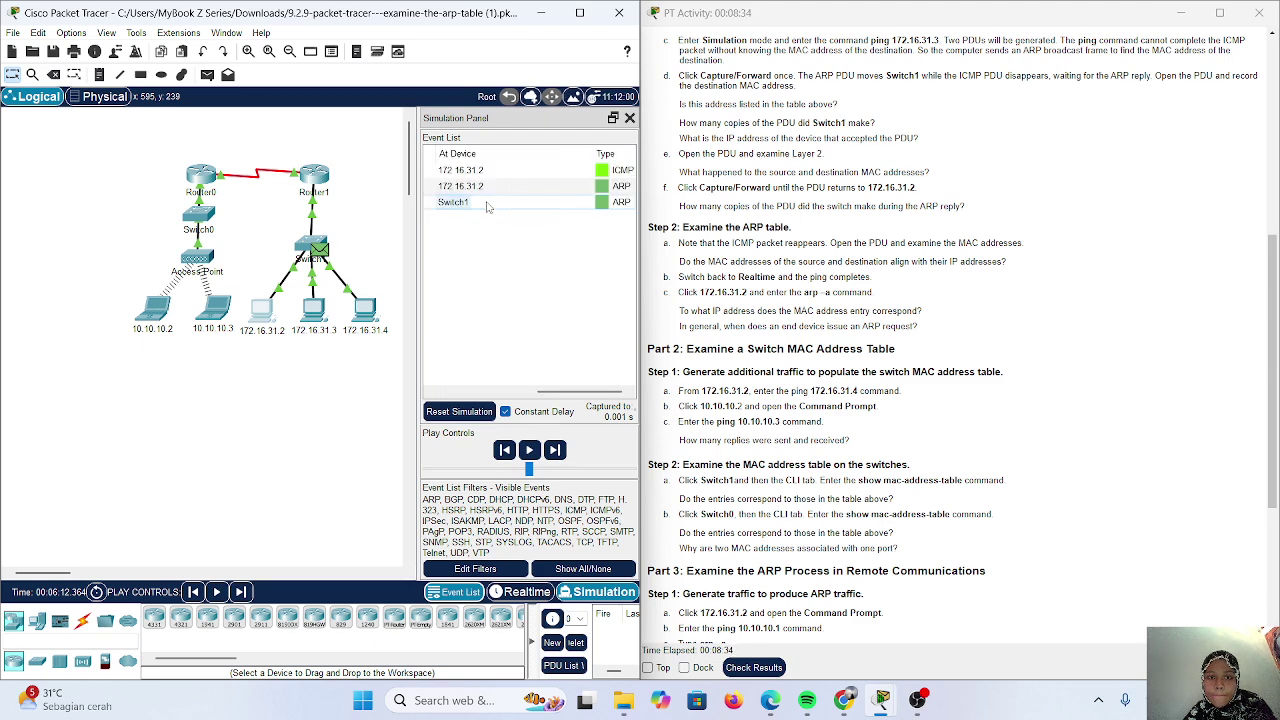
{"action": "scroll", "coordinate": [487, 207], "scroll_direction": "left", "scroll_amount": 3}
{"action": "scroll", "coordinate": [488, 206], "scroll_direction": "right", "scroll_amount": 3}
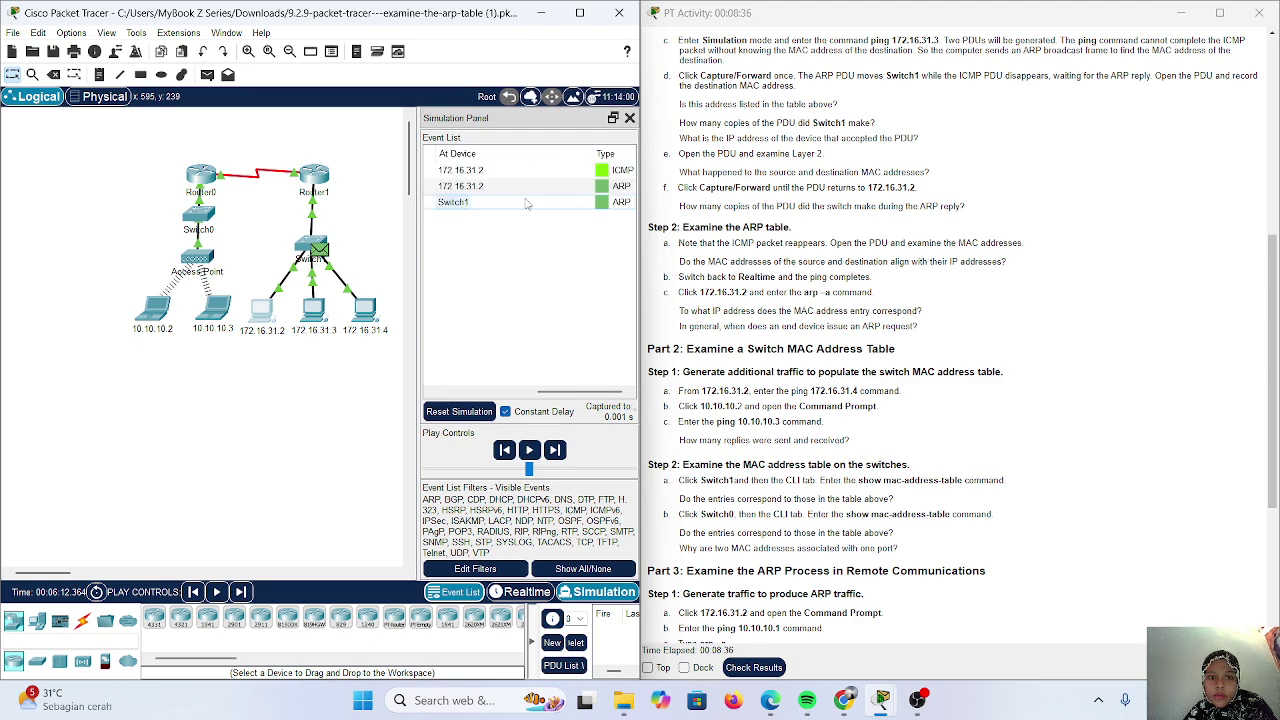
Read the end of Part 1 Step 1 and the Step 2 instructions on examining the ARP table and MAC addresses.
{"action": "scroll", "coordinate": [815, 259], "scroll_direction": "down", "scroll_amount": 1}
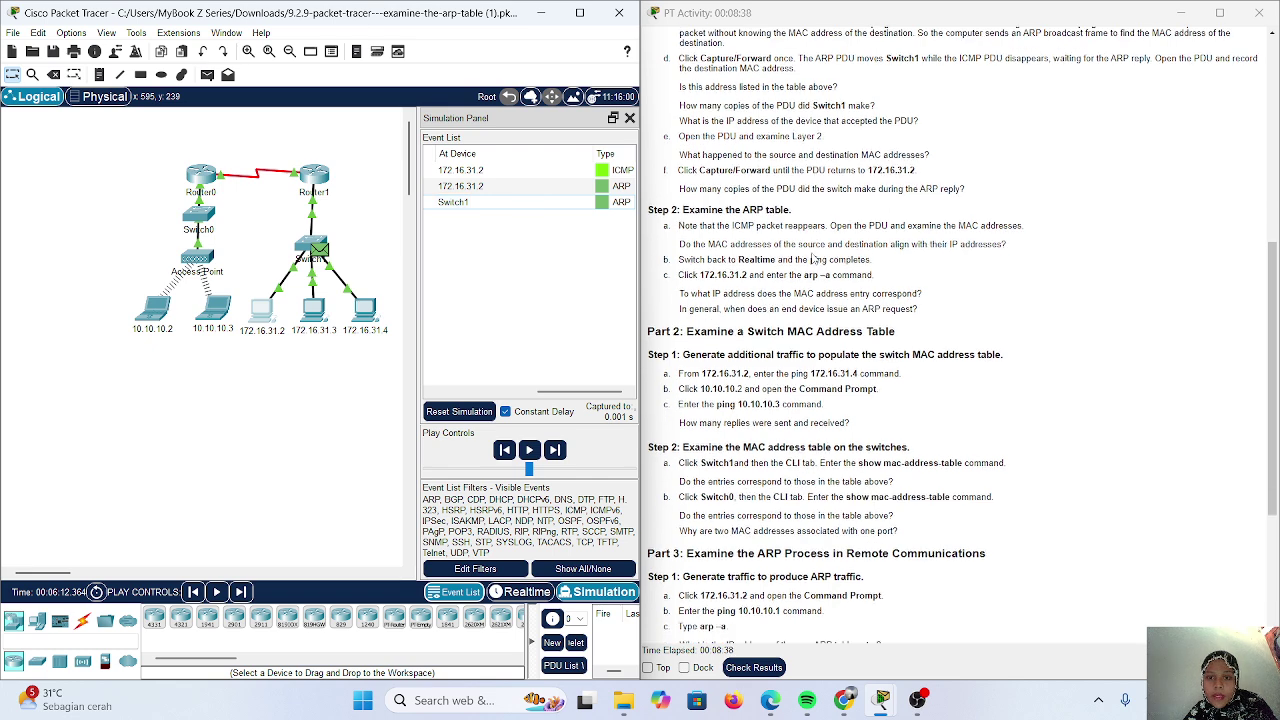
{"action": "scroll", "coordinate": [783, 210], "scroll_direction": "down", "scroll_amount": 1}
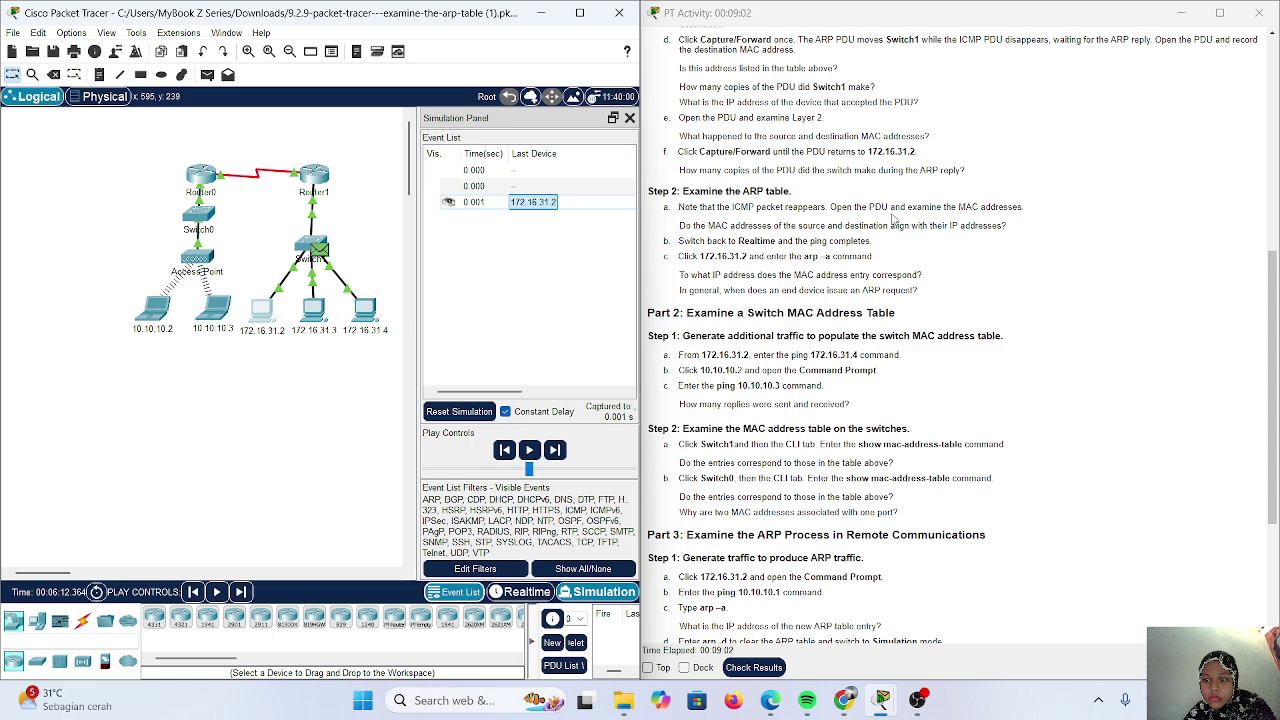
{"action": "scroll", "coordinate": [893, 218], "scroll_direction": "down", "scroll_amount": 3}
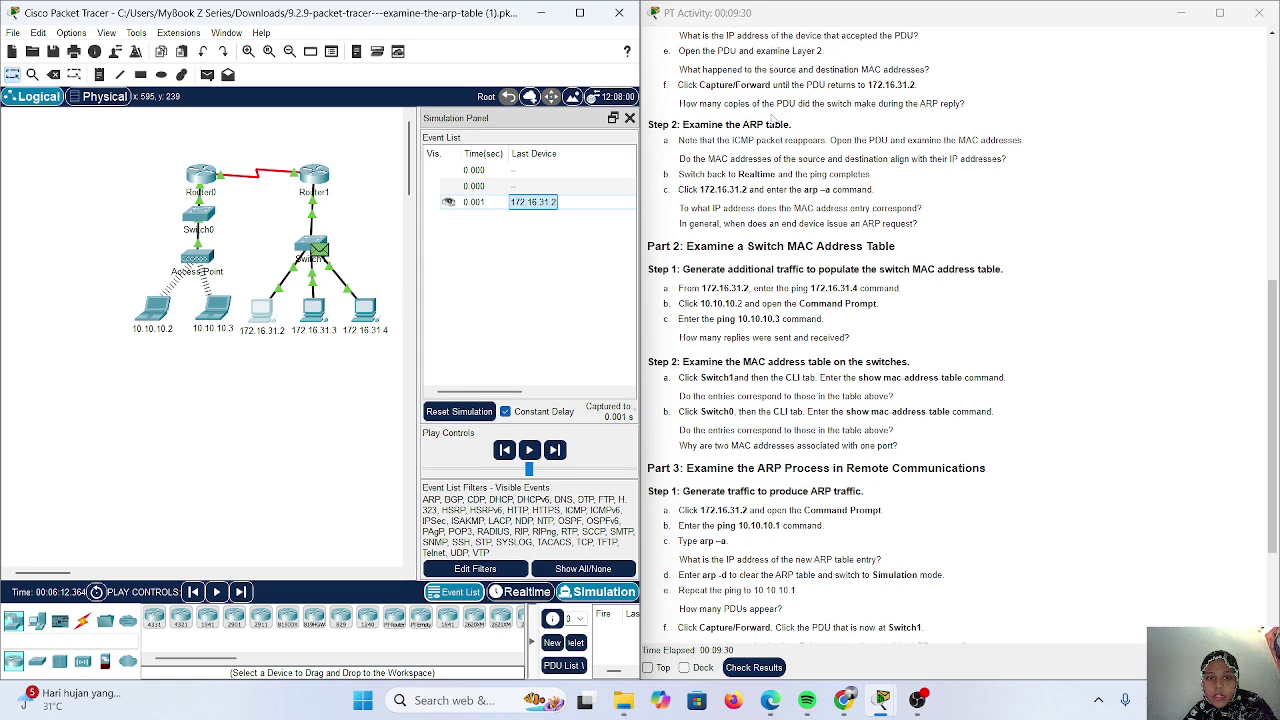
{"action": "scroll", "coordinate": [772, 117], "scroll_direction": "up", "scroll_amount": 1}
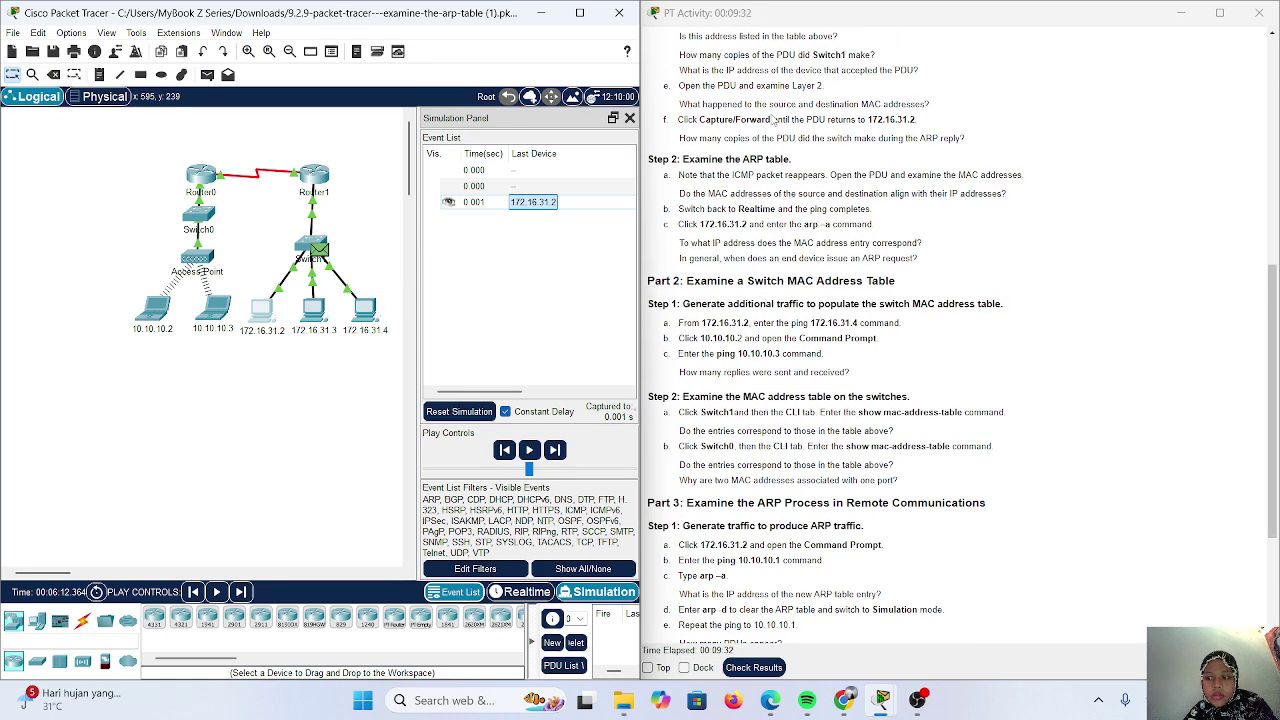
{"action": "scroll", "coordinate": [772, 118], "scroll_direction": "down", "scroll_amount": 1}
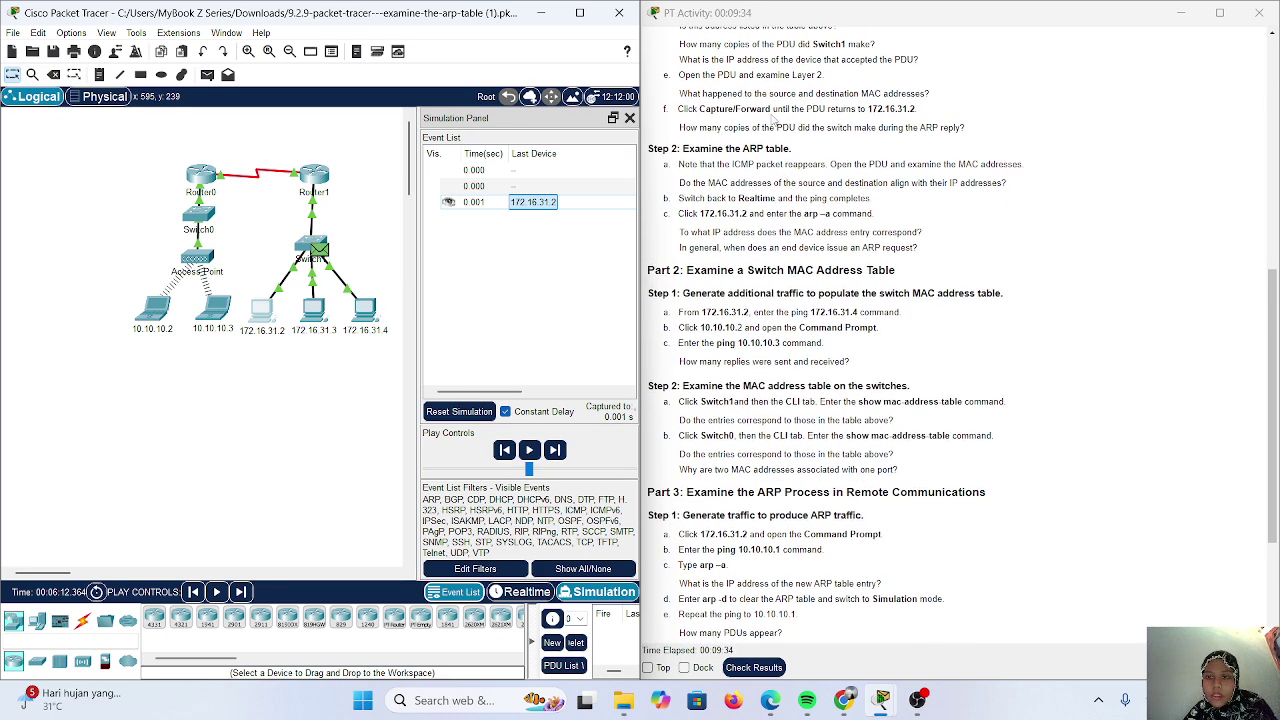
{"action": "scroll", "coordinate": [776, 186], "scroll_direction": "down", "scroll_amount": 1}
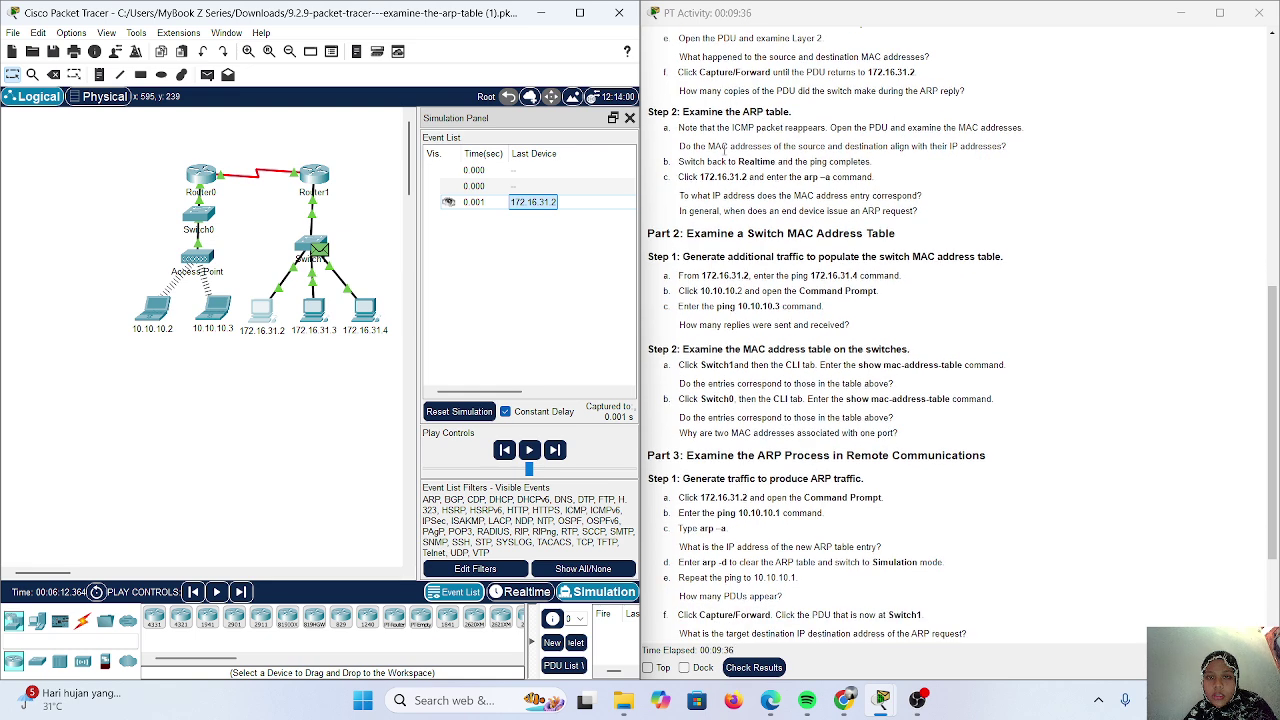
{"action": "scroll", "coordinate": [726, 146], "scroll_direction": "down", "scroll_amount": 1}
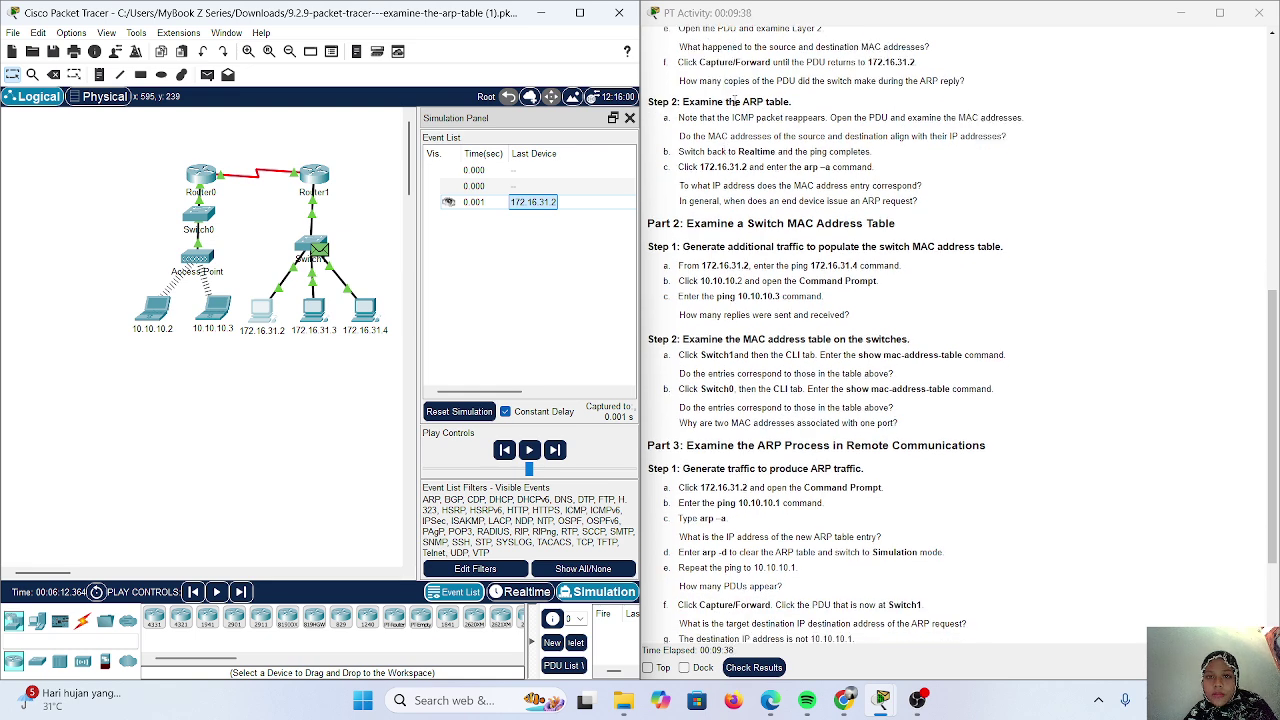
{"action": "scroll", "coordinate": [752, 100], "scroll_direction": "down", "scroll_amount": 2}
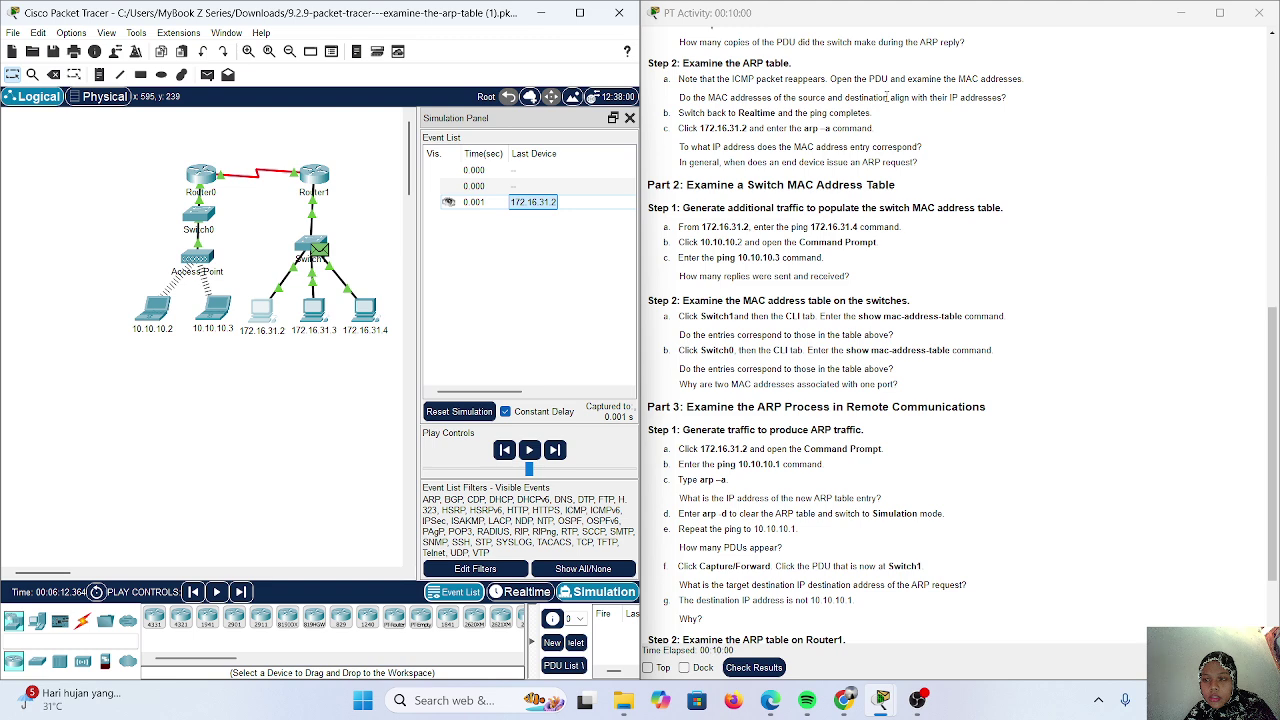
Advance the simulation by one event and review which devices receive the ARP PDU from Switch1.
{"action": "scroll", "coordinate": [598, 200], "scroll_direction": "right", "scroll_amount": 3}
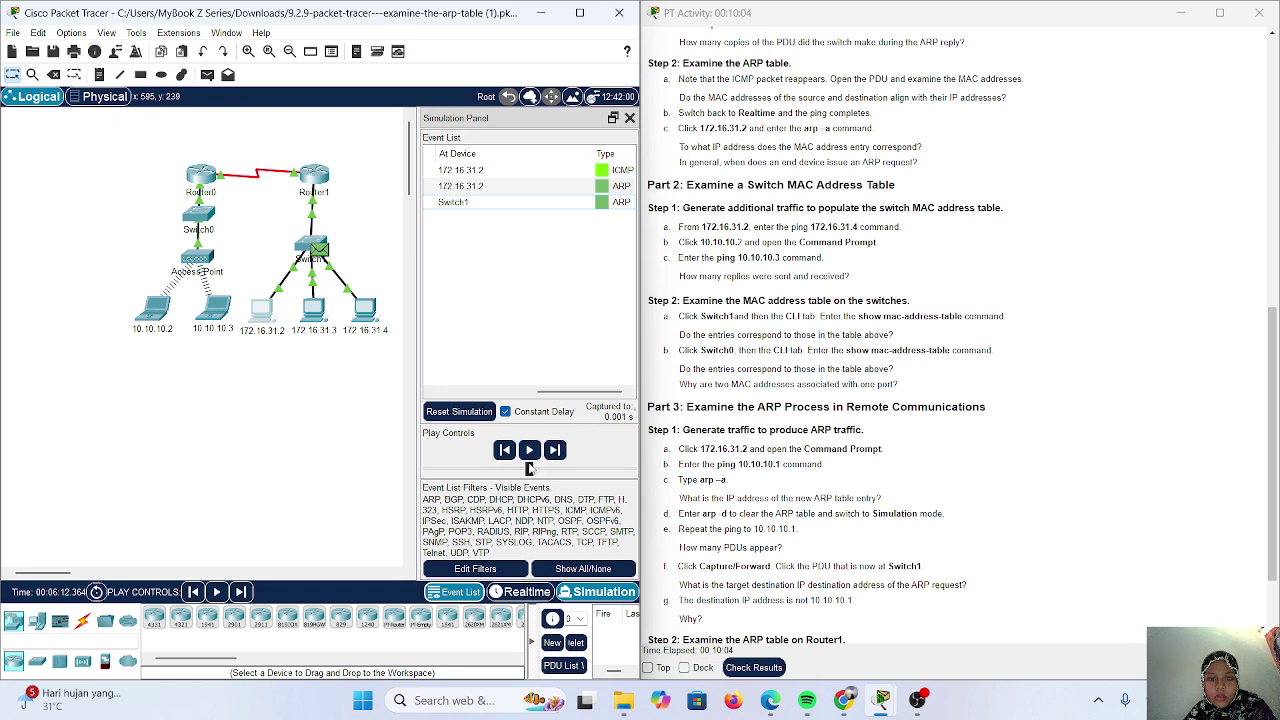
{"action": "left_click", "coordinate": [551, 455]}
{"action": "scroll", "coordinate": [569, 344], "scroll_direction": "right", "scroll_amount": 3}
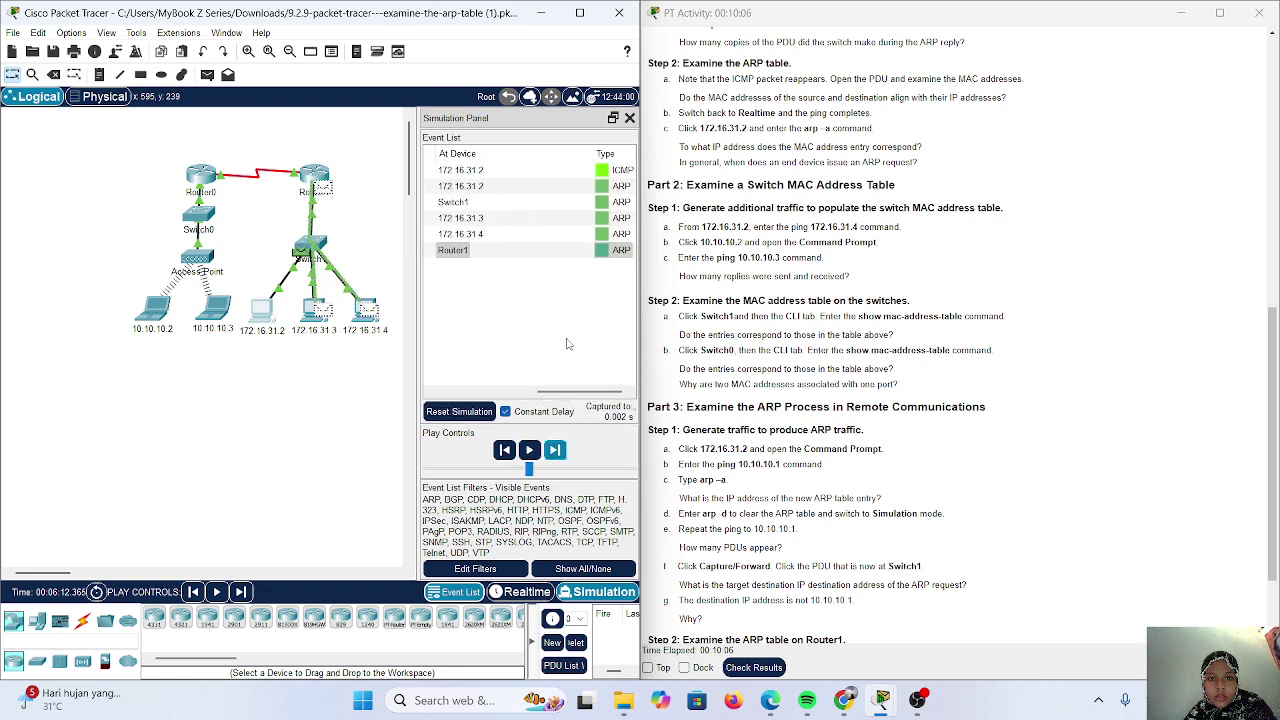
{"action": "scroll", "coordinate": [566, 276], "scroll_direction": "left", "scroll_amount": 3}
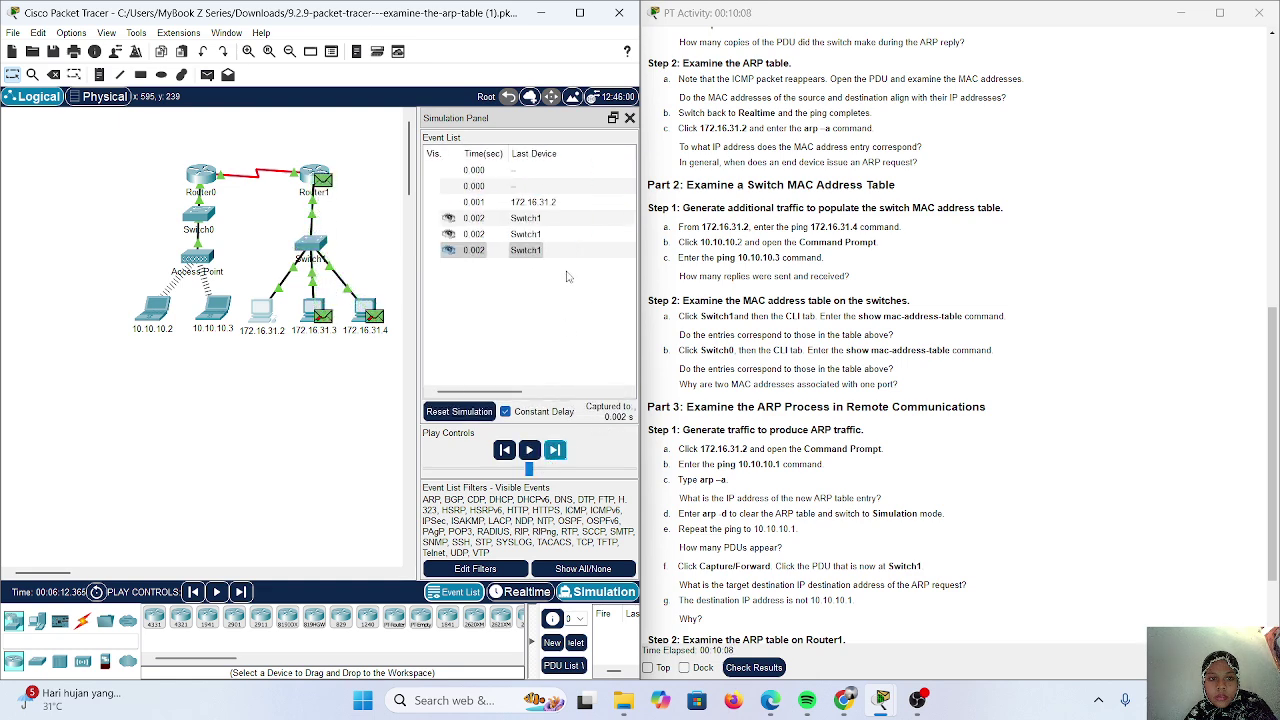
{"action": "scroll", "coordinate": [566, 276], "scroll_direction": "right", "scroll_amount": 3}
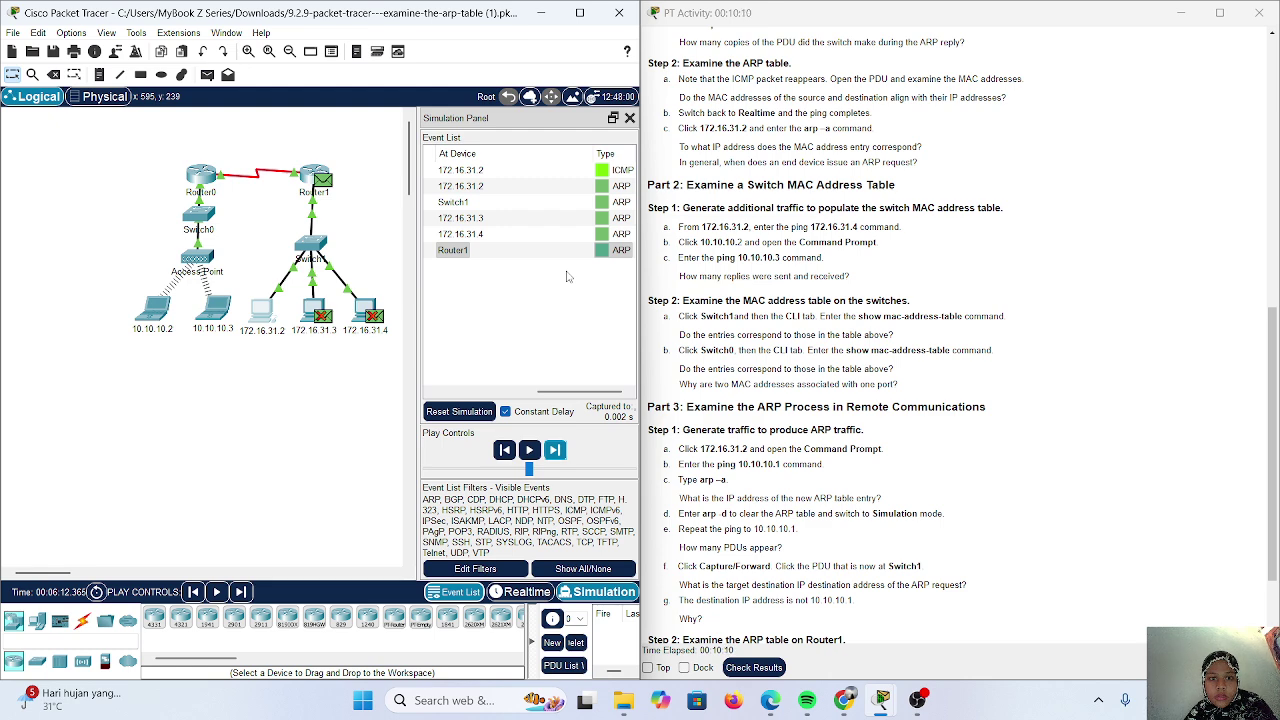
{"action": "scroll", "coordinate": [566, 276], "scroll_direction": "left", "scroll_amount": 3}
{"action": "scroll", "coordinate": [566, 276], "scroll_direction": "right", "scroll_amount": 3}
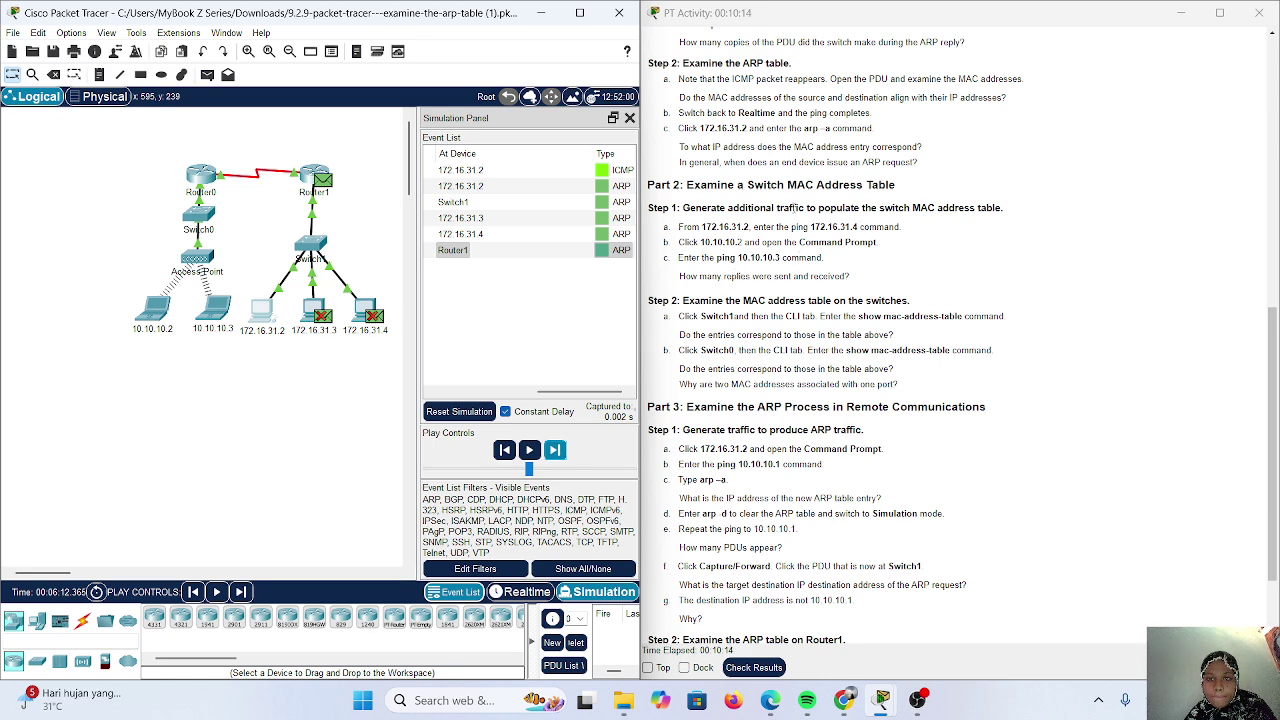
Read through the Part 2 switch MAC address table and Part 3 remote ARP instructions, returning to Part 1 Step 2.
{"action": "scroll", "coordinate": [777, 140], "scroll_direction": "up", "scroll_amount": 1}
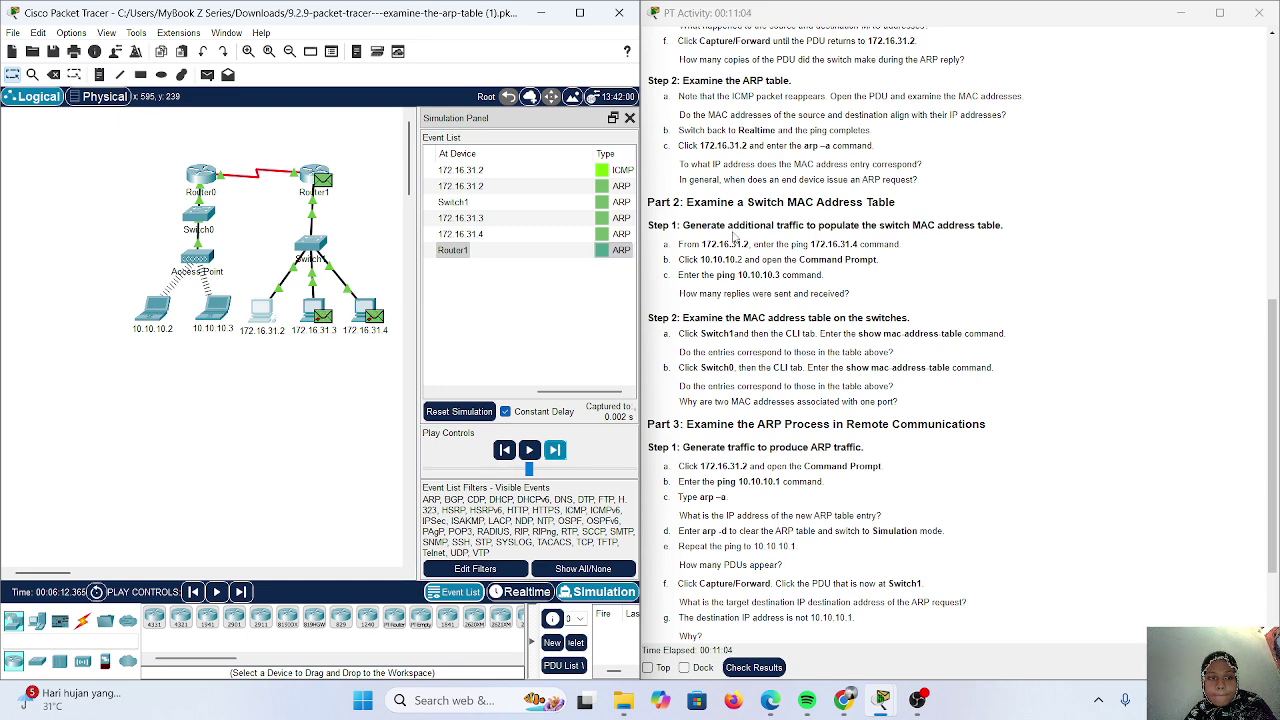
{"action": "scroll", "coordinate": [777, 207], "scroll_direction": "down", "scroll_amount": 1}
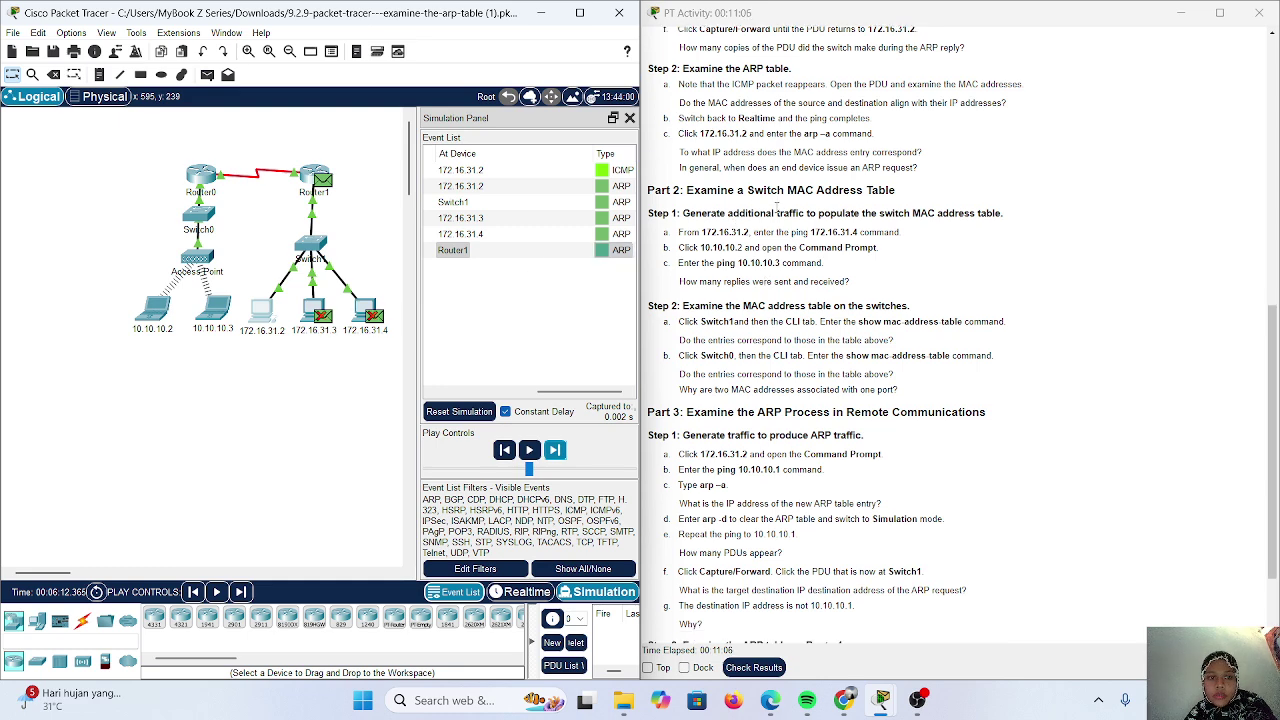
{"action": "scroll", "coordinate": [777, 207], "scroll_direction": "down", "scroll_amount": 3}
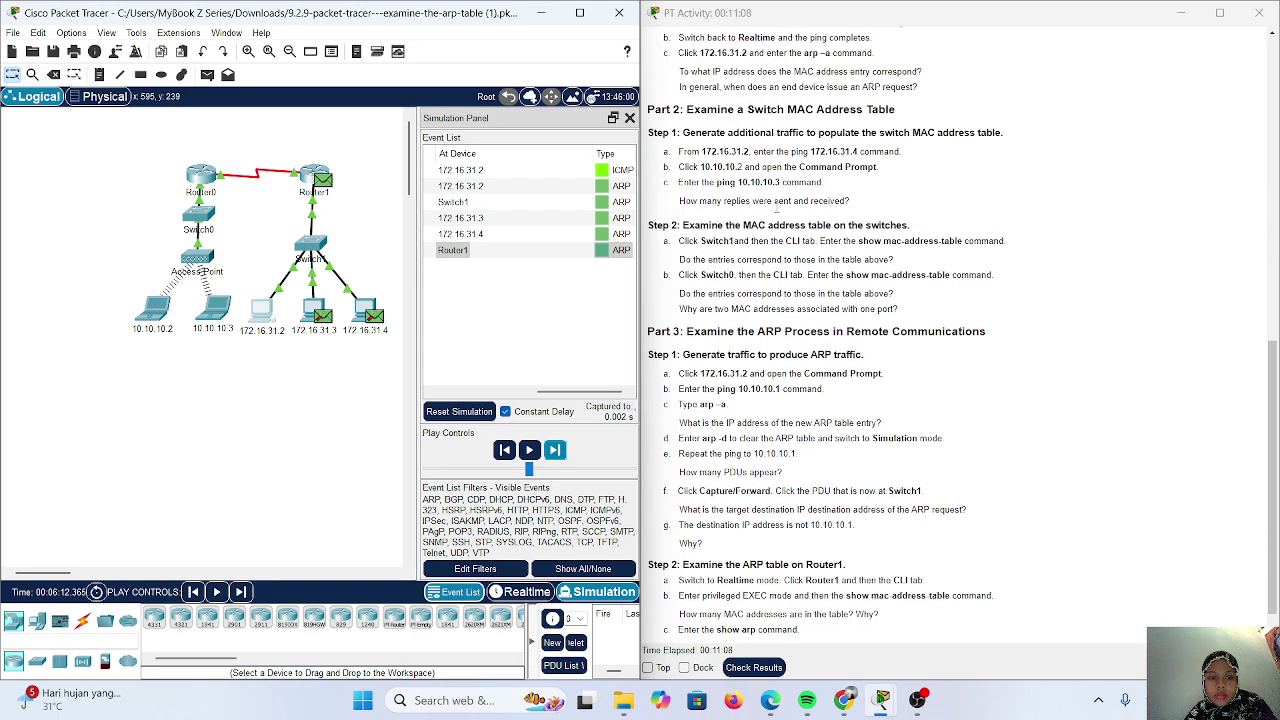
{"action": "scroll", "coordinate": [777, 207], "scroll_direction": "down", "scroll_amount": 1}
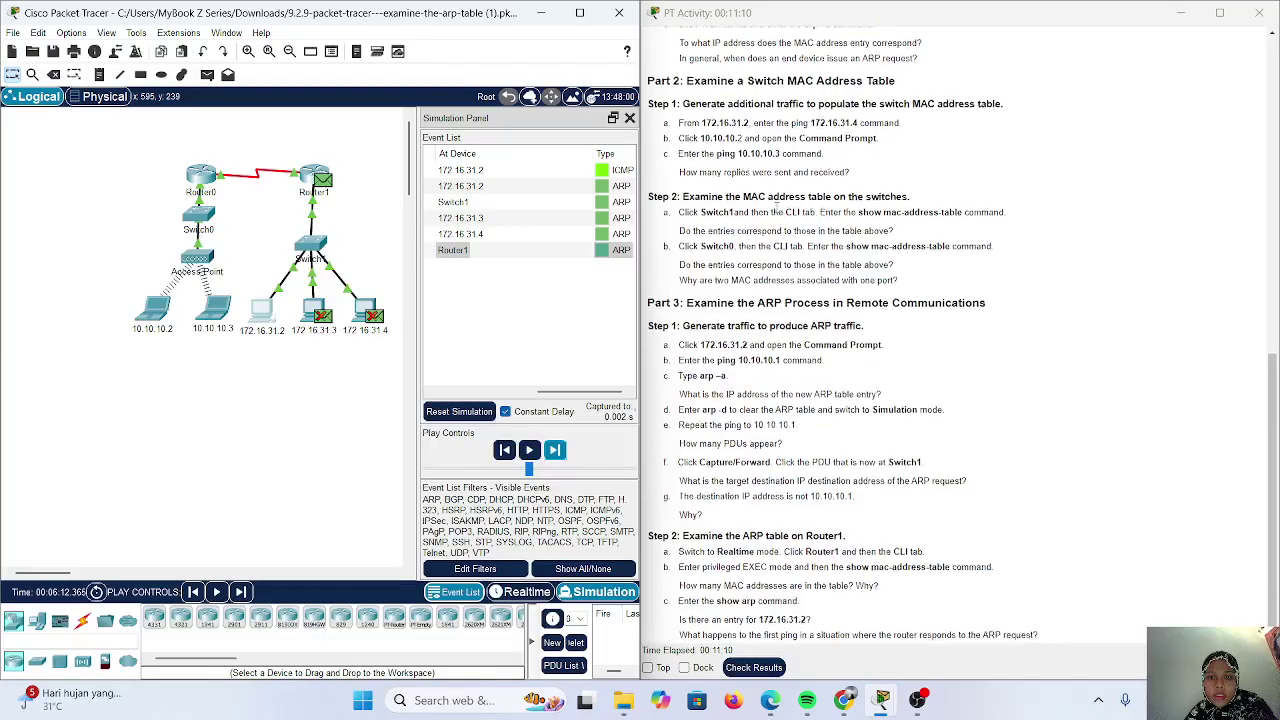
{"action": "scroll", "coordinate": [731, 95], "scroll_direction": "down", "scroll_amount": 1}
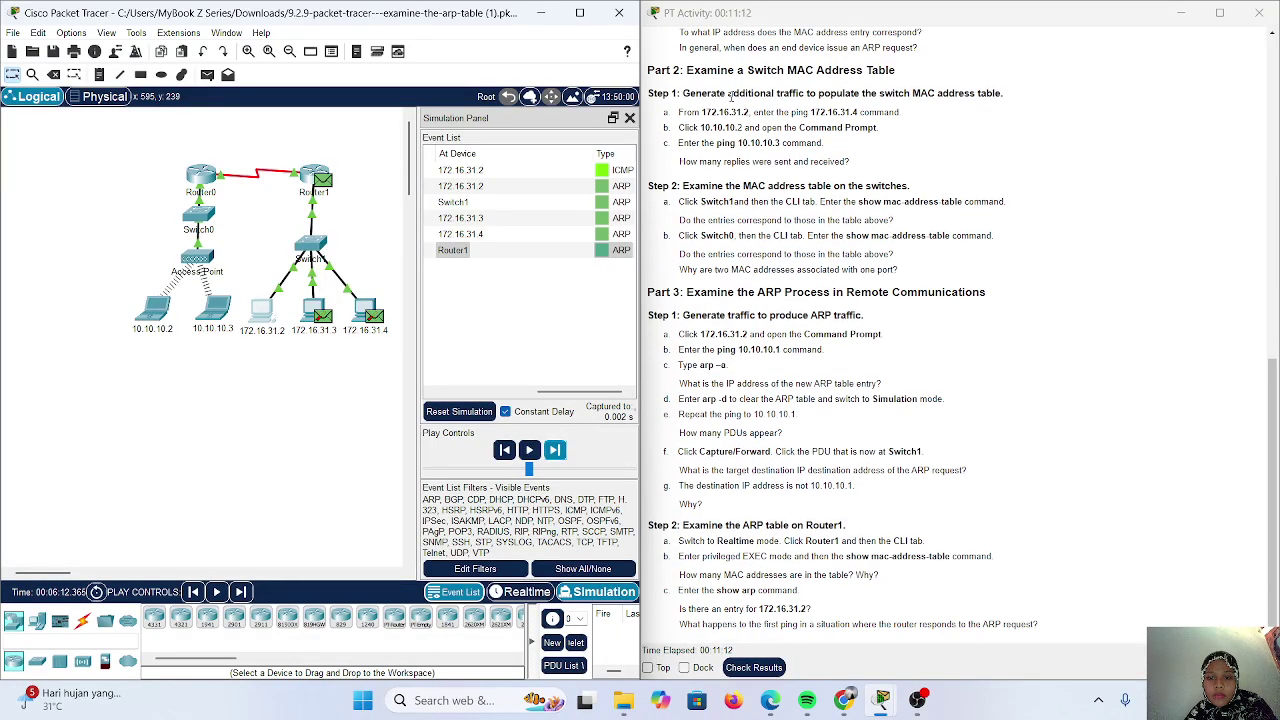
{"action": "scroll", "coordinate": [731, 95], "scroll_direction": "up", "scroll_amount": 2}
{"action": "scroll", "coordinate": [731, 95], "scroll_direction": "down", "scroll_amount": 1}
{"action": "scroll", "coordinate": [731, 95], "scroll_direction": "up", "scroll_amount": 3}
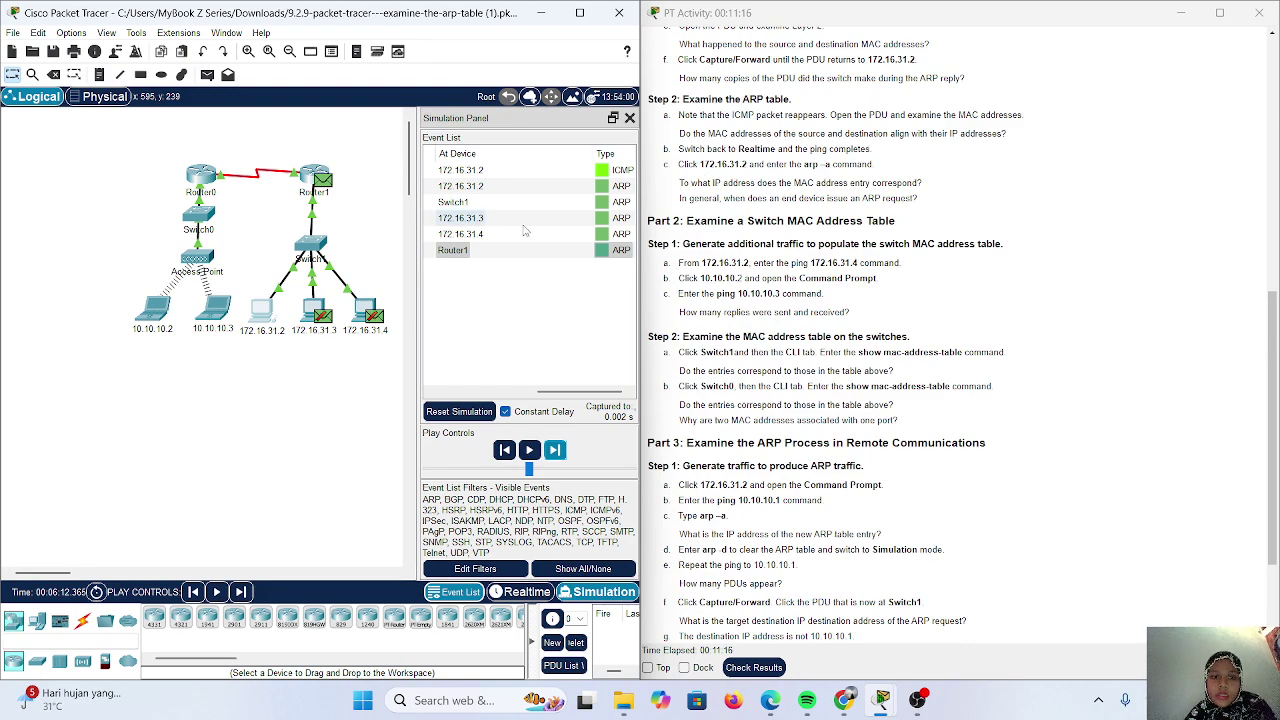
Inspect the ARP PDU at 172.16.31.3 with the addressing table in view, and close its information window.
{"action": "scroll", "coordinate": [893, 224], "scroll_direction": "up", "scroll_amount": 5}
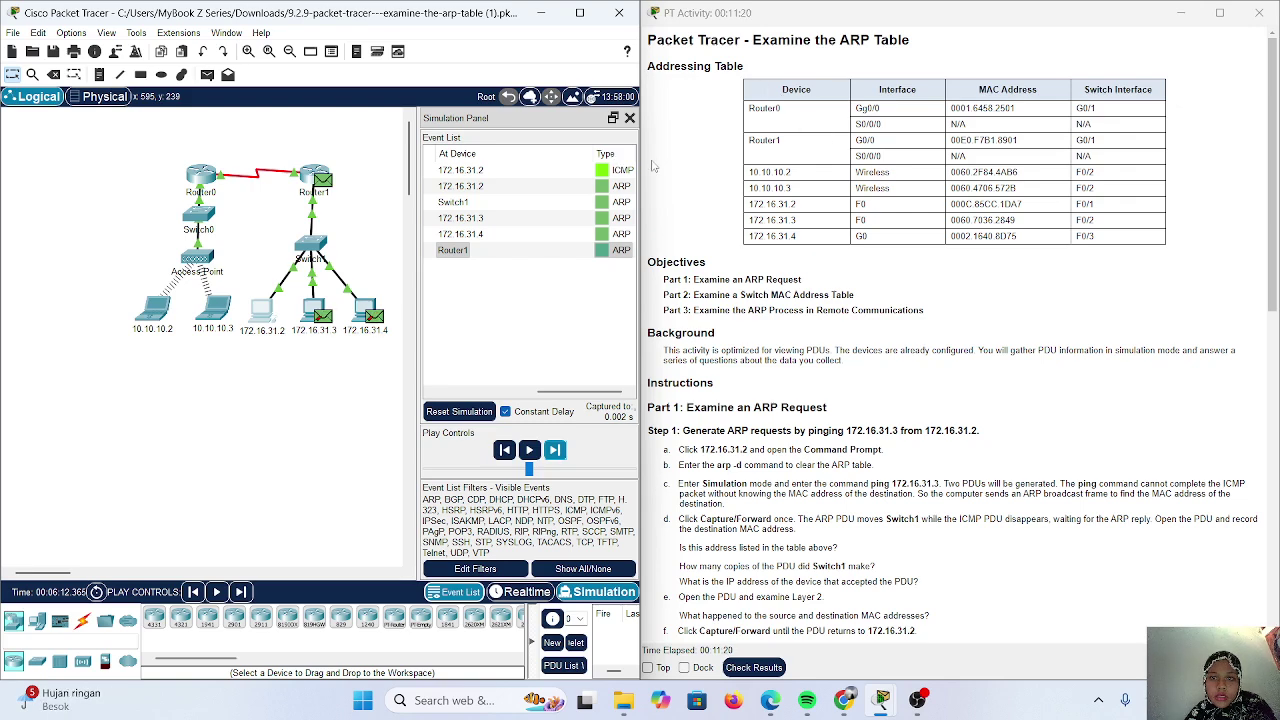
{"action": "left_click", "coordinate": [465, 220]}
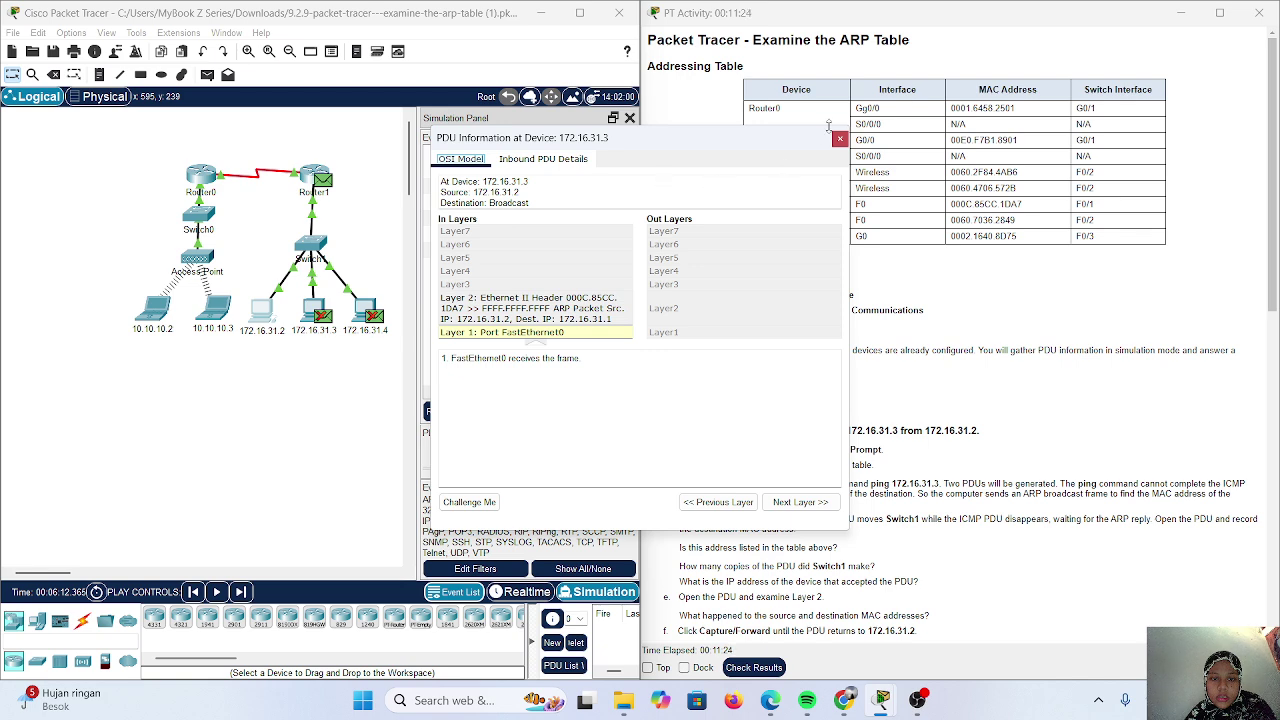
{"action": "left_click", "coordinate": [840, 138]}
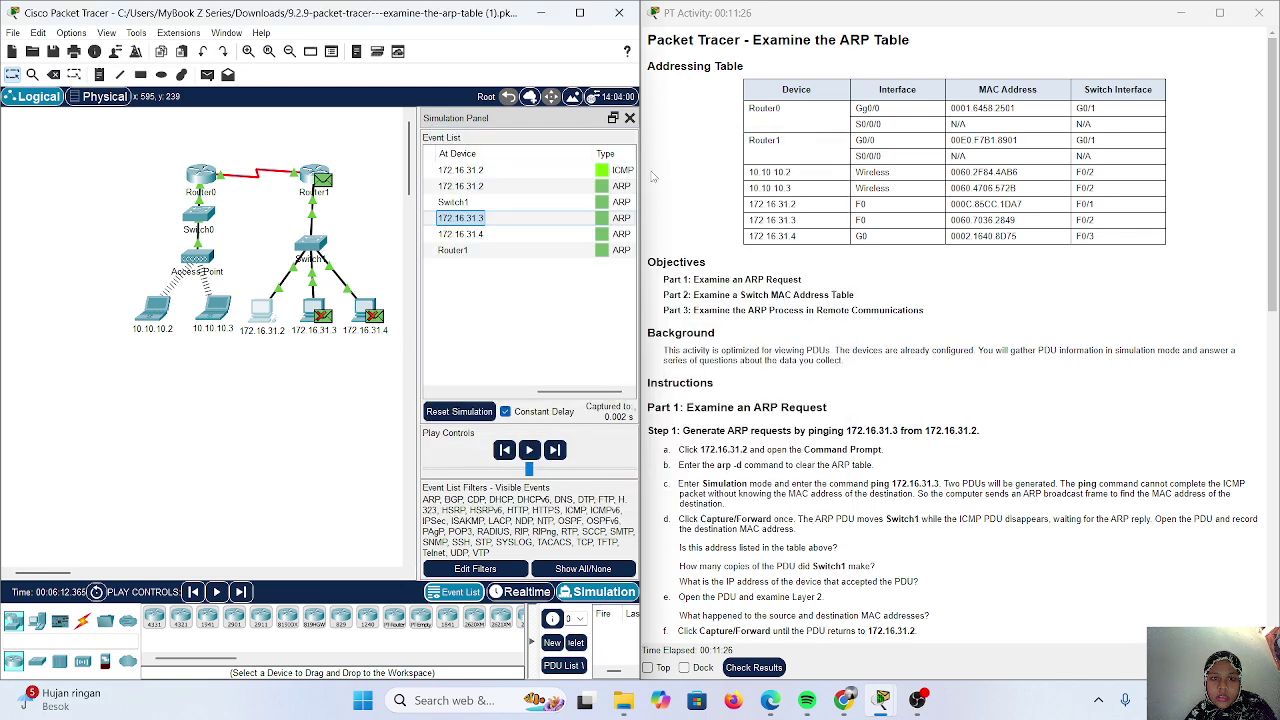
Close the simulation panel and switch back to Realtime mode, with the Part 2 and Part 3 instructions in view.
{"action": "left_click", "coordinate": [630, 118]}
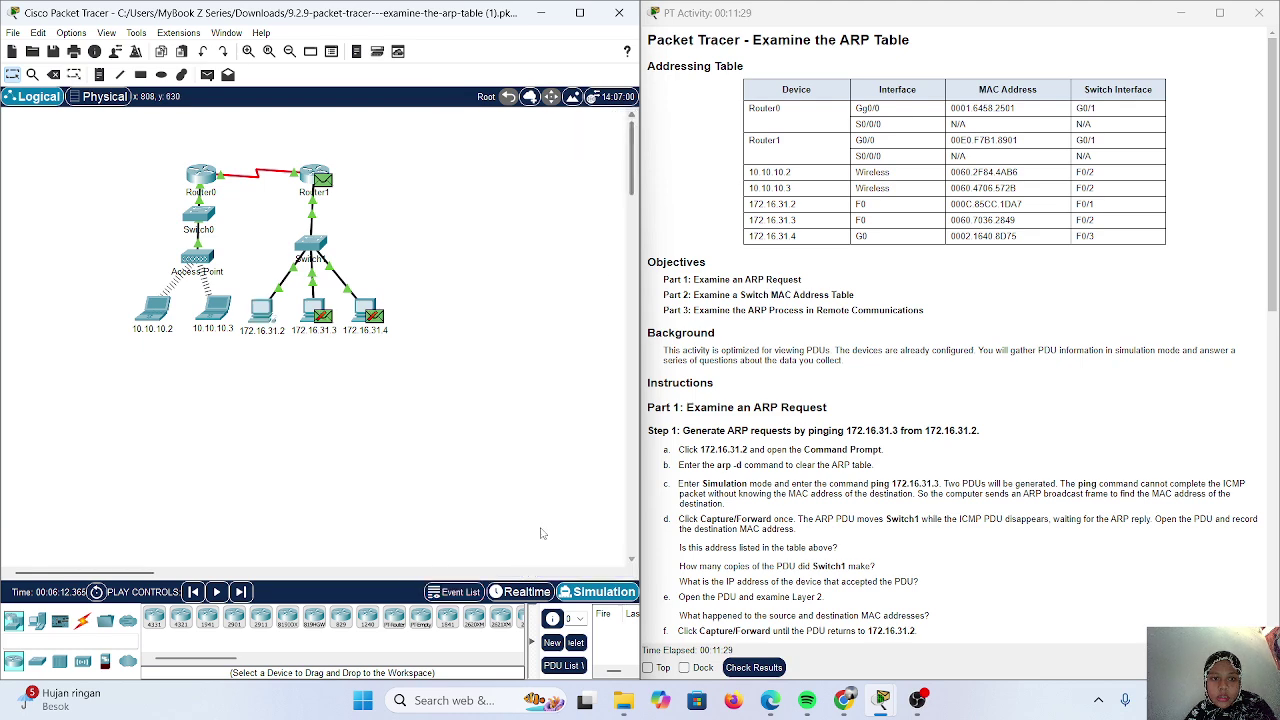
{"action": "left_click", "coordinate": [526, 593]}
{"action": "scroll", "coordinate": [895, 510], "scroll_direction": "down", "scroll_amount": 2}
{"action": "scroll", "coordinate": [895, 510], "scroll_direction": "down", "scroll_amount": 10}
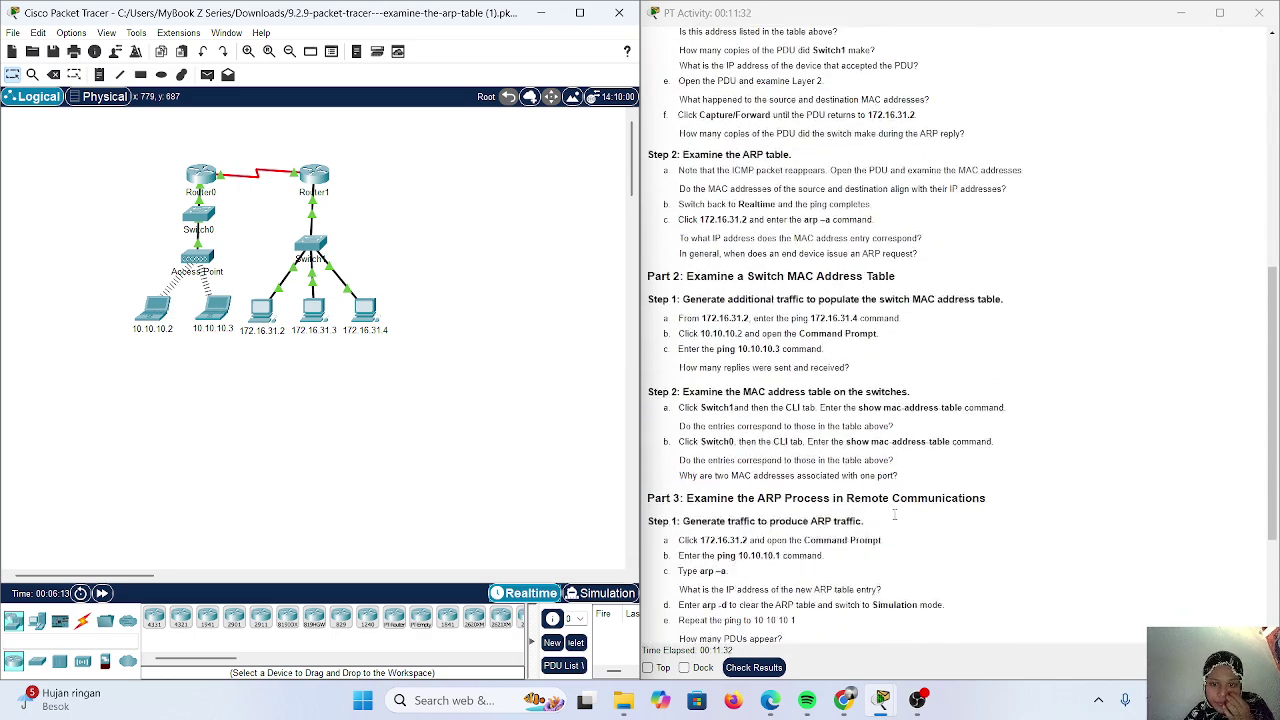
{"action": "scroll", "coordinate": [895, 513], "scroll_direction": "down", "scroll_amount": 2}
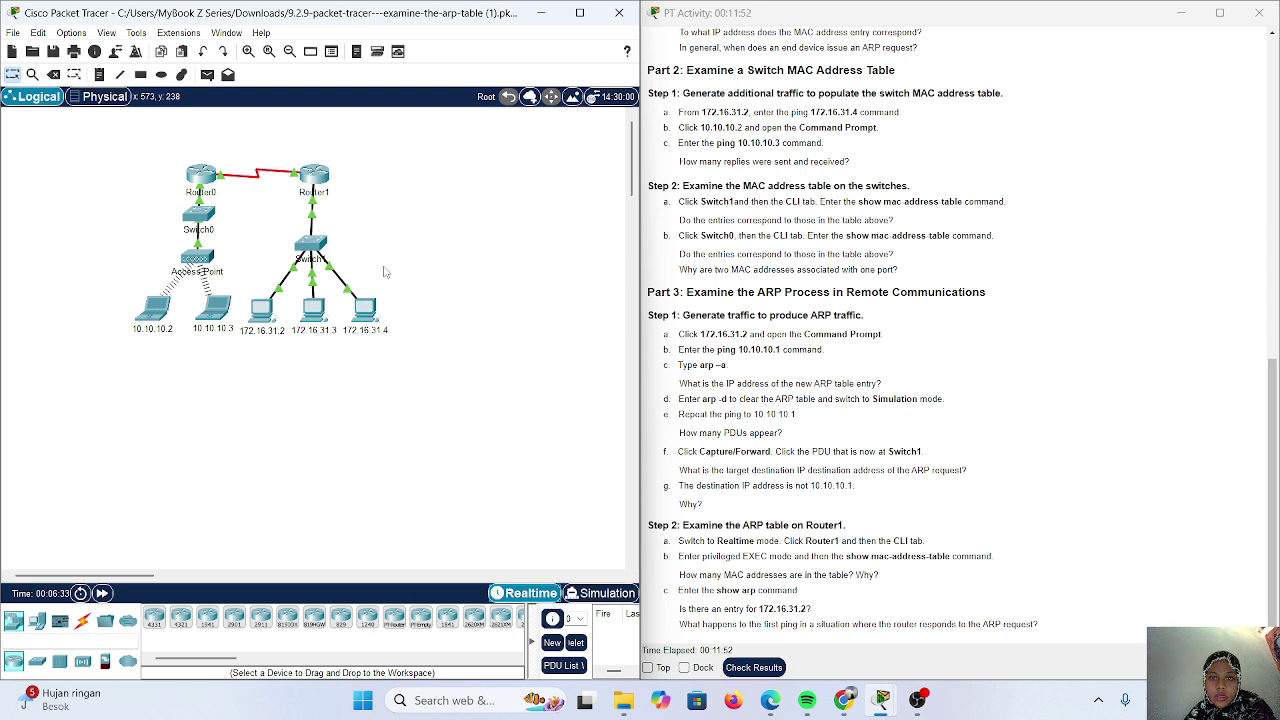
Open 172.16.31.2 at its Command Prompt and shrink the window to uncover the activity instructions.
{"action": "left_click", "coordinate": [256, 318]}
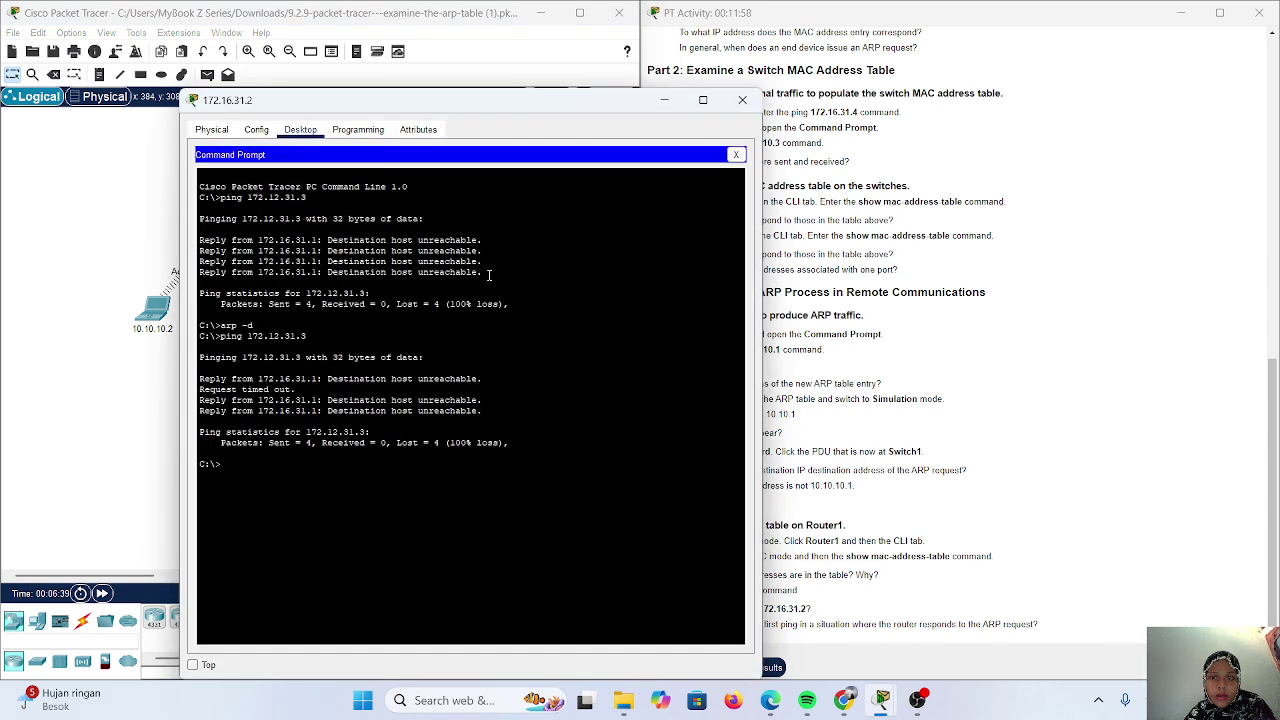
{"action": "left_click_drag", "start_coordinate": [757, 91], "coordinate": [640, 206]}
Reread the Part 1 Step 2 arp -a instructions and the Part 2 and Part 3 ping tasks.
{"action": "scroll", "coordinate": [822, 122], "scroll_direction": "up", "scroll_amount": 3}
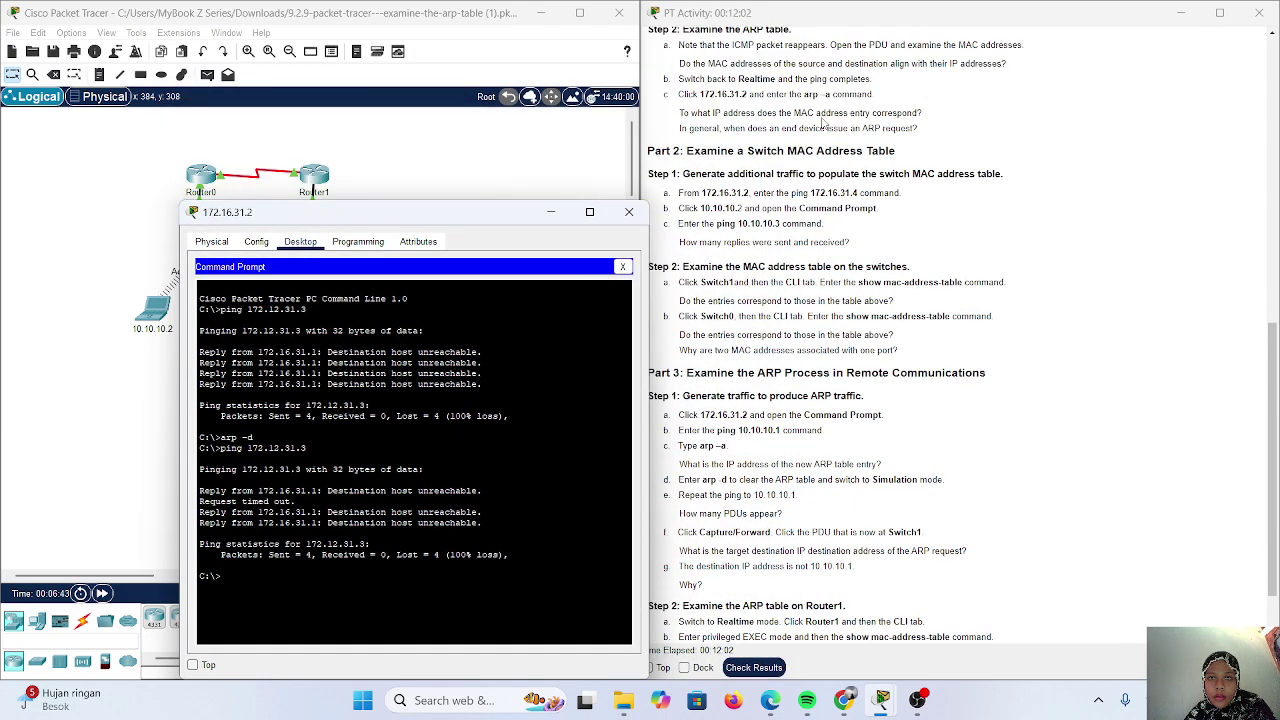
{"action": "scroll", "coordinate": [822, 122], "scroll_direction": "up", "scroll_amount": 3}
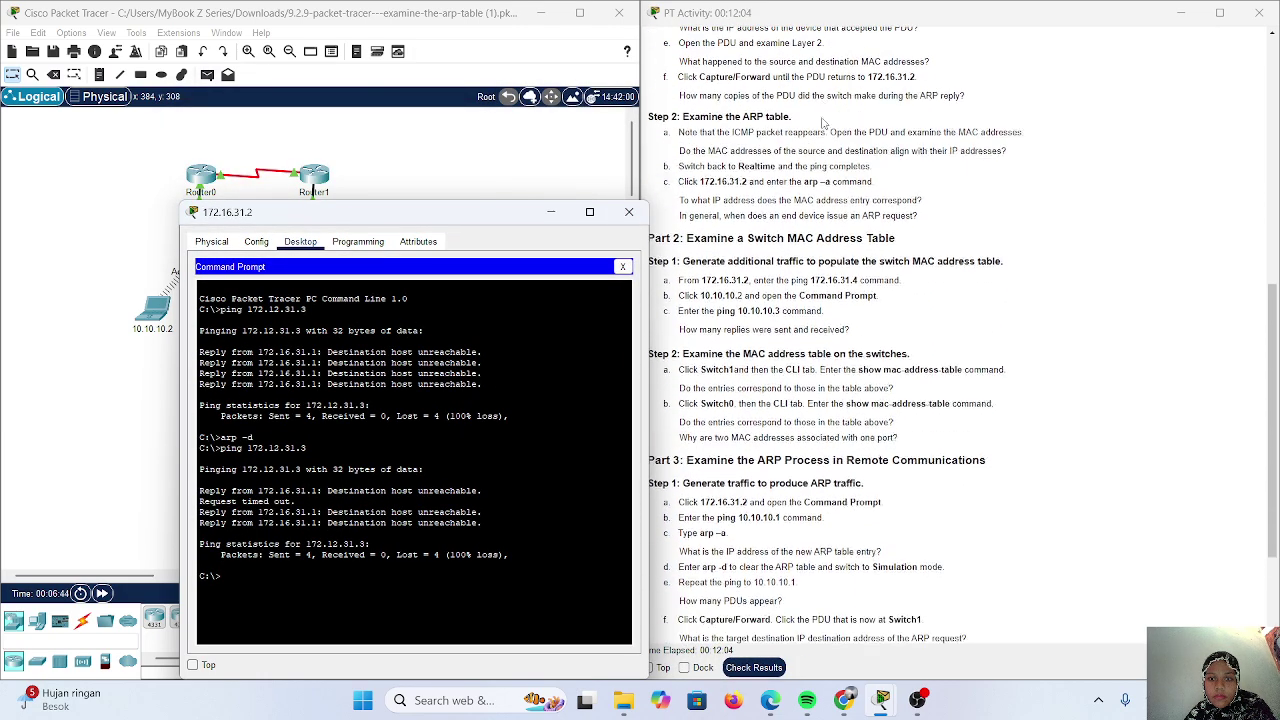
{"action": "scroll", "coordinate": [822, 122], "scroll_direction": "down", "scroll_amount": 1}
{"action": "scroll", "coordinate": [822, 122], "scroll_direction": "up", "scroll_amount": 4}
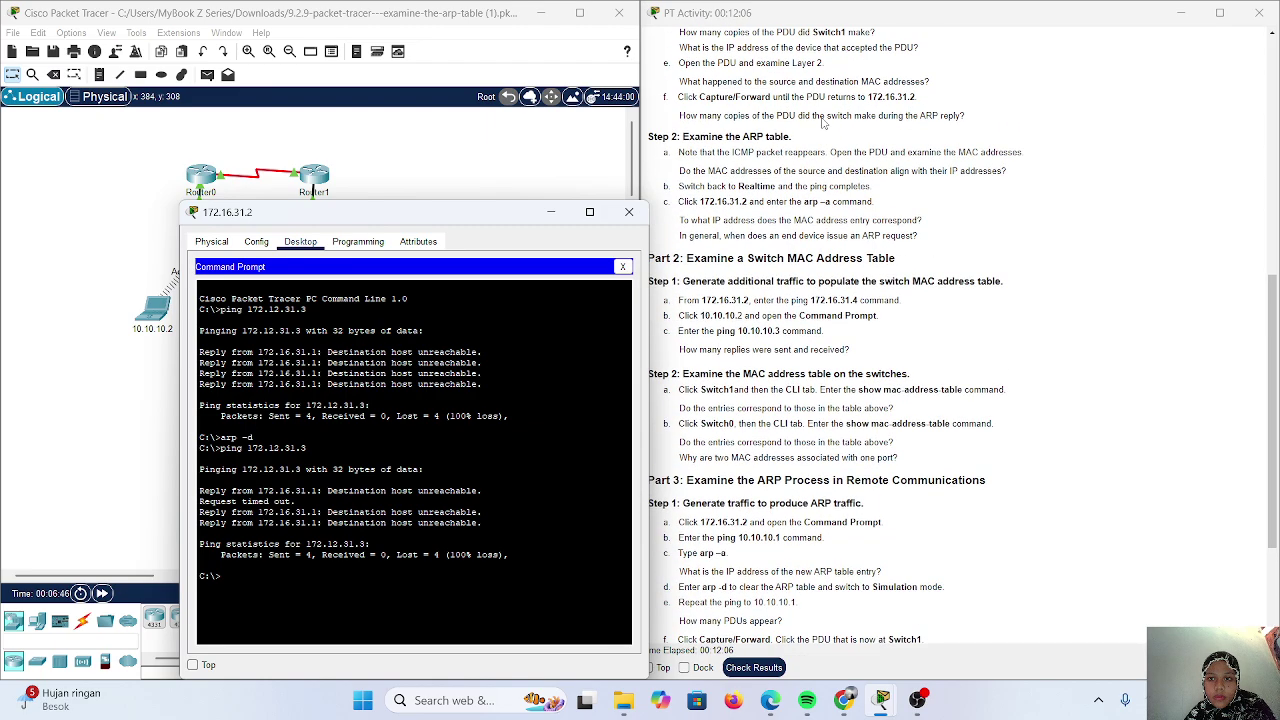
{"action": "scroll", "coordinate": [822, 122], "scroll_direction": "down", "scroll_amount": 5}
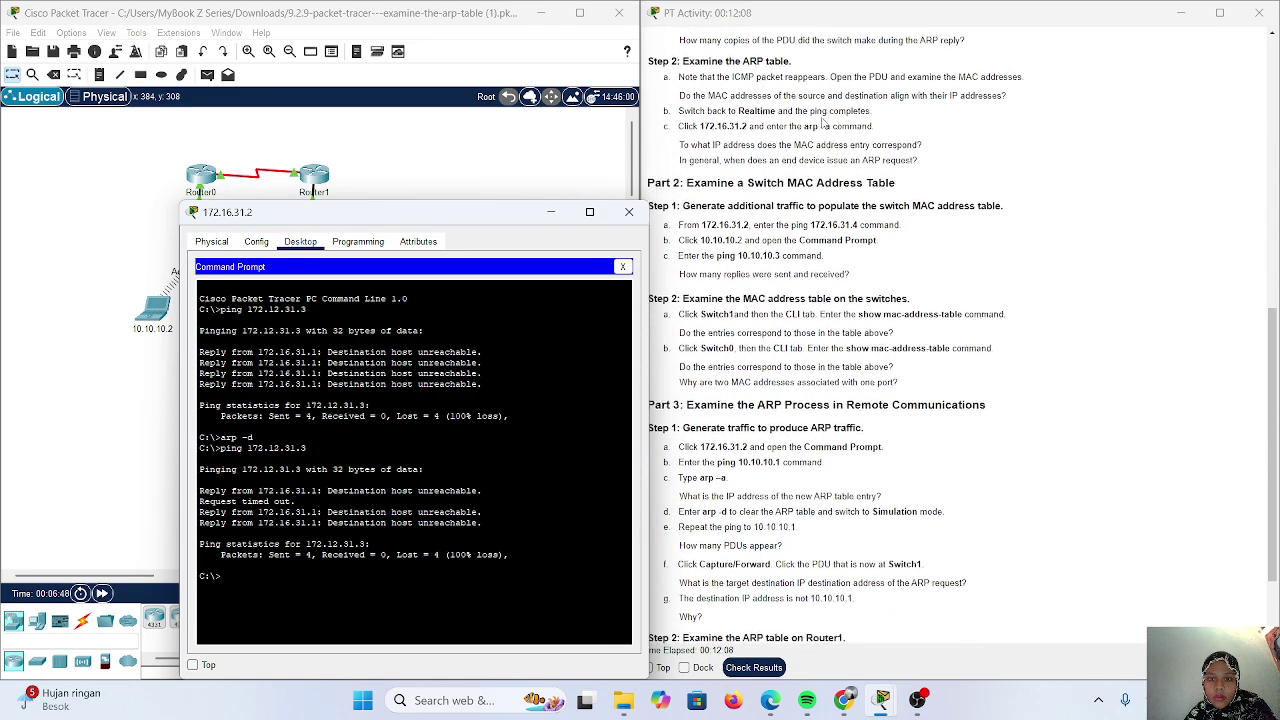
{"action": "scroll", "coordinate": [832, 214], "scroll_direction": "down", "scroll_amount": 1}
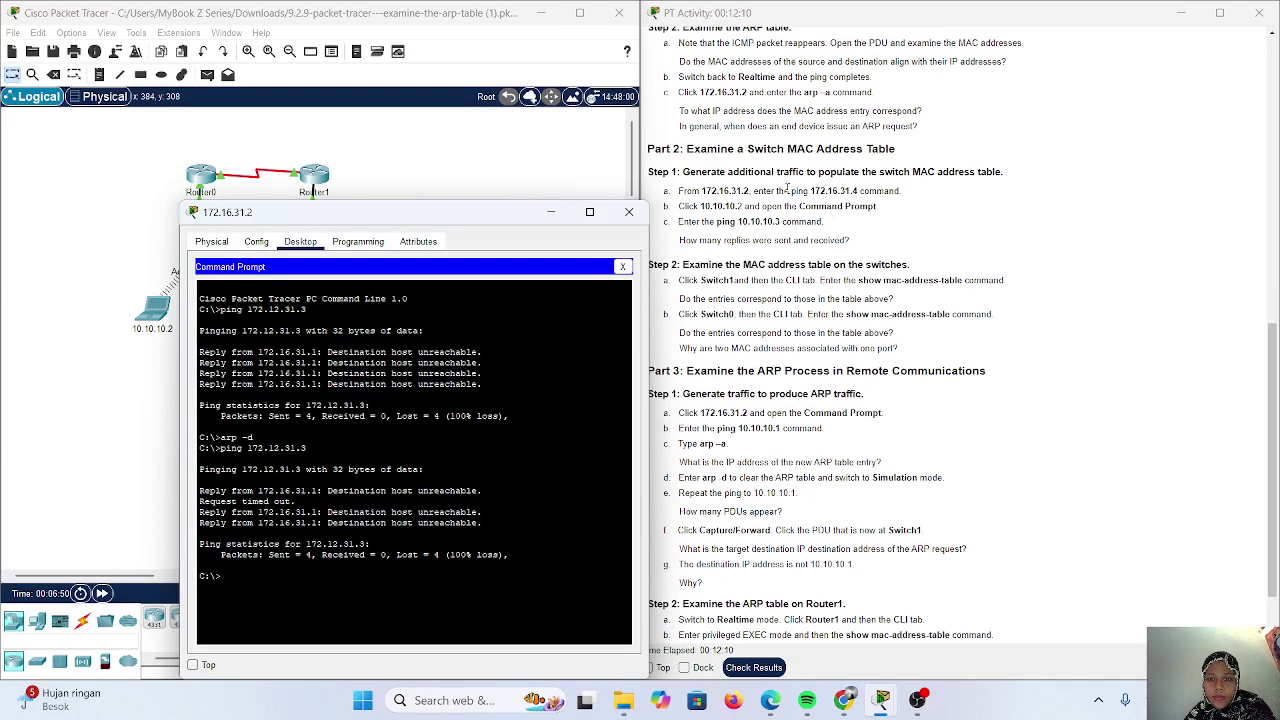
{"action": "scroll", "coordinate": [790, 175], "scroll_direction": "down", "scroll_amount": 1}
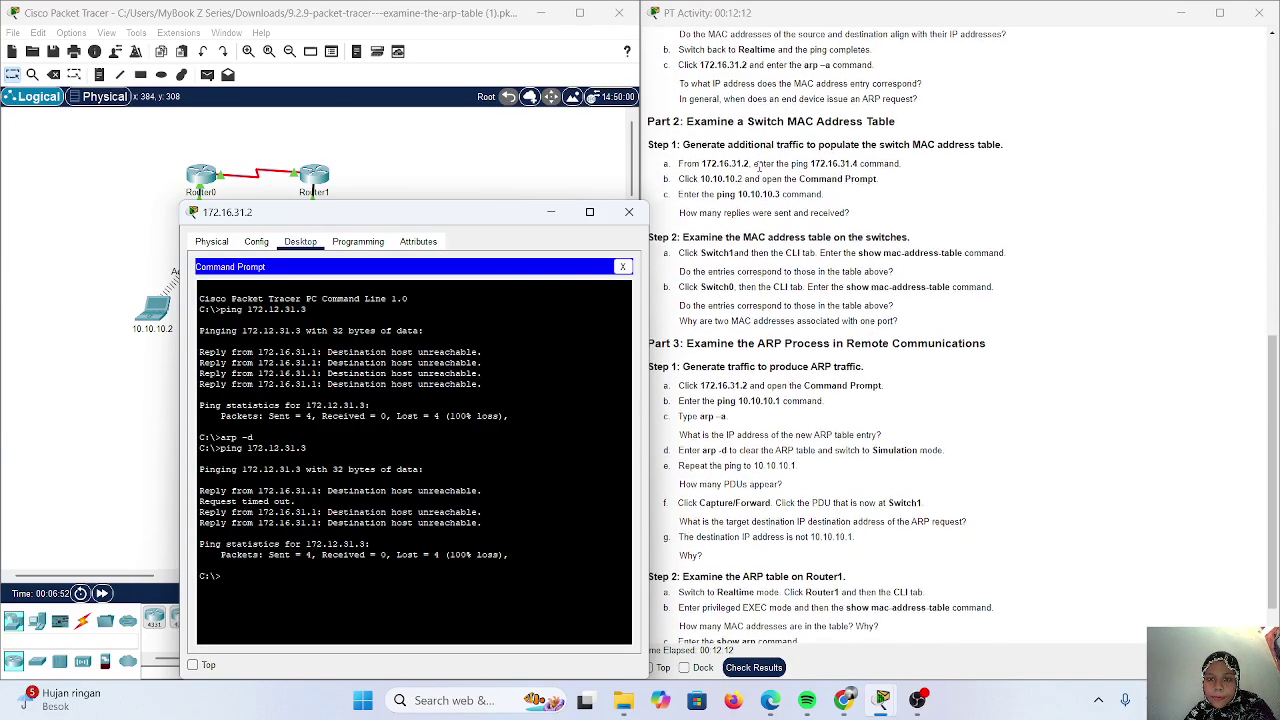
{"action": "scroll", "coordinate": [759, 168], "scroll_direction": "down", "scroll_amount": 2}
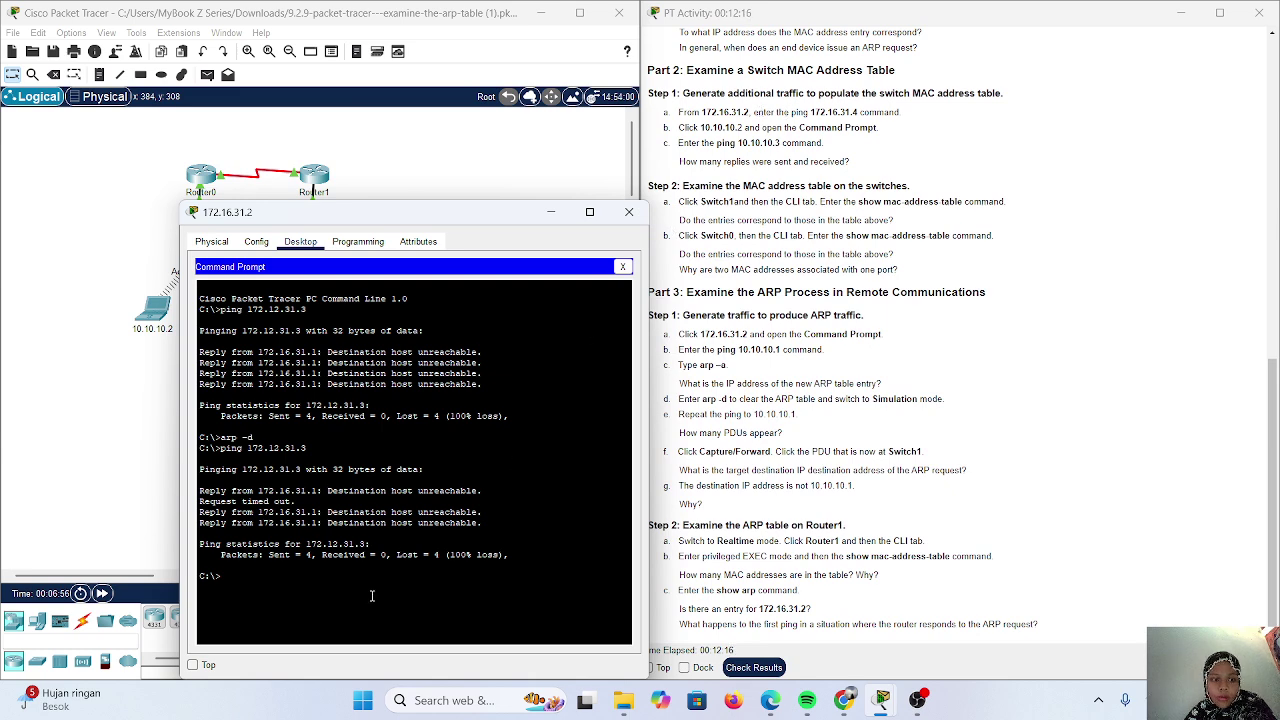
Ping 172.16.31.4 from the Command Prompt of 172.16.31.2 and minimize its window.
{"action": "type", "text": "g"}
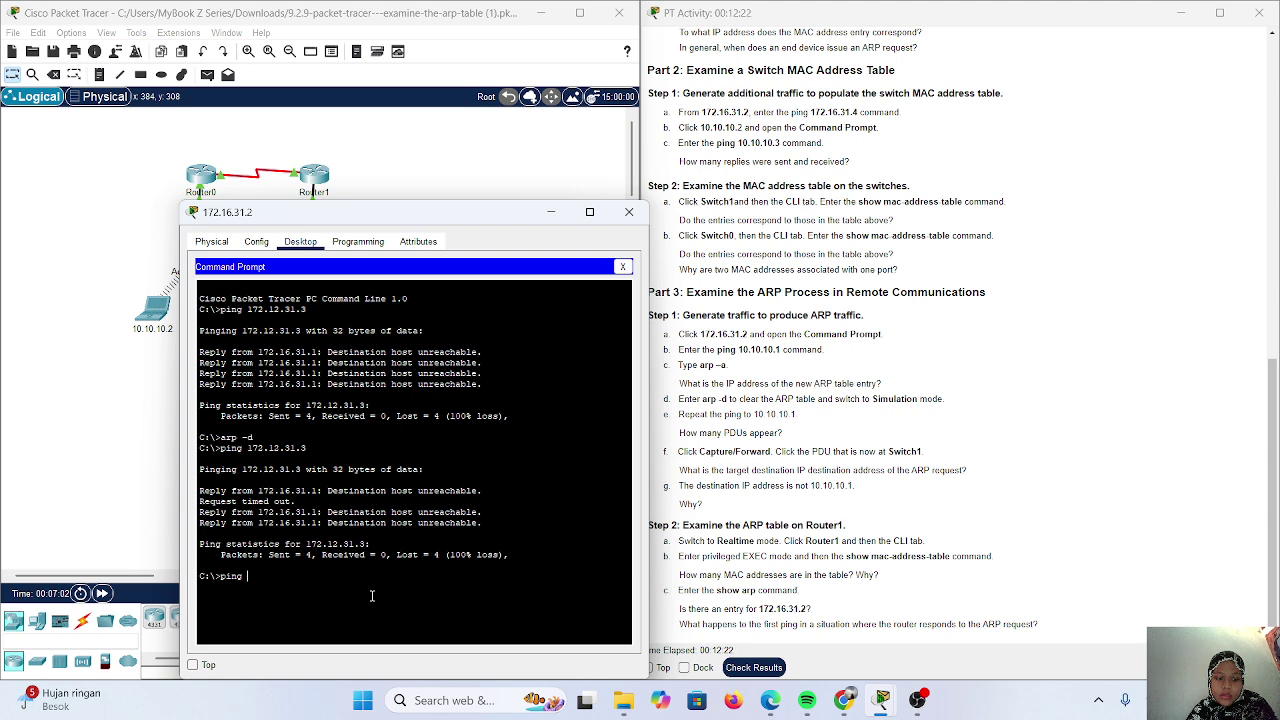
{"action": "type", "text": "172.16.31."}
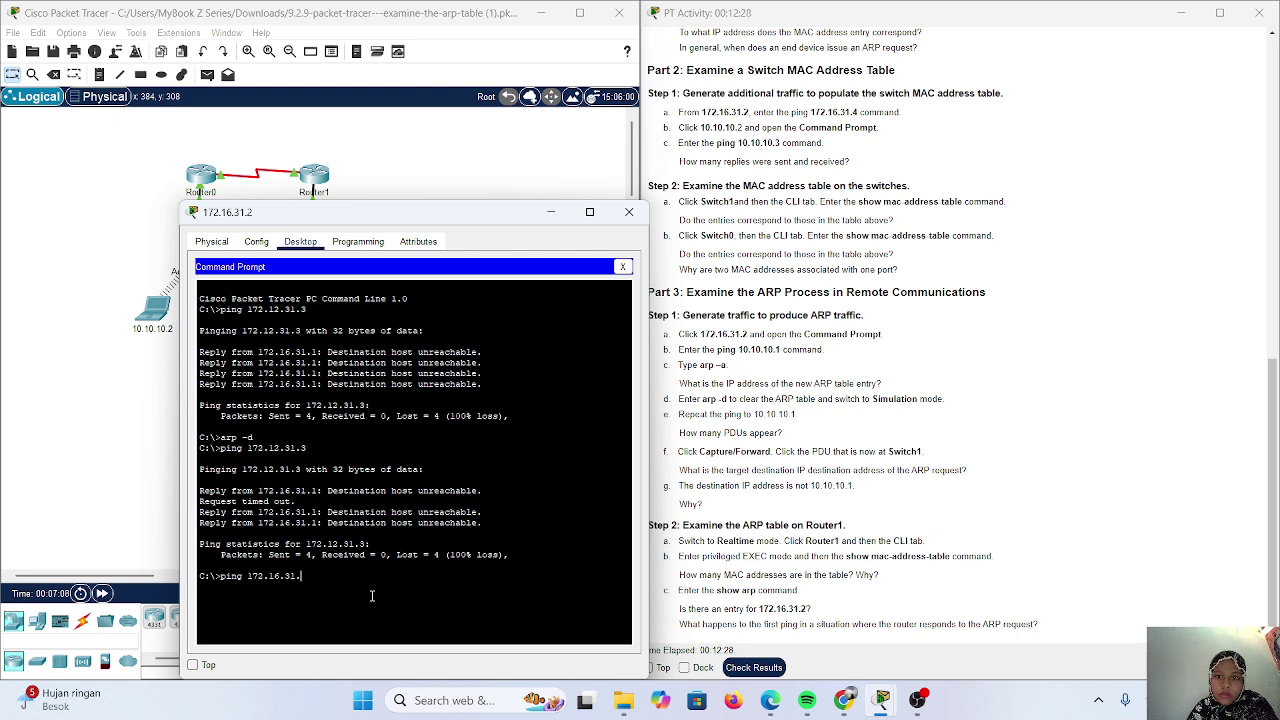
{"action": "type", "text": "4"}
{"action": "key", "text": "Return"}
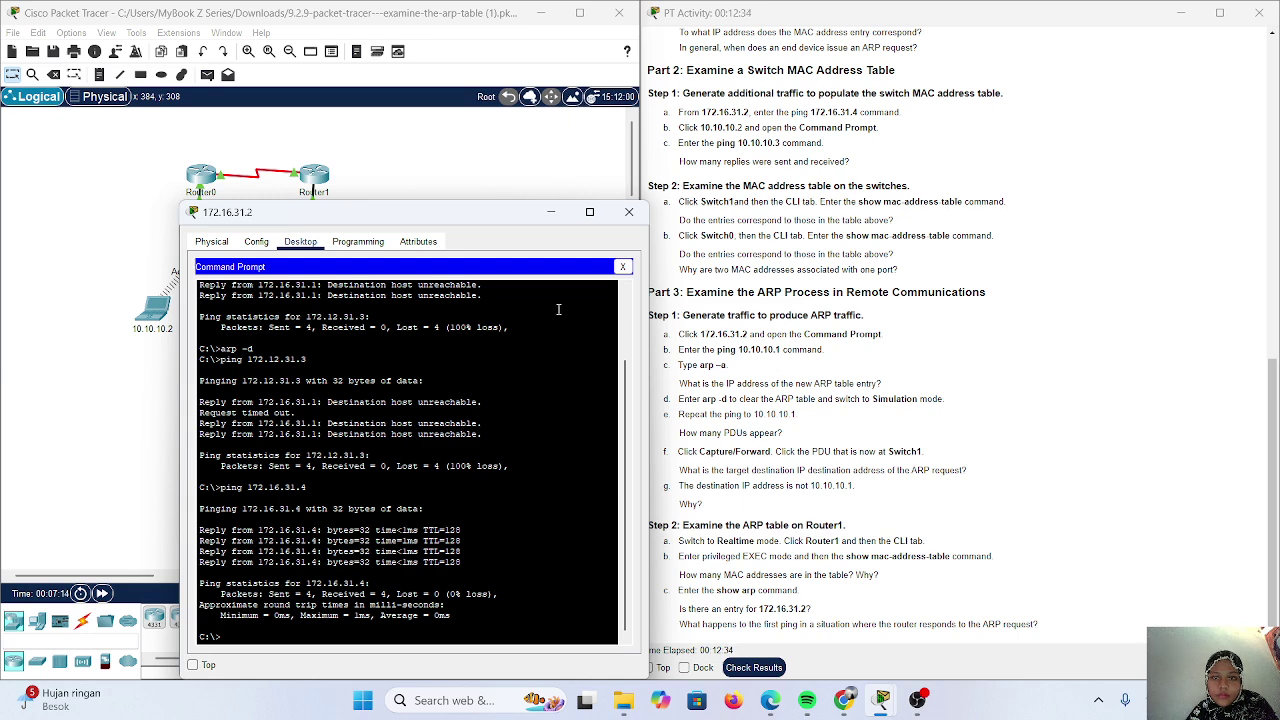
{"action": "left_click", "coordinate": [551, 213]}
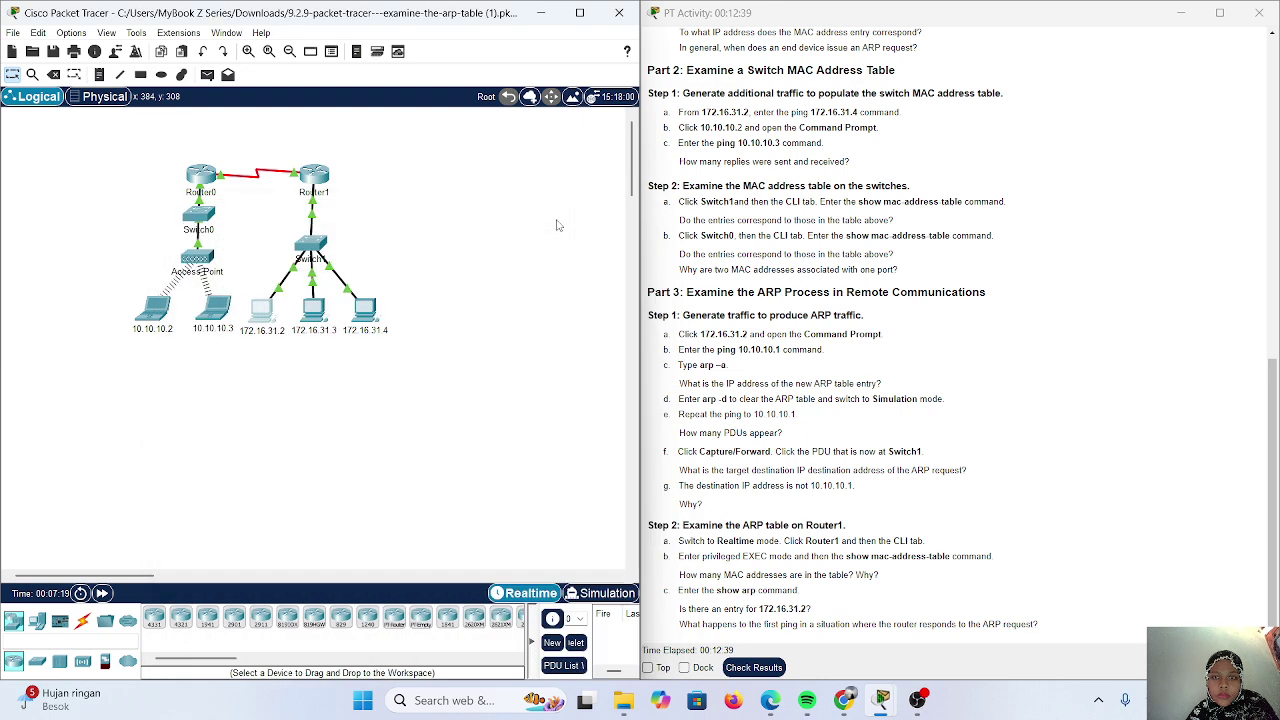
Open the Command Prompt of laptop 10.10.10.2, with its window shrunk and moved clear of the activity instructions.
{"action": "left_click", "coordinate": [158, 309]}
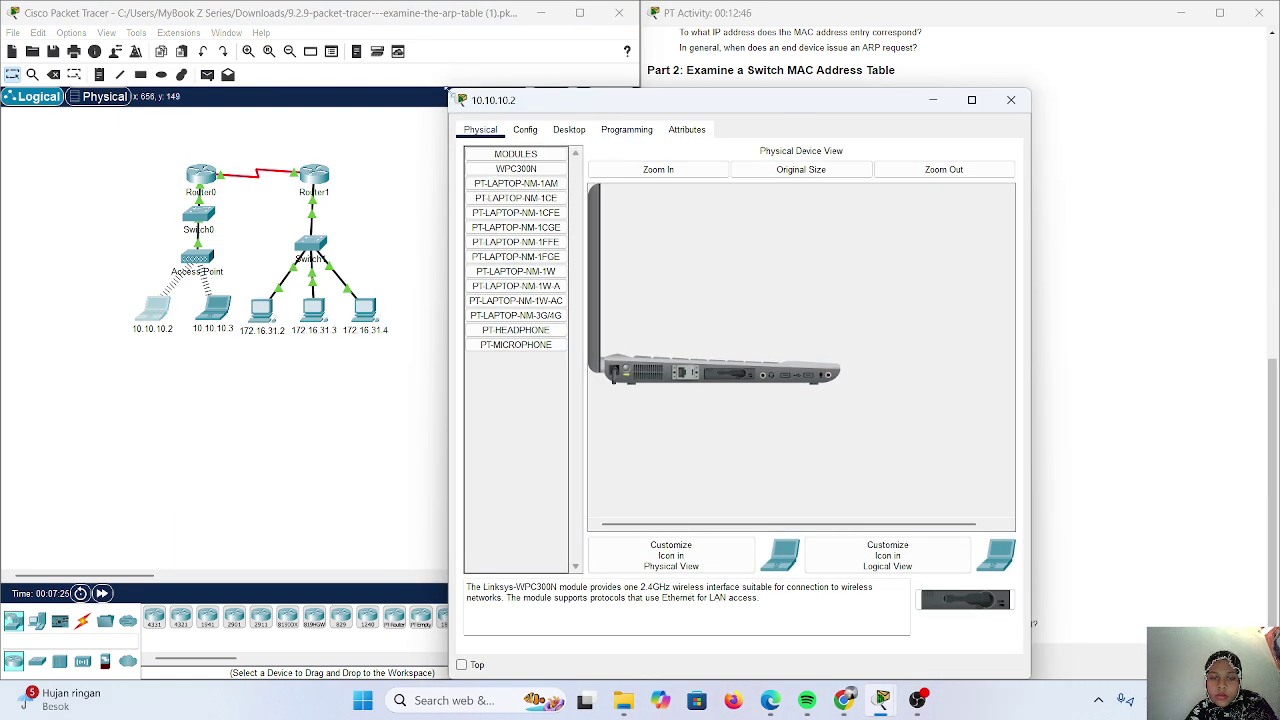
{"action": "left_click_drag", "start_coordinate": [451, 90], "coordinate": [609, 204]}
{"action": "left_click_drag", "start_coordinate": [767, 229], "coordinate": [390, 188]}
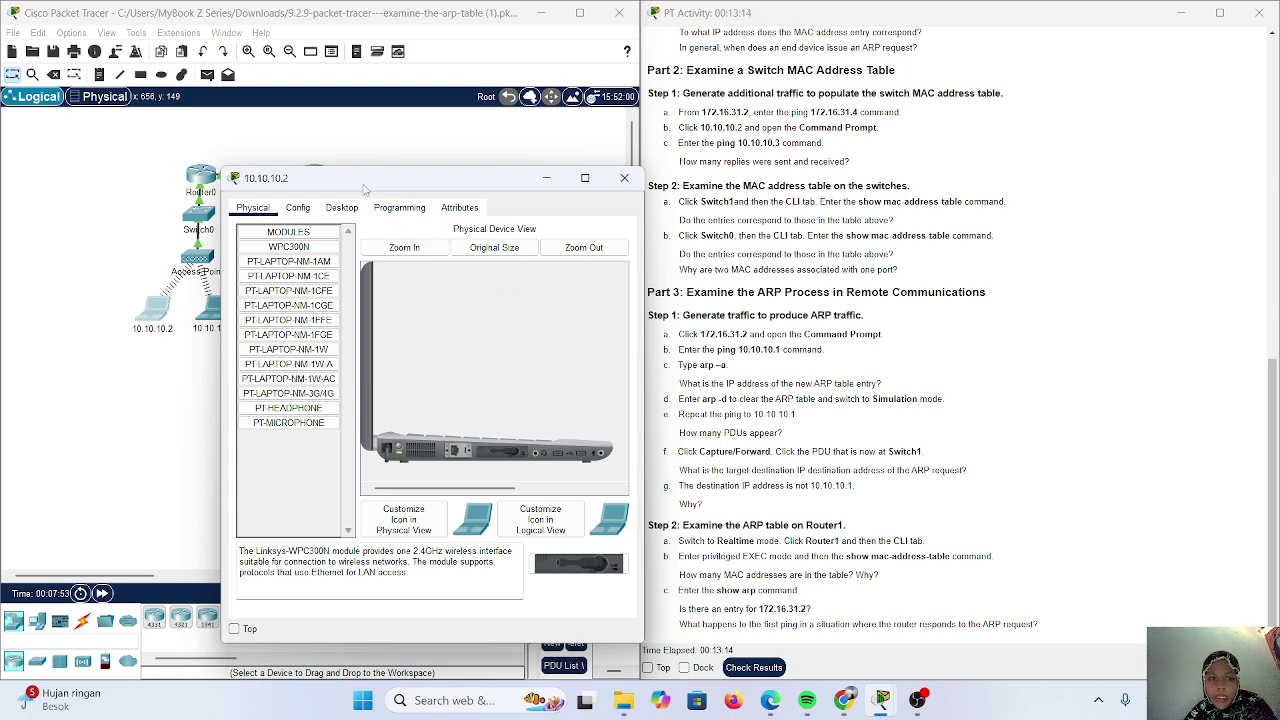
{"action": "left_click", "coordinate": [352, 211]}
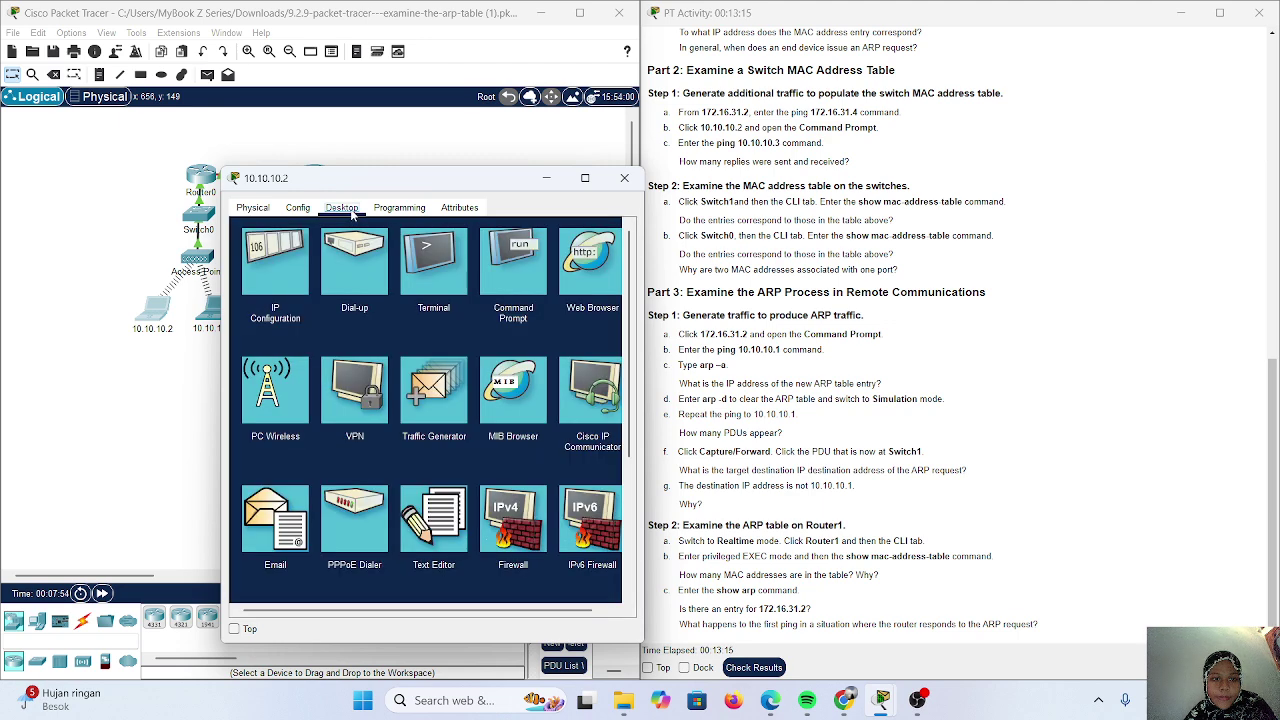
{"action": "left_click", "coordinate": [516, 266]}
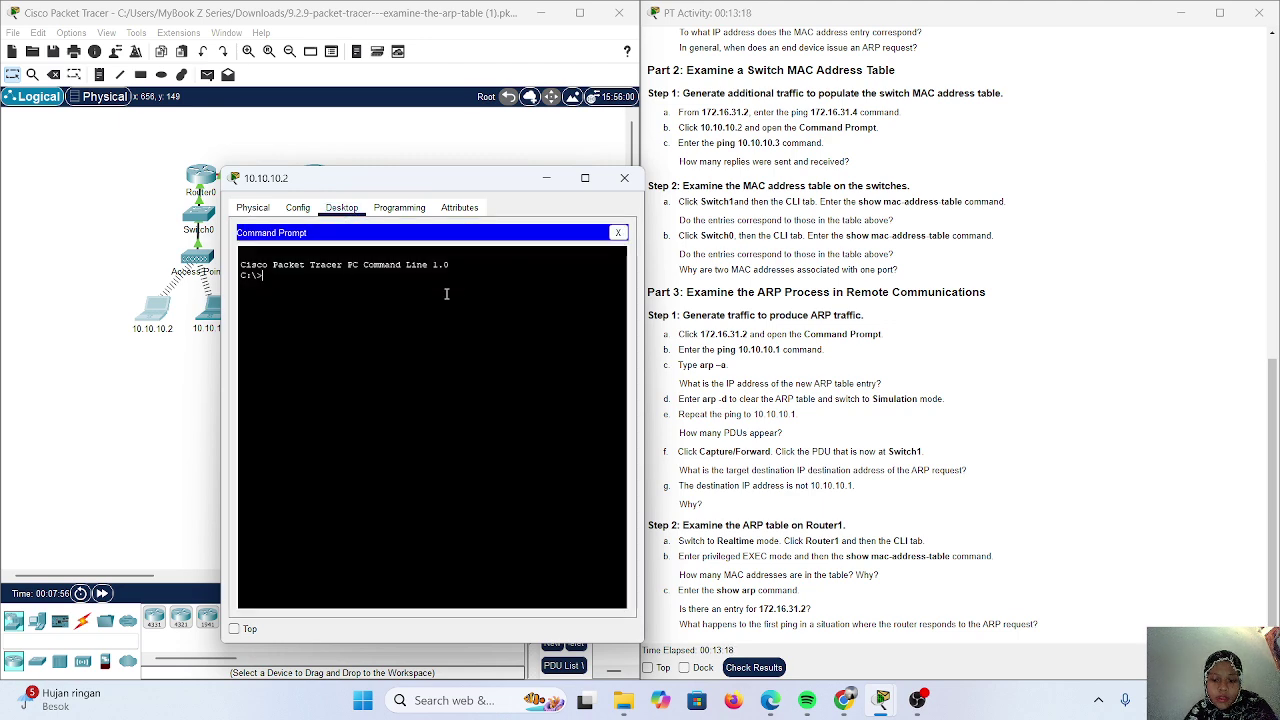
Ping 10.10.10.3 from 10.10.10.2 and minimize the laptop's window.
{"action": "type", "text": "ping "}
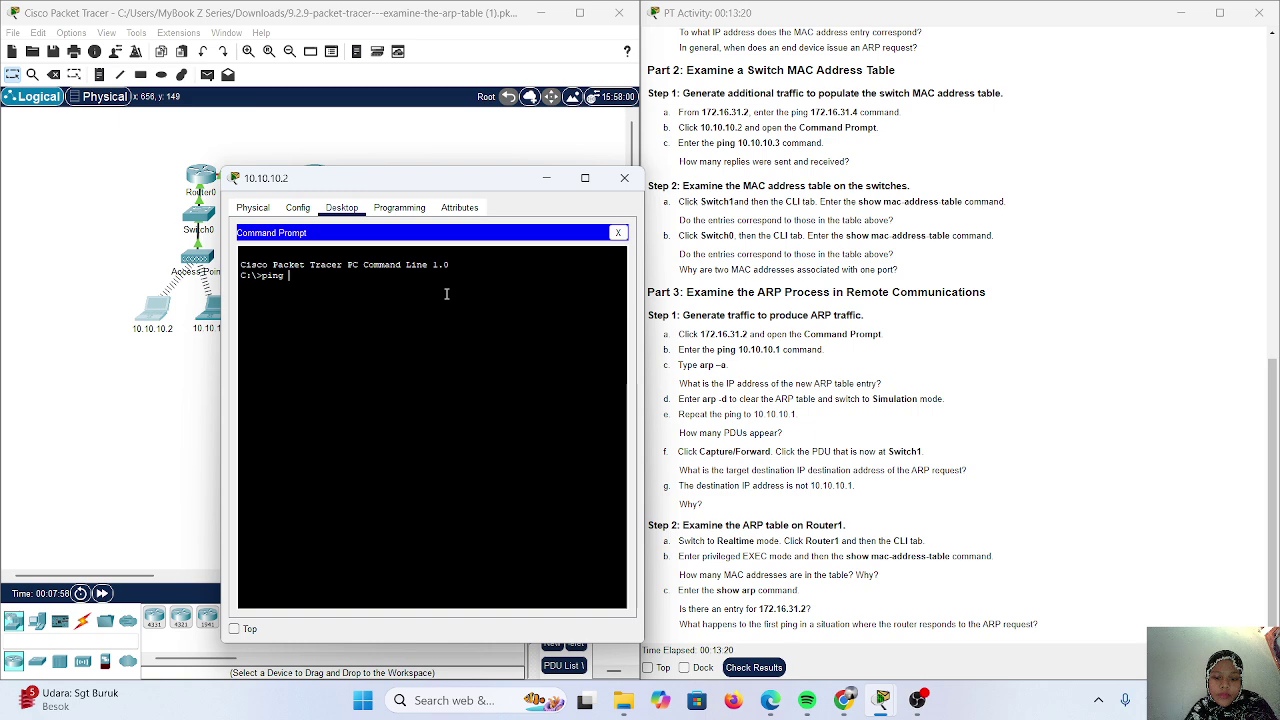
{"action": "type", "text": "10."}
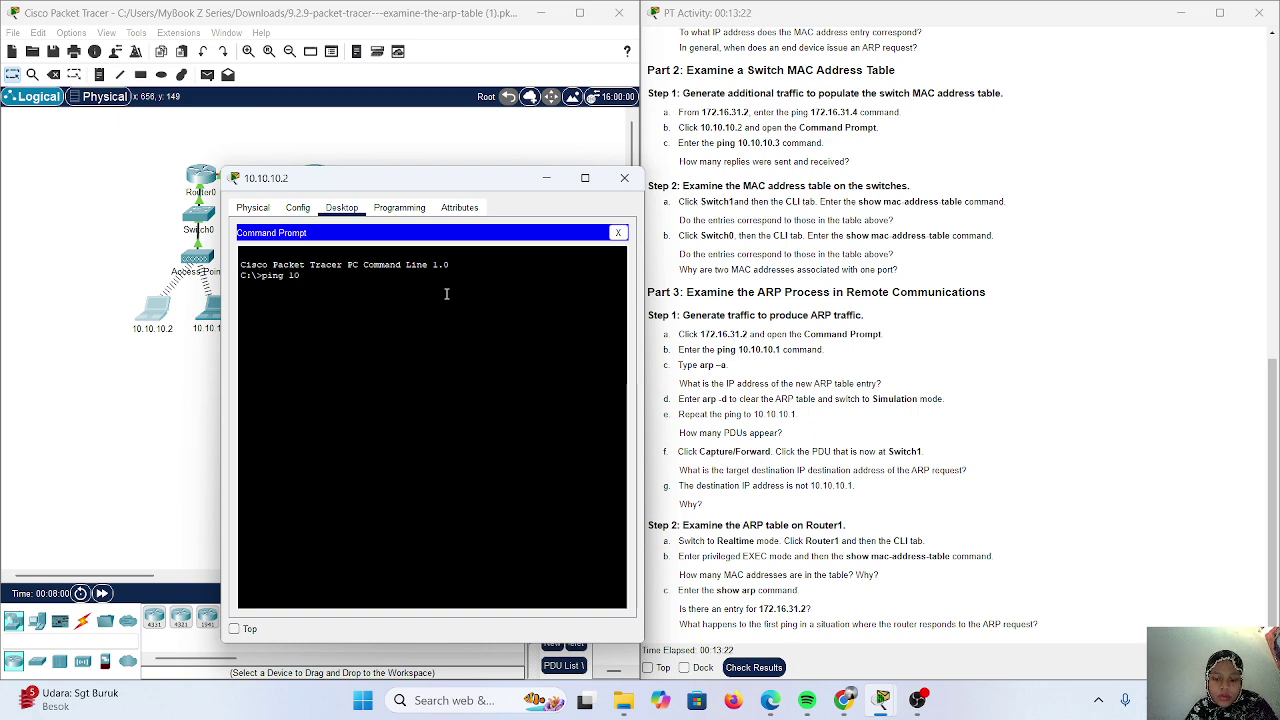
{"action": "type", "text": "10.10."}
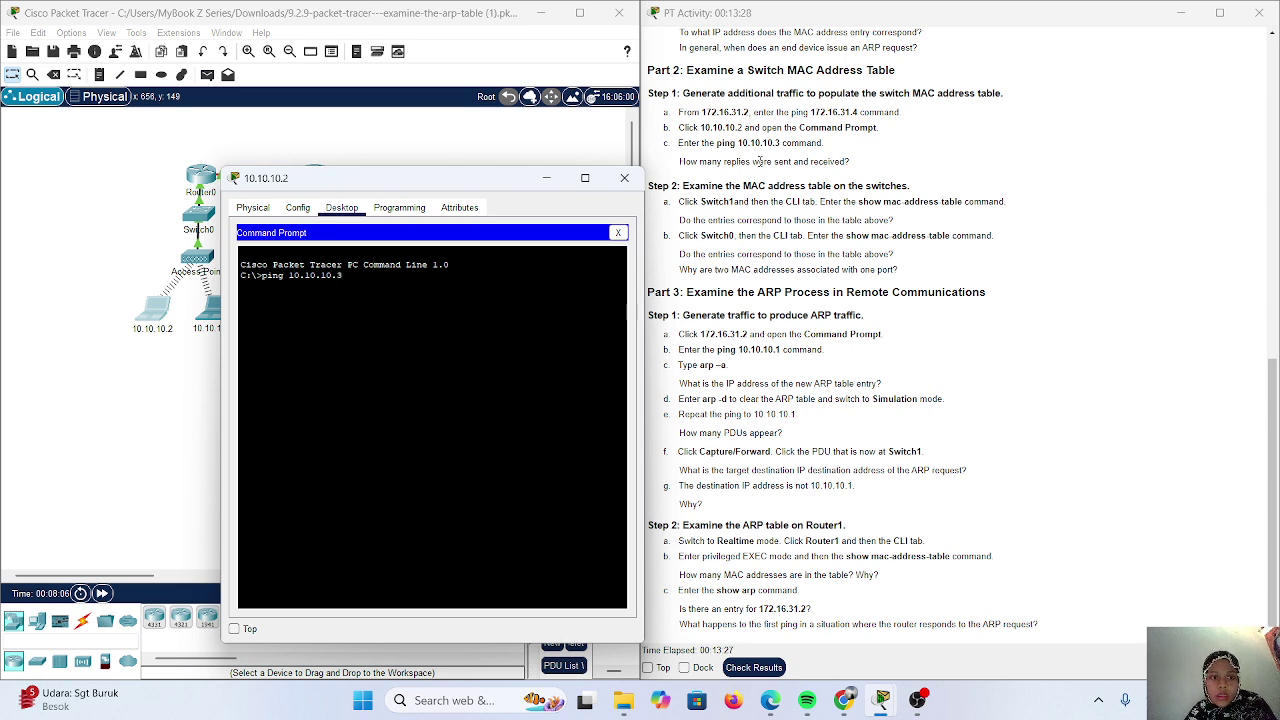
{"action": "type", "text": "3"}
{"action": "key", "text": "Return"}
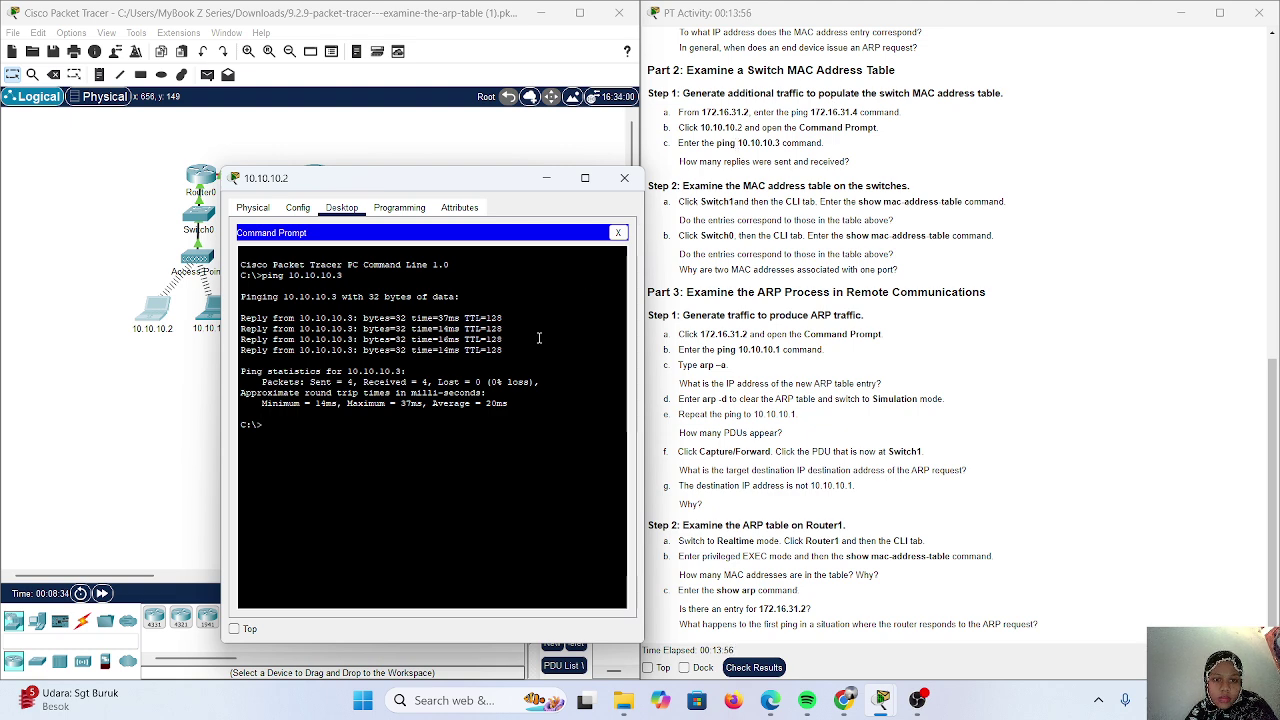
{"action": "left_click", "coordinate": [545, 178]}
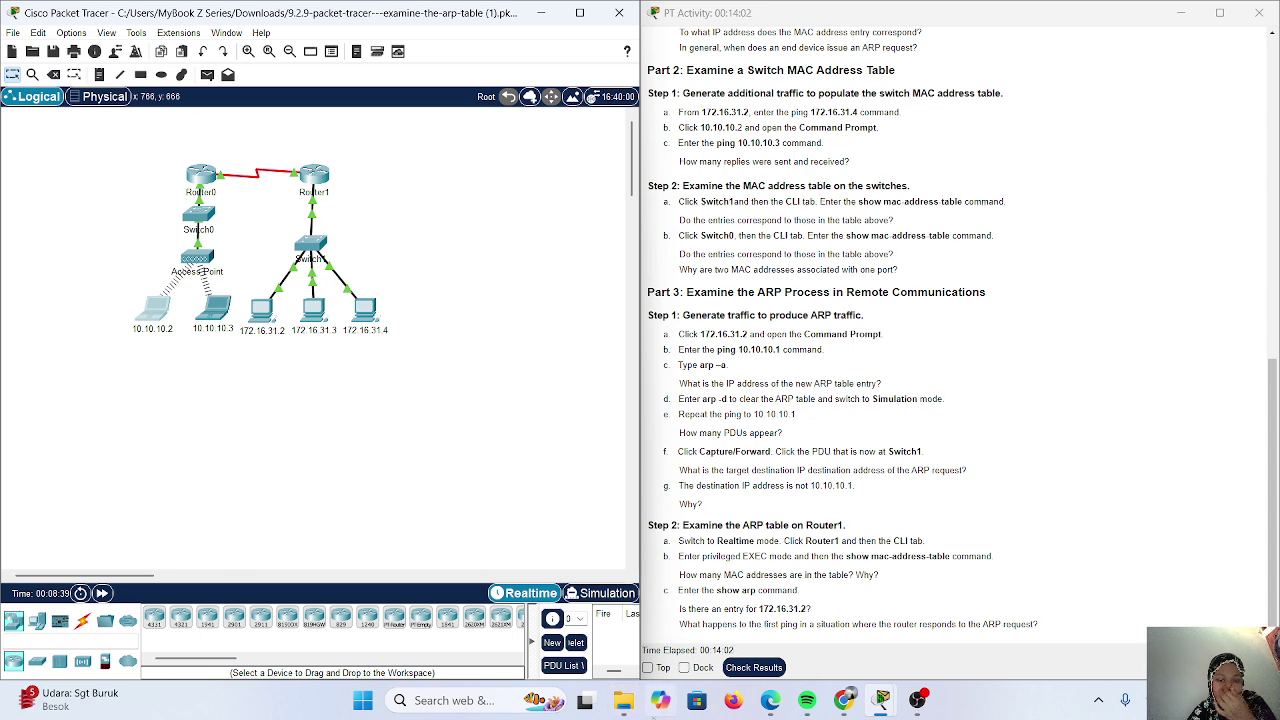
Switch to Simulation mode, repeat the ping to 172.16.31.4 from 172.16.31.2, and minimize the device window.
{"action": "left_click", "coordinate": [606, 593]}
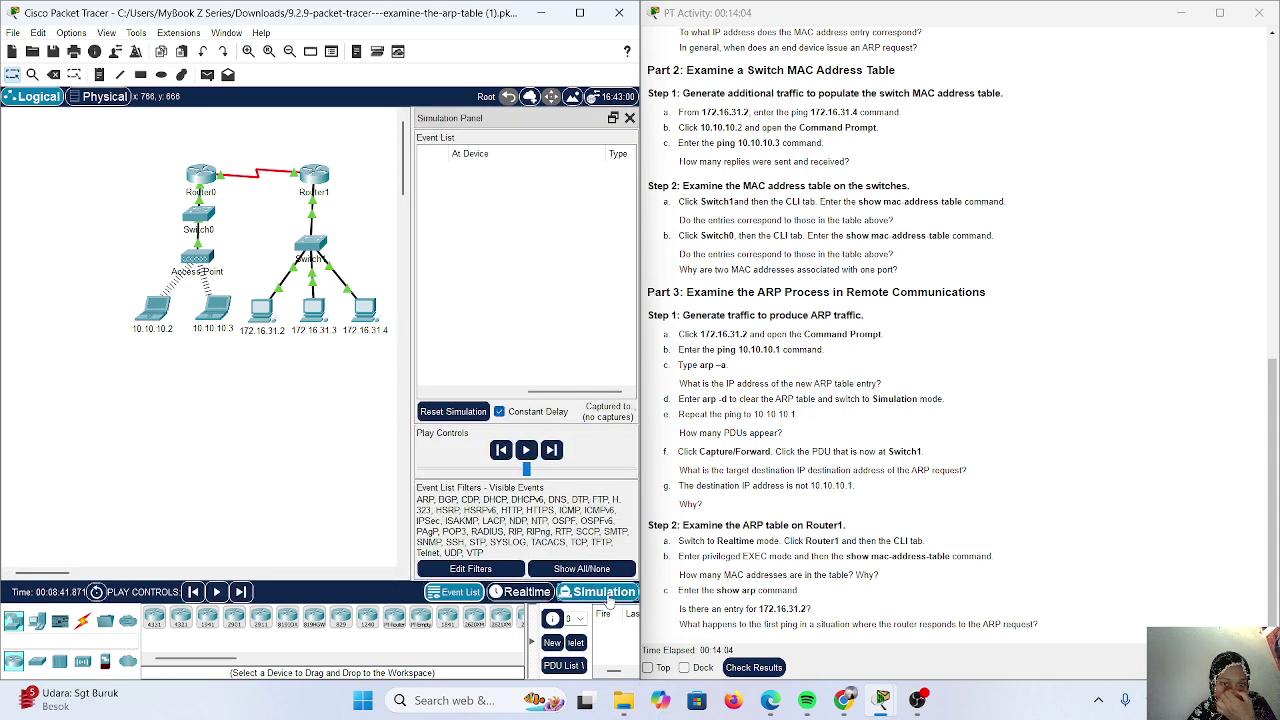
{"action": "left_click", "coordinate": [265, 312]}
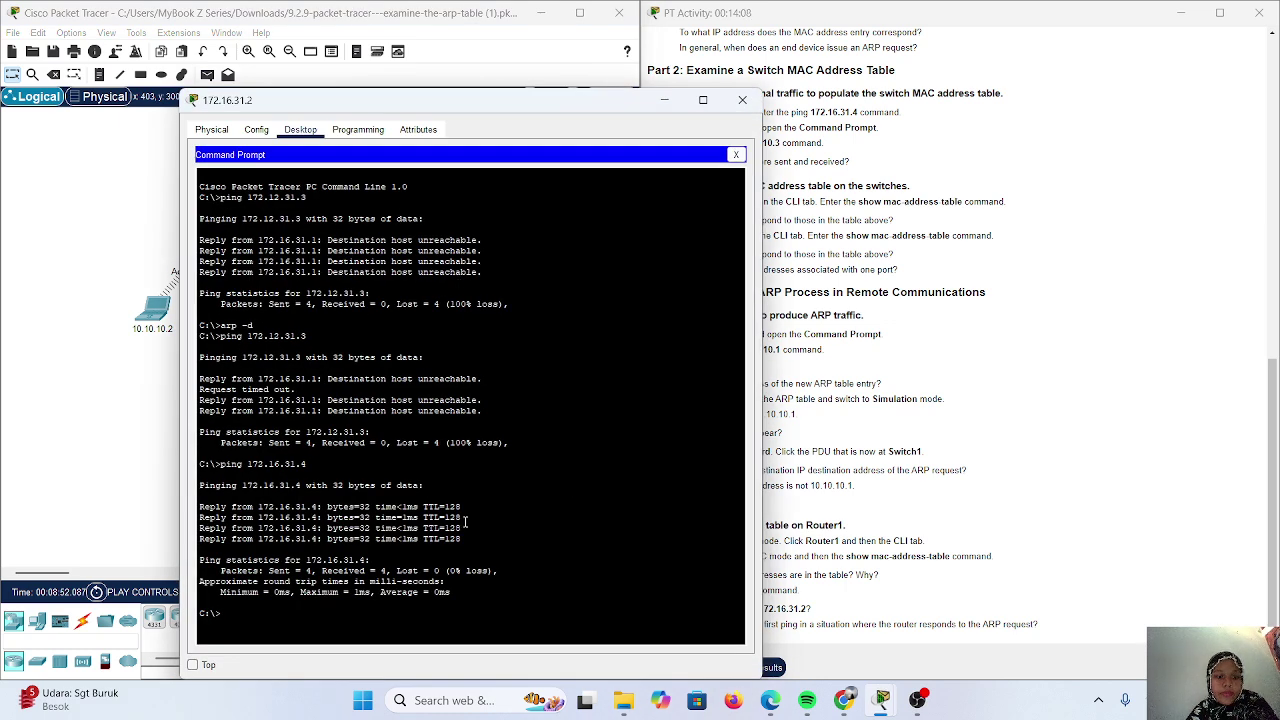
{"action": "key", "text": "Up"}
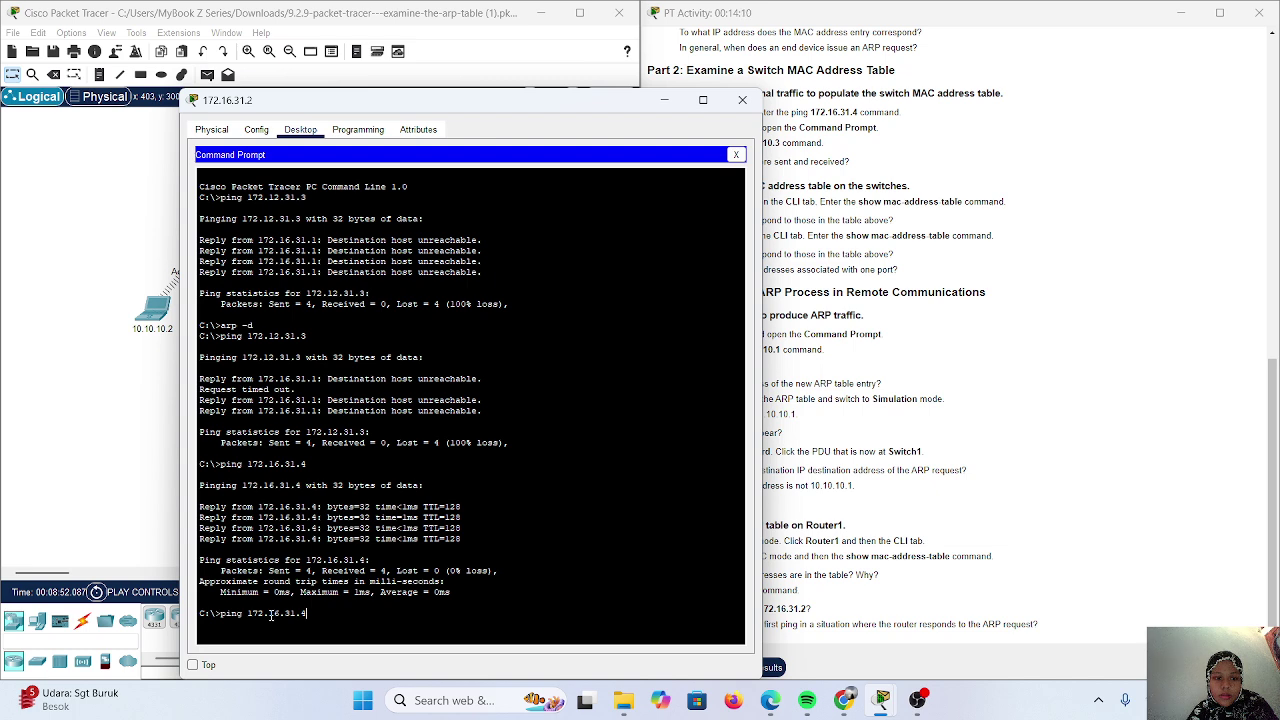
{"action": "key", "text": "Return"}
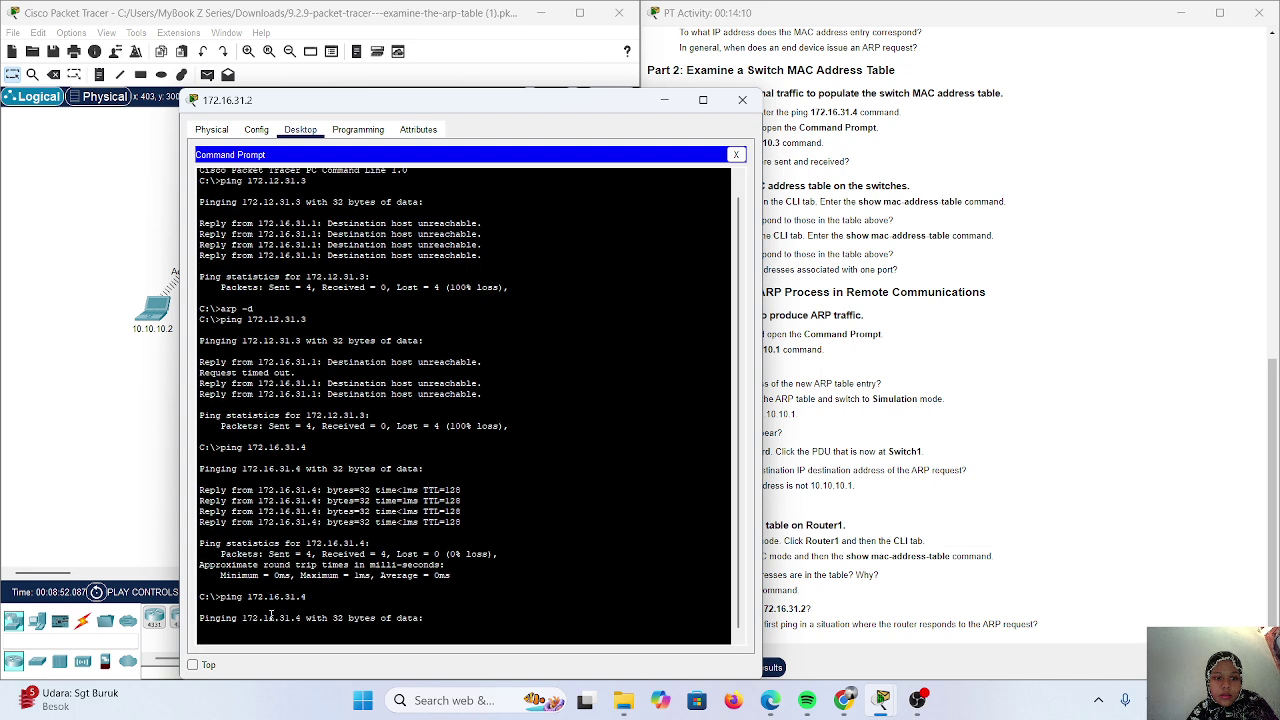
{"action": "left_click", "coordinate": [666, 100]}
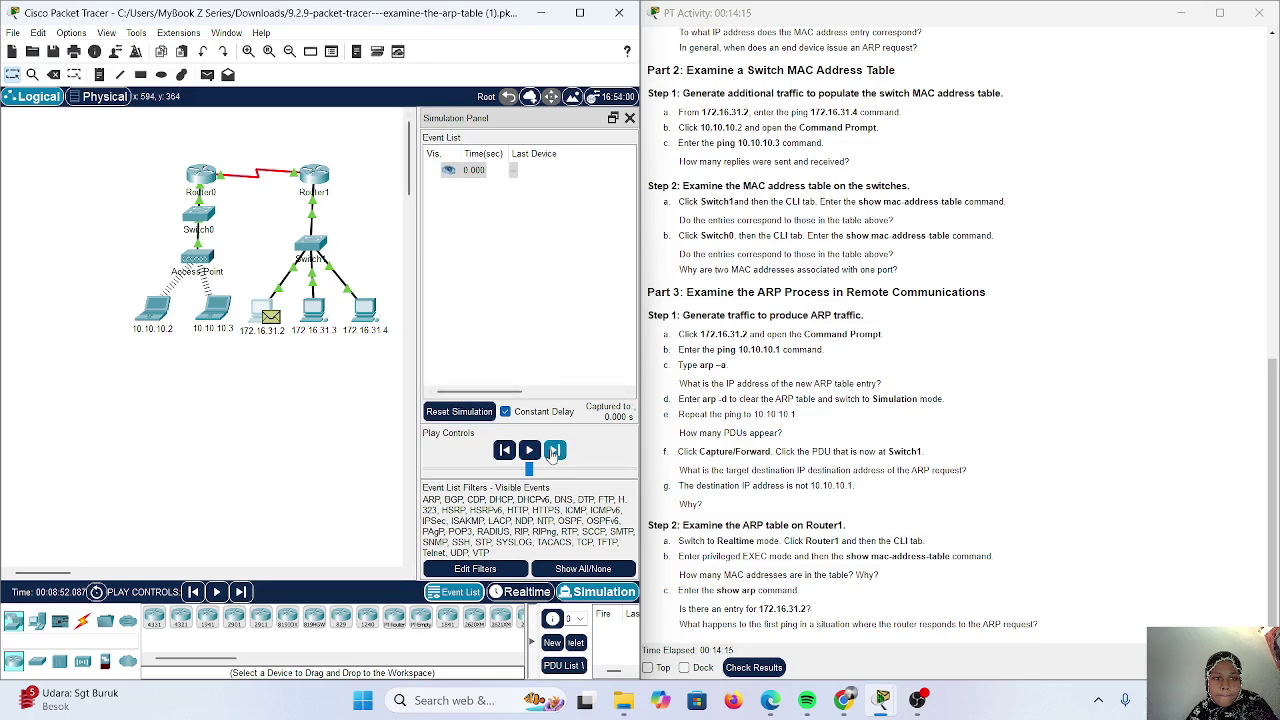
Repeat the ping to 10.10.10.3 from 10.10.10.2 in Simulation mode and minimize the device window.
{"action": "left_click", "coordinate": [155, 312]}
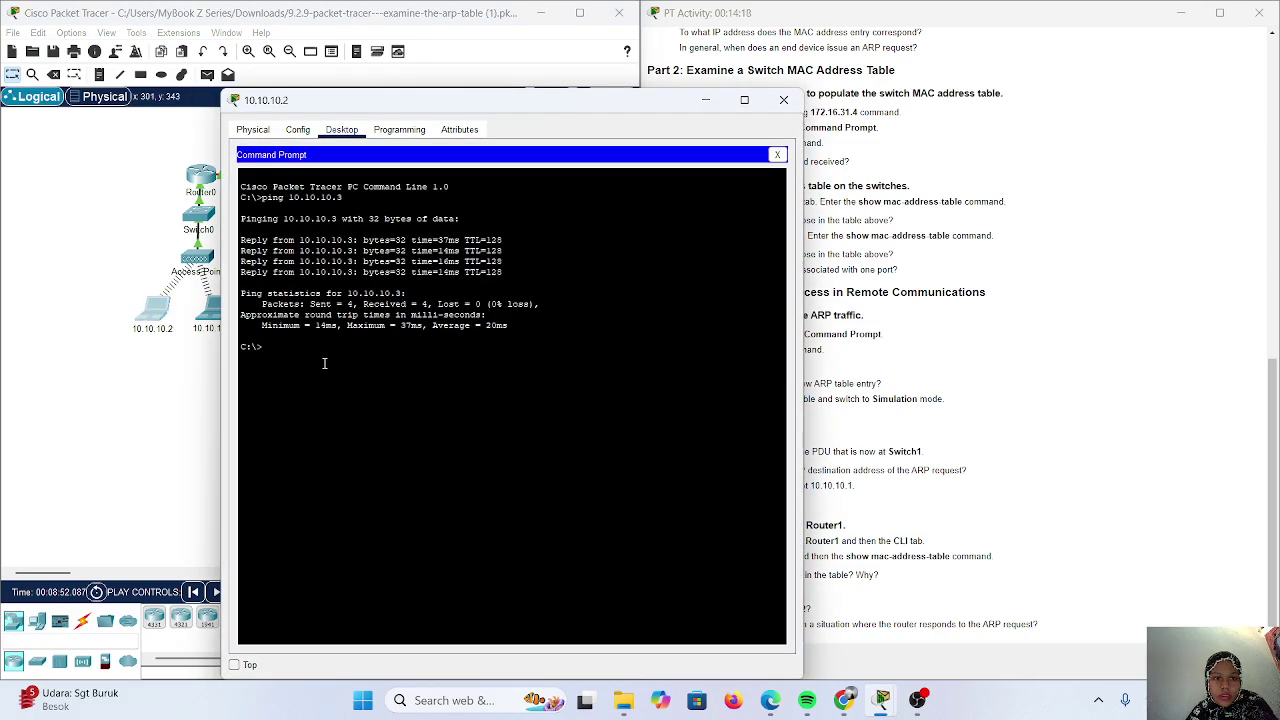
{"action": "key", "text": "Up"}
{"action": "key", "text": "Return"}
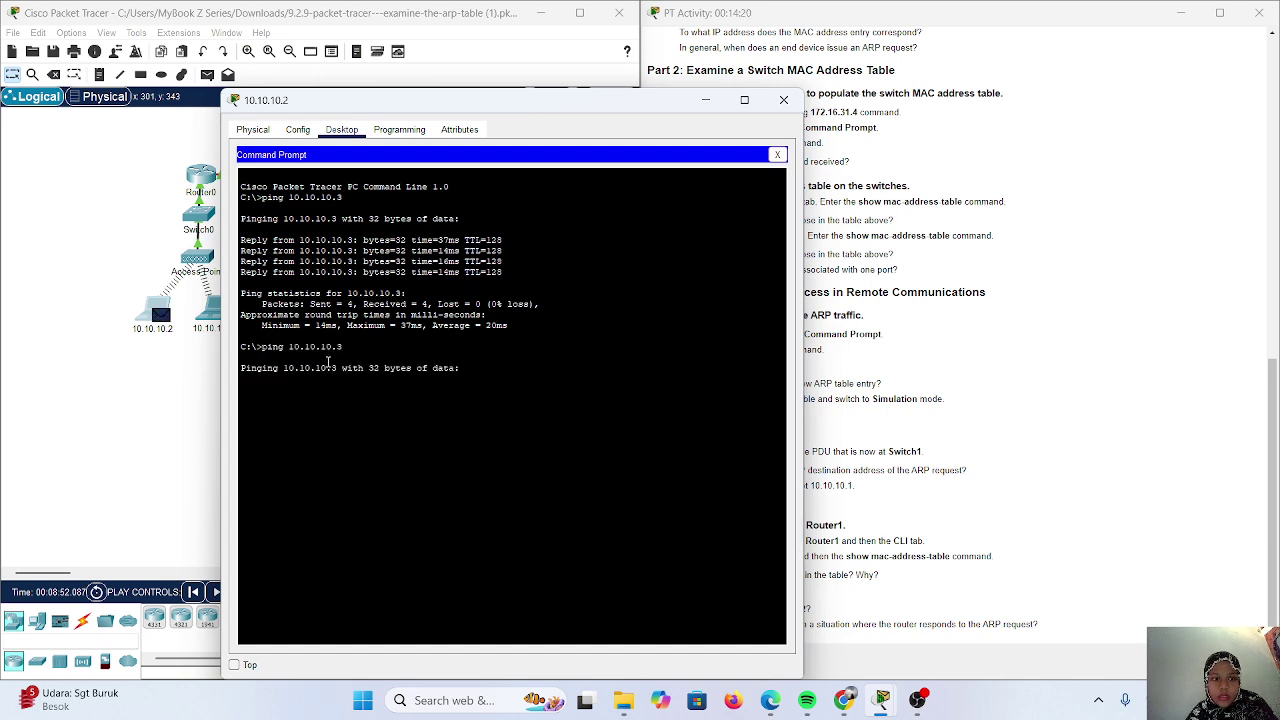
{"action": "left_click", "coordinate": [705, 100]}
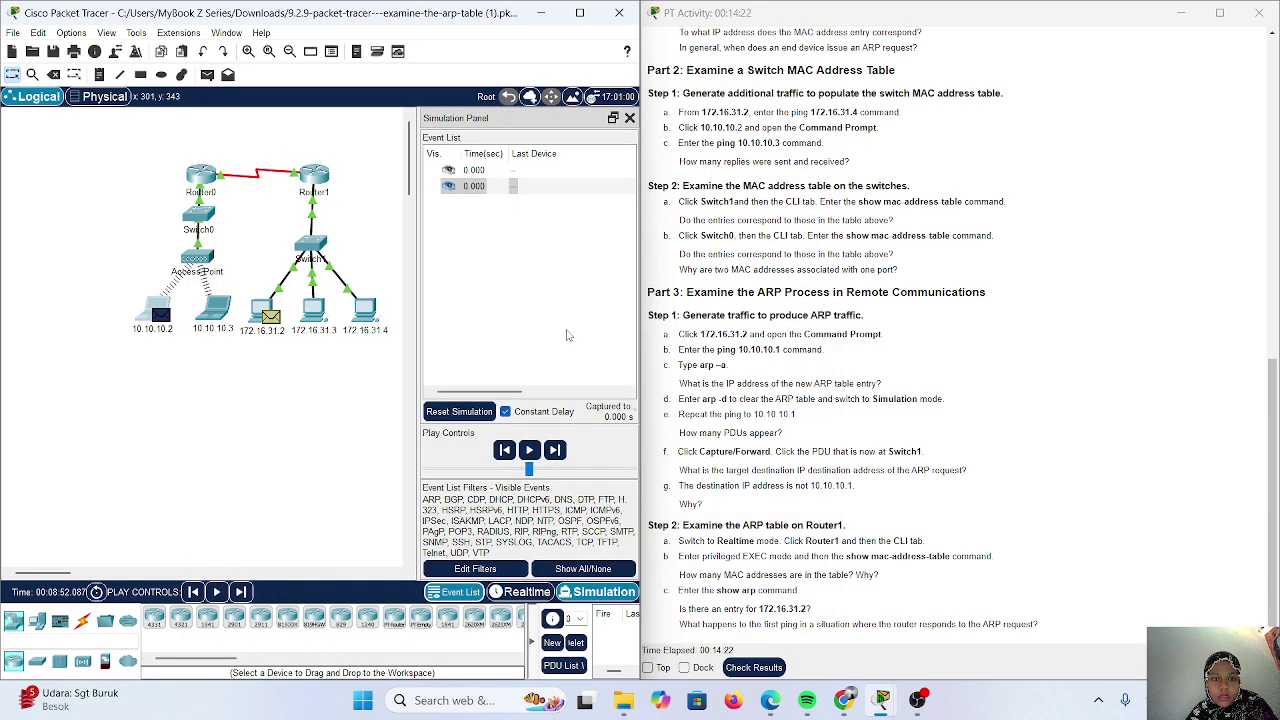
Advance the simulation five captures forward to follow both pings' ICMP packets through the switches and access point.
{"action": "left_click", "coordinate": [555, 451]}
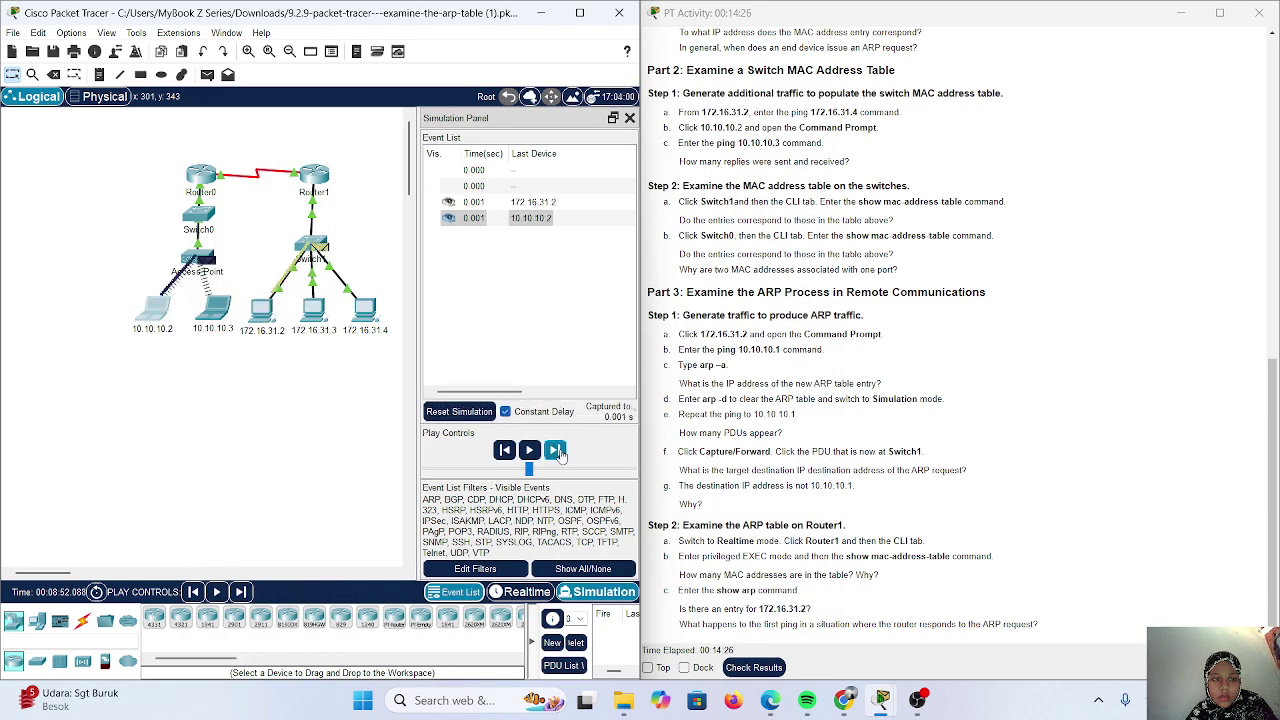
{"action": "left_click", "coordinate": [558, 451]}
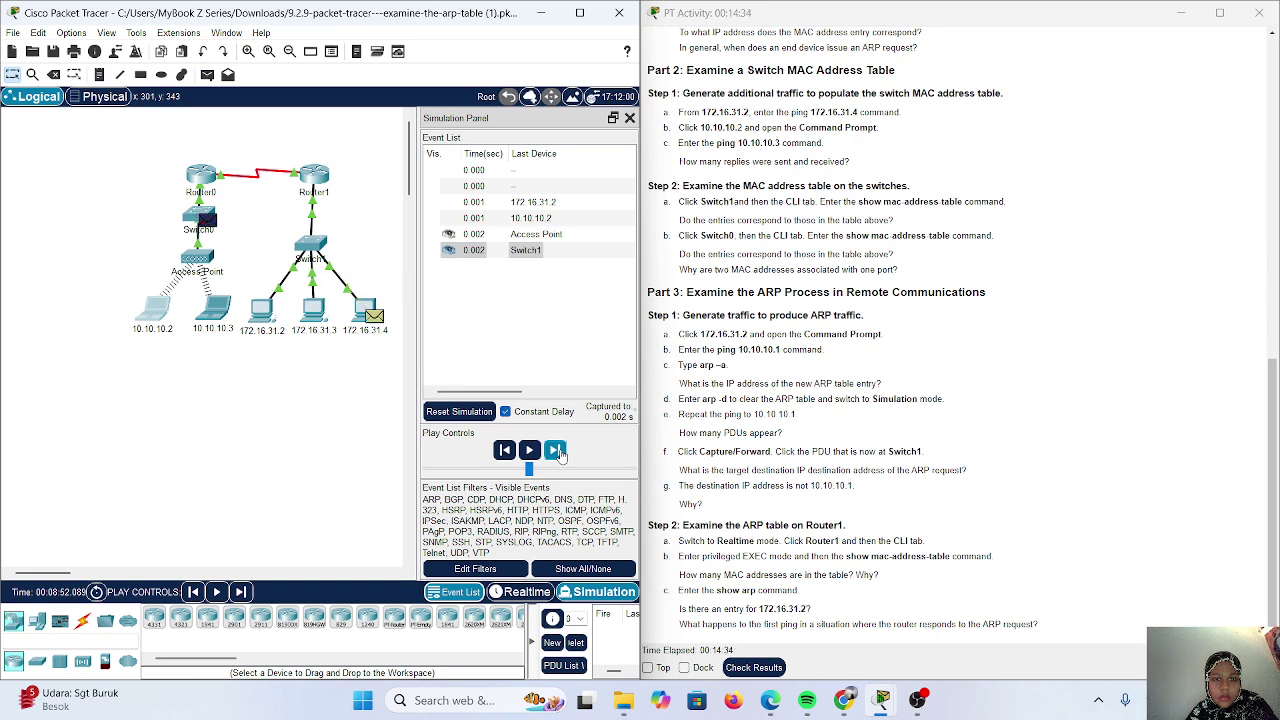
{"action": "left_click", "coordinate": [558, 452]}
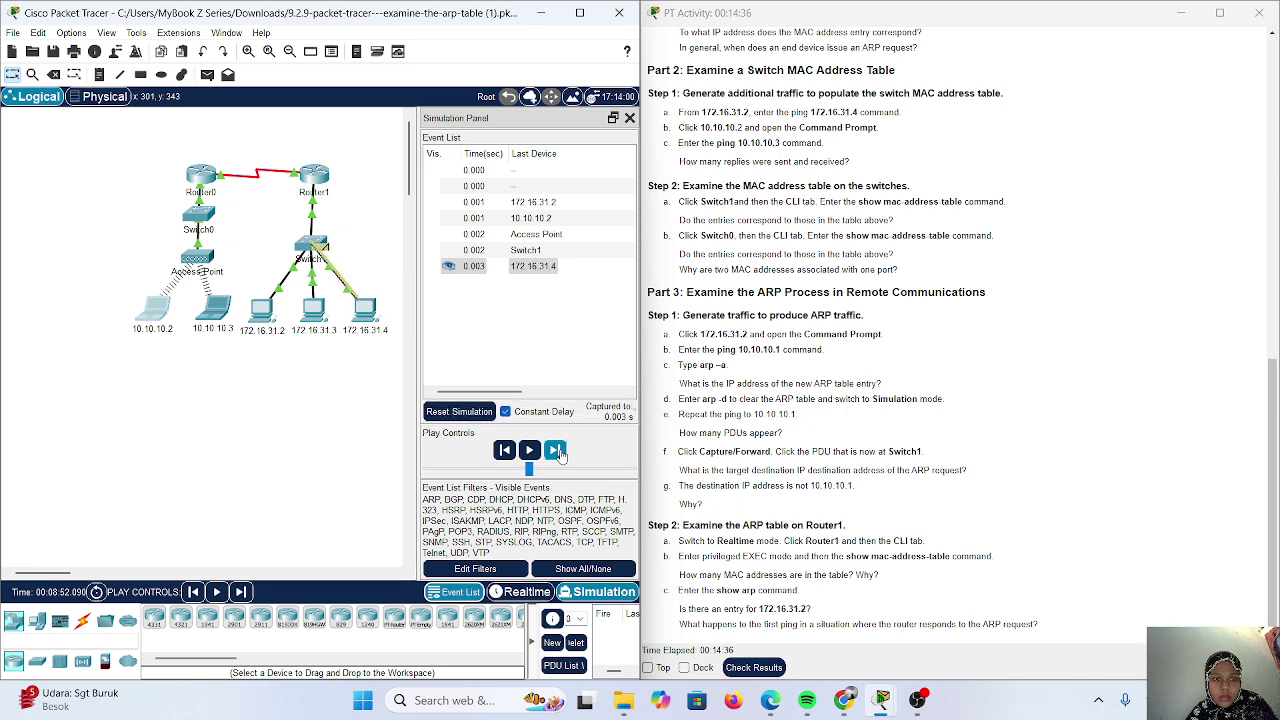
{"action": "left_click", "coordinate": [558, 452]}
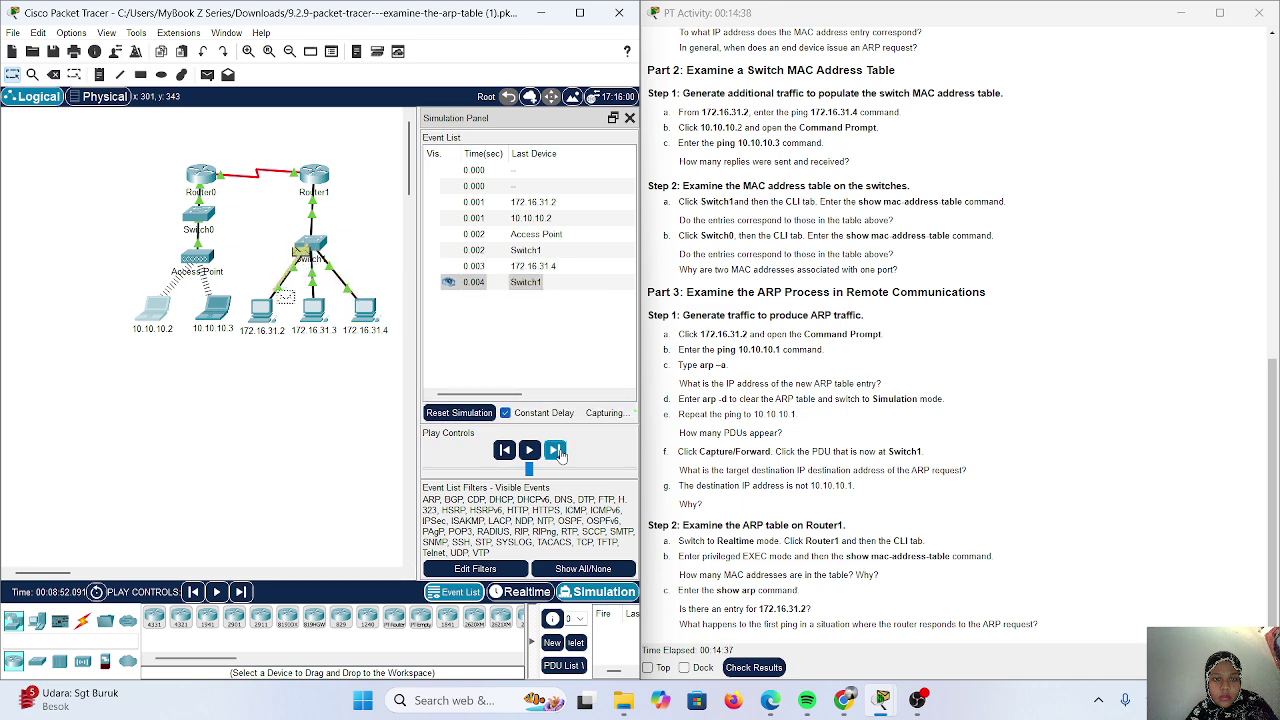
{"action": "left_click", "coordinate": [558, 452]}
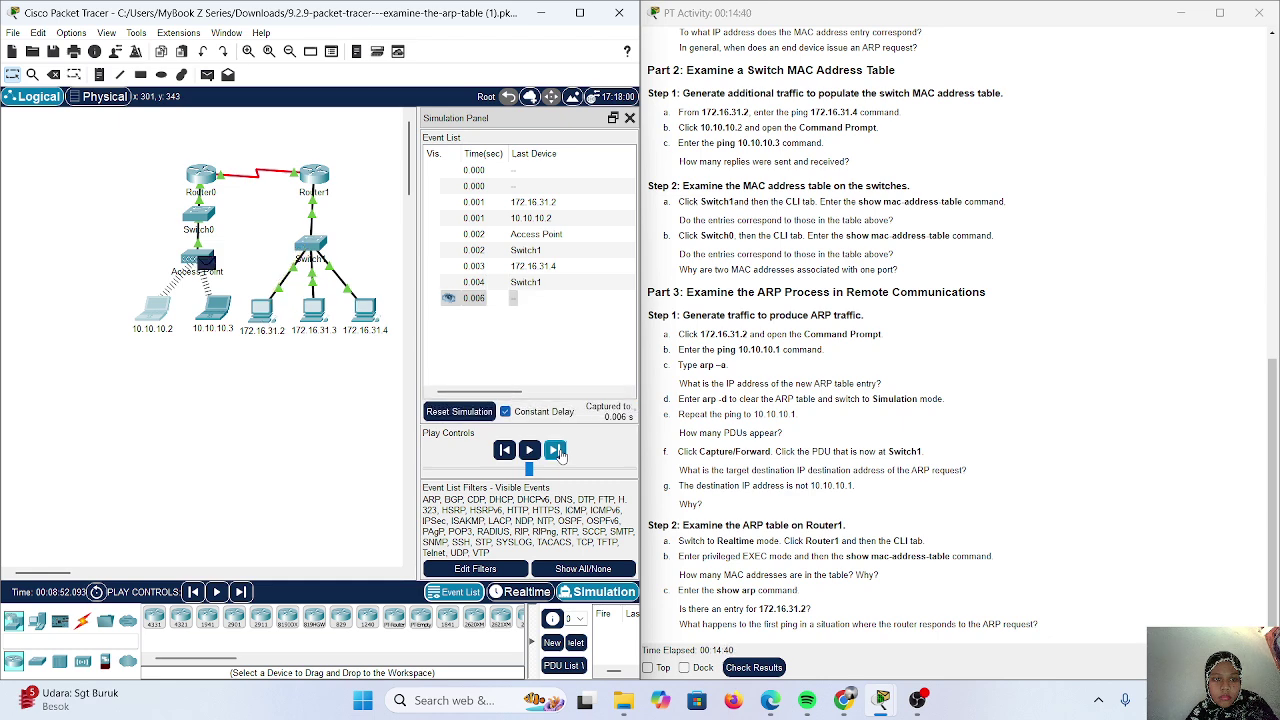
Examine the captured events' times, last devices, current devices and types in the simulation event list.
{"action": "scroll", "coordinate": [536, 336], "scroll_direction": "right", "scroll_amount": 3}
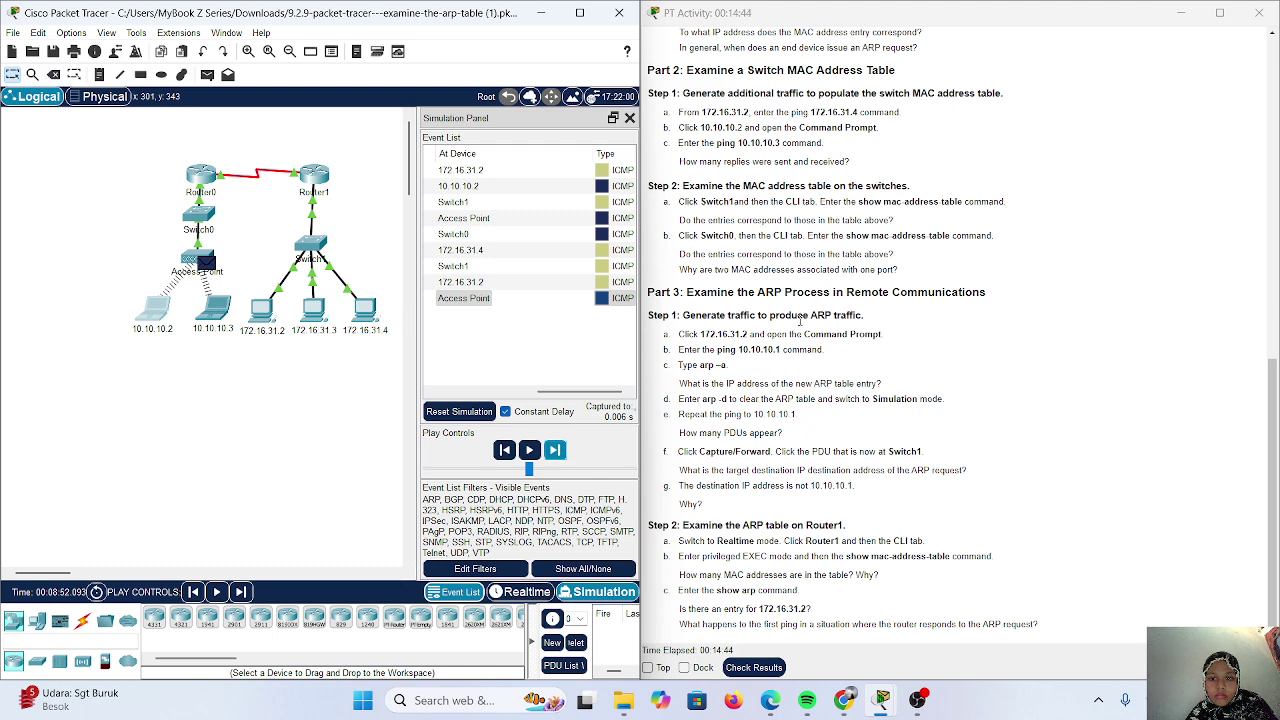
{"action": "scroll", "coordinate": [497, 287], "scroll_direction": "left", "scroll_amount": 3}
{"action": "scroll", "coordinate": [497, 287], "scroll_direction": "right", "scroll_amount": 3}
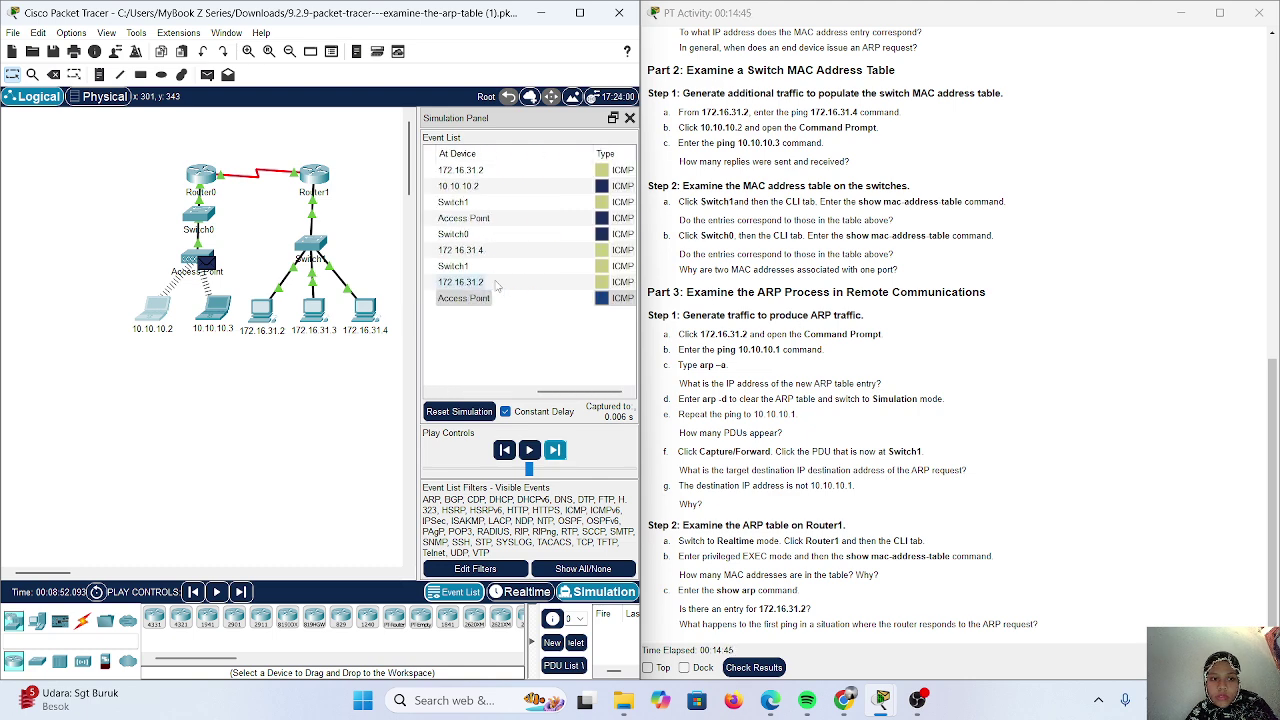
{"action": "scroll", "coordinate": [540, 275], "scroll_direction": "right", "scroll_amount": 2}
{"action": "scroll", "coordinate": [571, 268], "scroll_direction": "left", "scroll_amount": 4}
{"action": "scroll", "coordinate": [571, 268], "scroll_direction": "right", "scroll_amount": 3}
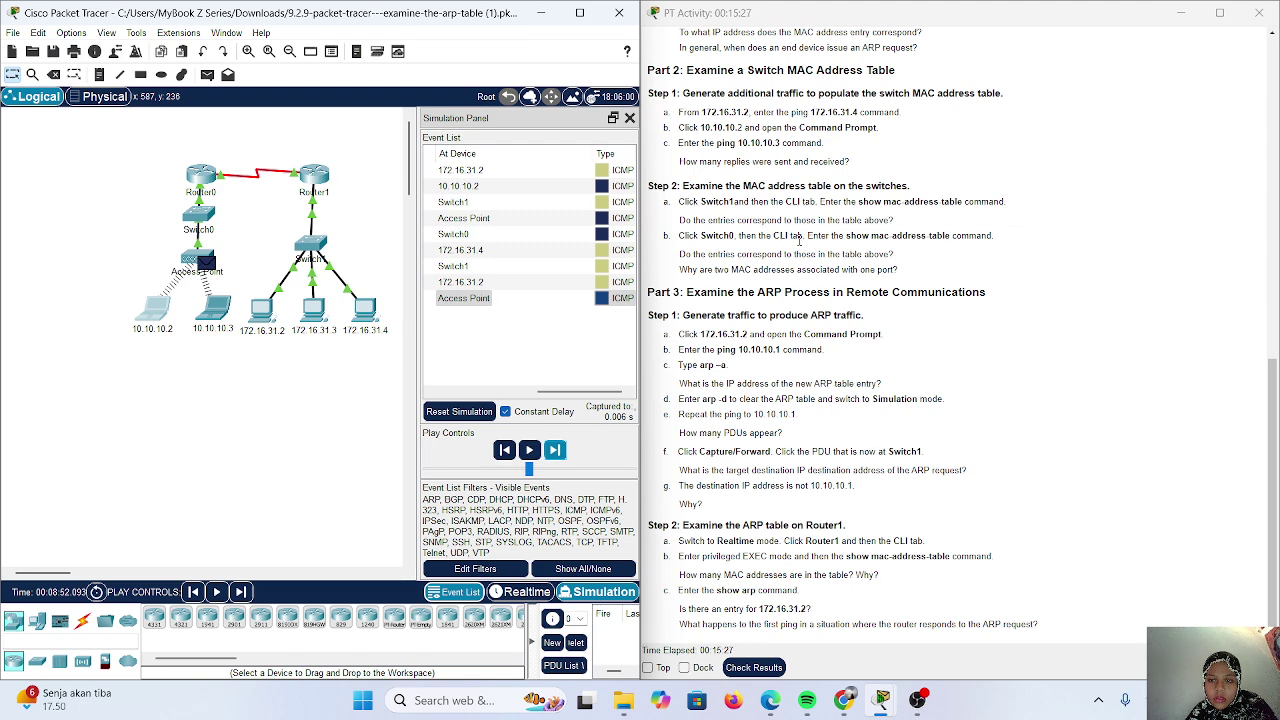
Return to Realtime mode and open Switch1's CLI at the Switch> prompt, with its window clear of the Part 2 instructions.
{"action": "left_click", "coordinate": [526, 592]}
{"action": "scroll", "coordinate": [812, 283], "scroll_direction": "up", "scroll_amount": 1}
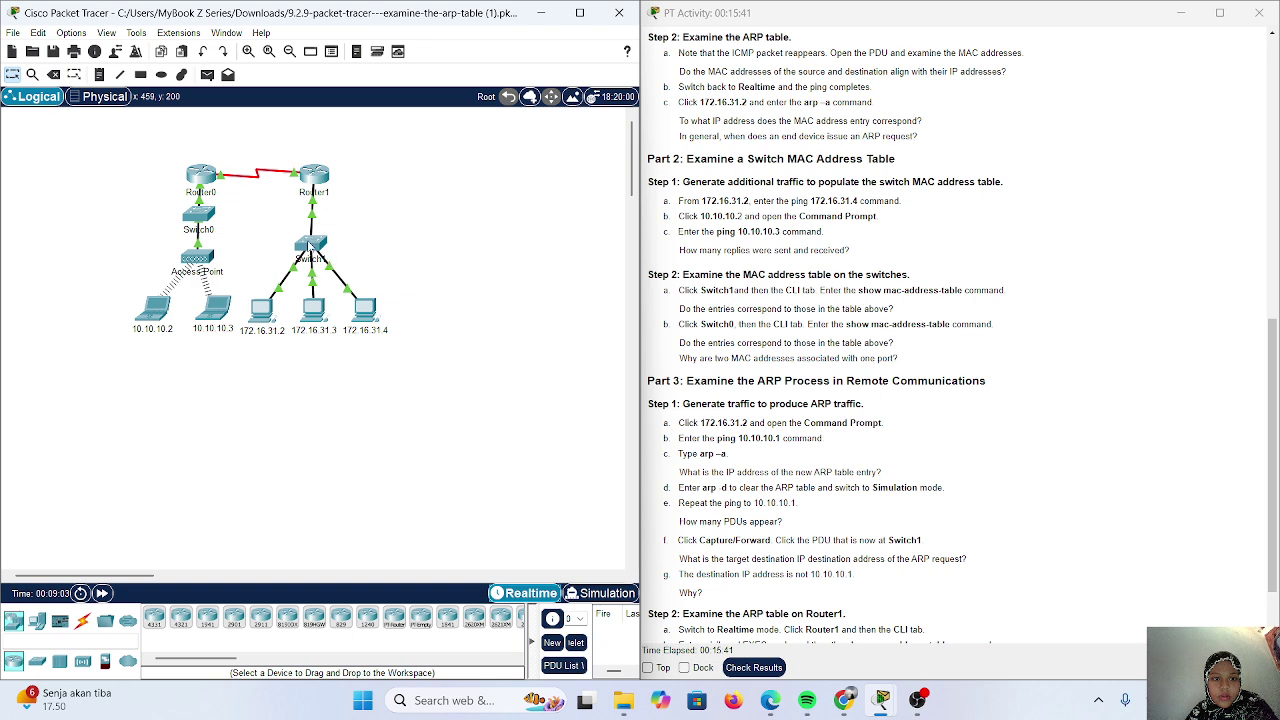
{"action": "left_click", "coordinate": [310, 246]}
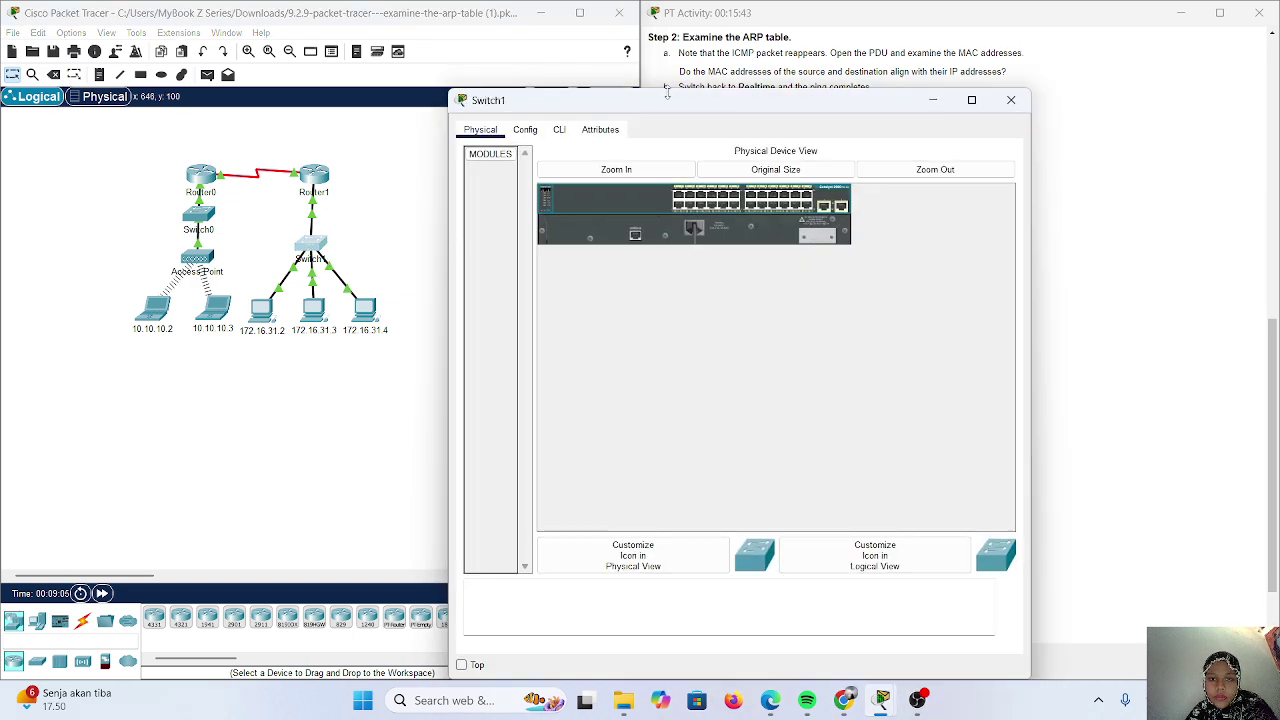
{"action": "left_click_drag", "start_coordinate": [447, 90], "coordinate": [700, 278]}
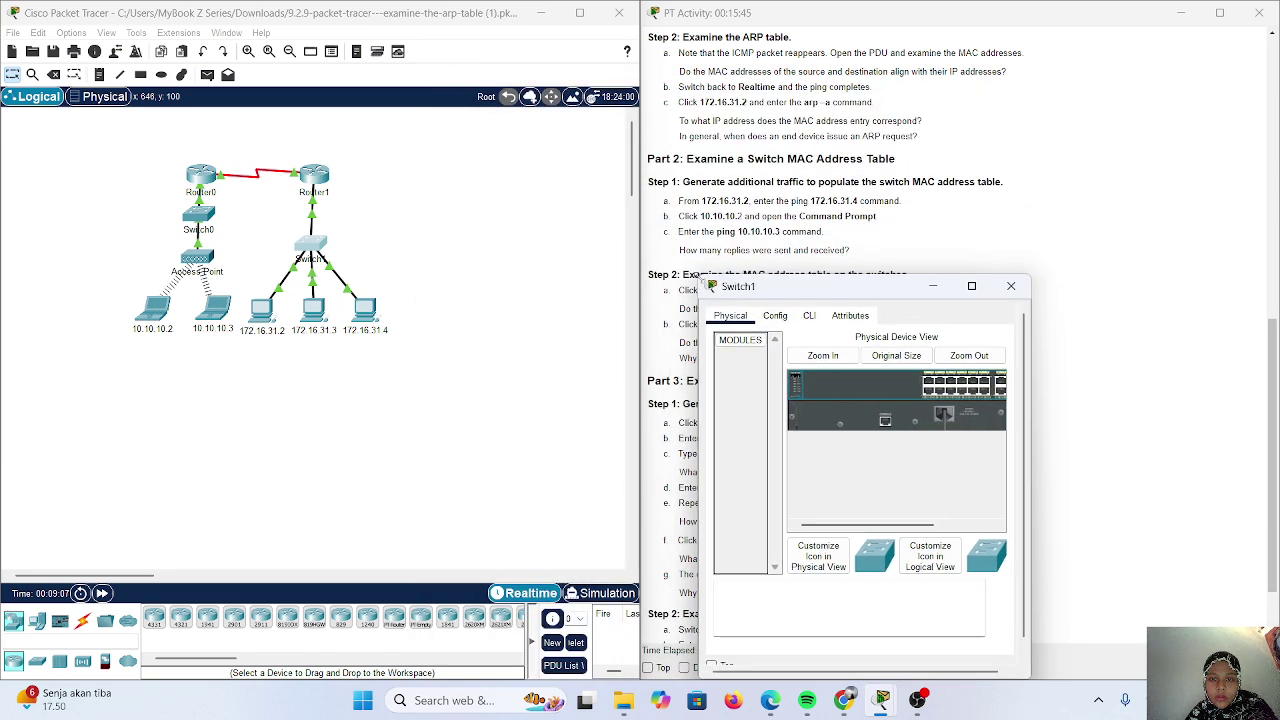
{"action": "left_click_drag", "start_coordinate": [819, 293], "coordinate": [430, 174]}
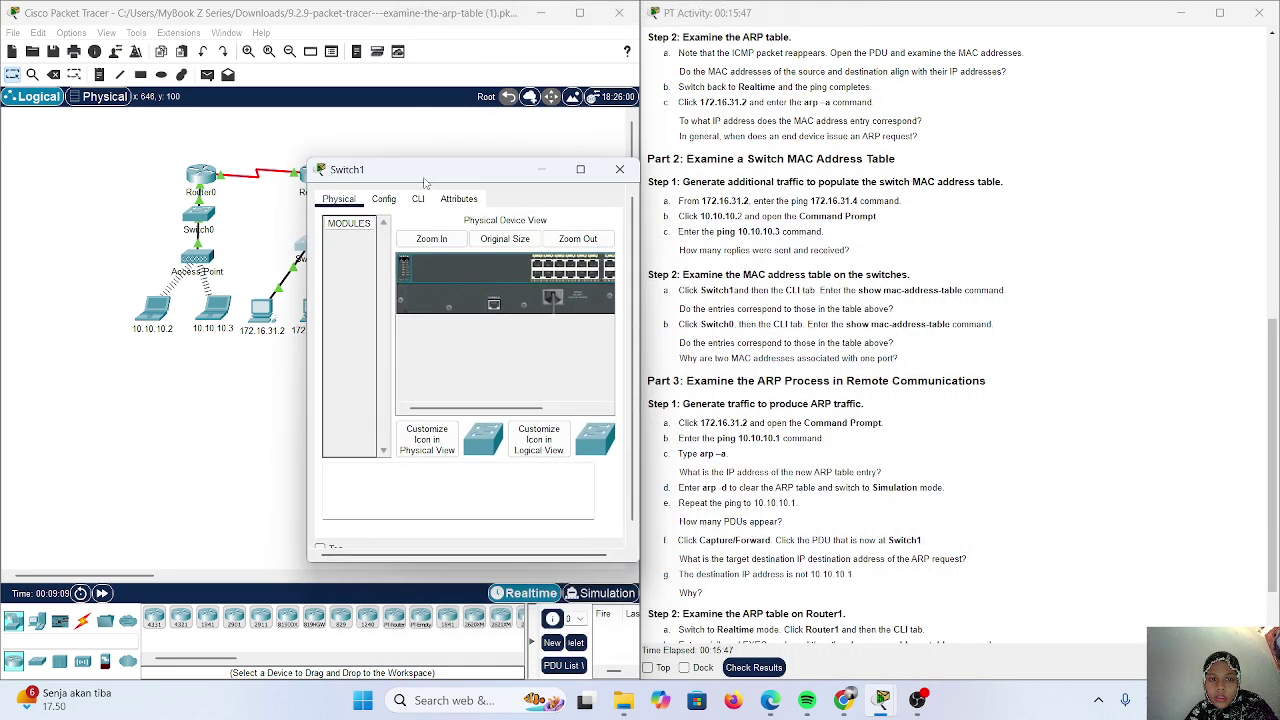
{"action": "left_click", "coordinate": [418, 200]}
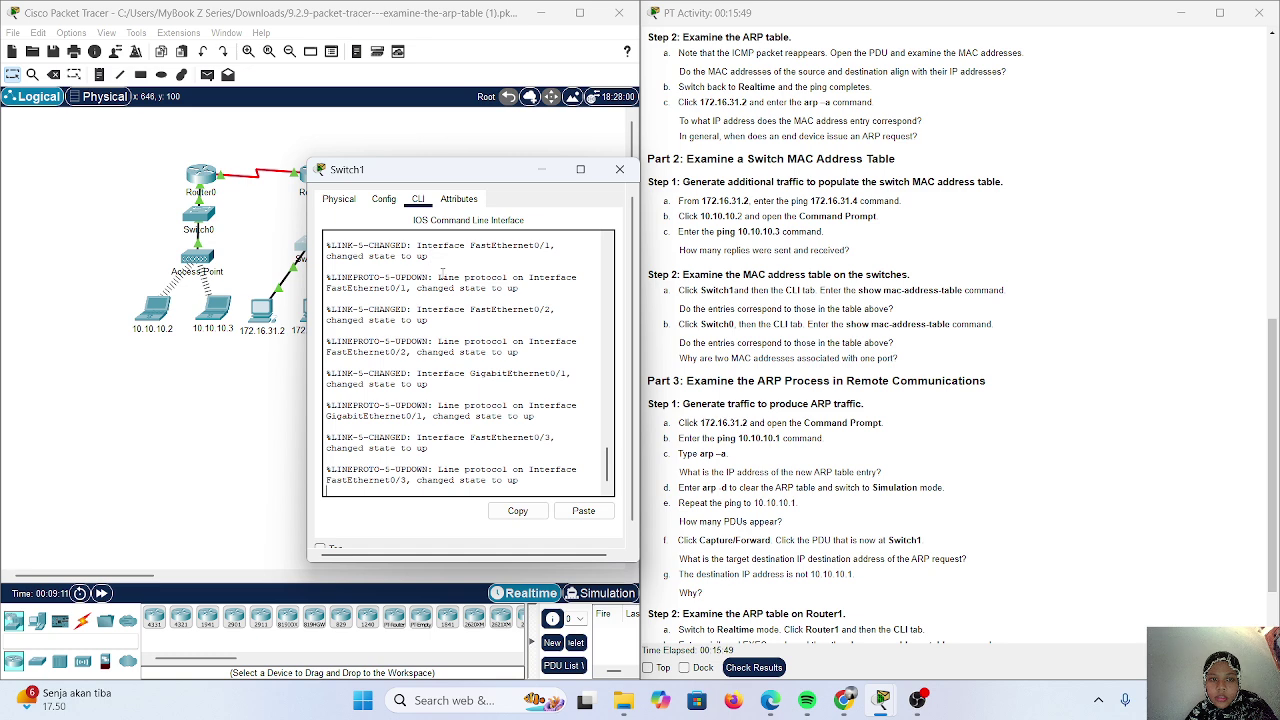
{"action": "scroll", "coordinate": [445, 372], "scroll_direction": "down", "scroll_amount": 1}
{"action": "key", "text": "Return"}
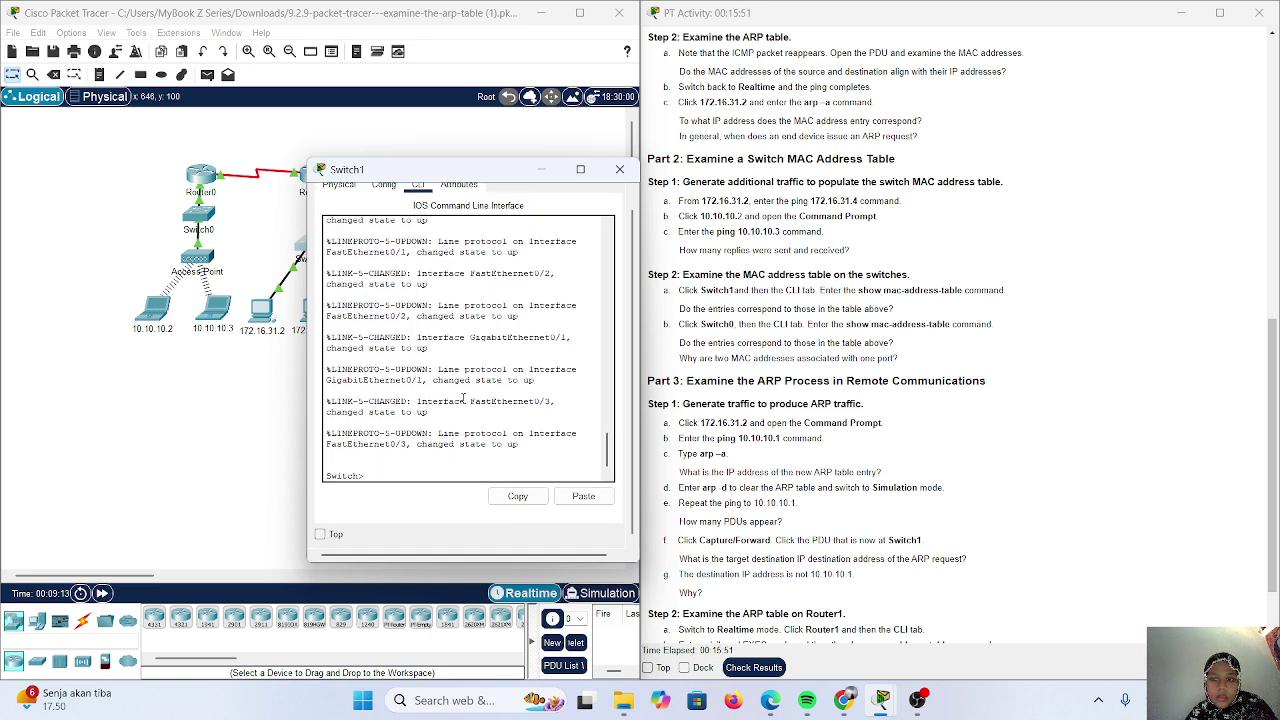
Run the show mac-address-table command on Switch1.
{"action": "type", "text": "s"}
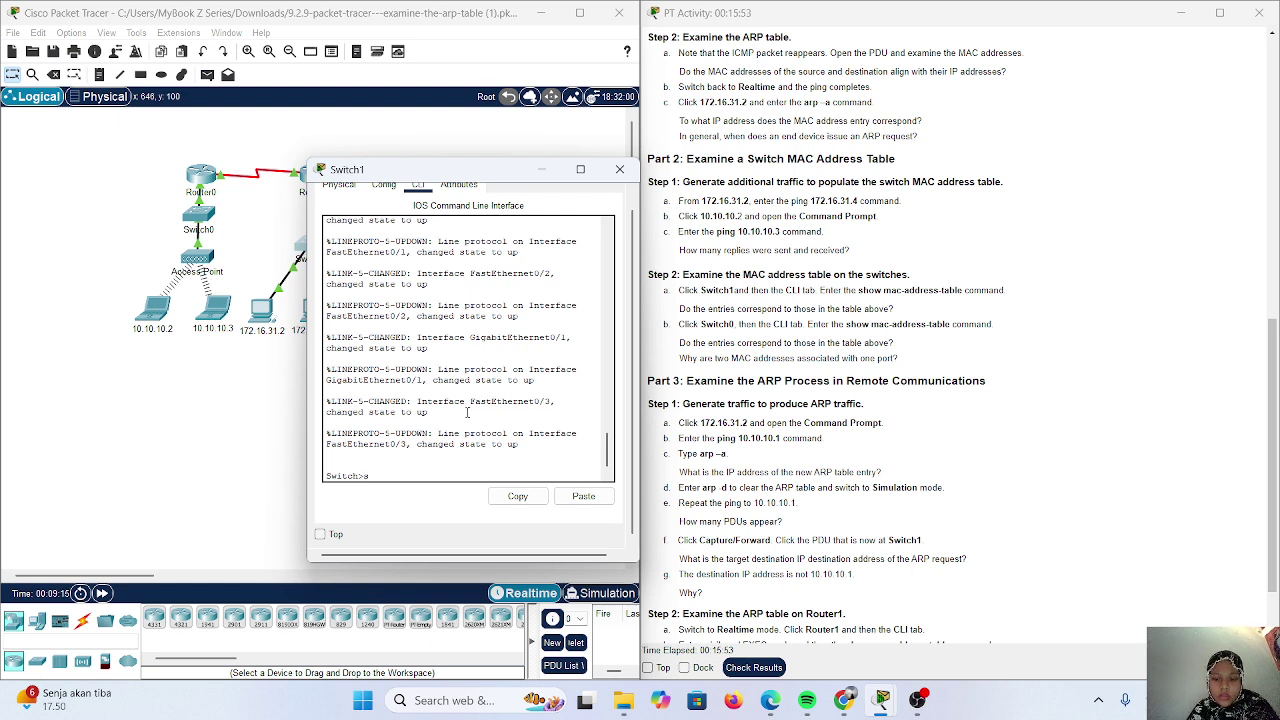
{"action": "type", "text": "ho"}
{"action": "key", "text": "BackSpace"}
{"action": "key", "text": "BackSpace"}
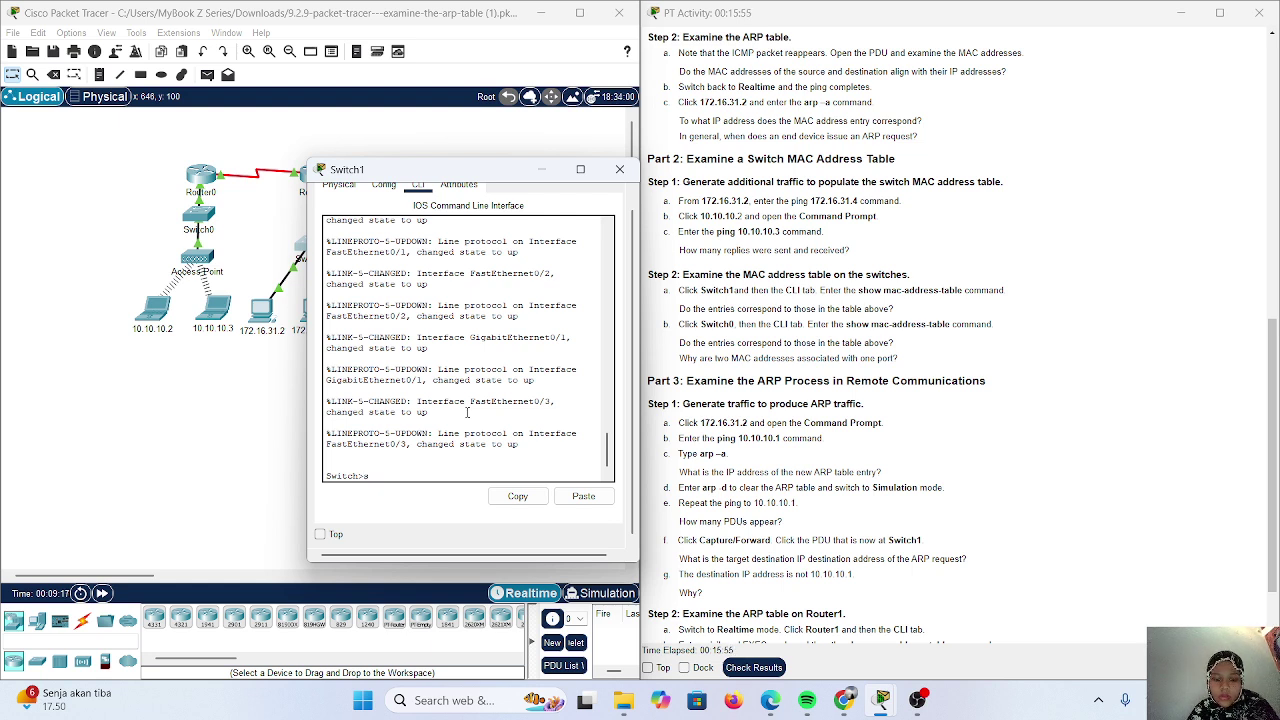
{"action": "type", "text": "how"}
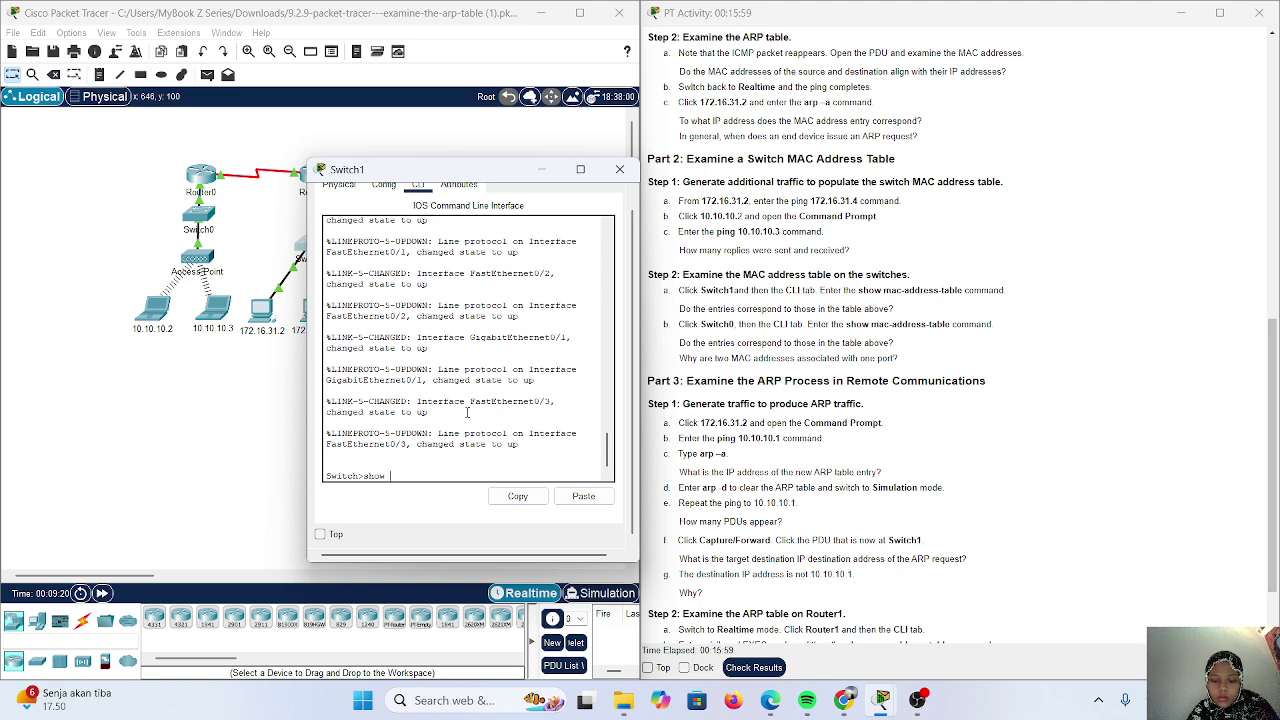
{"action": "type", "text": " mac-"}
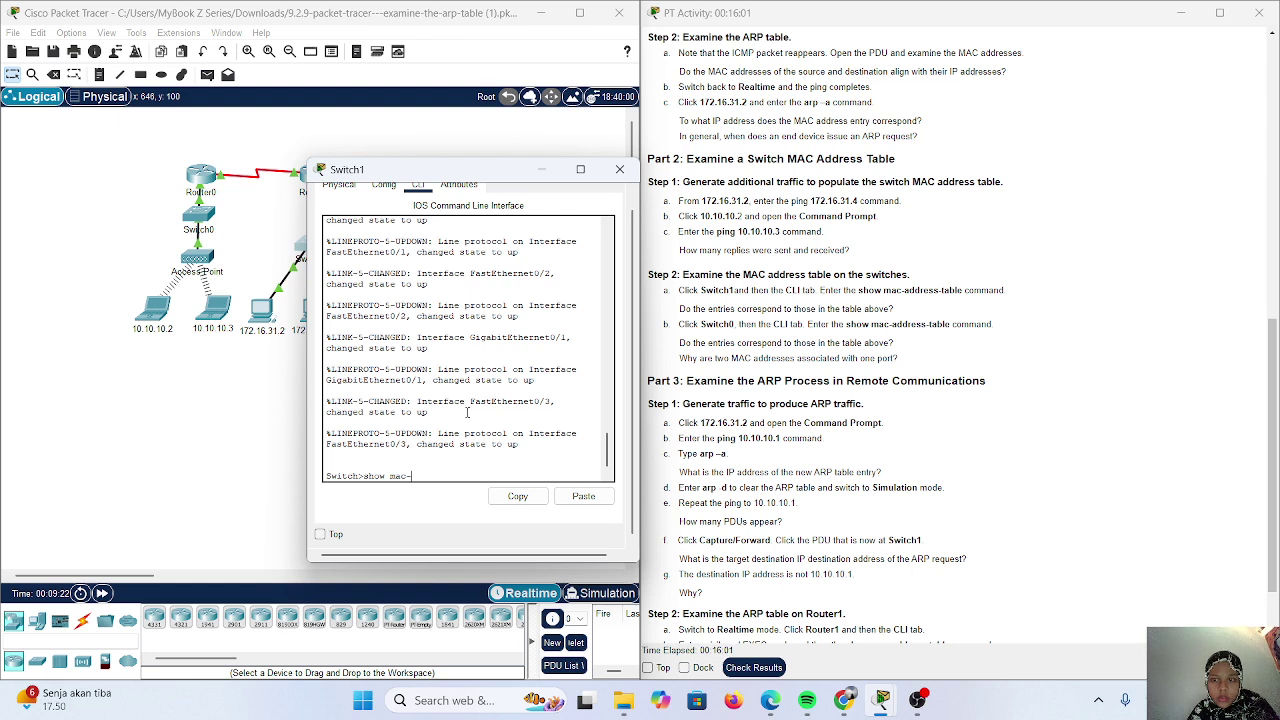
{"action": "type", "text": "addres"}
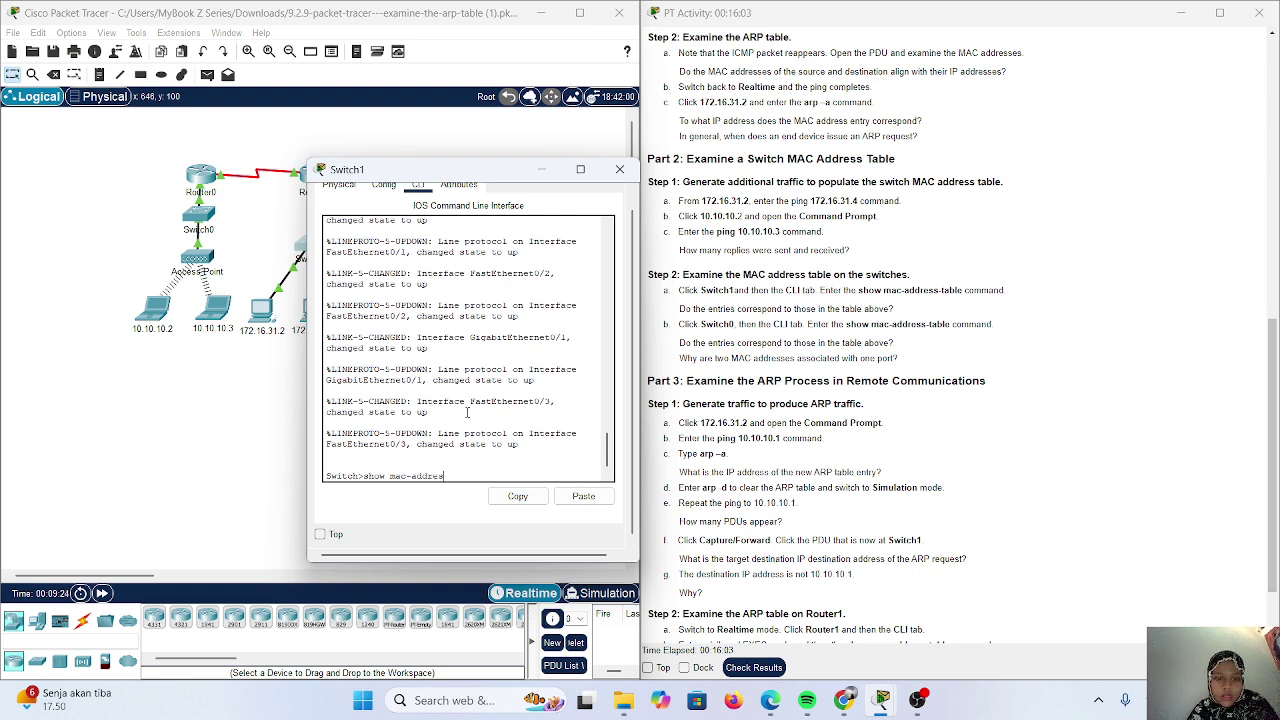
{"action": "type", "text": "s-"}
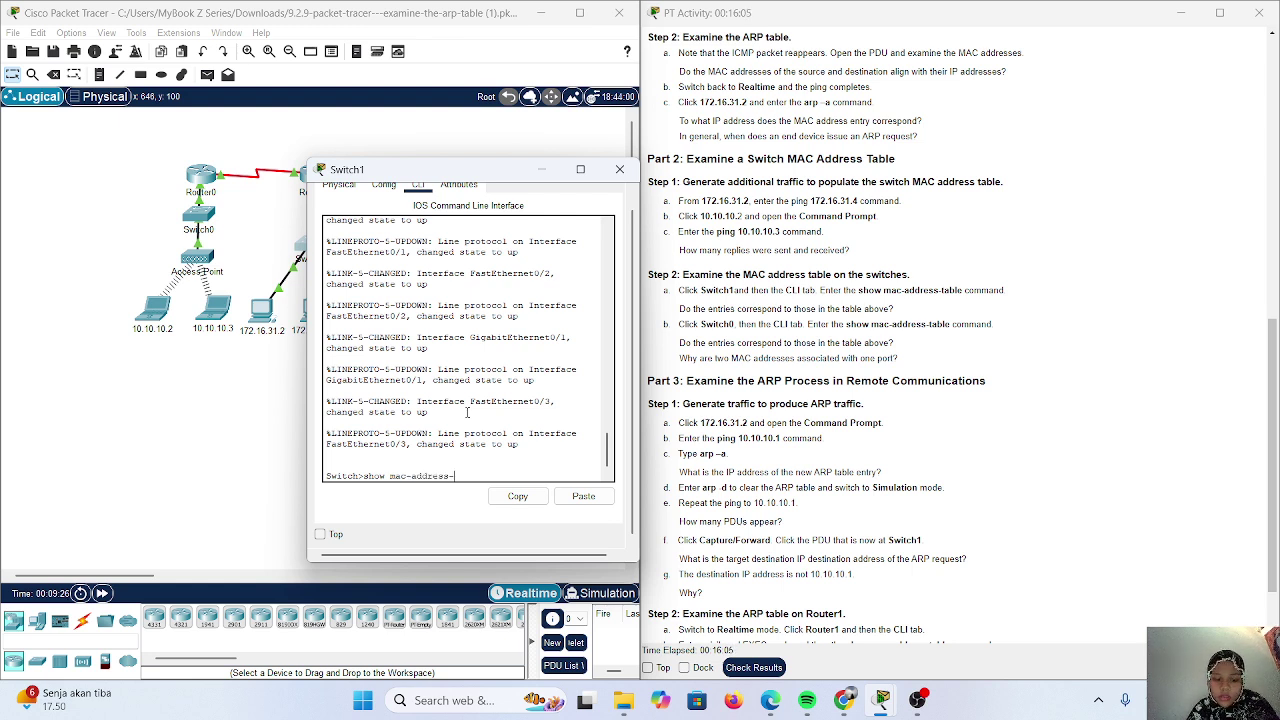
{"action": "type", "text": "table"}
{"action": "key", "text": "Return"}
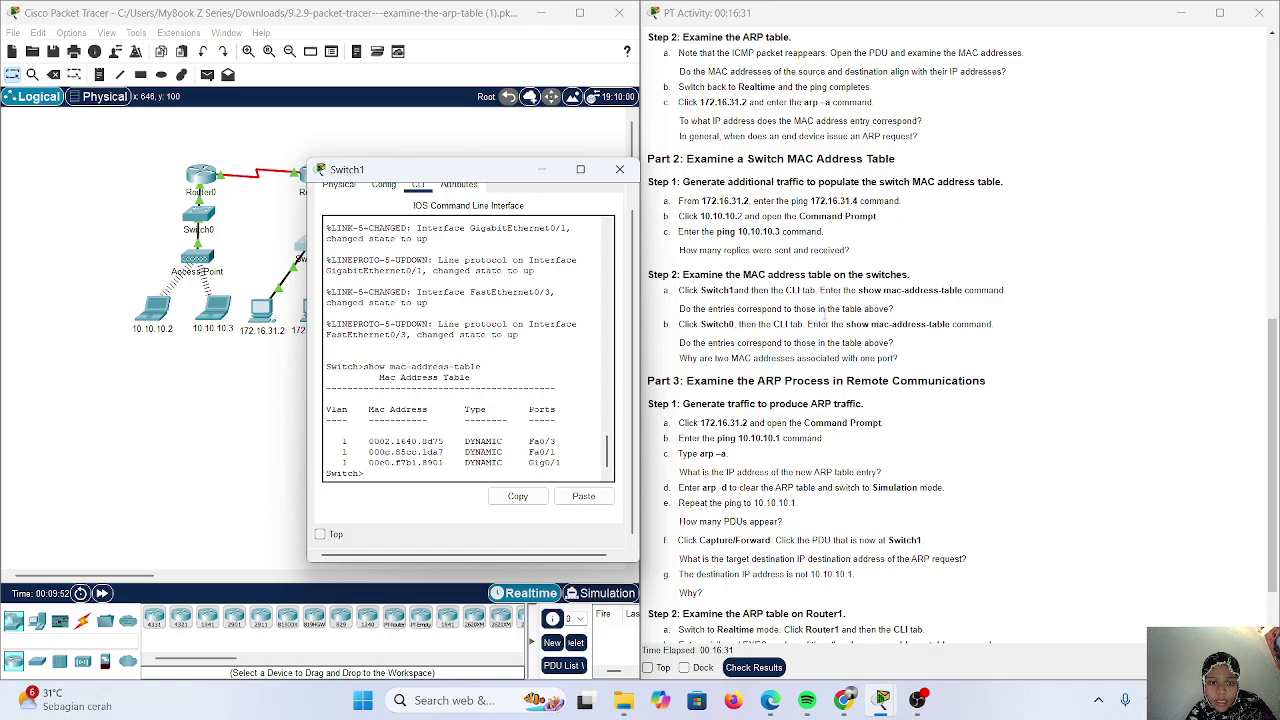
Compare Switch1's MAC address entries with the Addressing Table rows for 172.16.31.2, 172.16.31.4 and Router1 G0/0.
{"action": "scroll", "coordinate": [825, 314], "scroll_direction": "up", "scroll_amount": 7}
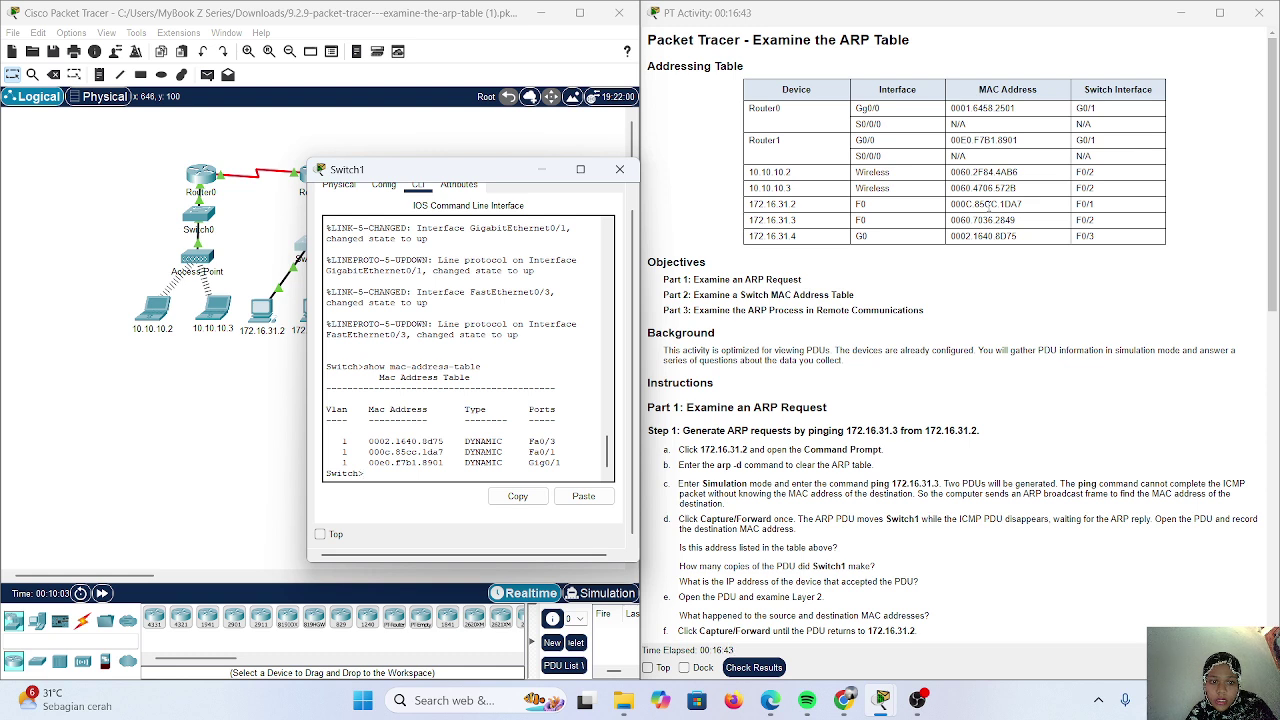
{"action": "triple_click", "coordinate": [987, 204]}
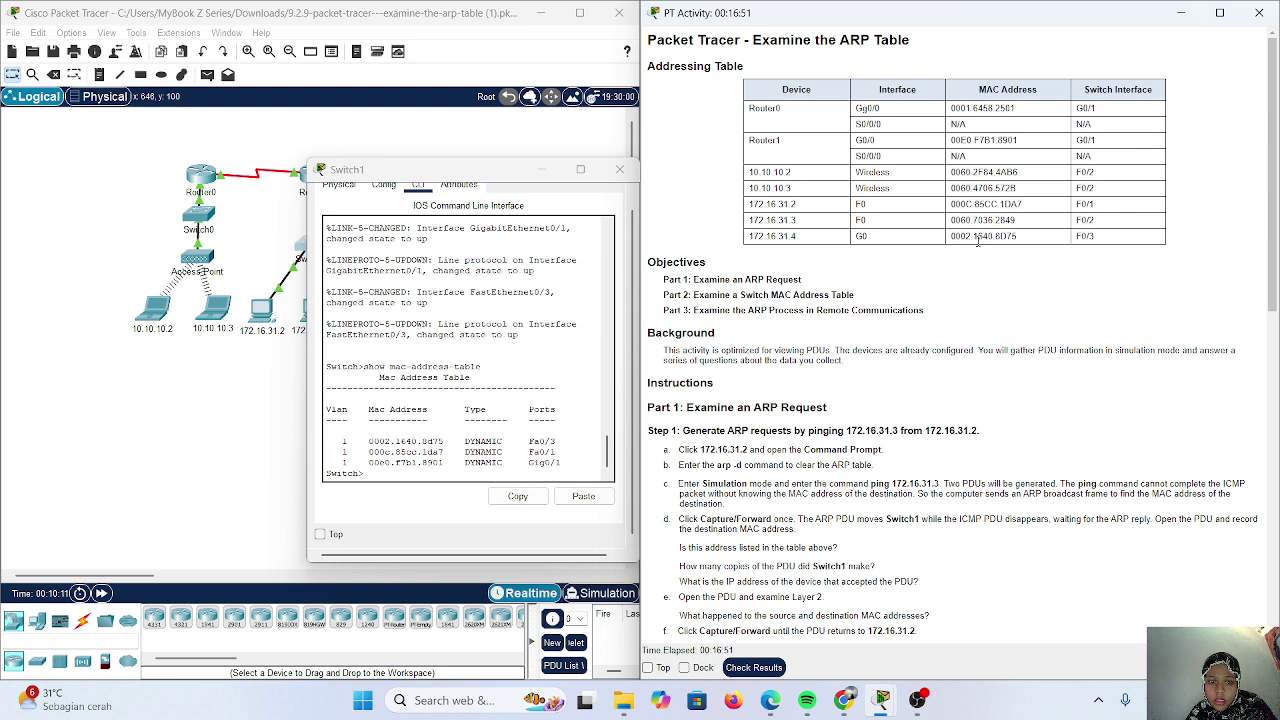
{"action": "triple_click", "coordinate": [978, 237]}
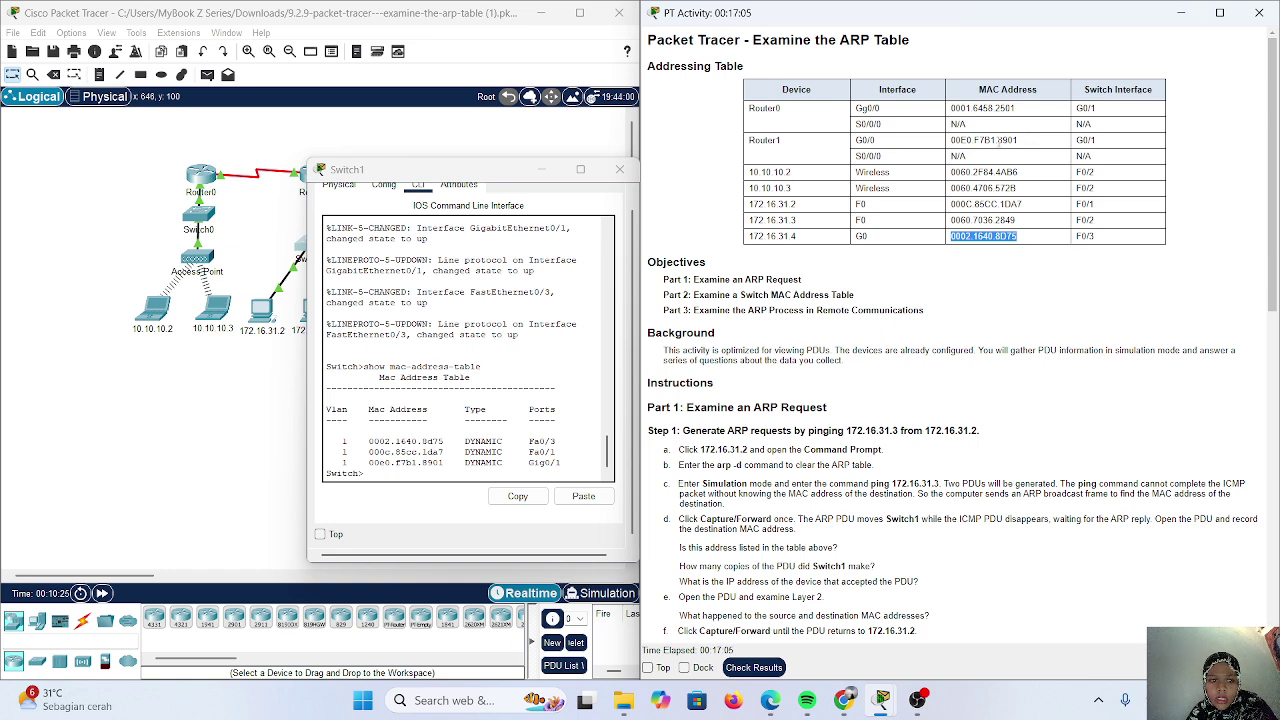
{"action": "left_click_drag", "start_coordinate": [1018, 140], "coordinate": [951, 141]}
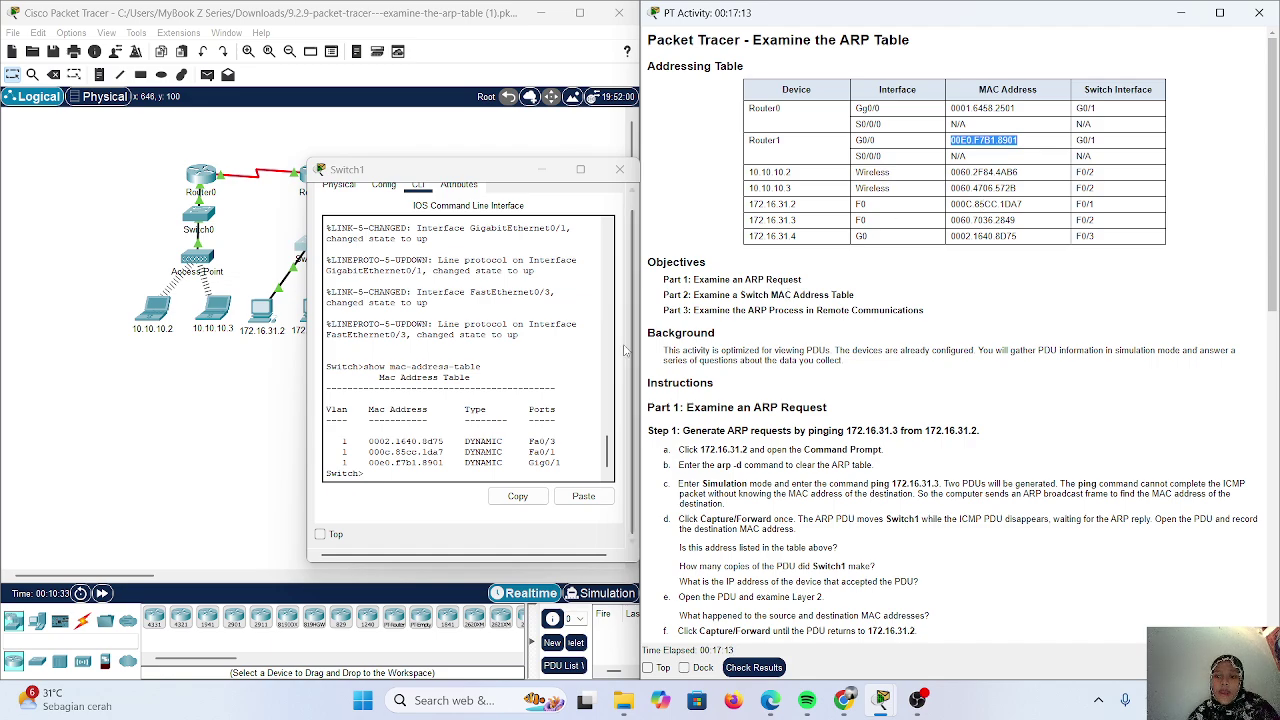
{"action": "scroll", "coordinate": [725, 421], "scroll_direction": "down", "scroll_amount": 10}
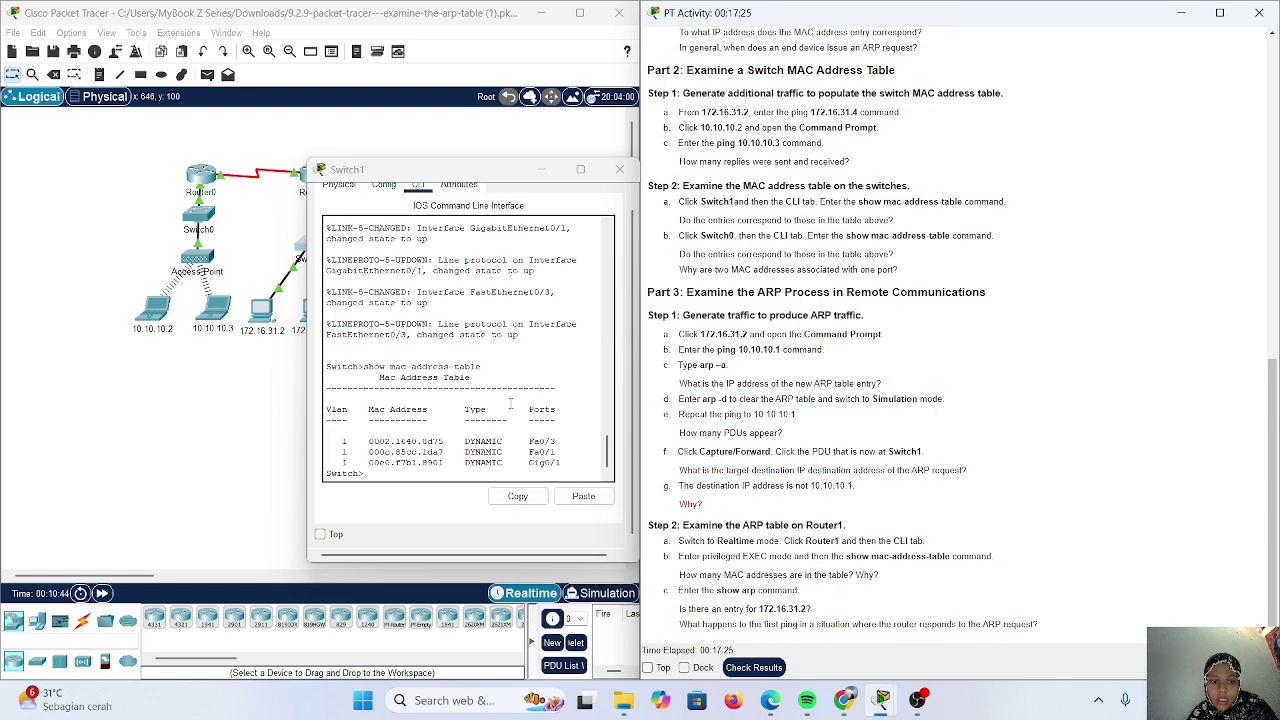
{"action": "scroll", "coordinate": [810, 268], "scroll_direction": "up", "scroll_amount": 10}
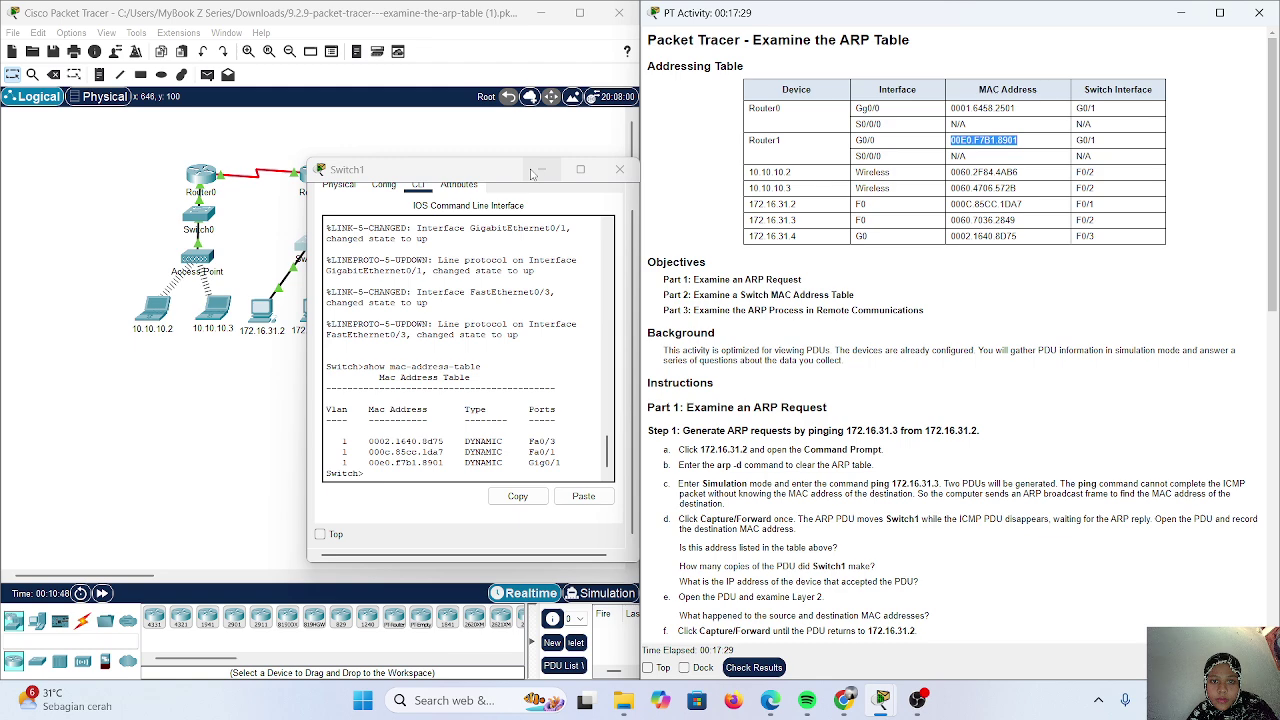
Close Switch1's window and open Switch0's CLI at the Switch0> prompt, shrinking its window and moving it over the topology.
{"action": "left_click", "coordinate": [620, 169]}
{"action": "scroll", "coordinate": [893, 296], "scroll_direction": "down", "scroll_amount": 10}
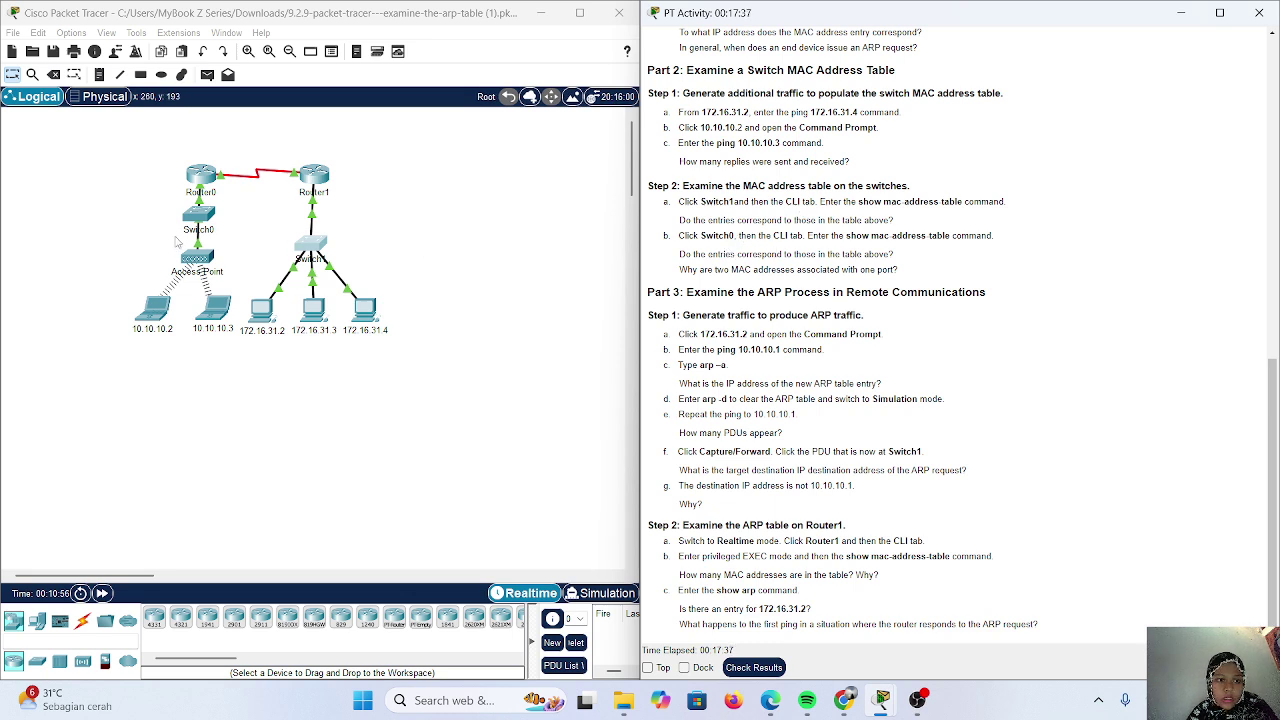
{"action": "left_click", "coordinate": [203, 213]}
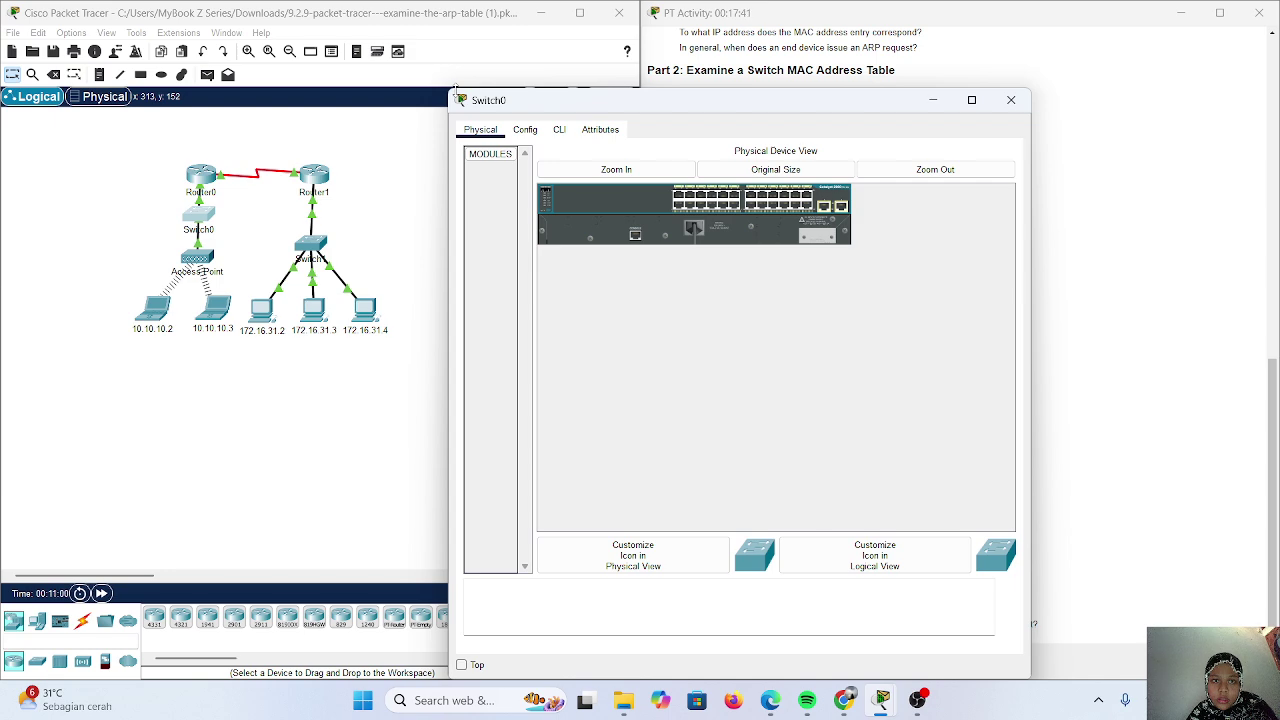
{"action": "left_click_drag", "start_coordinate": [450, 89], "coordinate": [687, 290]}
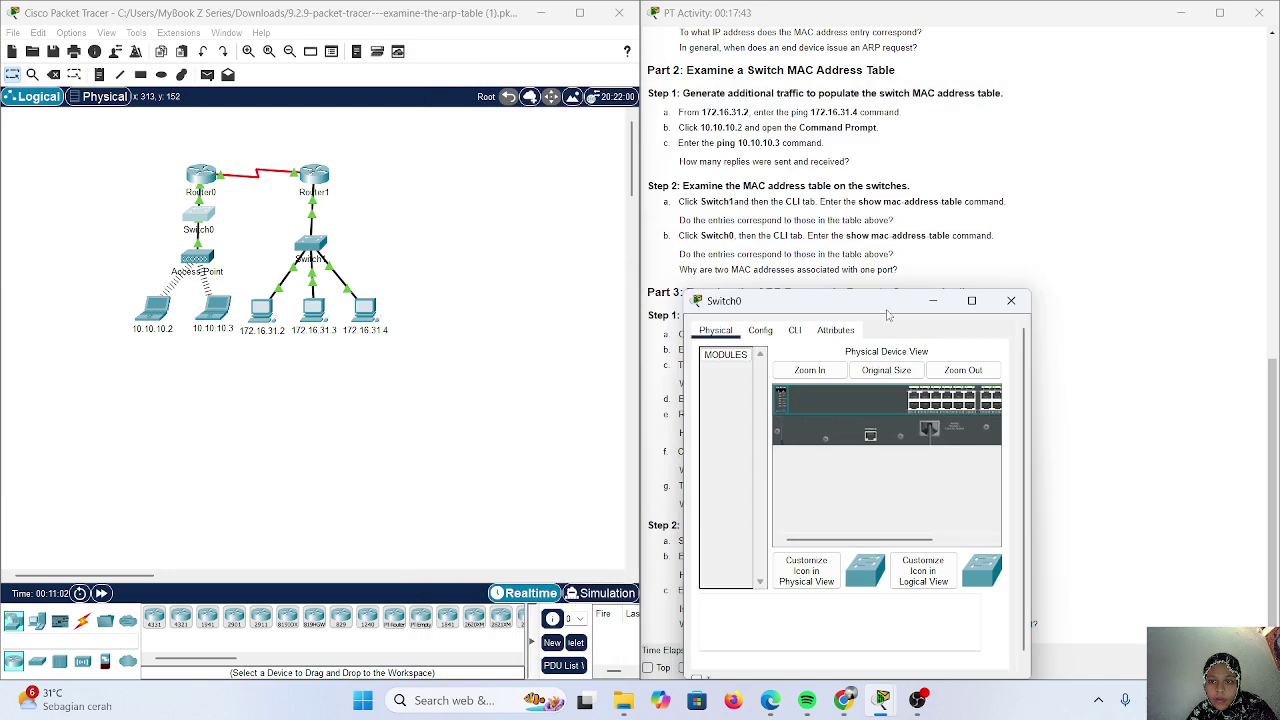
{"action": "left_click_drag", "start_coordinate": [887, 310], "coordinate": [542, 125]}
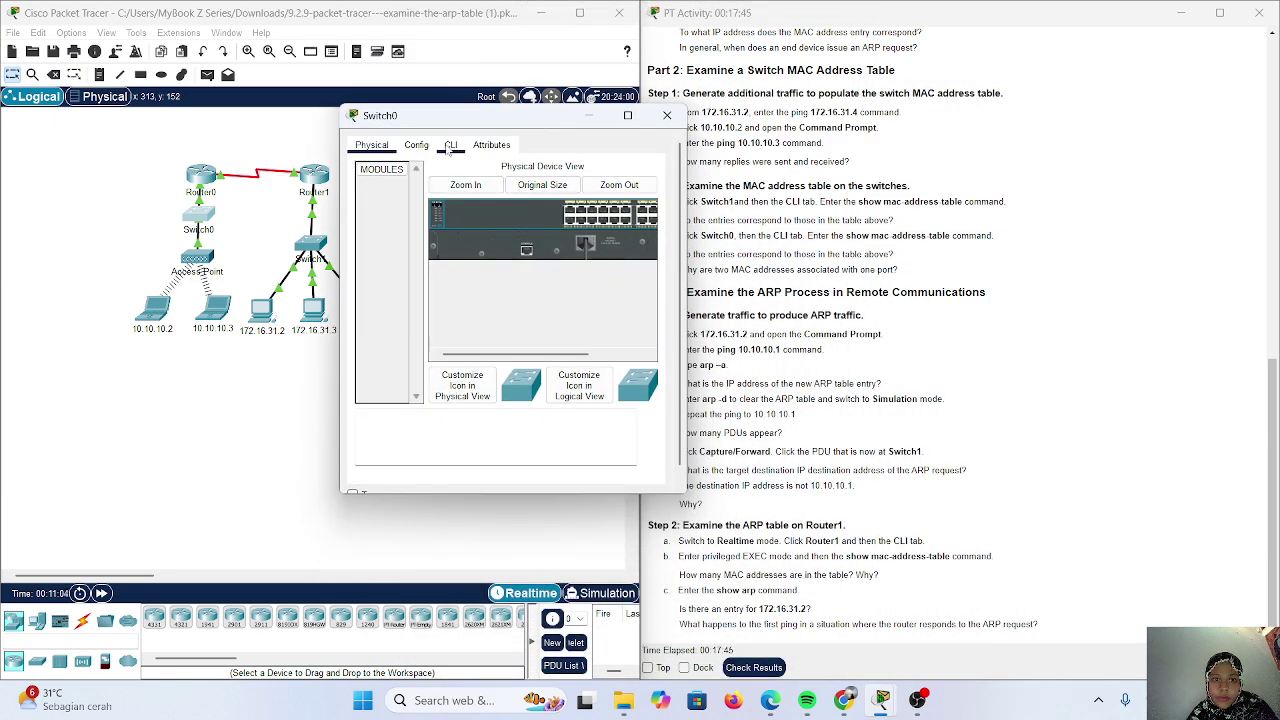
{"action": "left_click", "coordinate": [450, 146]}
{"action": "scroll", "coordinate": [469, 399], "scroll_direction": "down", "scroll_amount": 1}
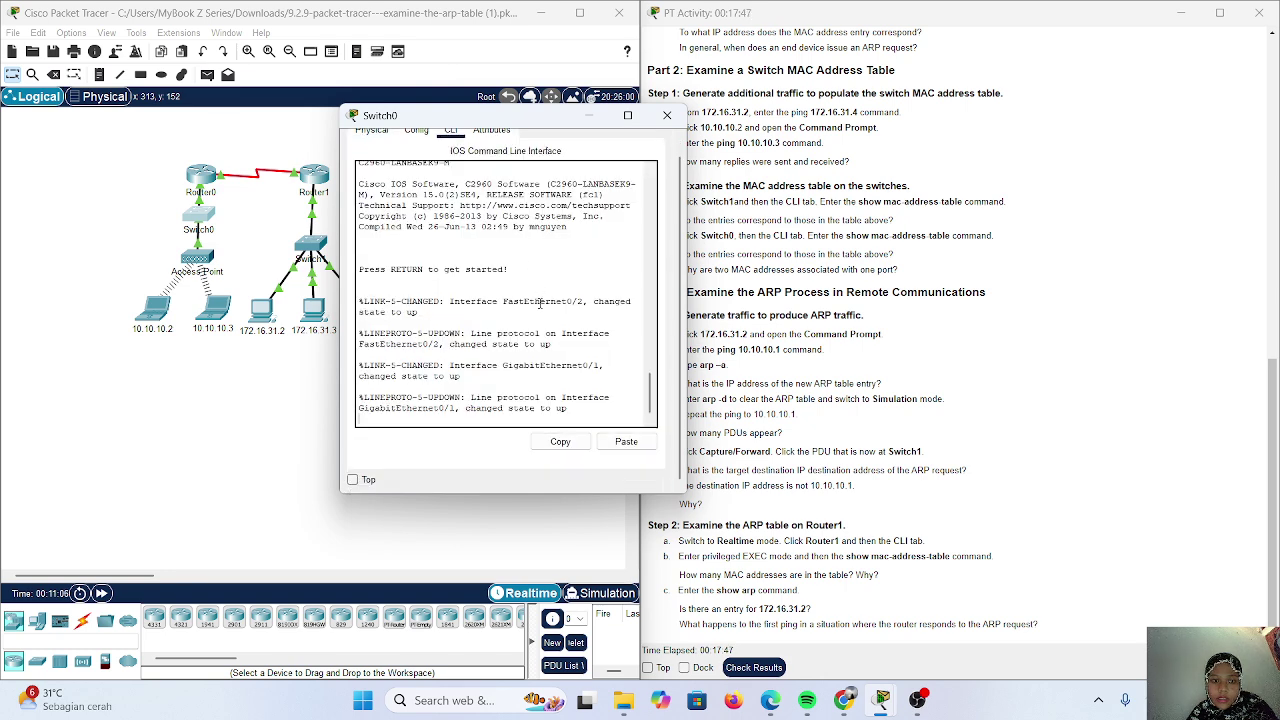
{"action": "key", "text": "Return"}
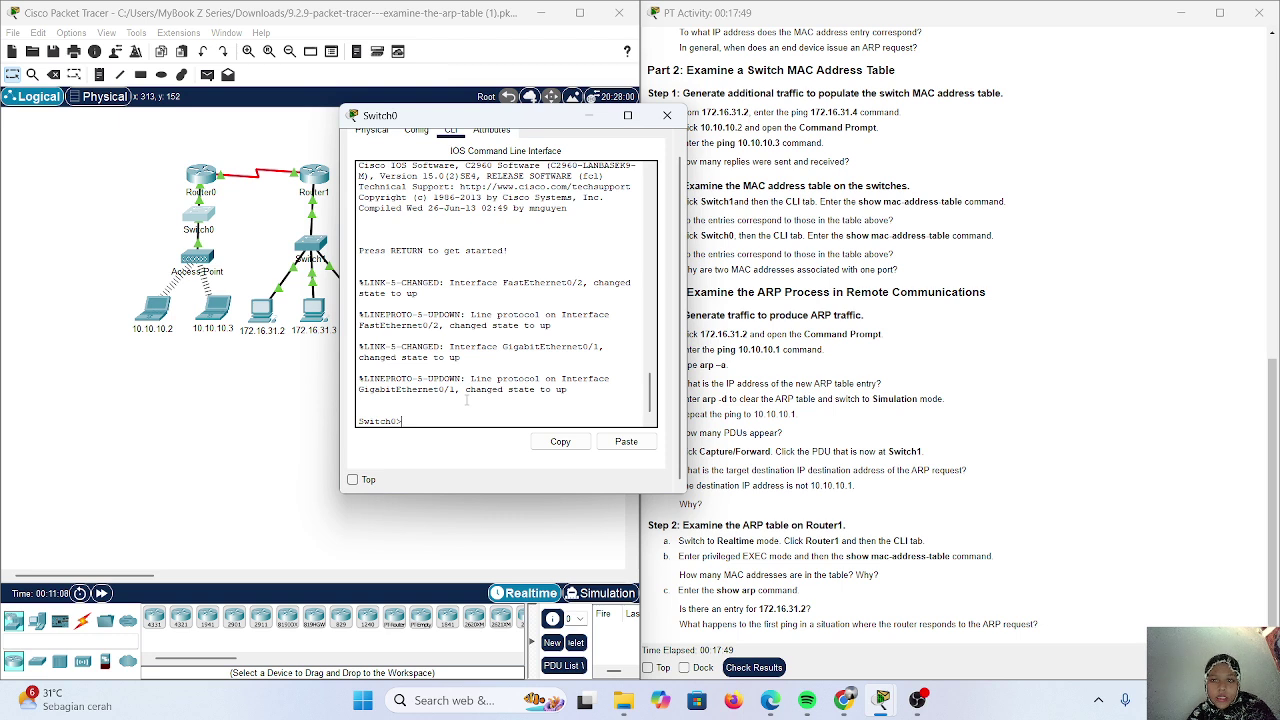
Run the show mac-address-table command on Switch0.
{"action": "type", "text": "sh"}
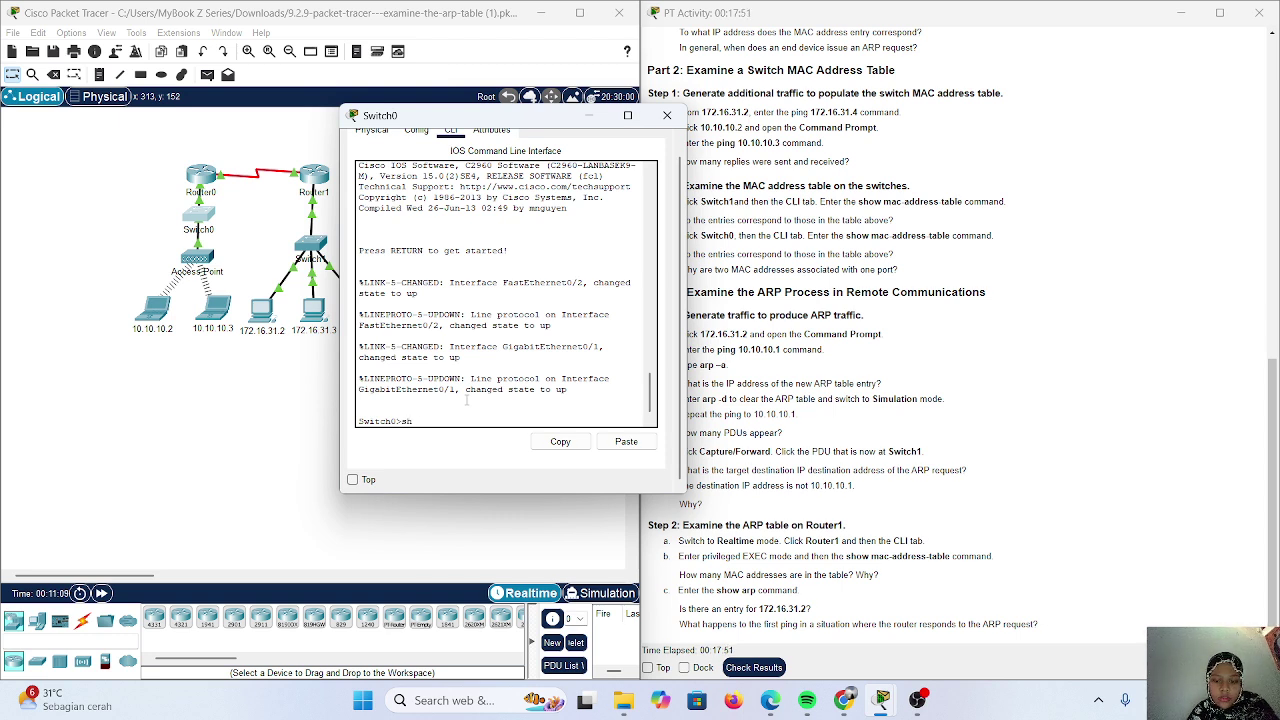
{"action": "type", "text": "ow"}
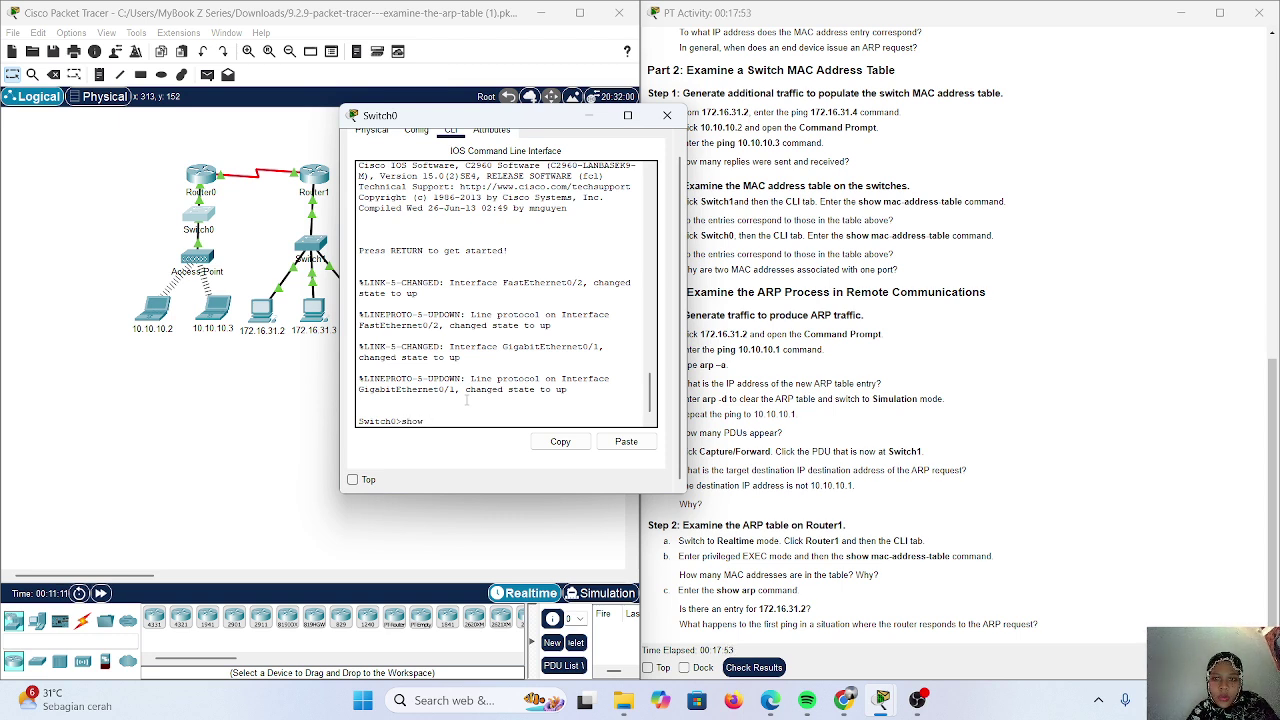
{"action": "type", "text": " mac-add"}
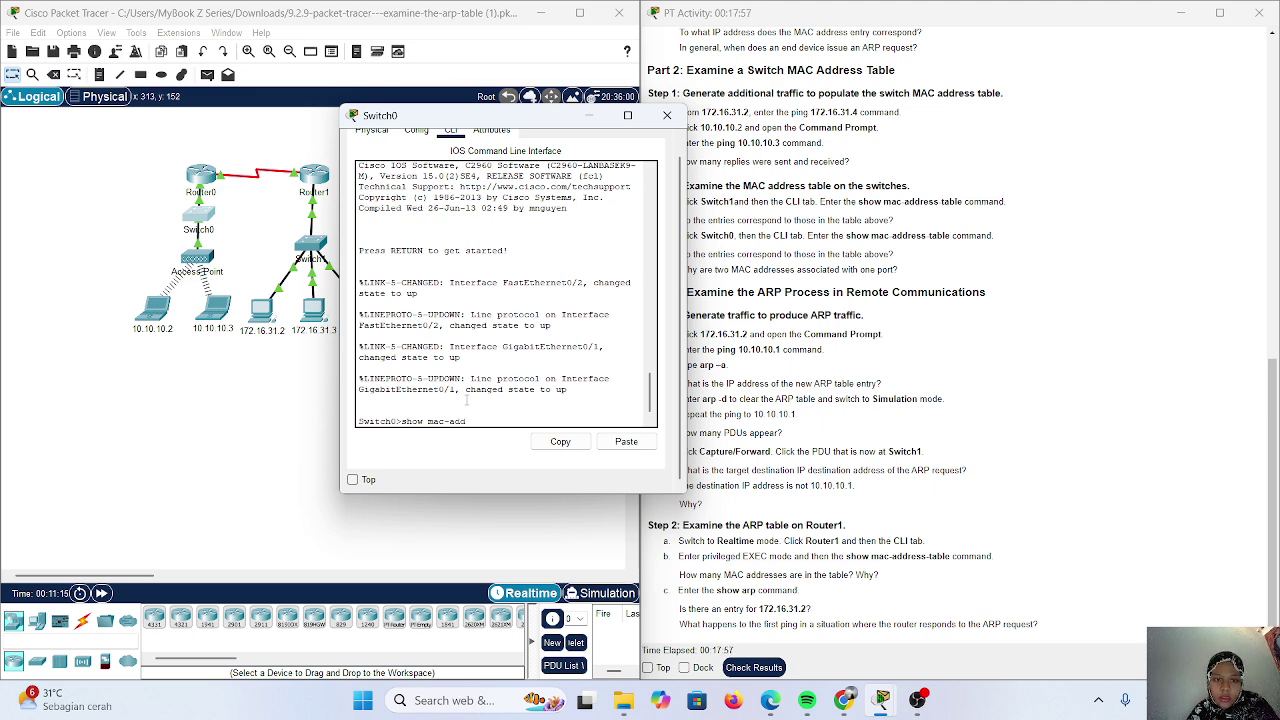
{"action": "type", "text": "ress"}
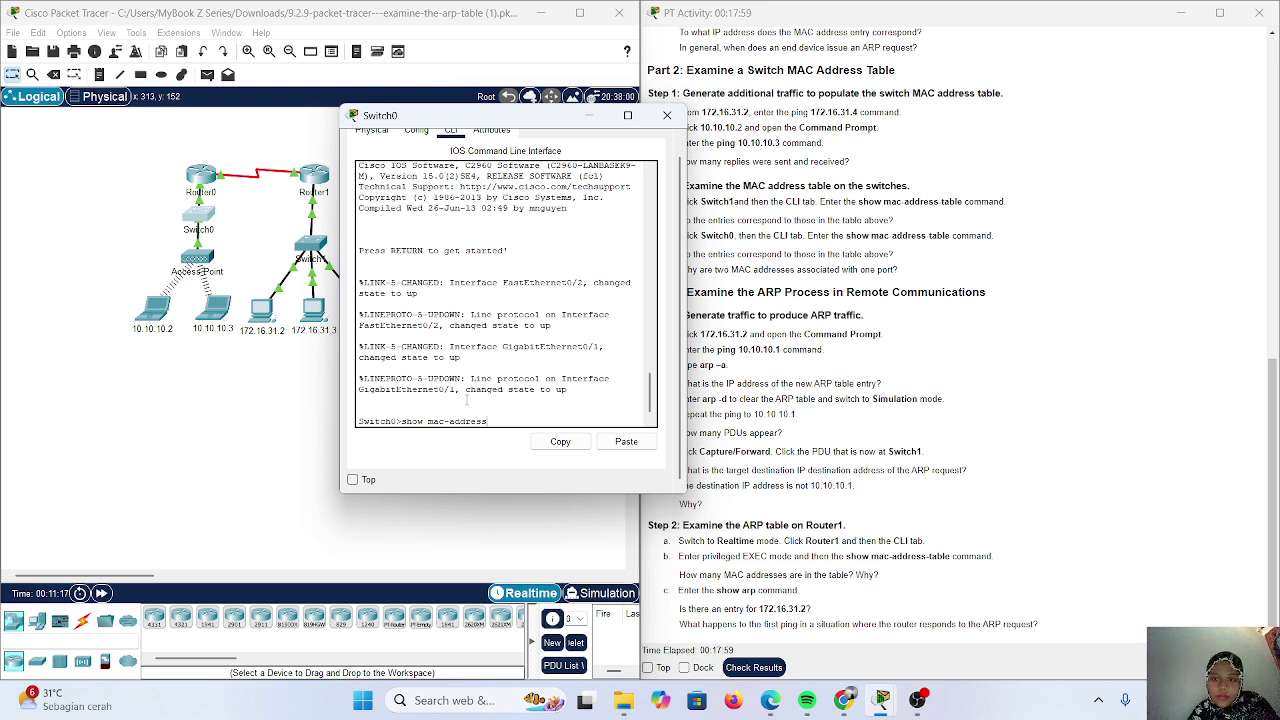
{"action": "type", "text": "-"}
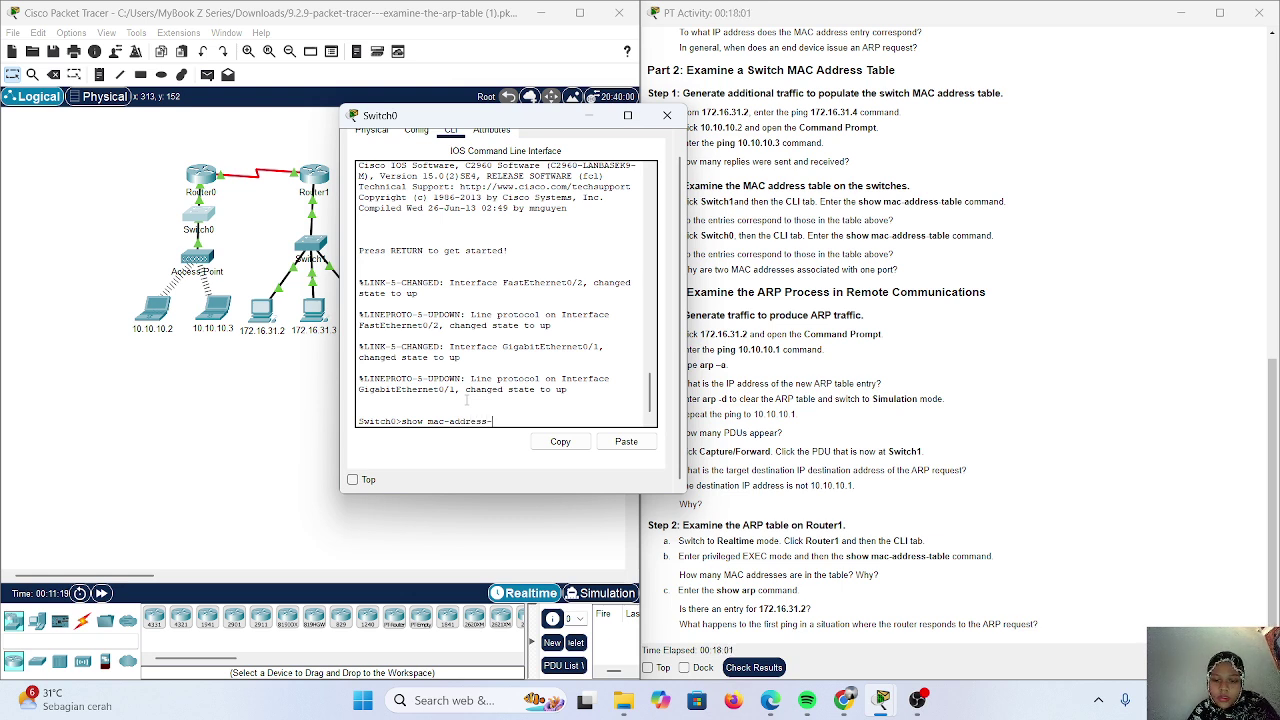
{"action": "type", "text": "tab"}
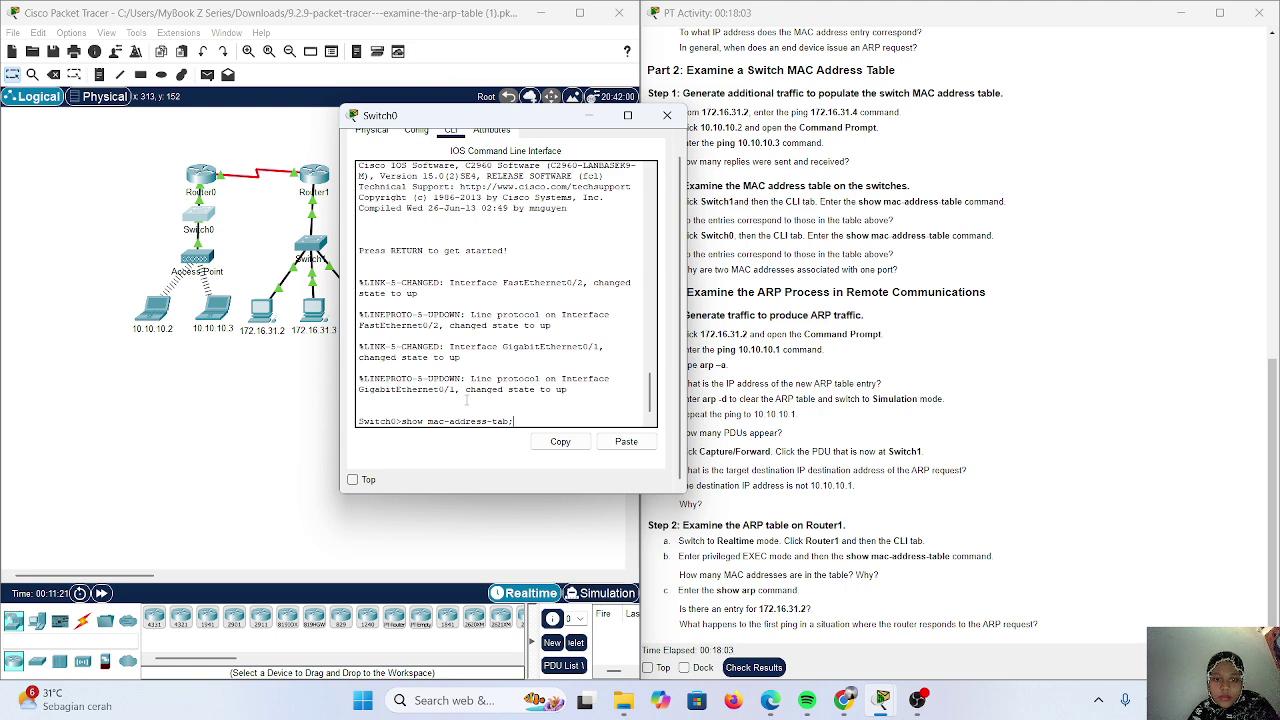
{"action": "type", "text": "le"}
{"action": "key", "text": "Return"}
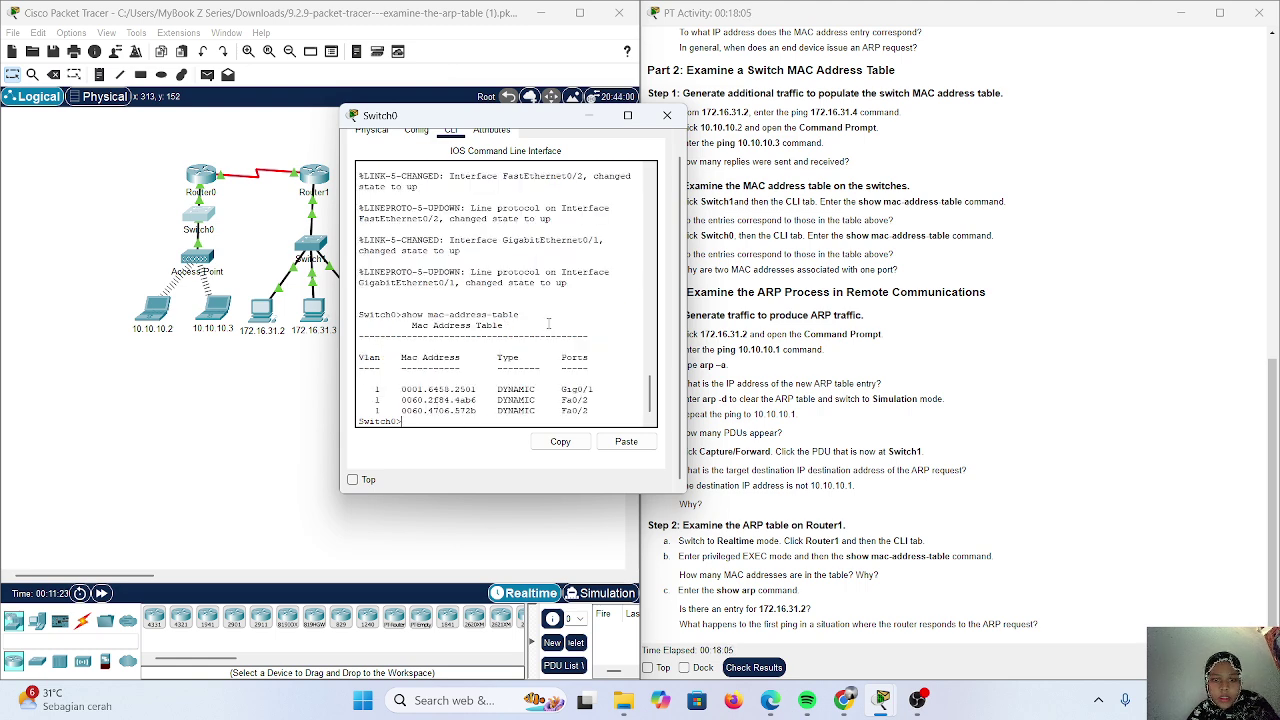
Compare Switch0's MAC address entries with the Addressing Table and the Part 2 questions, with the CLI window clear of the instructions.
{"action": "scroll", "coordinate": [820, 237], "scroll_direction": "up", "scroll_amount": 10}
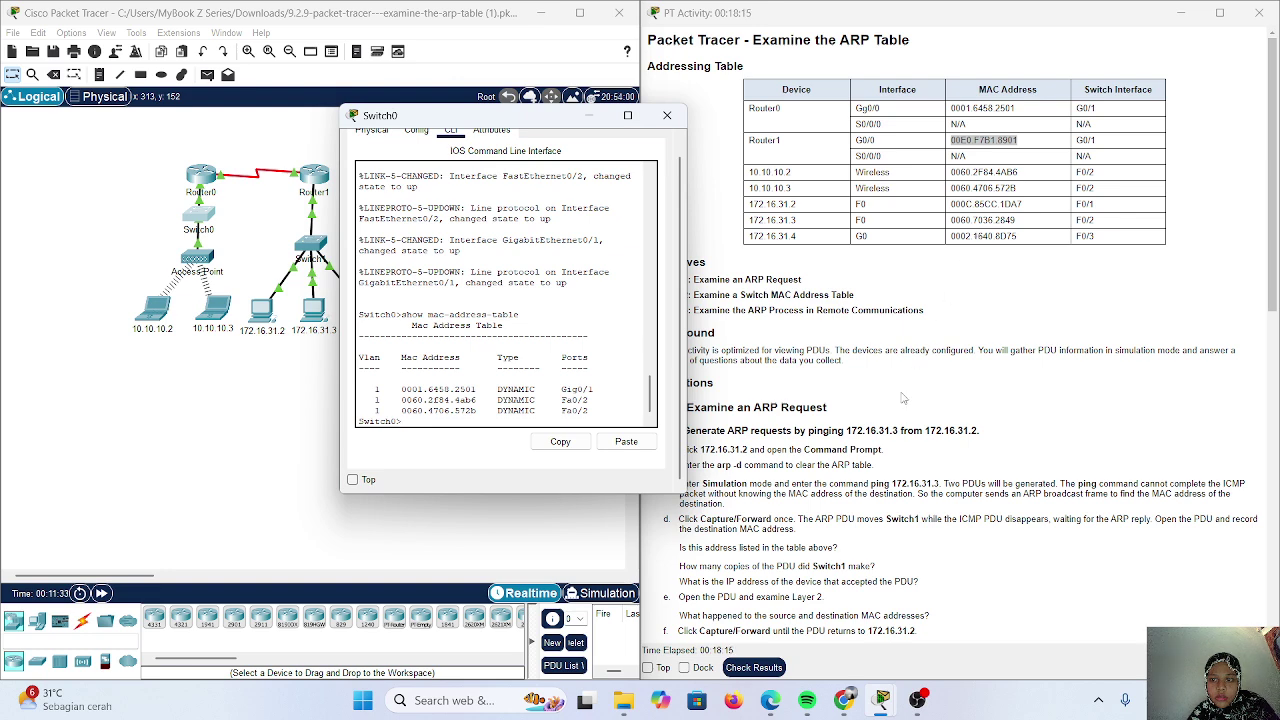
{"action": "scroll", "coordinate": [903, 397], "scroll_direction": "down", "scroll_amount": 10}
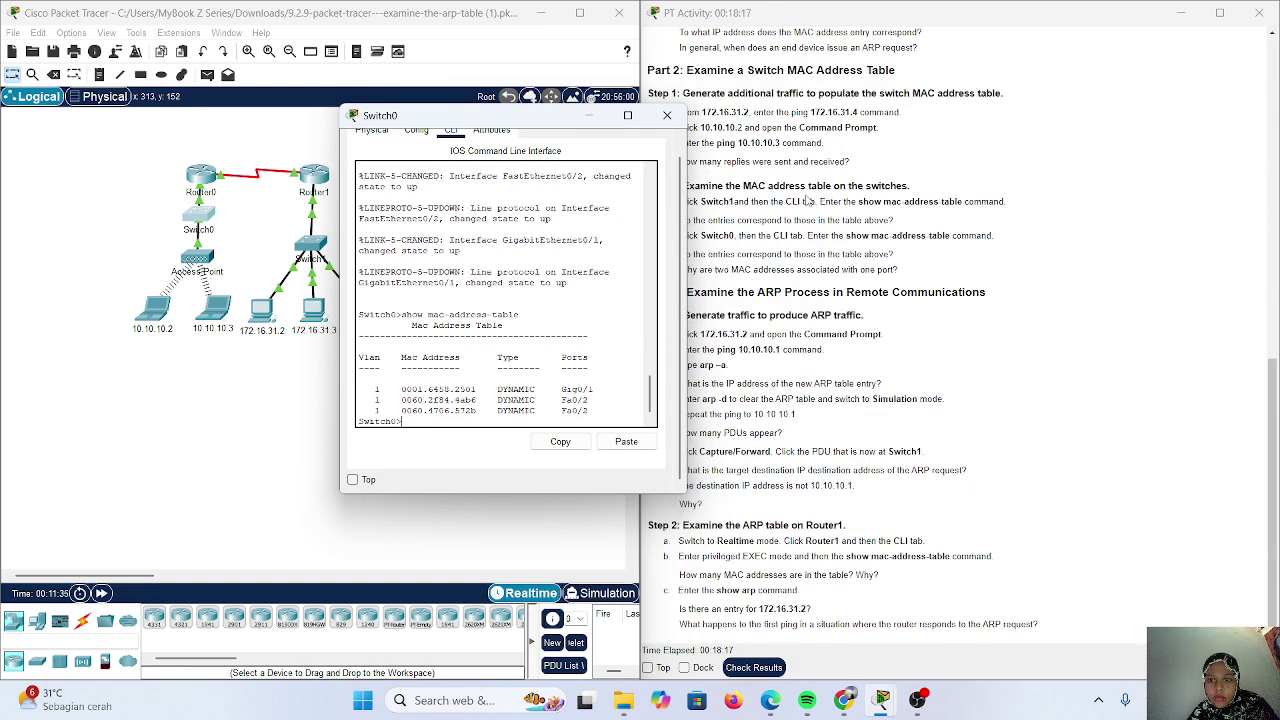
{"action": "scroll", "coordinate": [825, 271], "scroll_direction": "up", "scroll_amount": 2}
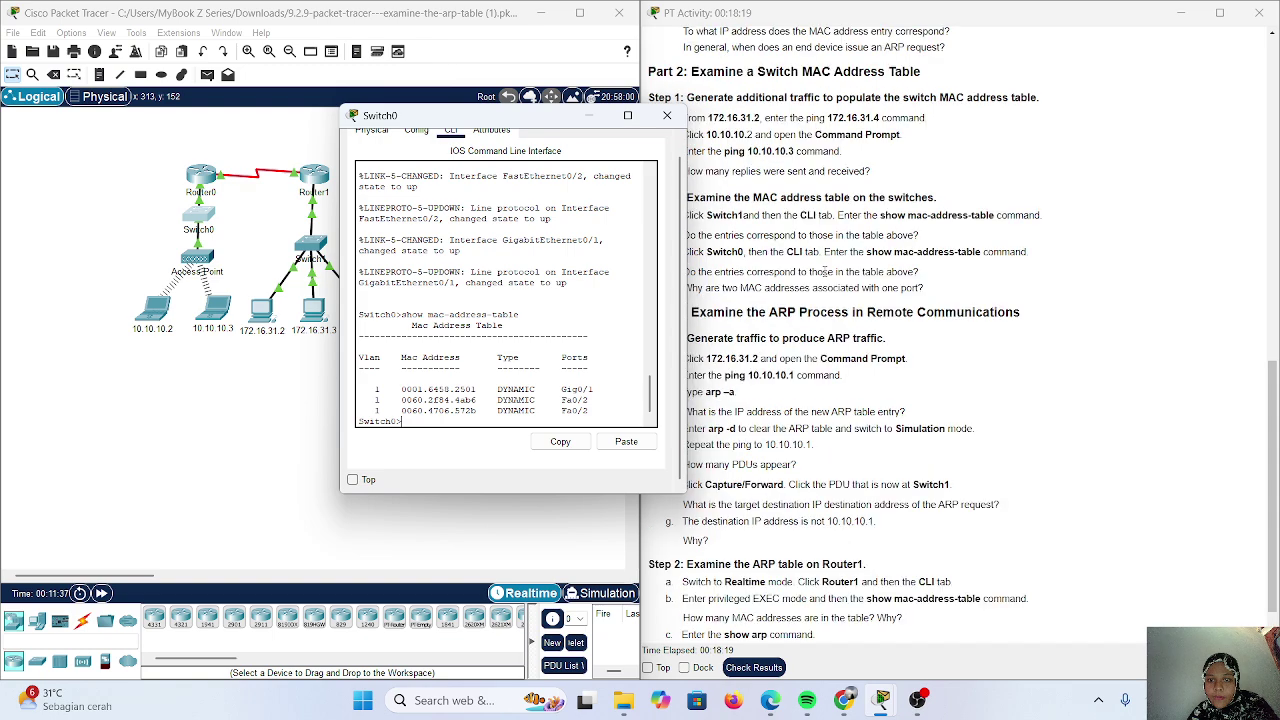
{"action": "scroll", "coordinate": [825, 271], "scroll_direction": "up", "scroll_amount": 1}
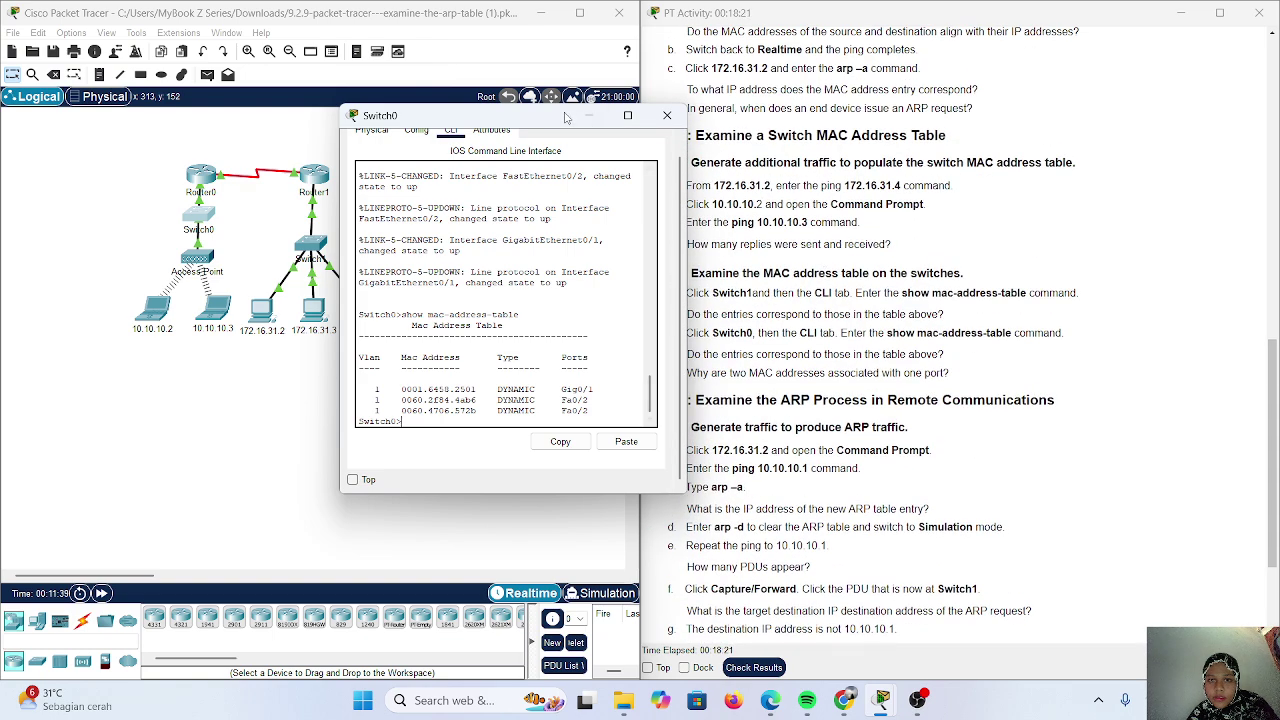
{"action": "left_click_drag", "start_coordinate": [560, 116], "coordinate": [494, 116]}
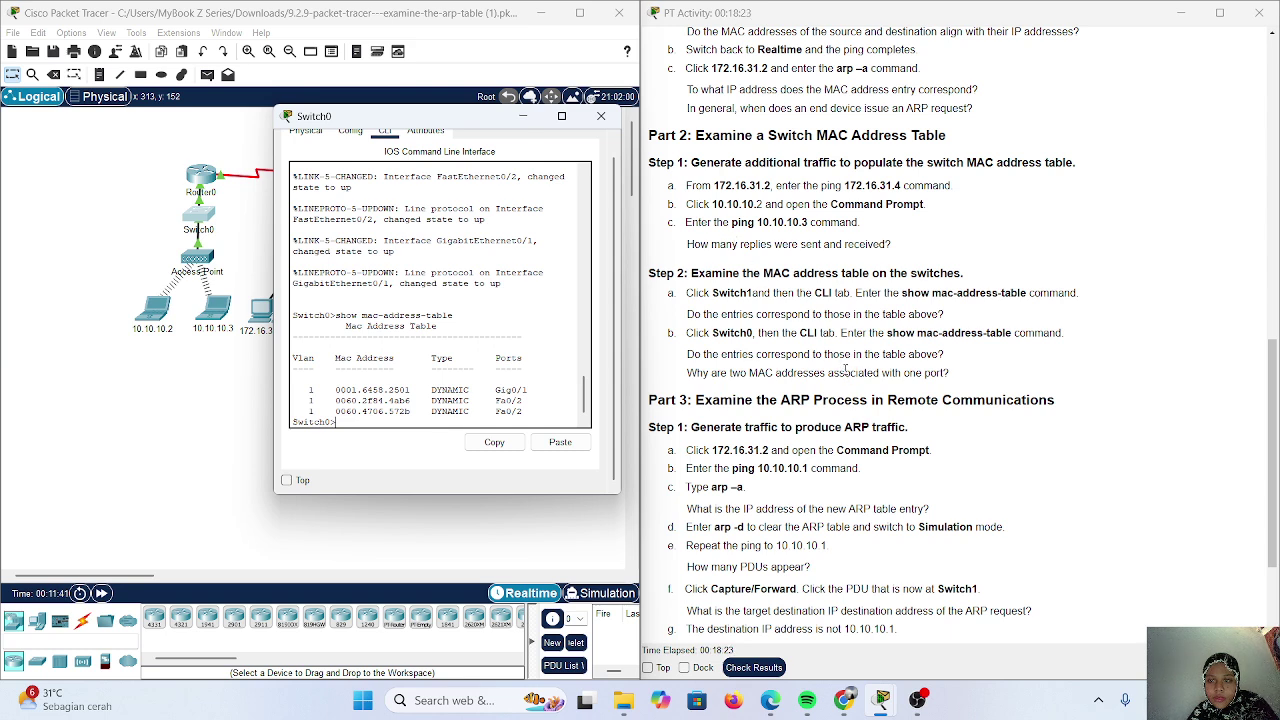
{"action": "scroll", "coordinate": [845, 368], "scroll_direction": "down", "scroll_amount": 1}
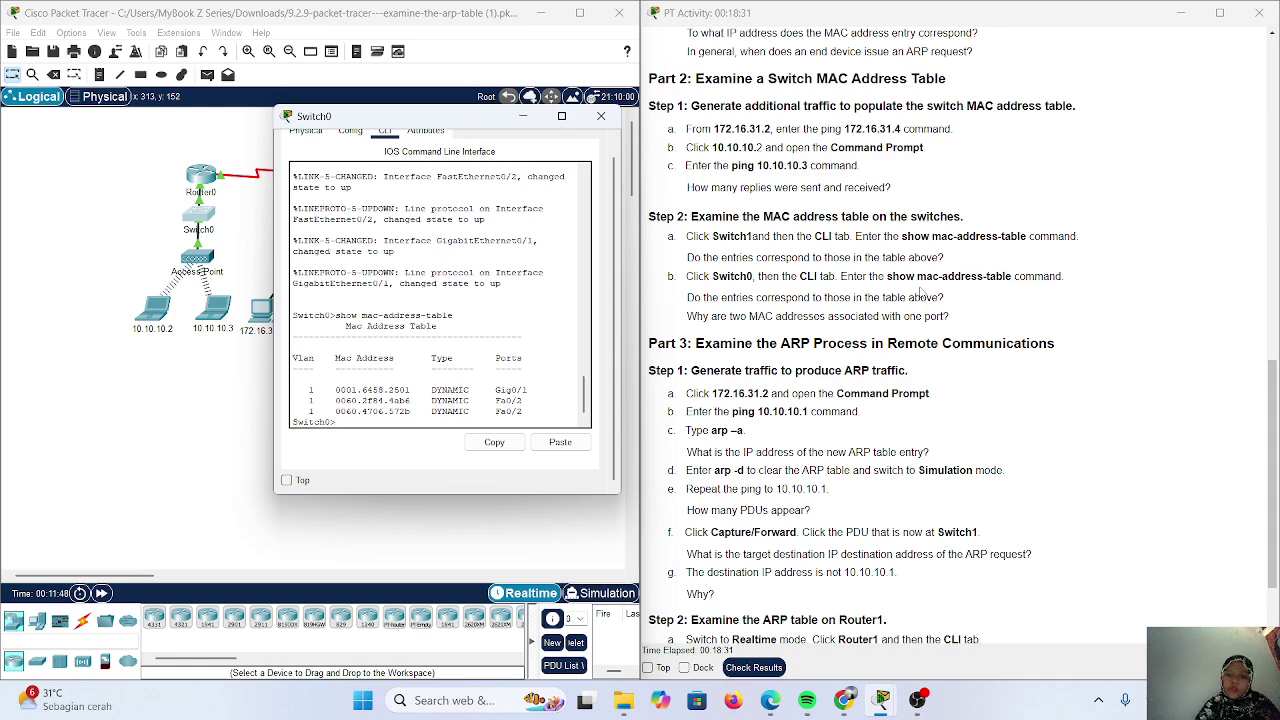
{"action": "scroll", "coordinate": [921, 292], "scroll_direction": "up", "scroll_amount": 15}
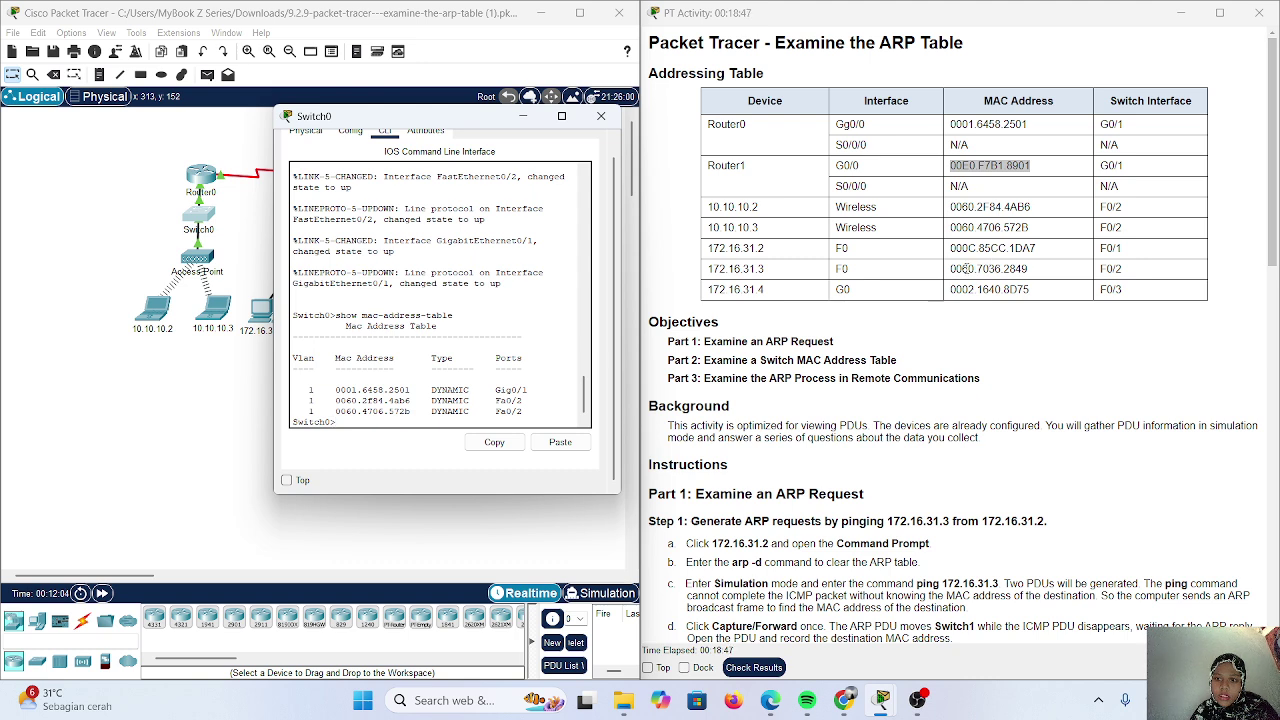
{"action": "left_click_drag", "start_coordinate": [951, 268], "coordinate": [1027, 268]}
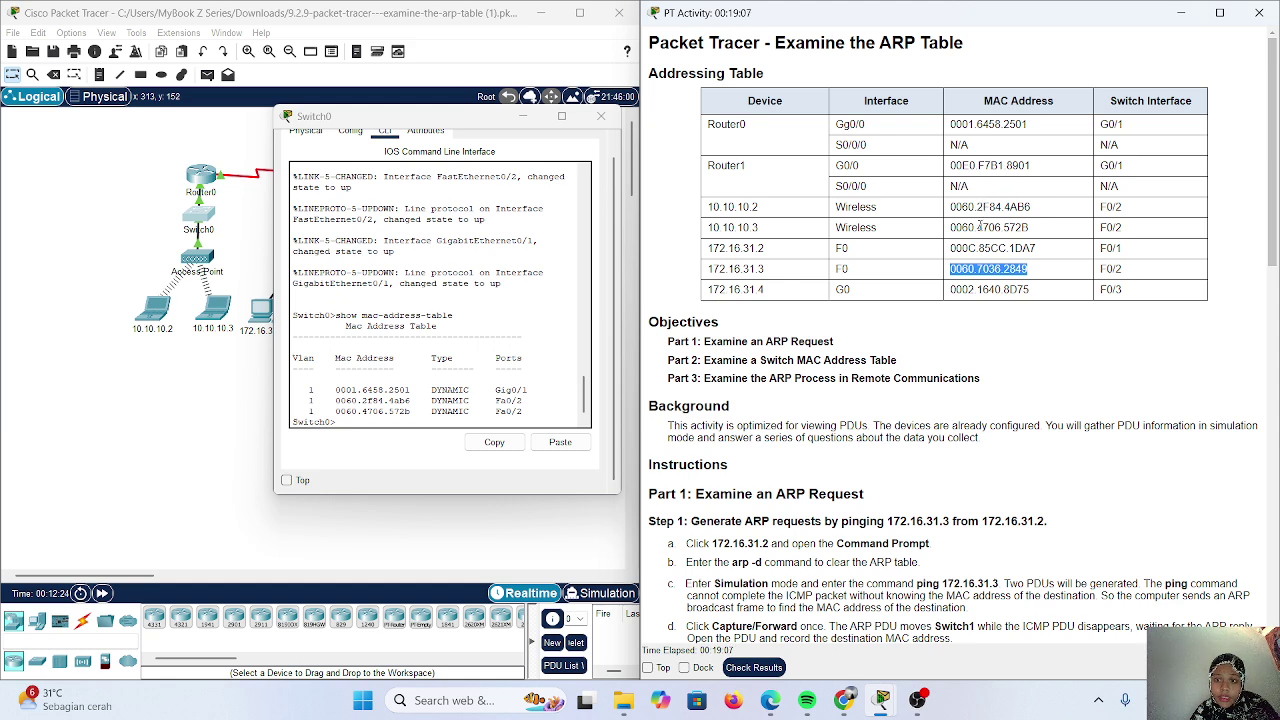
{"action": "double_click", "coordinate": [980, 227]}
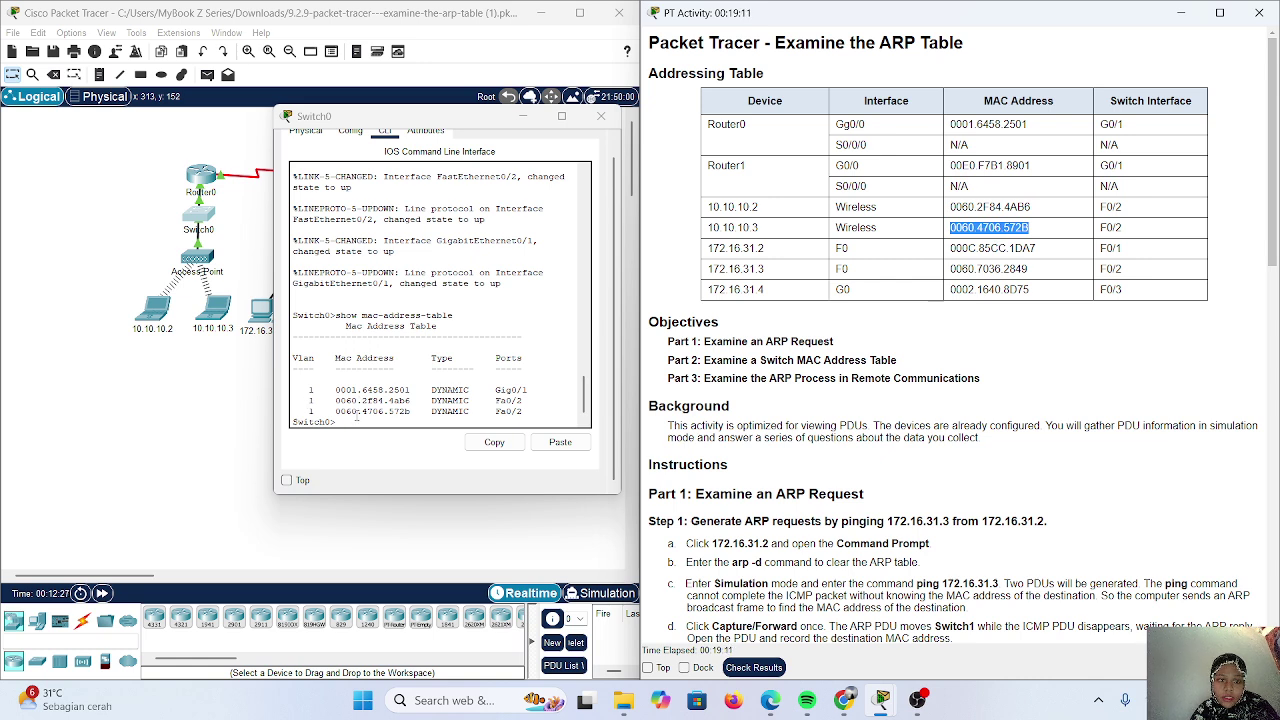
Compare Switch0's MAC address entries with the Addressing Table rows for 10.10.10.3, 10.10.10.2 and Router0 Gg0/0.
{"action": "mouse_move", "coordinate": [336, 412]}
{"action": "left_mouse_down"}
{"action": "mouse_move", "coordinate": [419, 400]}
{"action": "mouse_move", "coordinate": [335, 408]}
{"action": "left_mouse_up"}
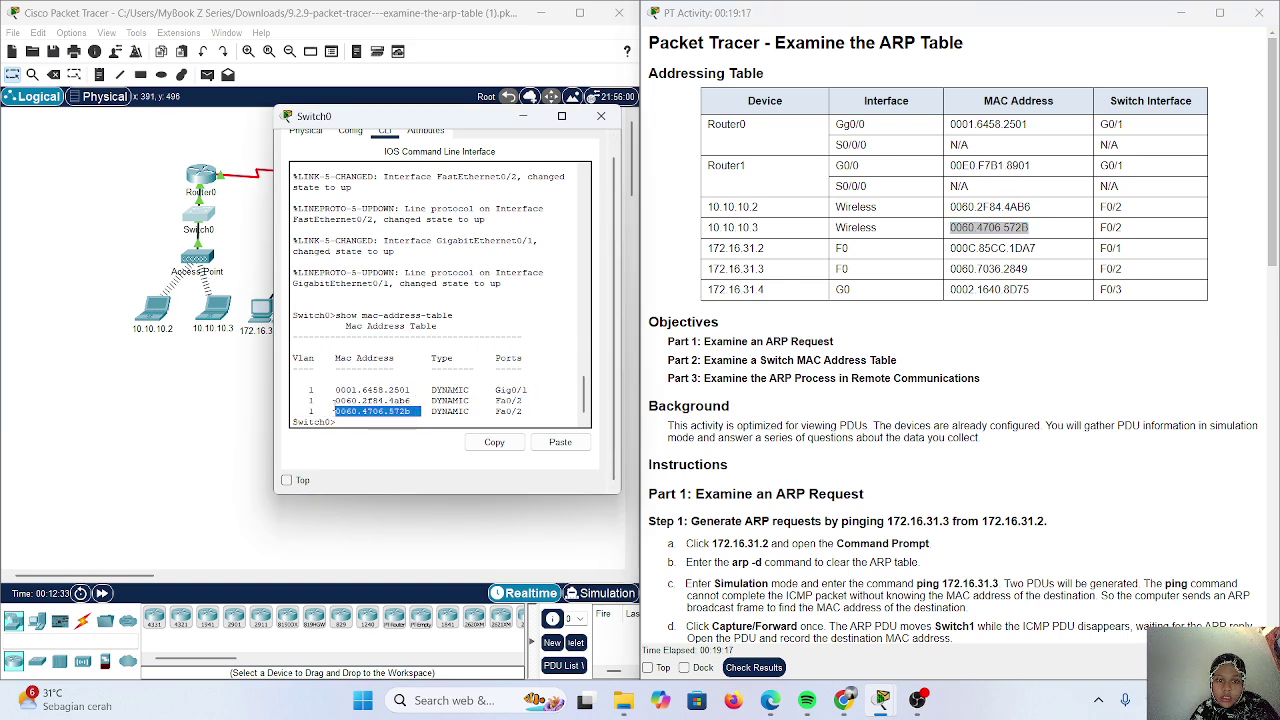
{"action": "double_click", "coordinate": [990, 206]}
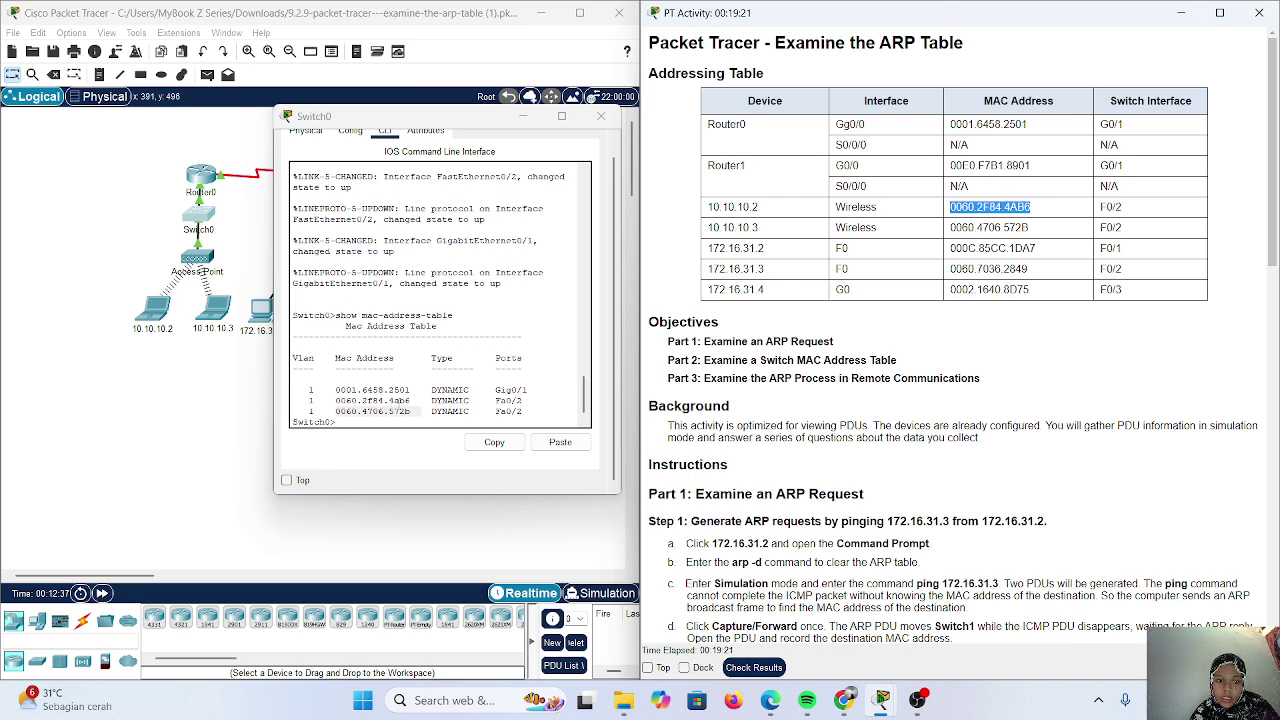
{"action": "triple_click", "coordinate": [398, 402]}
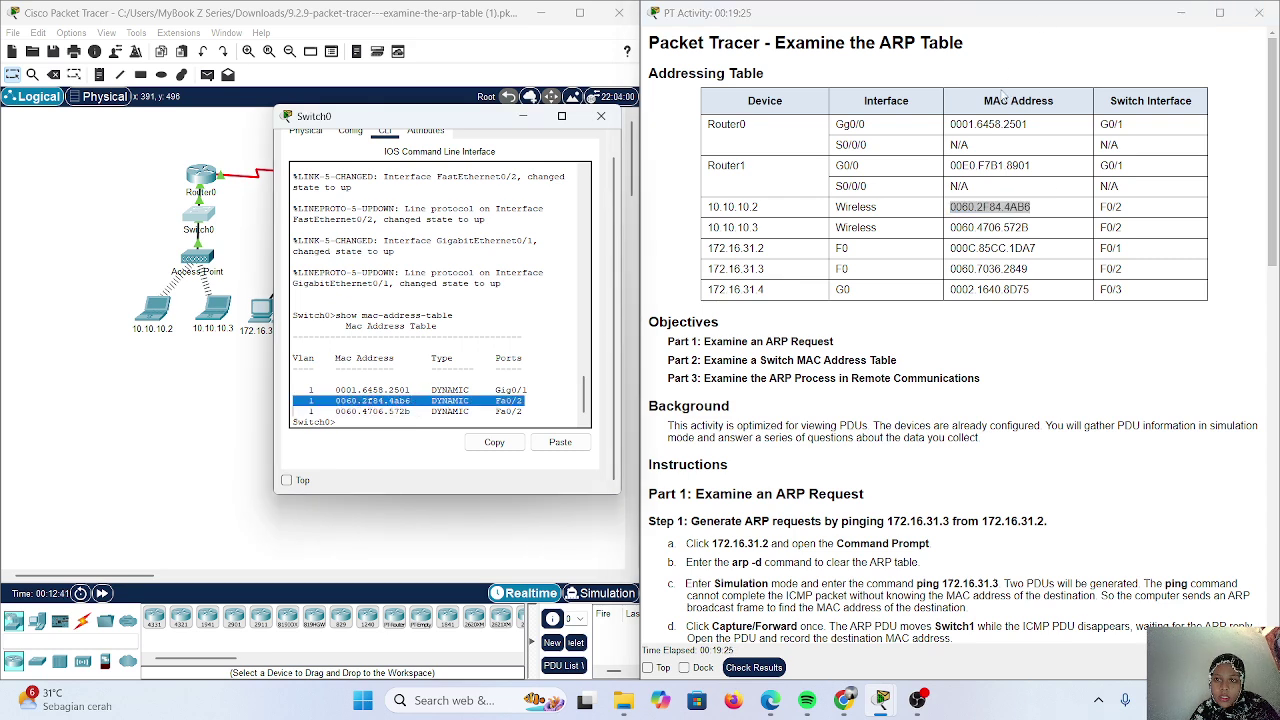
{"action": "double_click", "coordinate": [990, 124]}
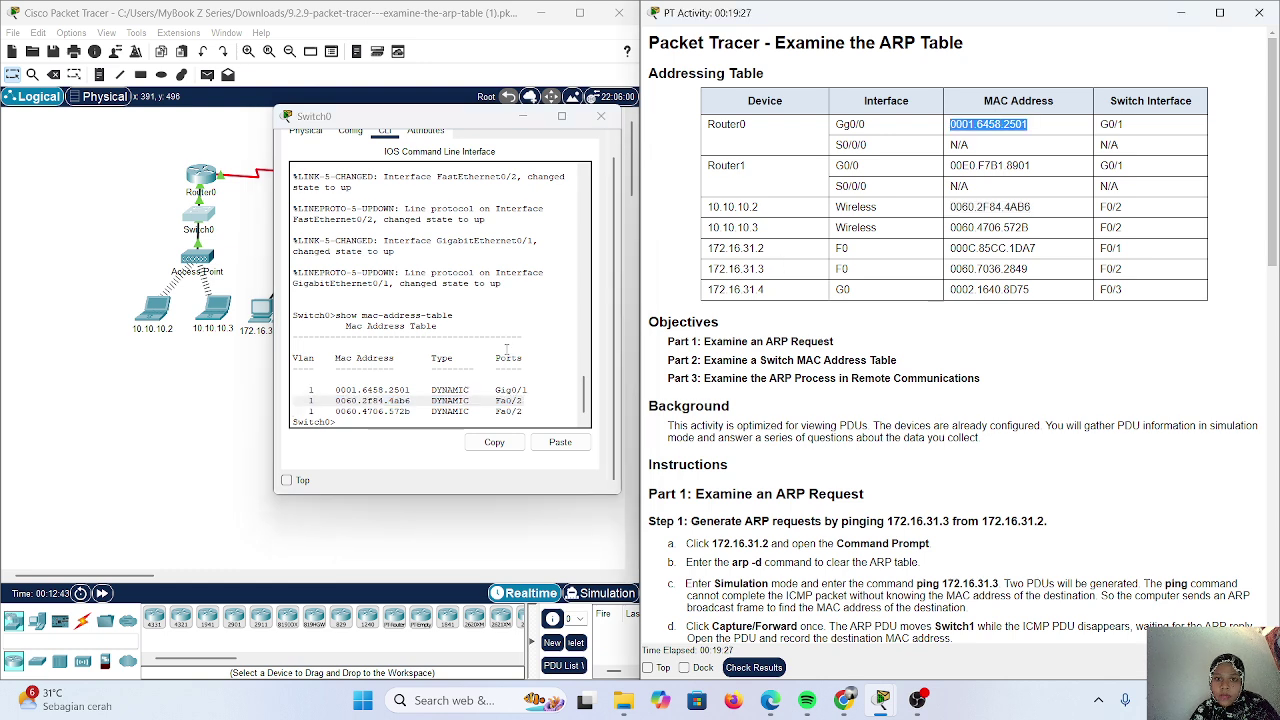
{"action": "left_click", "coordinate": [407, 391]}
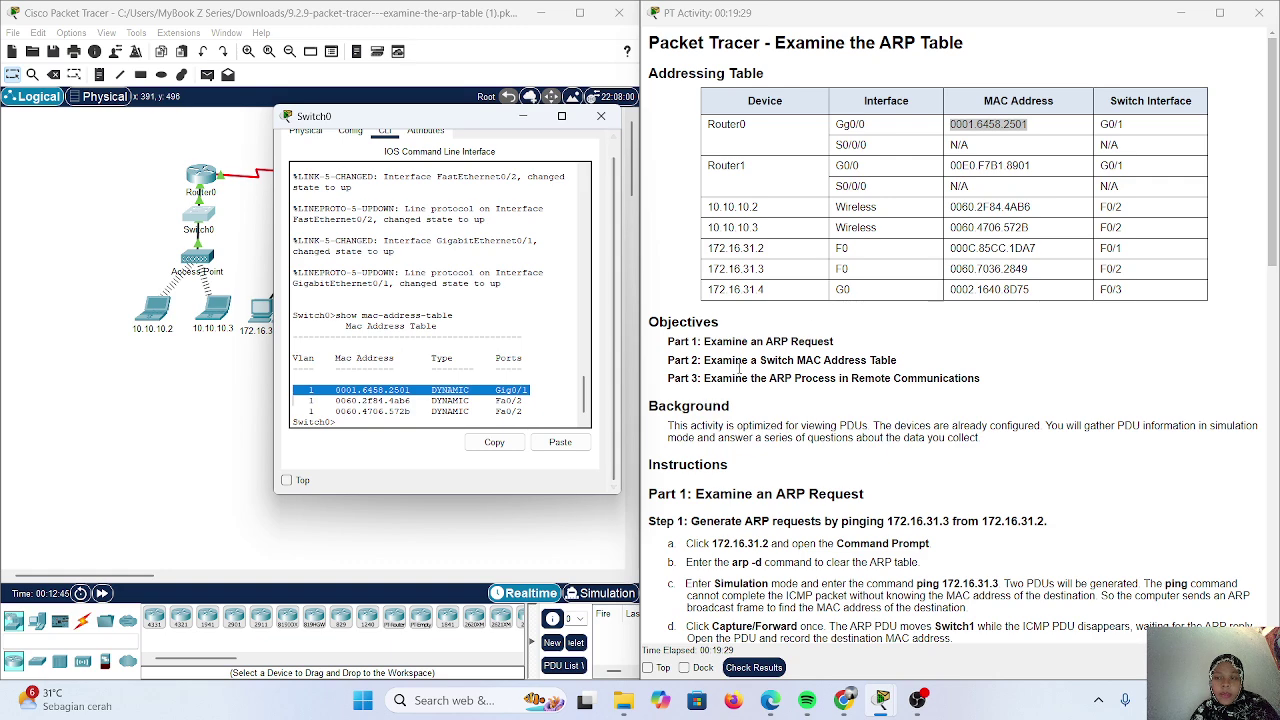
Minimise Switch0's window and open 172.16.31.2's Command Prompt for Part 3, shrinking and moving its window clear of the instructions.
{"action": "left_click", "coordinate": [912, 382]}
{"action": "scroll", "coordinate": [912, 382], "scroll_direction": "down", "scroll_amount": 10}
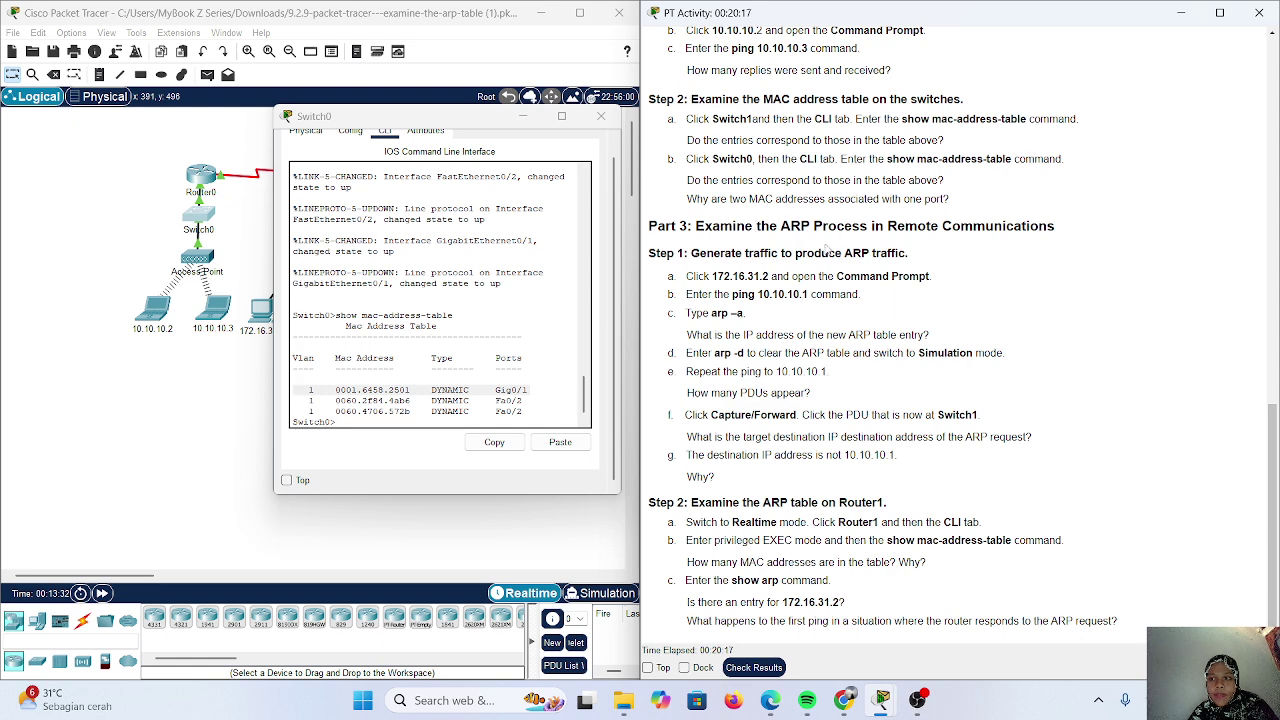
{"action": "scroll", "coordinate": [830, 247], "scroll_direction": "up", "scroll_amount": 1}
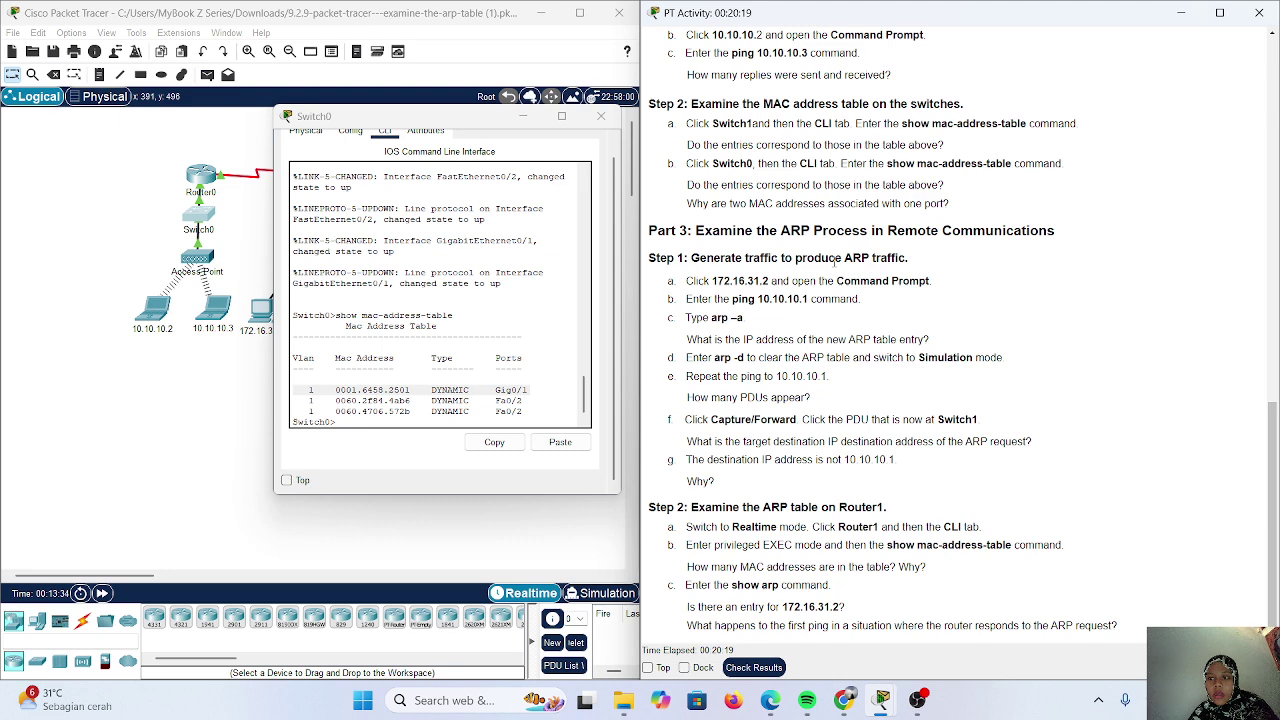
{"action": "scroll", "coordinate": [830, 258], "scroll_direction": "down", "scroll_amount": 1}
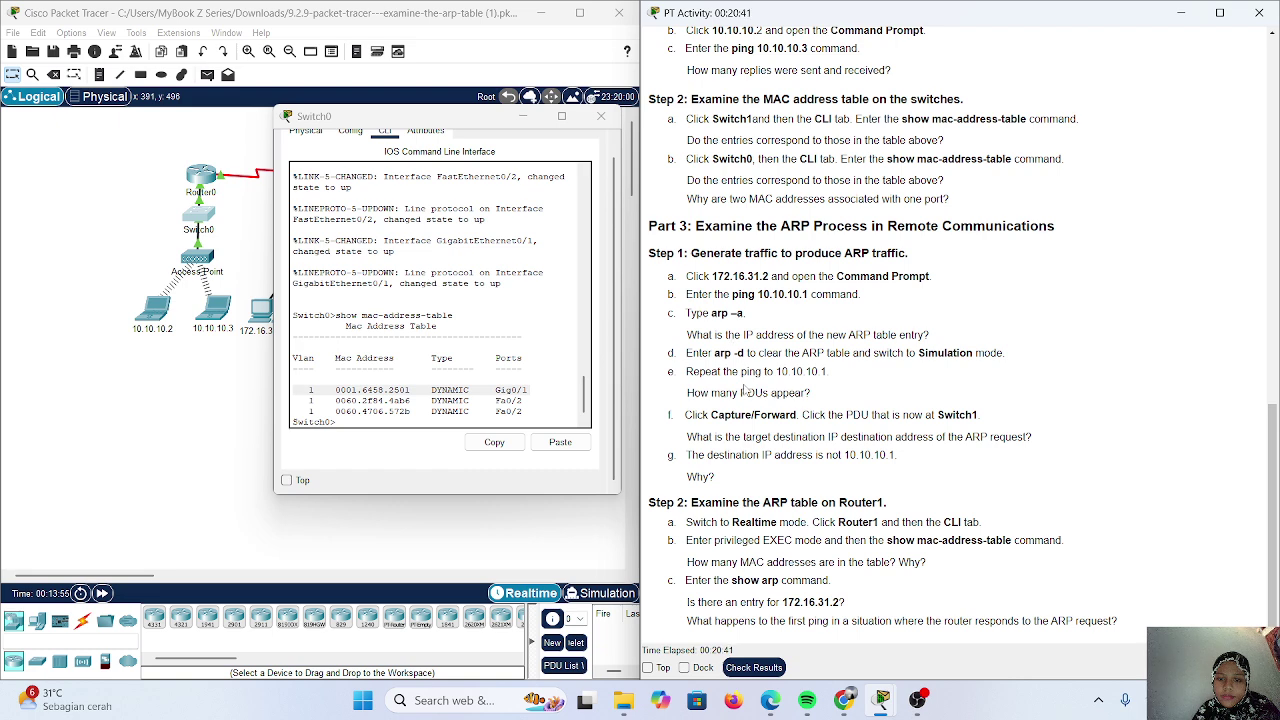
{"action": "left_click", "coordinate": [522, 116]}
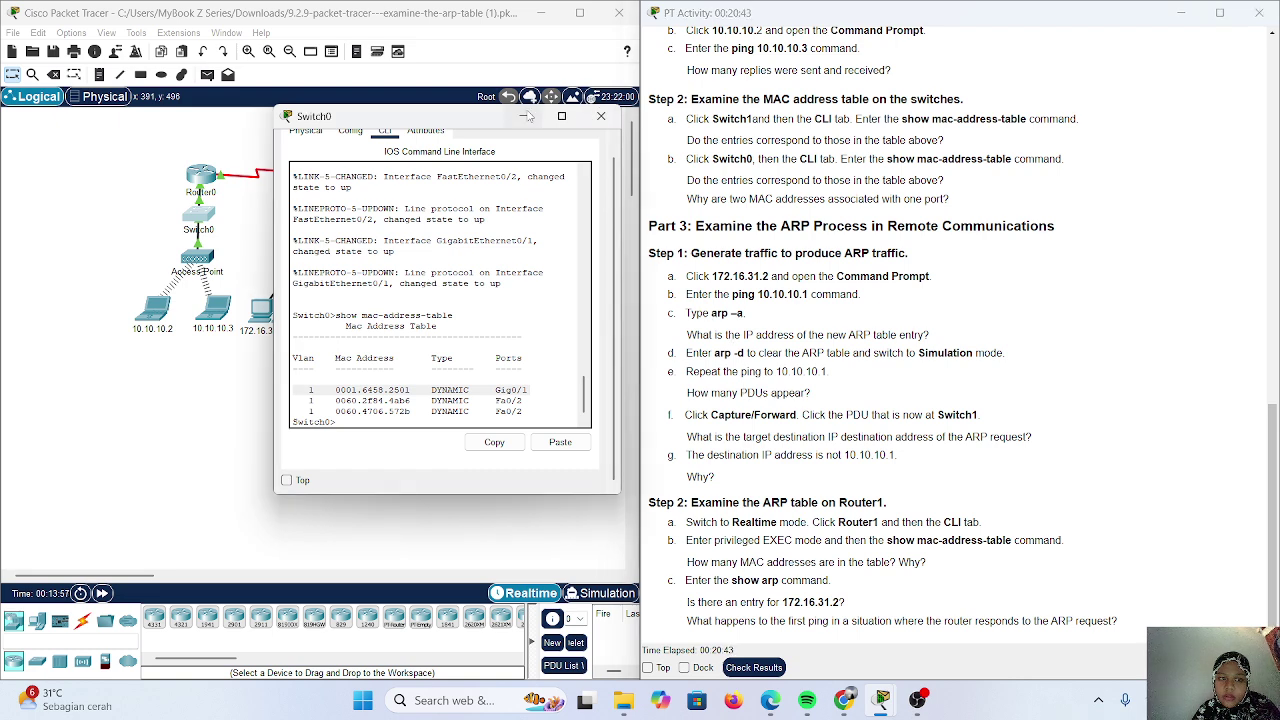
{"action": "left_click", "coordinate": [264, 314]}
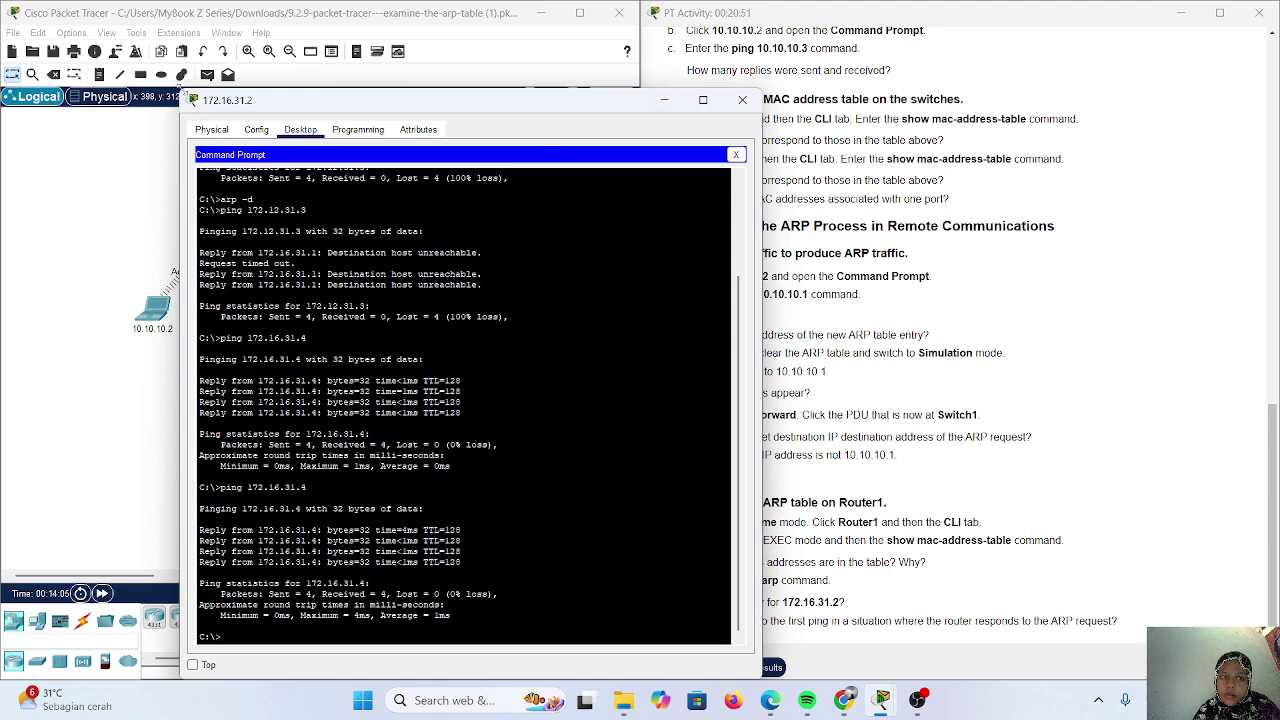
{"action": "left_click_drag", "start_coordinate": [178, 86], "coordinate": [378, 234]}
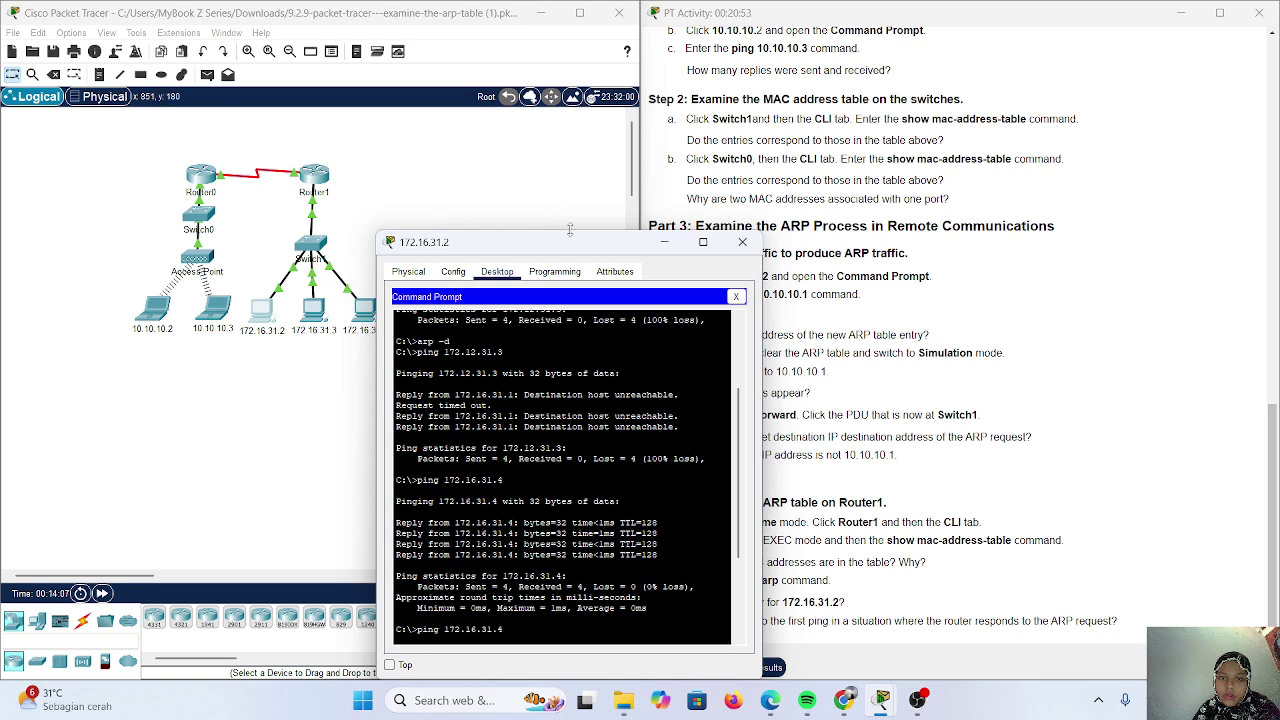
{"action": "left_click_drag", "start_coordinate": [569, 233], "coordinate": [368, 141]}
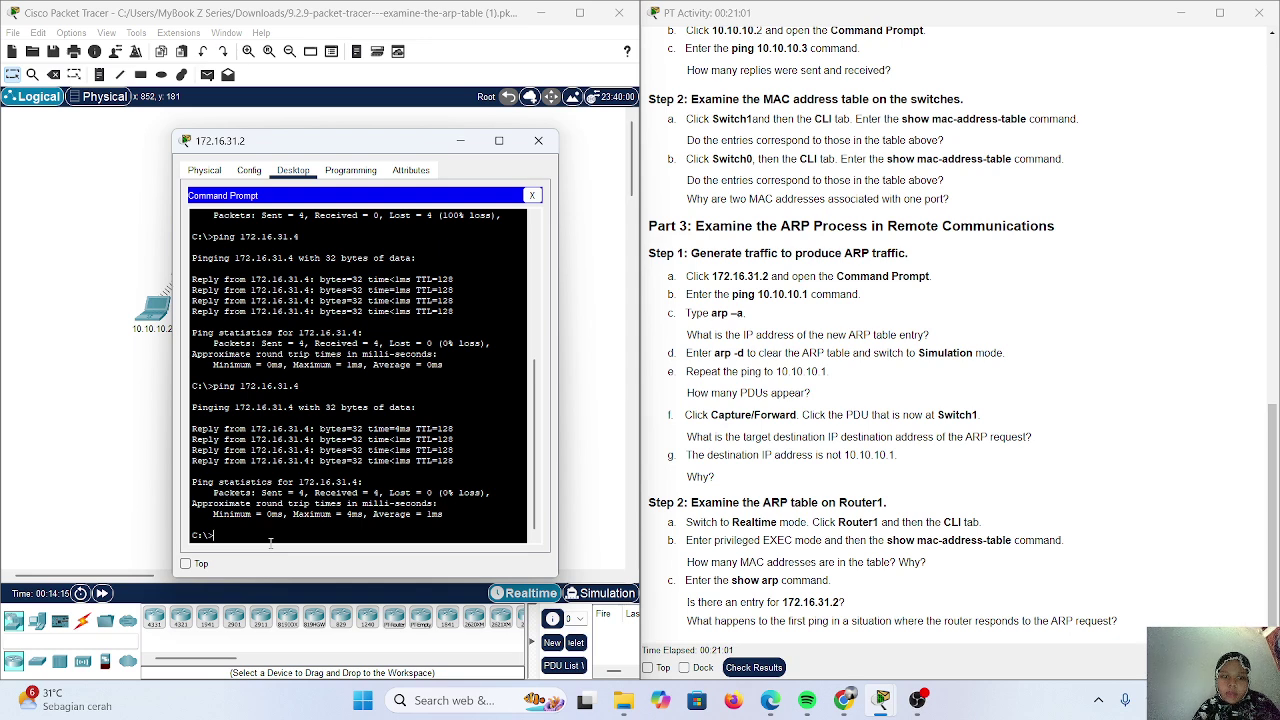
Ping 10.10.10.2 from 172.16.31.2's Command Prompt.
{"action": "type", "text": "ping "}
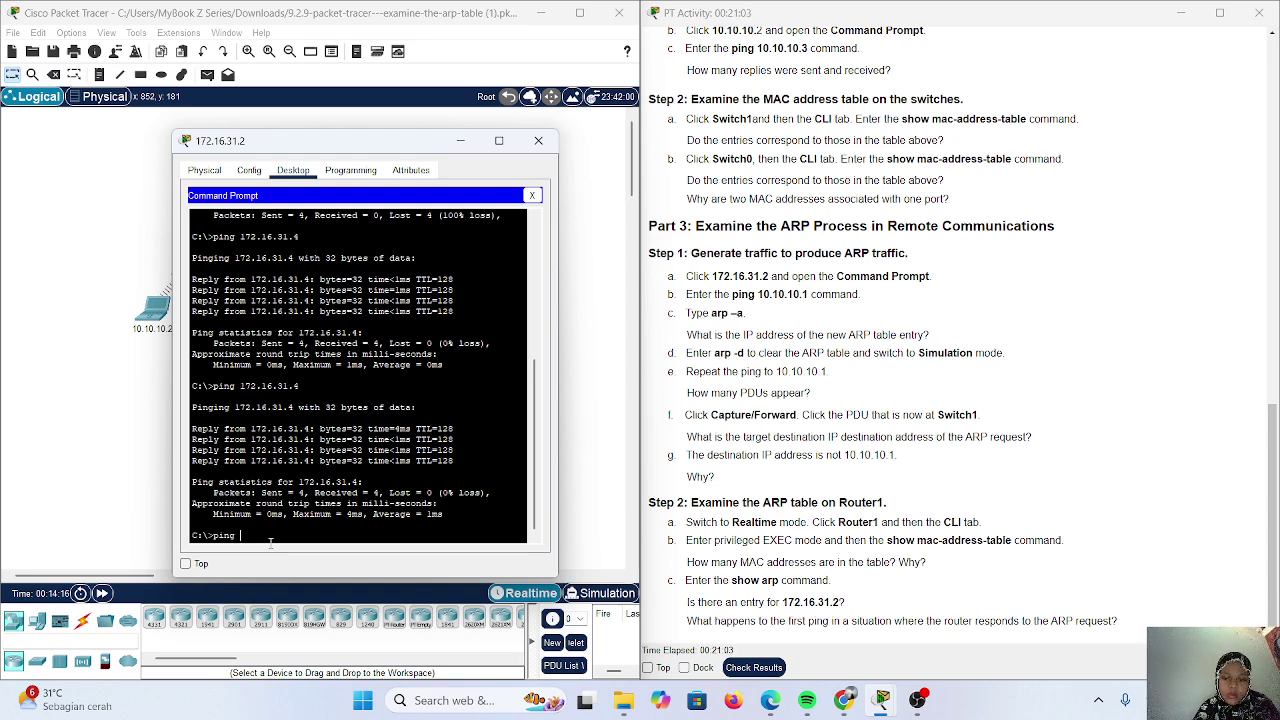
{"action": "type", "text": "10.10."}
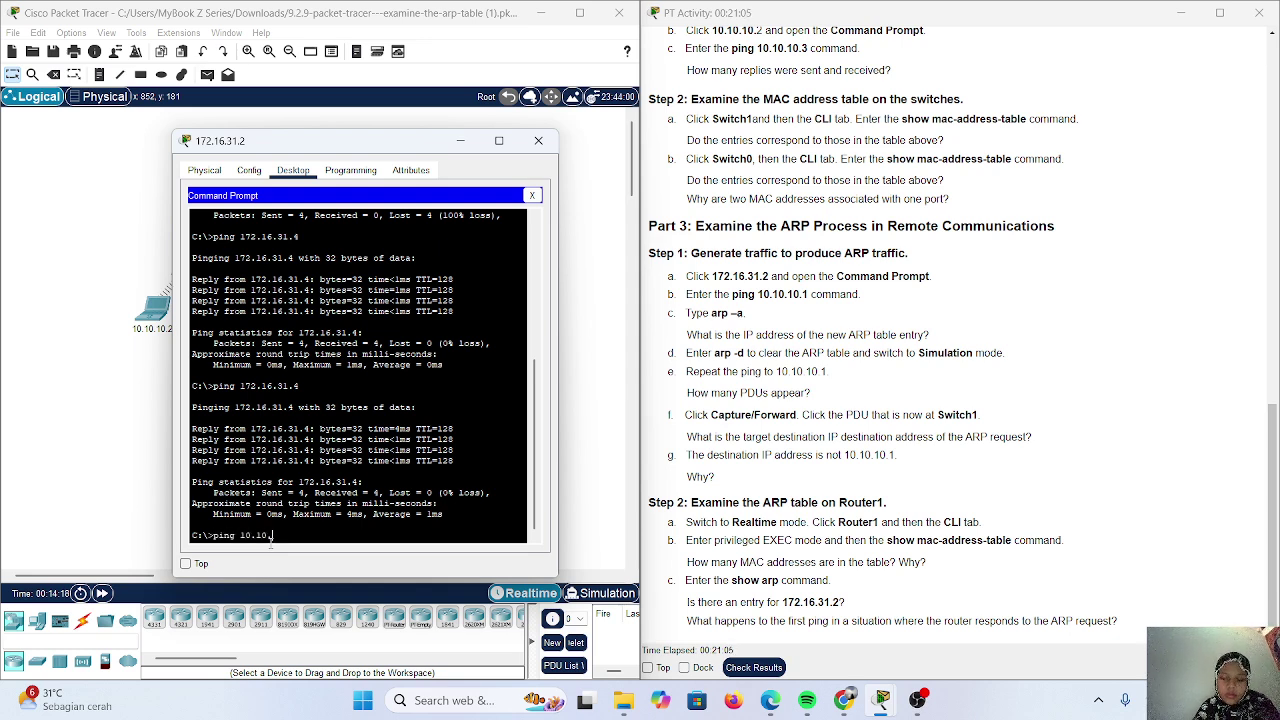
{"action": "type", "text": "10.2"}
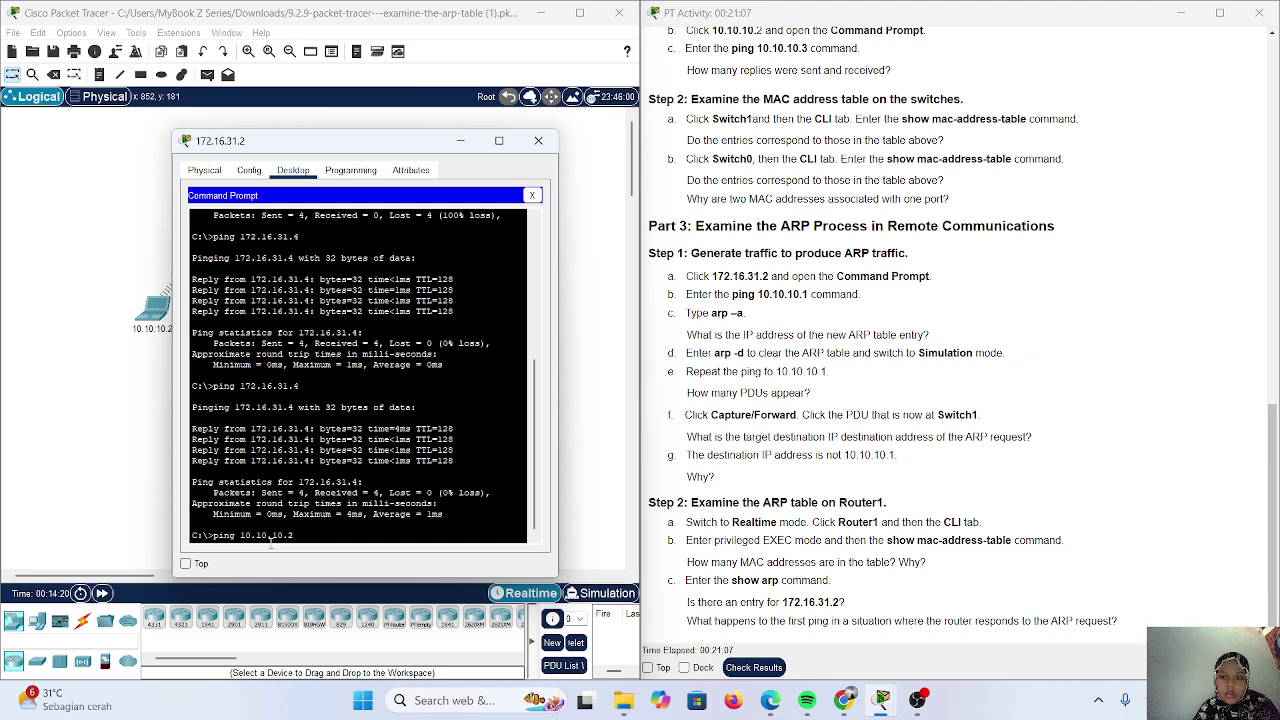
{"action": "key", "text": "Return"}
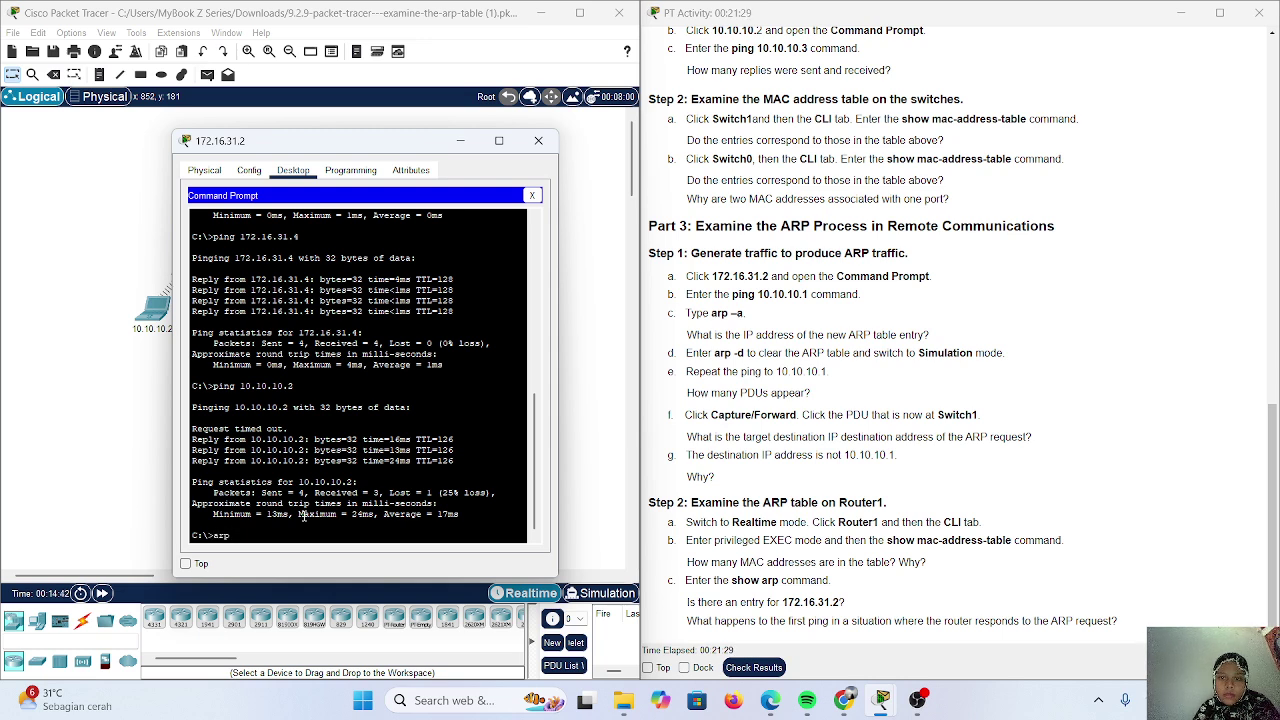
Display 172.16.31.2's ARP table with arp -a and examine the new entry's IP address.
{"action": "type", "text": "a"}
{"action": "key", "text": "Return"}
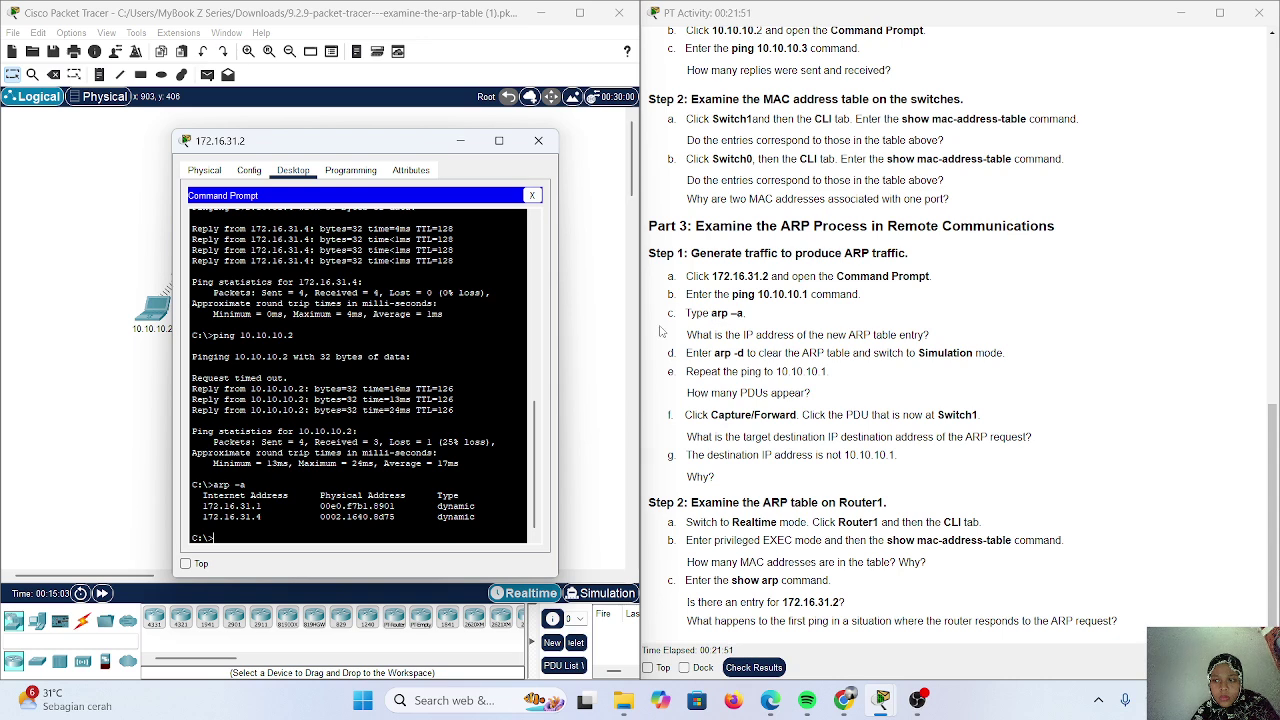
{"action": "scroll", "coordinate": [359, 471], "scroll_direction": "down", "scroll_amount": 2}
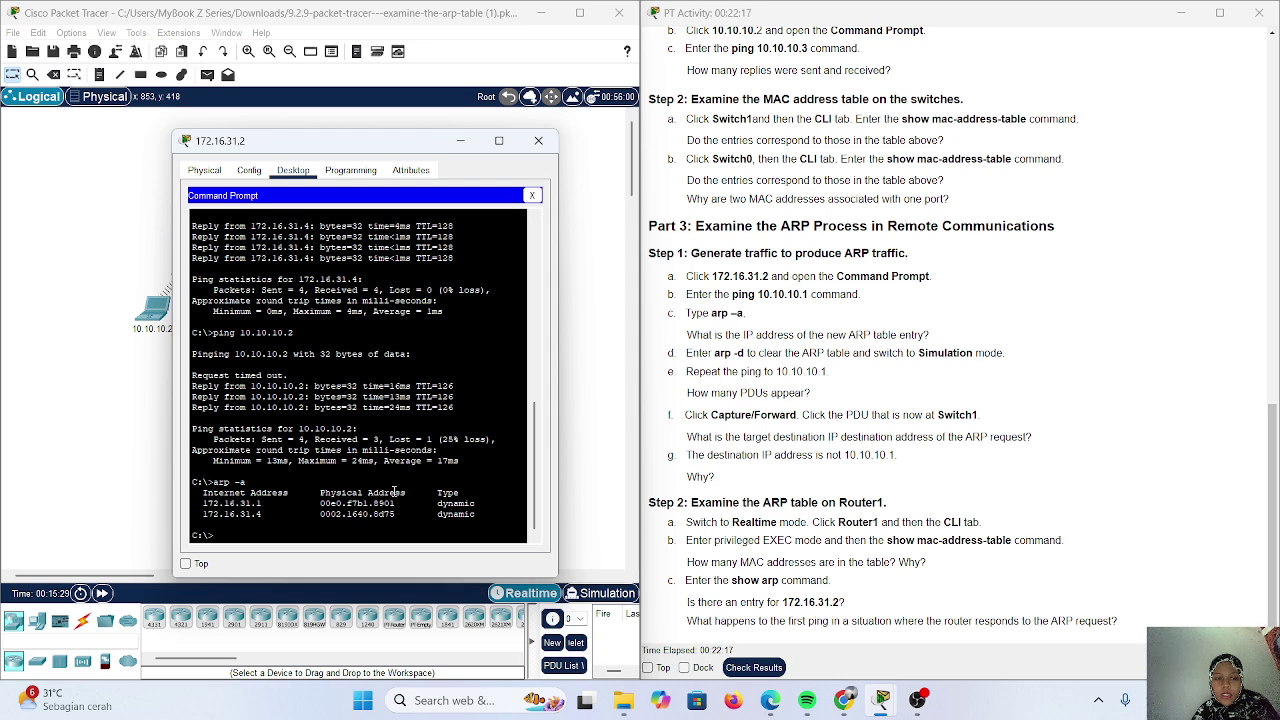
{"action": "triple_click", "coordinate": [245, 504]}
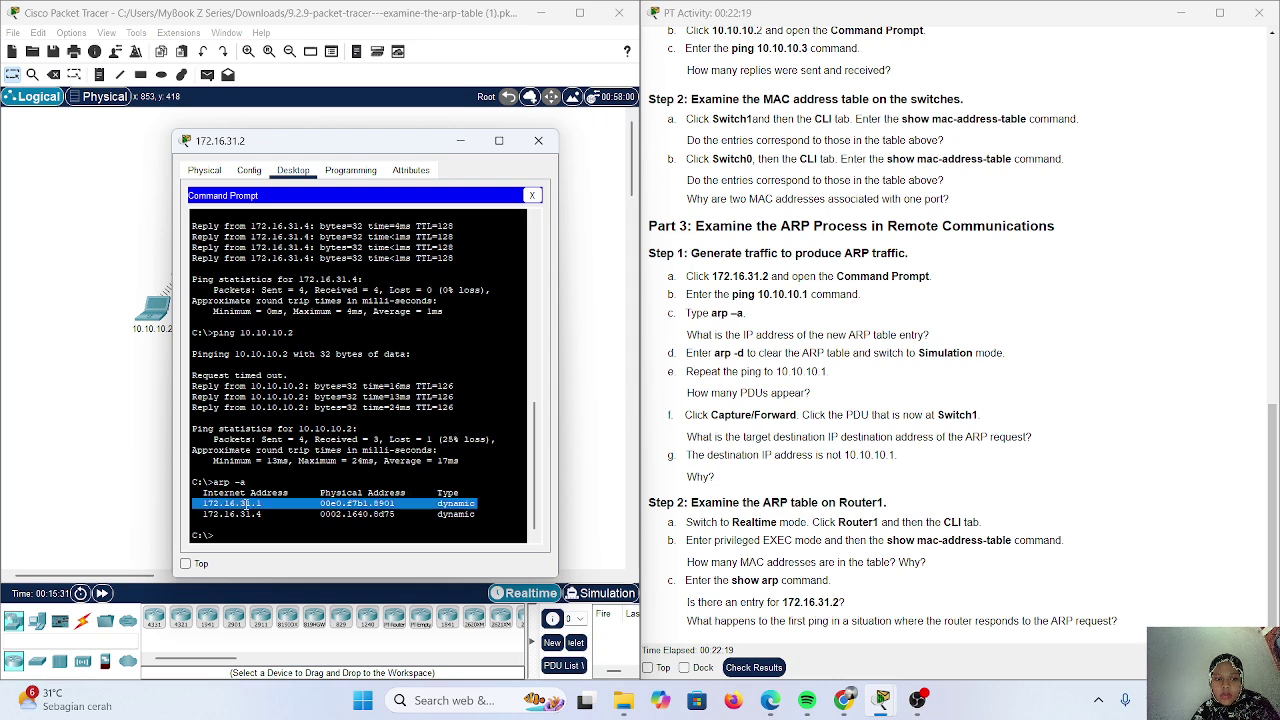
{"action": "left_click", "coordinate": [308, 494]}
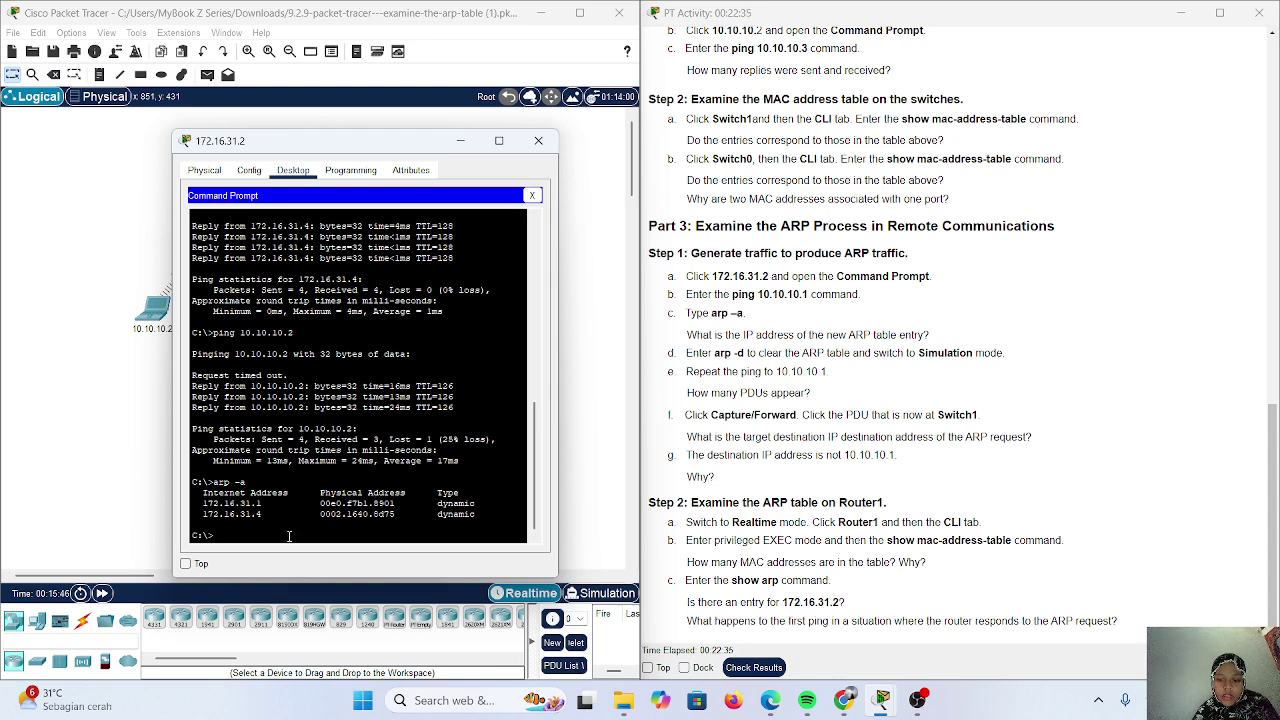
Clear 172.16.31.2's ARP table with arp -d and switch to Simulation mode.
{"action": "type", "text": "arp"}
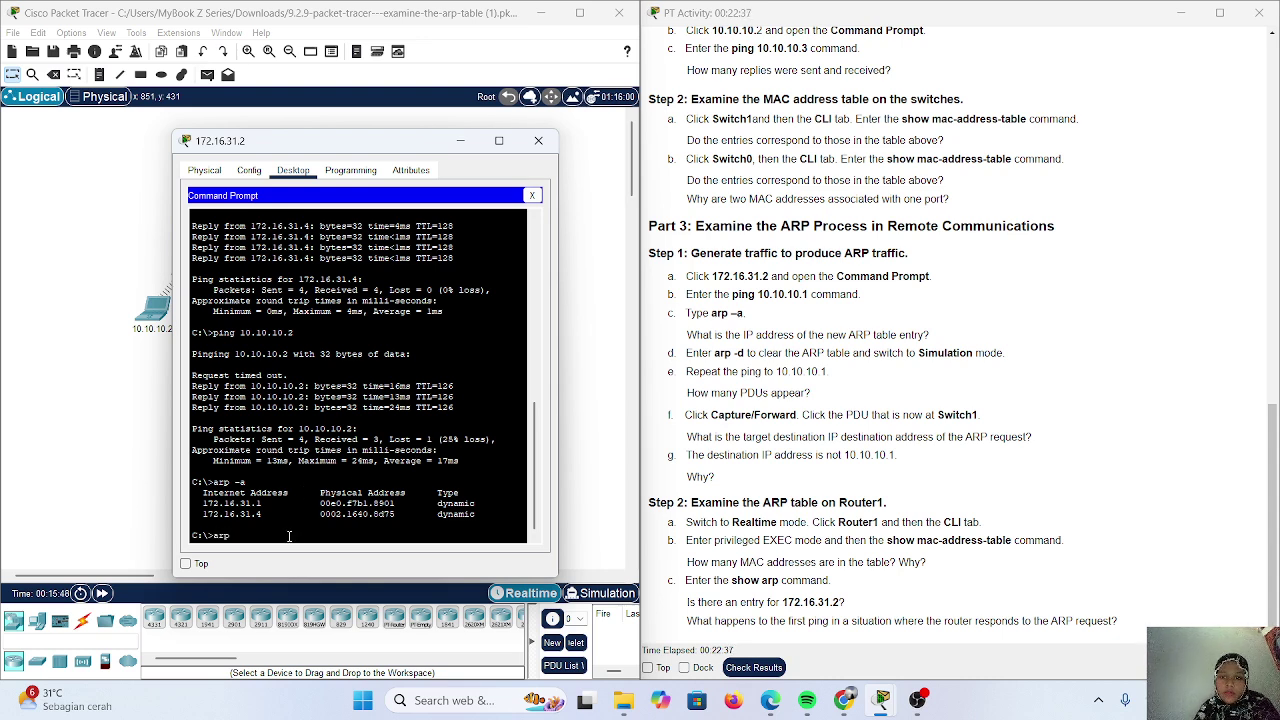
{"action": "type", "text": " -d"}
{"action": "key", "text": "Return"}
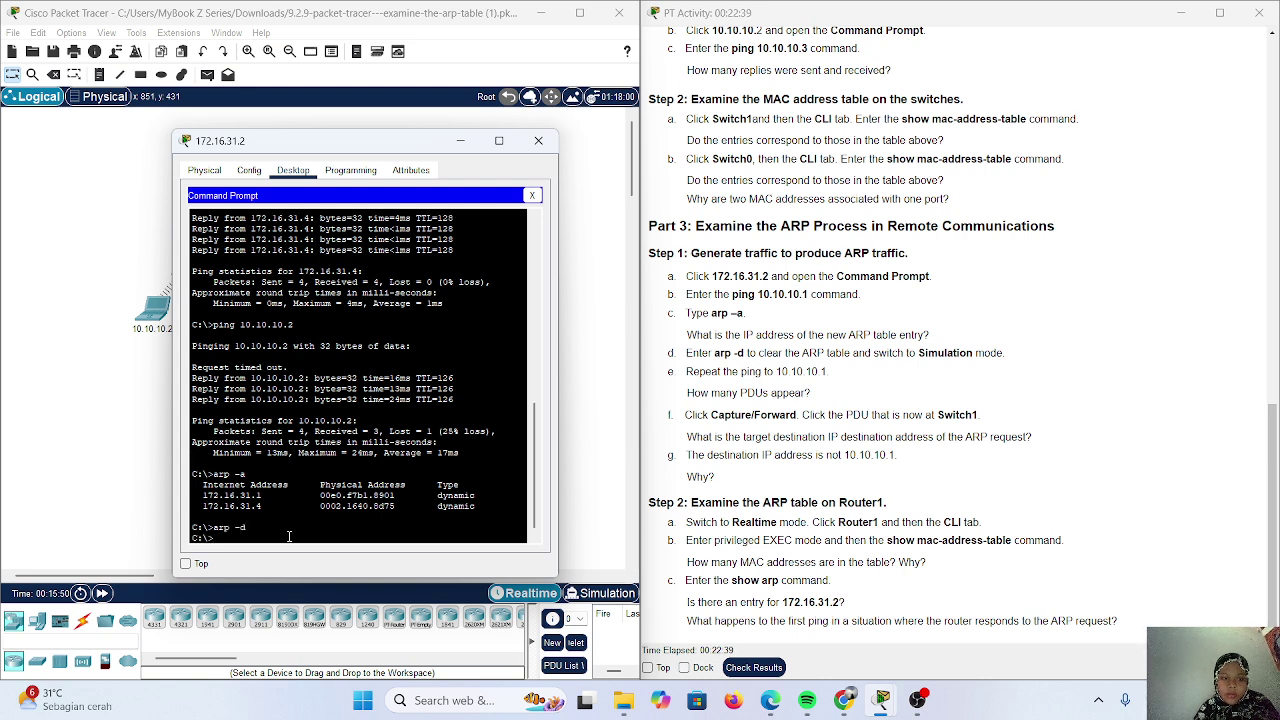
{"action": "left_click", "coordinate": [607, 594]}
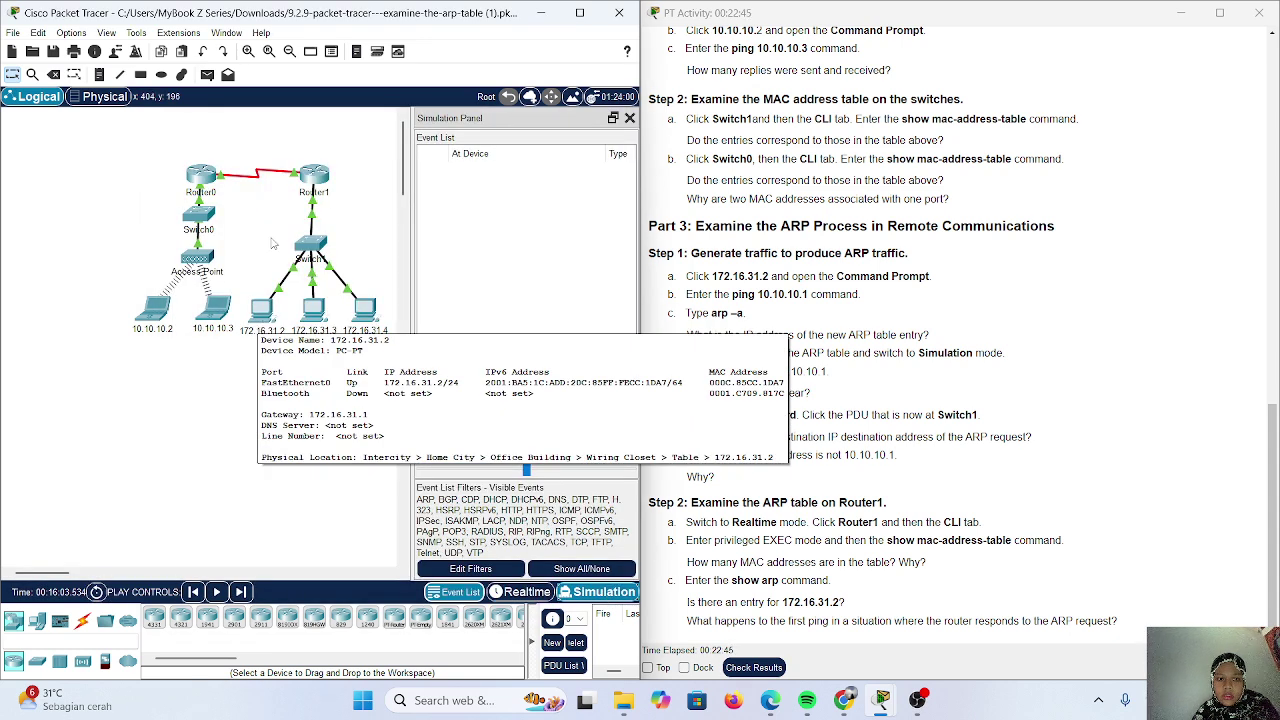
Repeat the ping to 10.10.10.2 from 172.16.31.2 in Simulation mode and minimise its window to reveal the generated PDUs.
{"action": "left_click", "coordinate": [262, 310]}
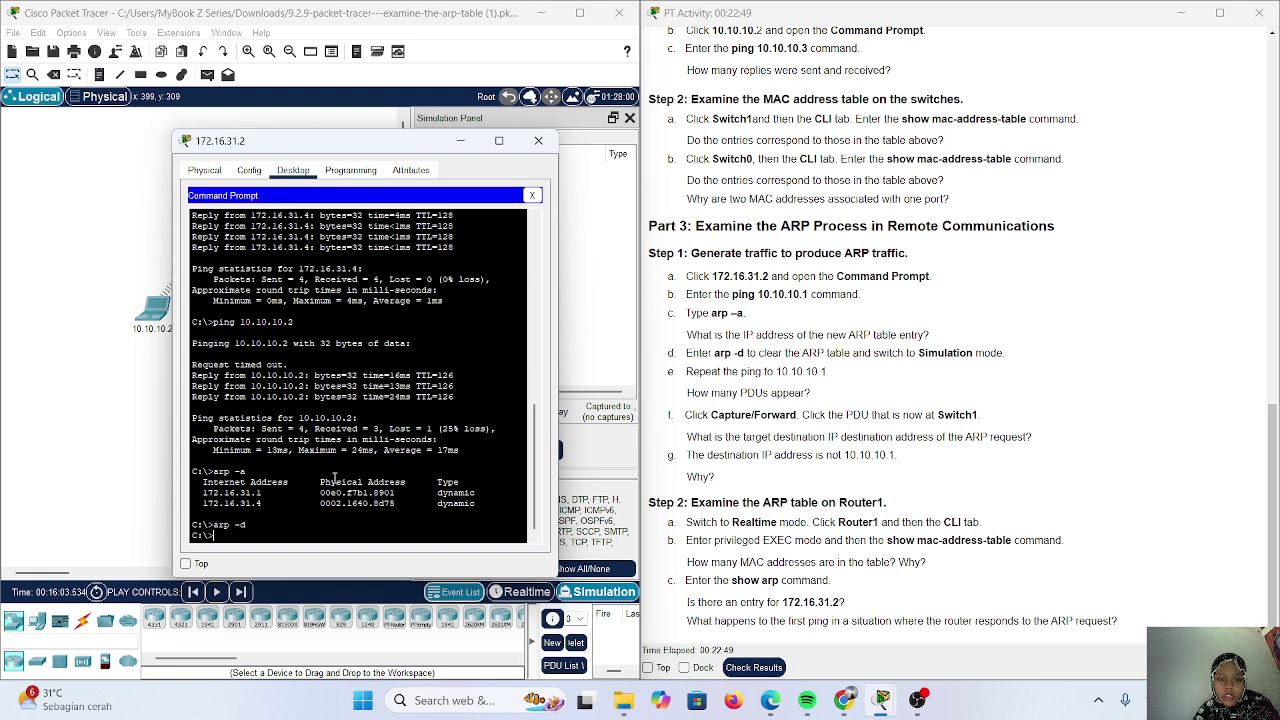
{"action": "type", "text": "arp -a"}
{"action": "key", "text": "Up"}
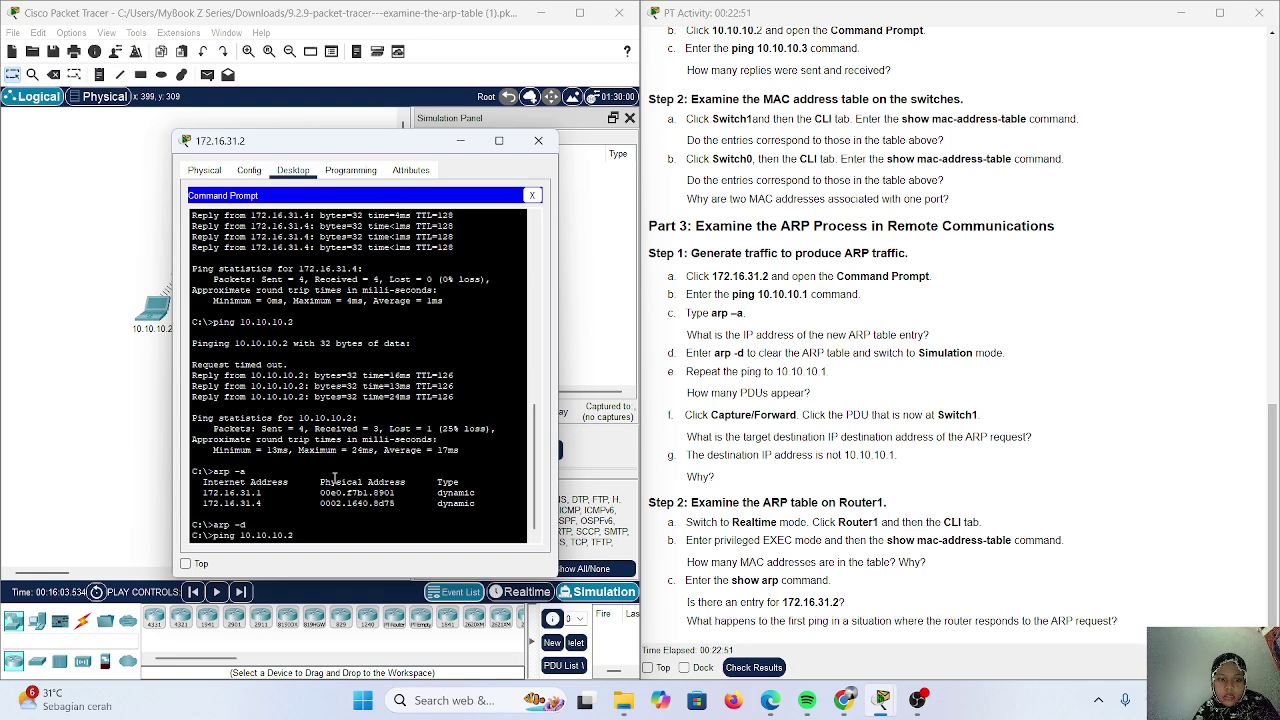
{"action": "key", "text": "Return"}
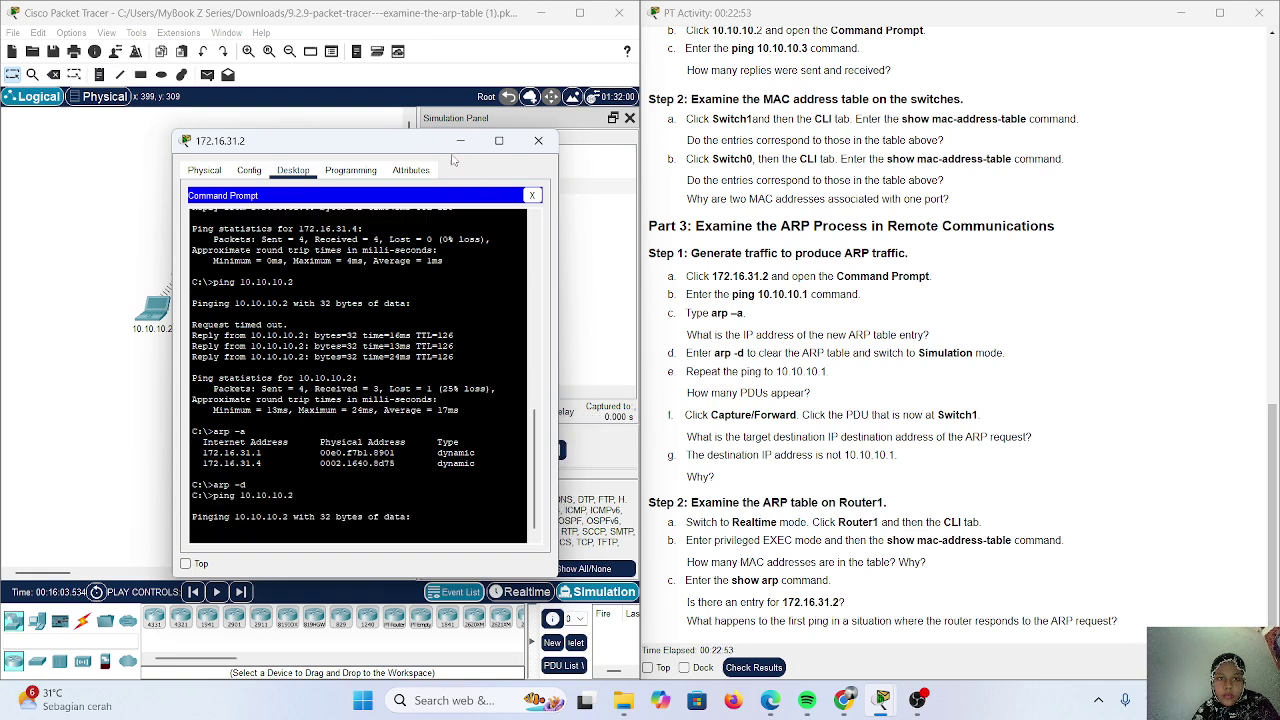
{"action": "left_click", "coordinate": [460, 141]}
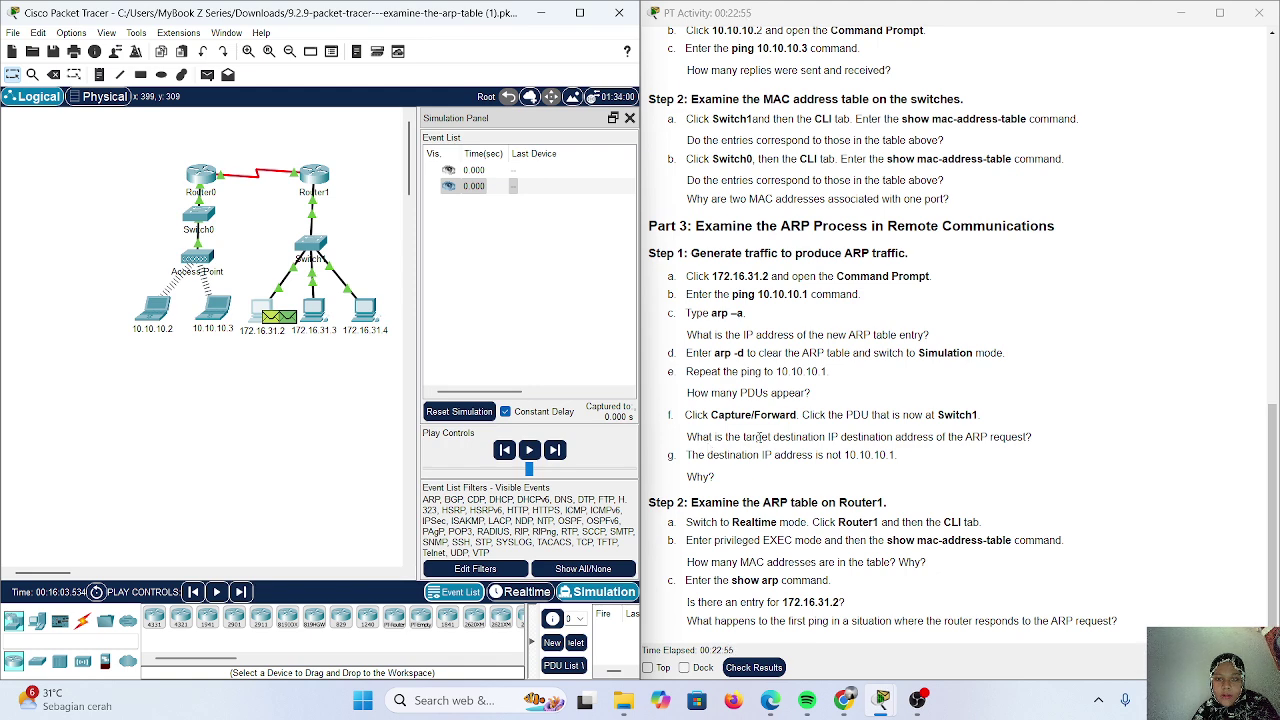
Advance the simulation by one event and open the PDU information at Switch1, placing its floating window over the topology.
{"action": "left_click", "coordinate": [556, 451]}
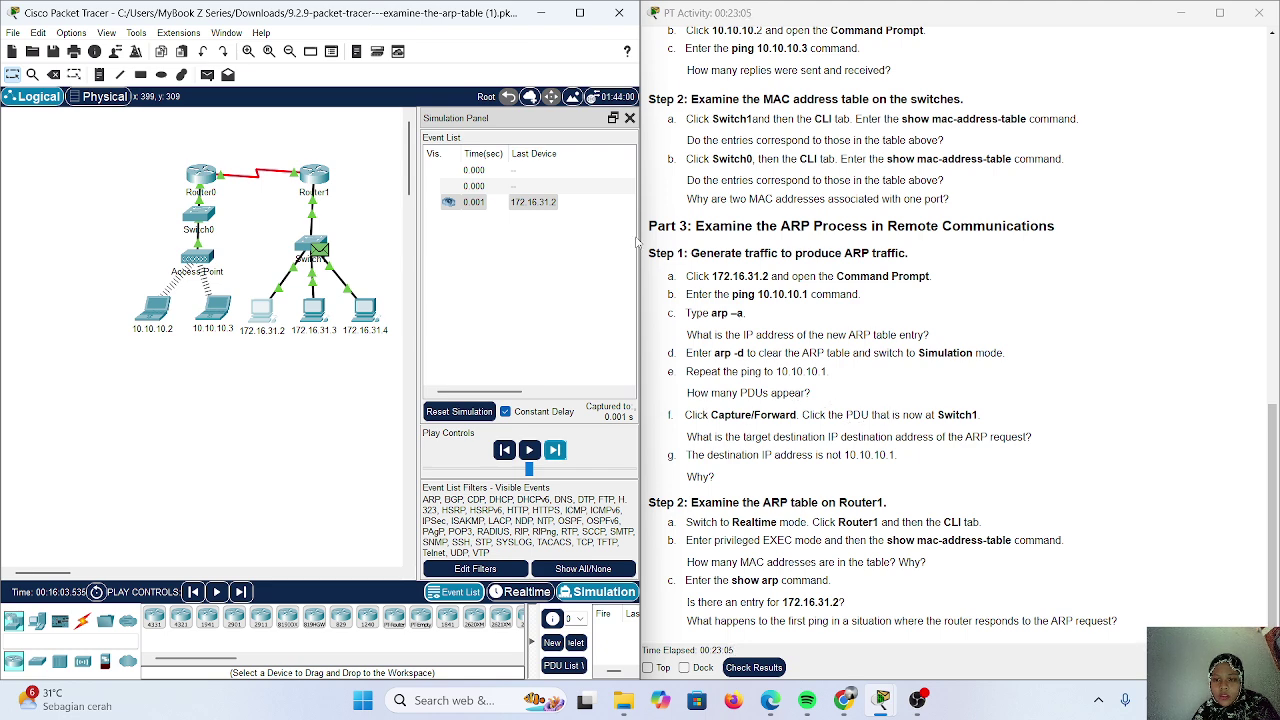
{"action": "left_click", "coordinate": [521, 201]}
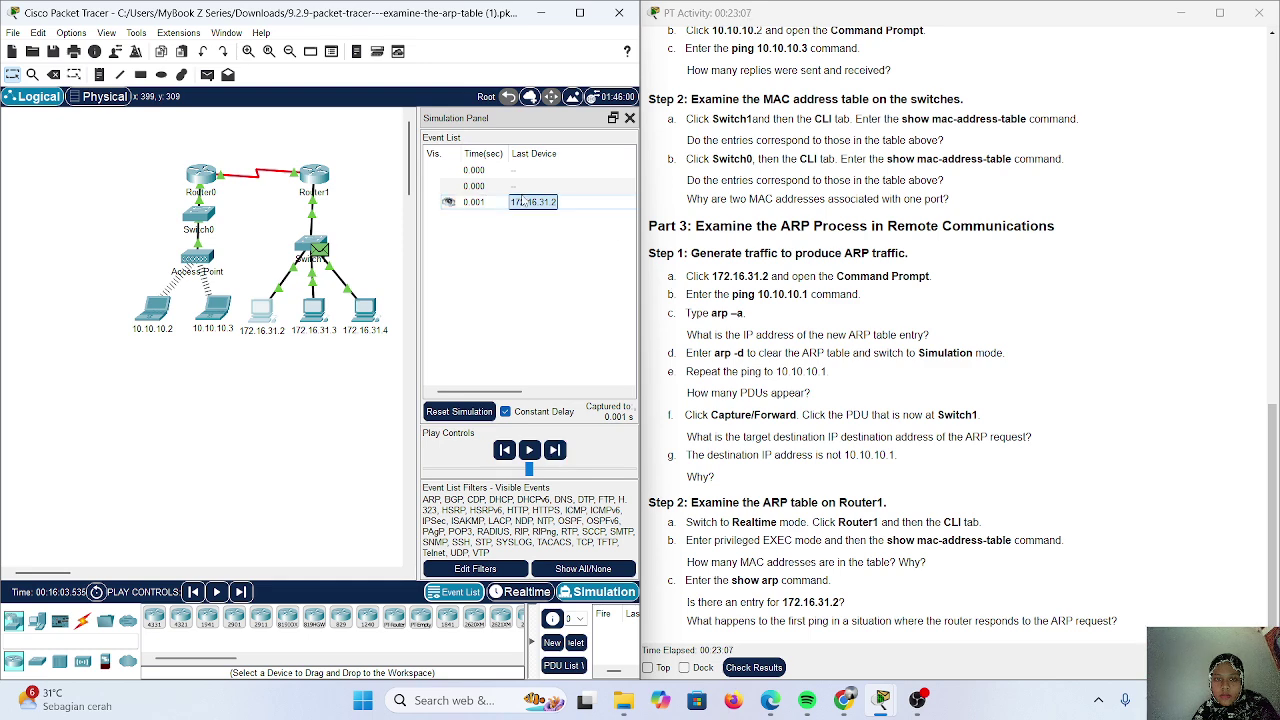
{"action": "double_click", "coordinate": [521, 201]}
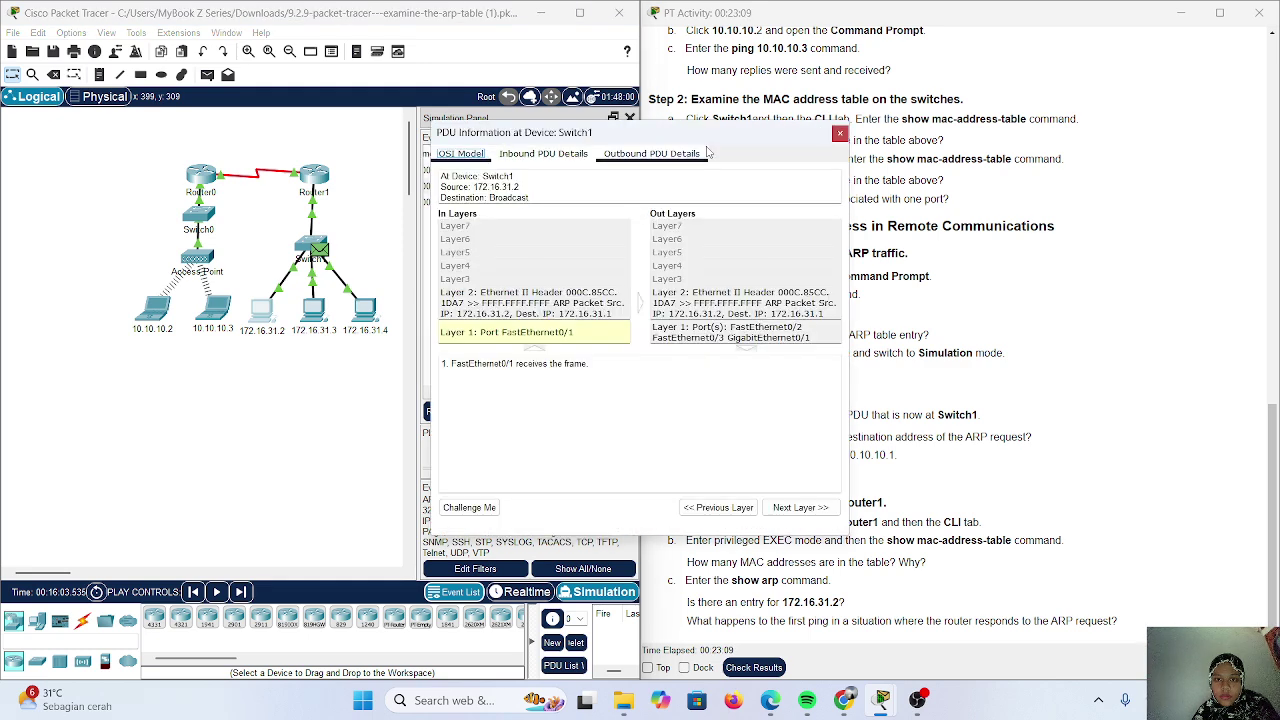
{"action": "left_click_drag", "start_coordinate": [734, 134], "coordinate": [505, 117]}
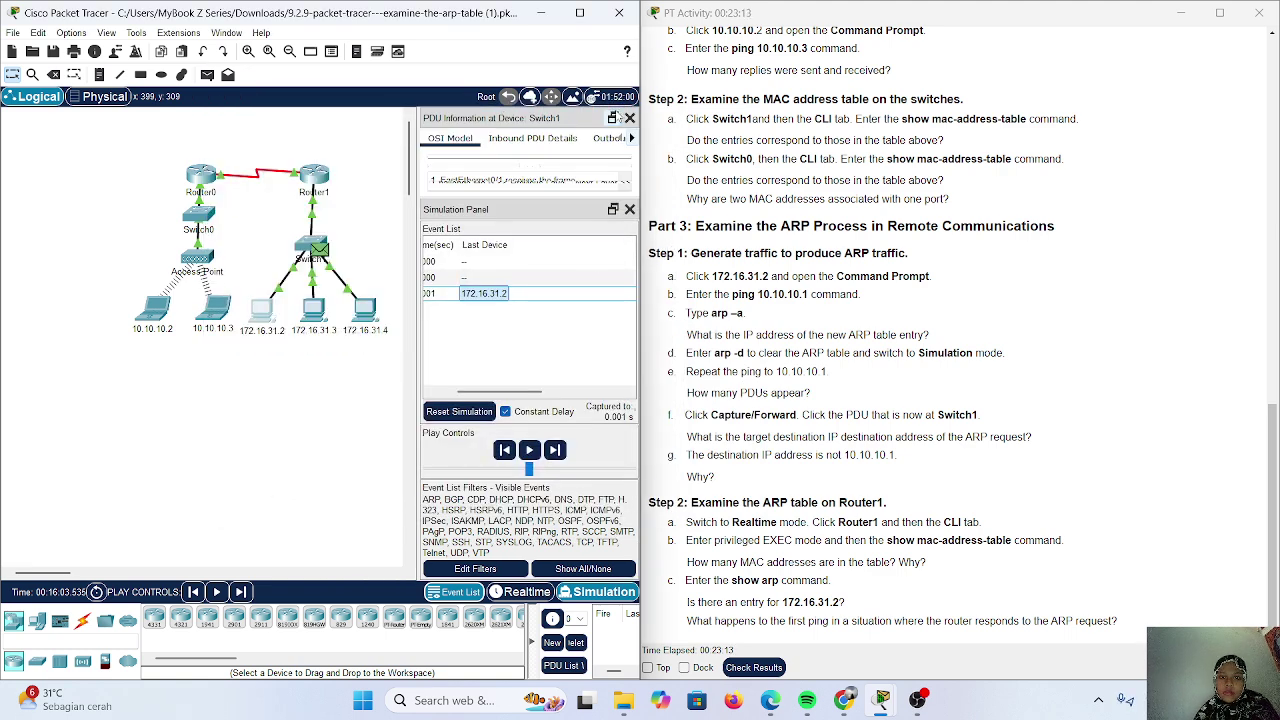
{"action": "left_click", "coordinate": [613, 118]}
{"action": "left_click_drag", "start_coordinate": [622, 132], "coordinate": [352, 174]}
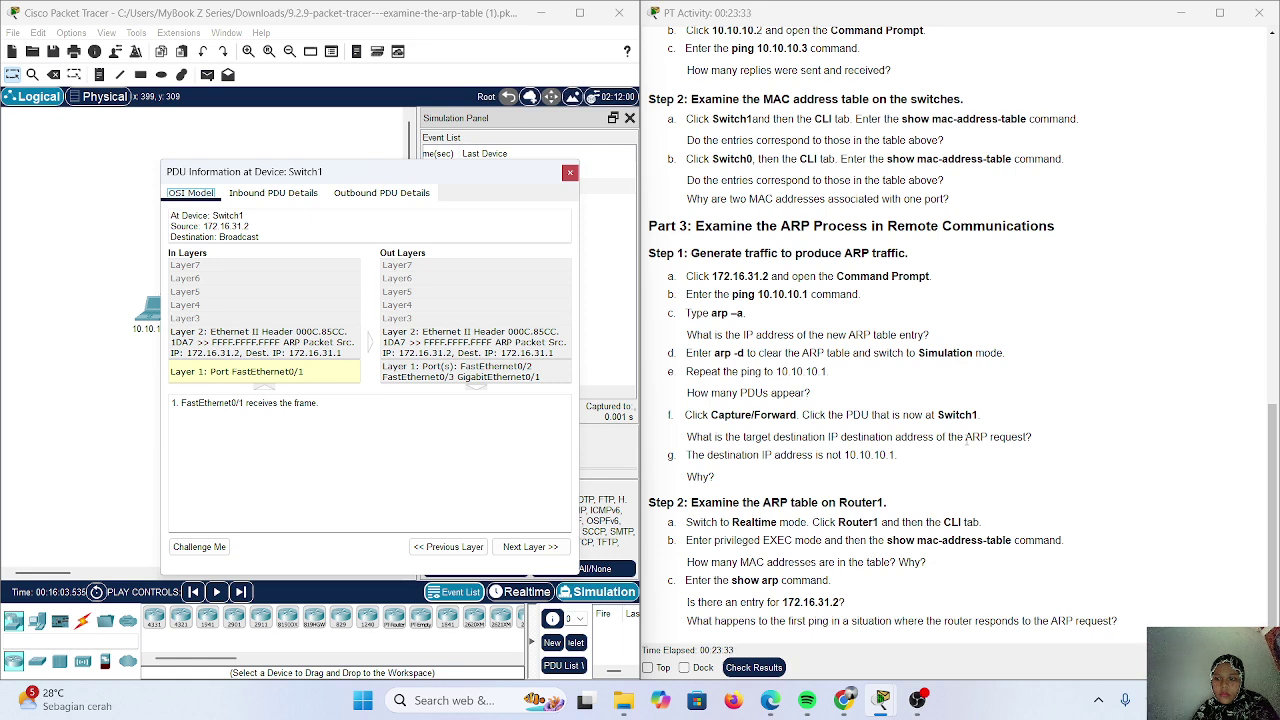
Examine the outbound Layer 2 details of the ARP request at Switch1 for its target destination IP address.
{"action": "left_click_drag", "start_coordinate": [965, 437], "coordinate": [898, 455]}
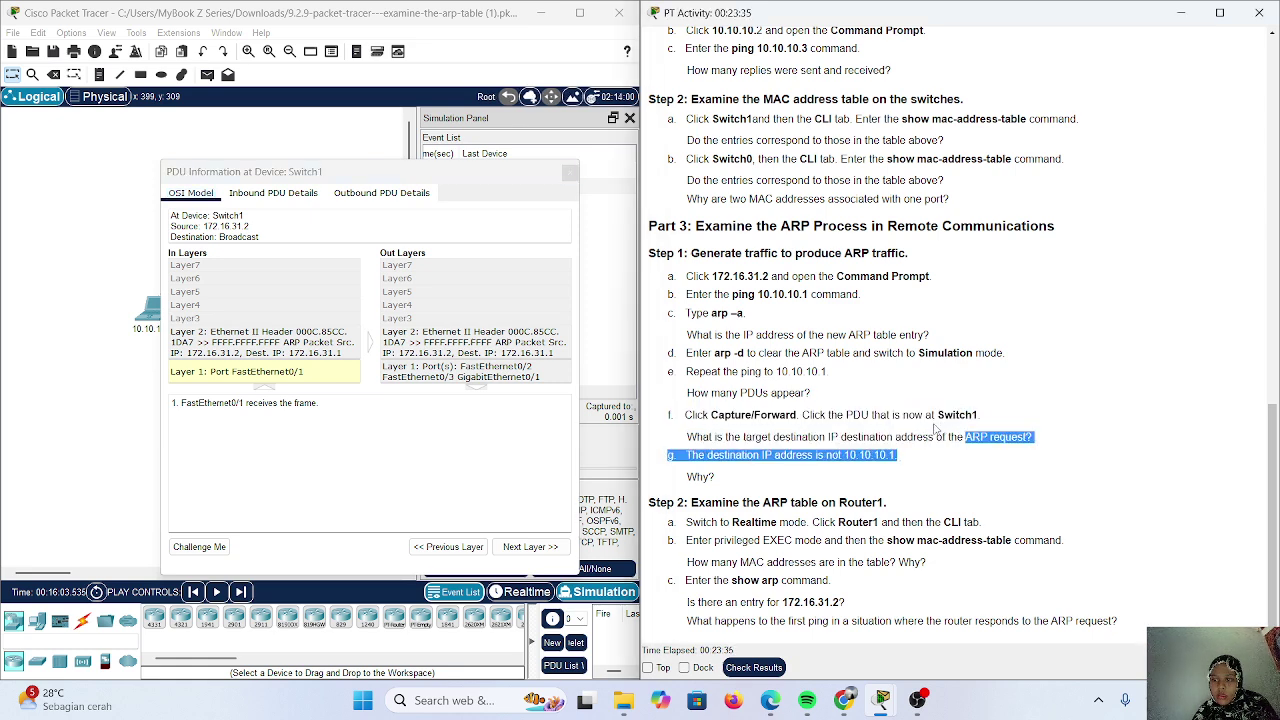
{"action": "left_click", "coordinate": [855, 437]}
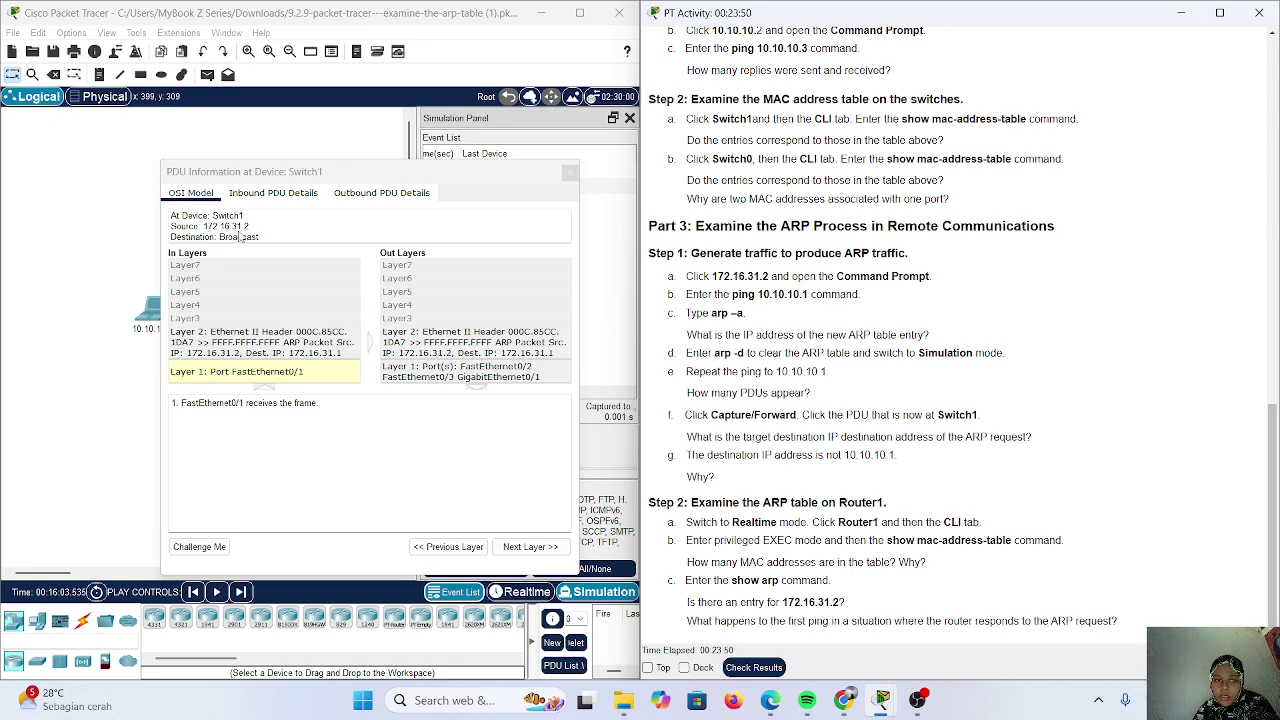
{"action": "left_click", "coordinate": [462, 356]}
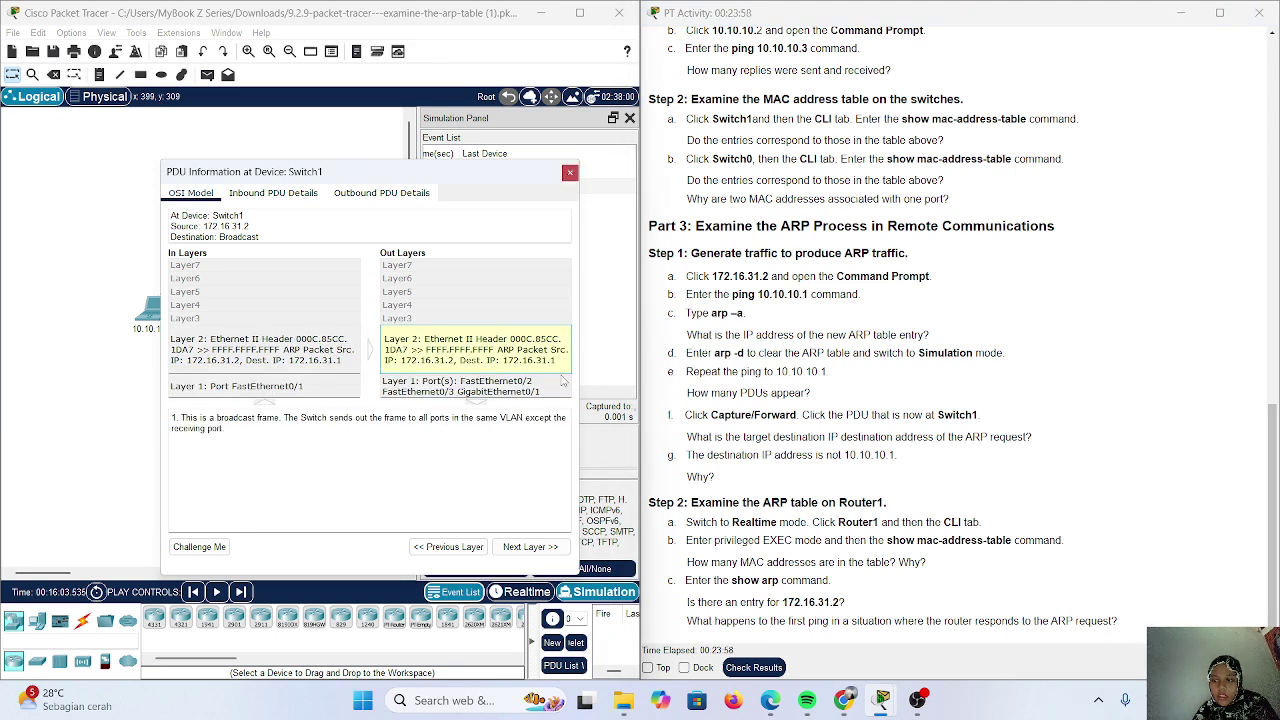
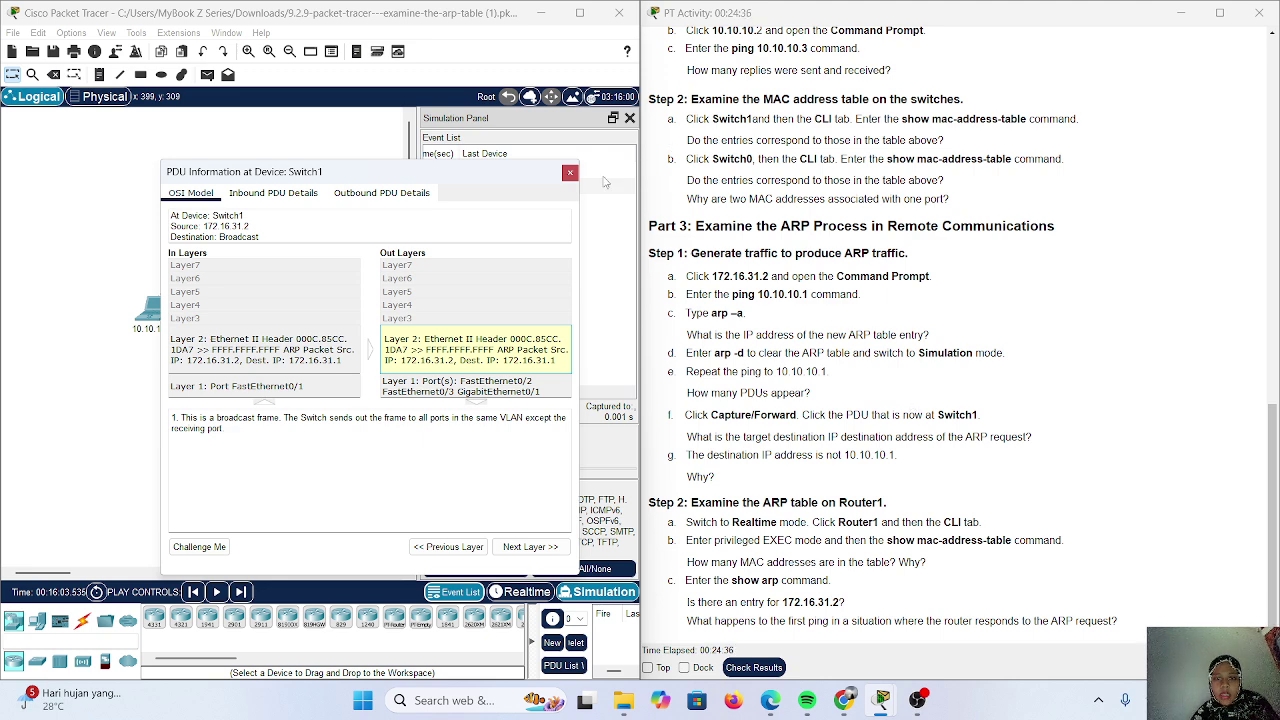
Close the PDU information for Switch1, bring the whole topology into view and switch back to Realtime mode.
{"action": "left_click", "coordinate": [570, 174]}
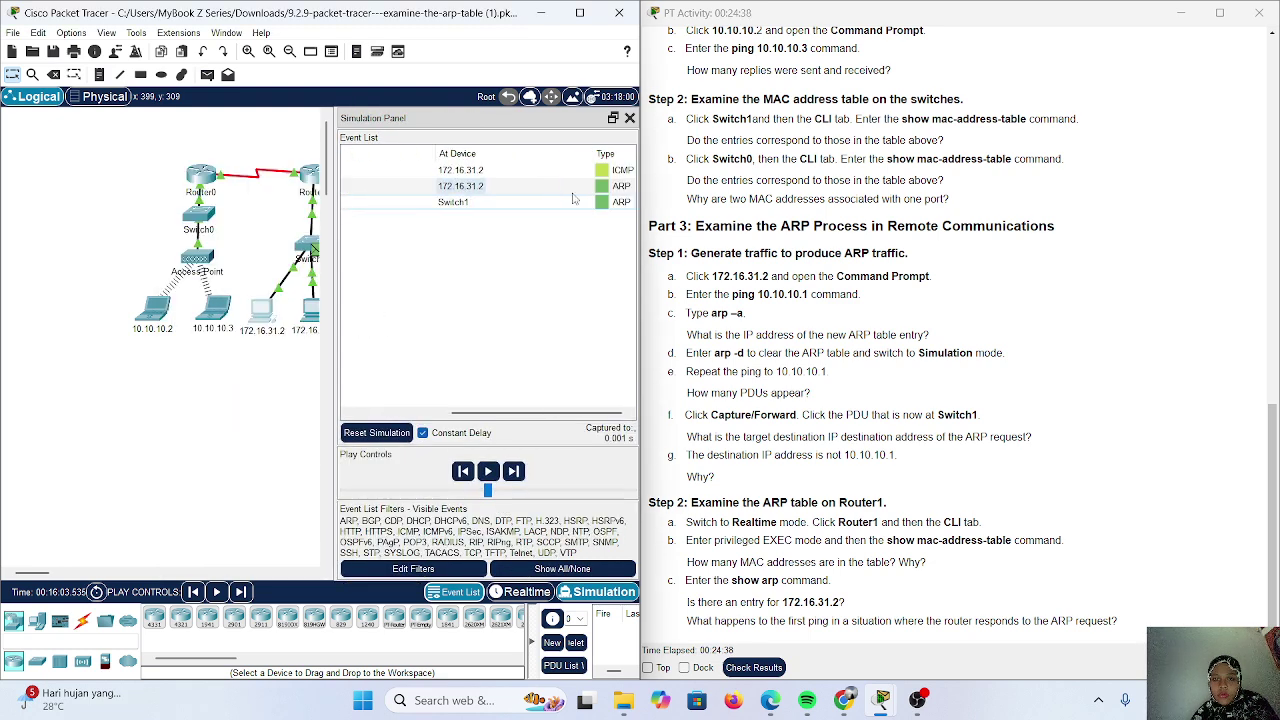
{"action": "left_click", "coordinate": [573, 201]}
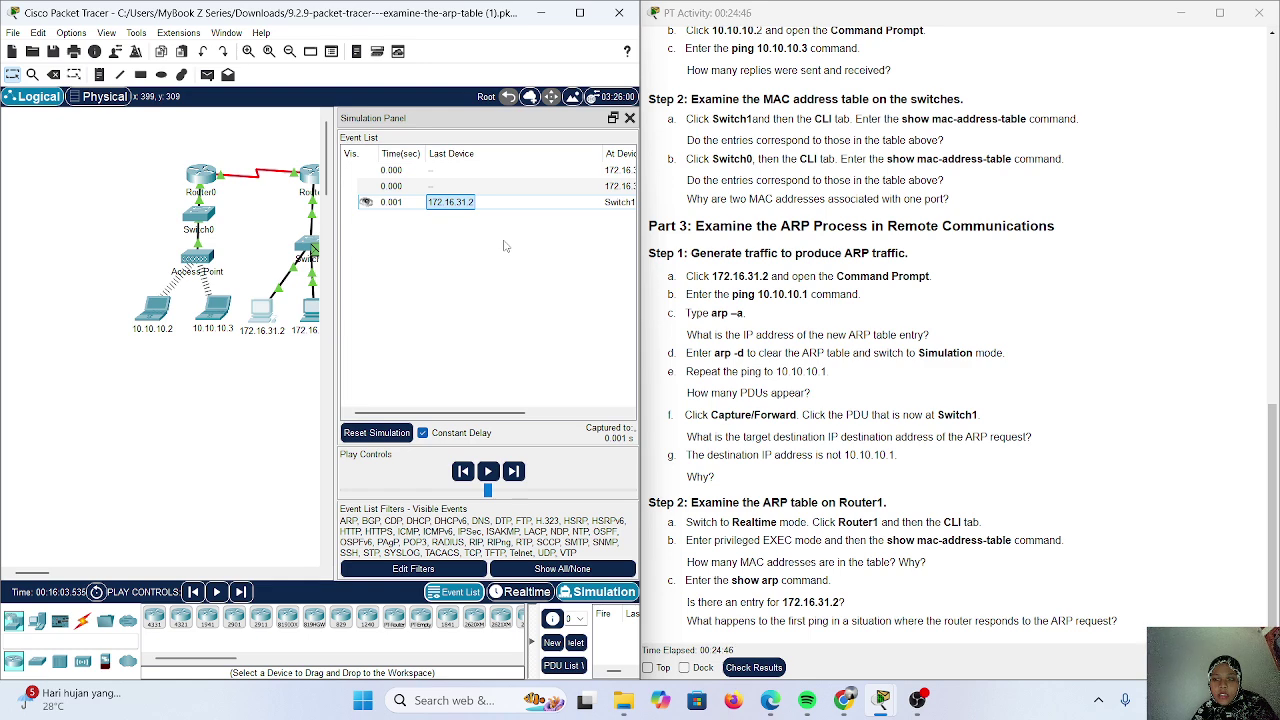
{"action": "left_click", "coordinate": [289, 343]}
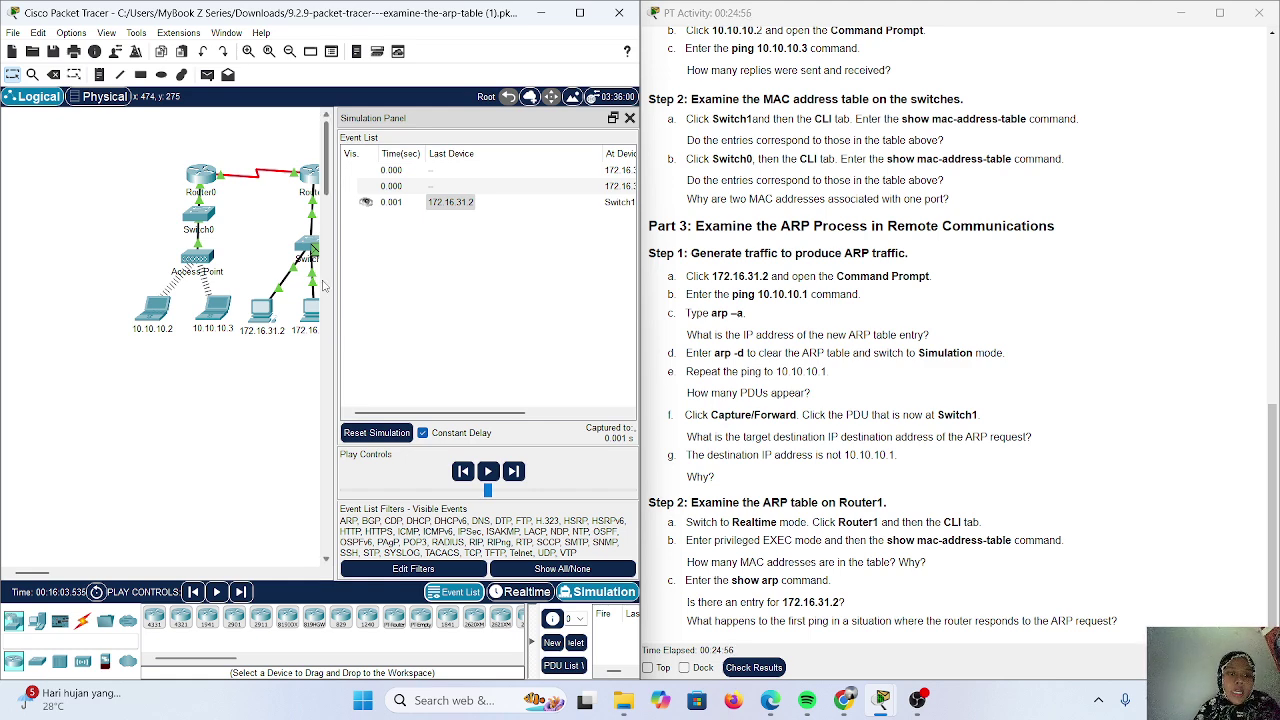
{"action": "scroll", "coordinate": [275, 246], "scroll_direction": "right", "scroll_amount": 1}
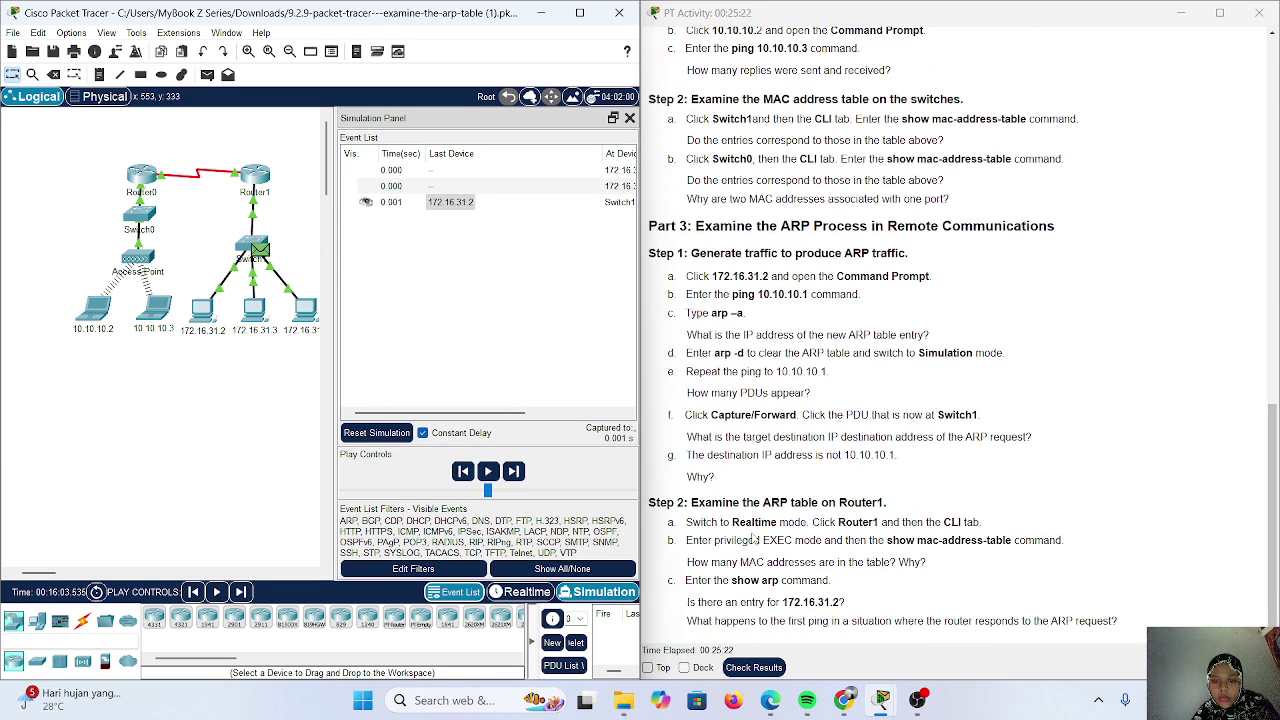
{"action": "left_click", "coordinate": [527, 592]}
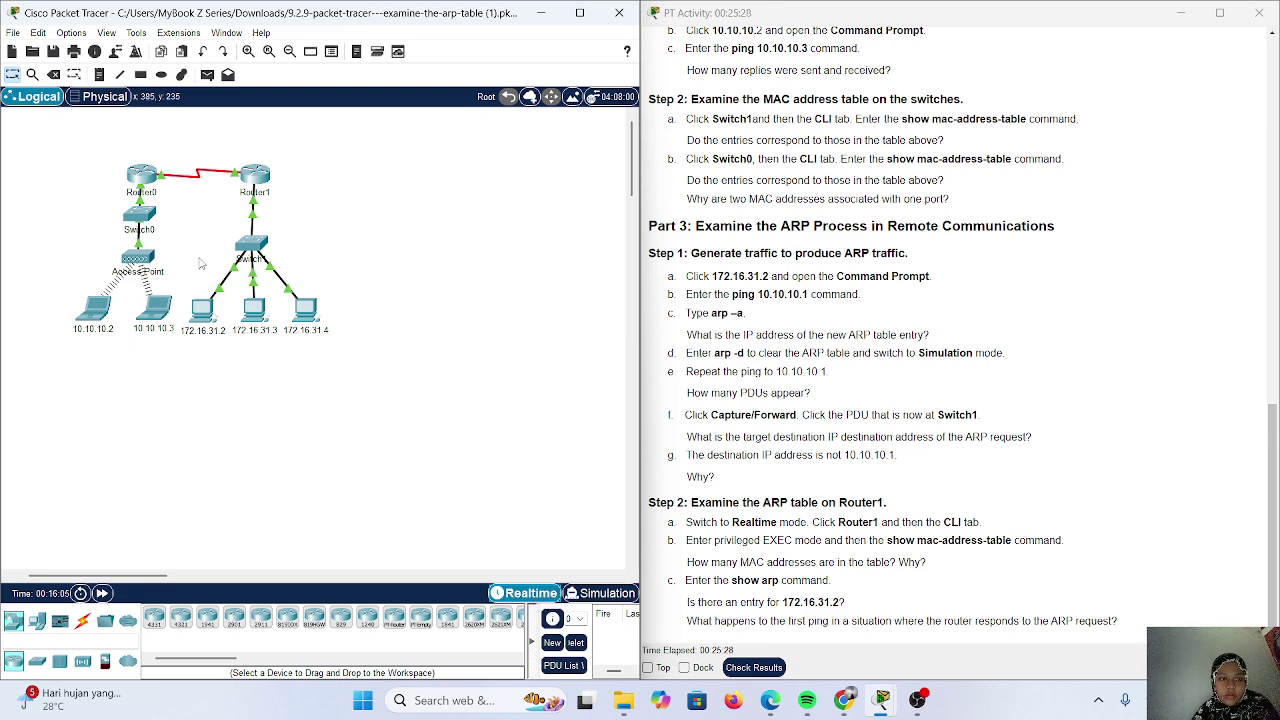
Open Router1's command line interface, shrinking its window and placing it beside the activity instructions.
{"action": "left_click", "coordinate": [258, 173]}
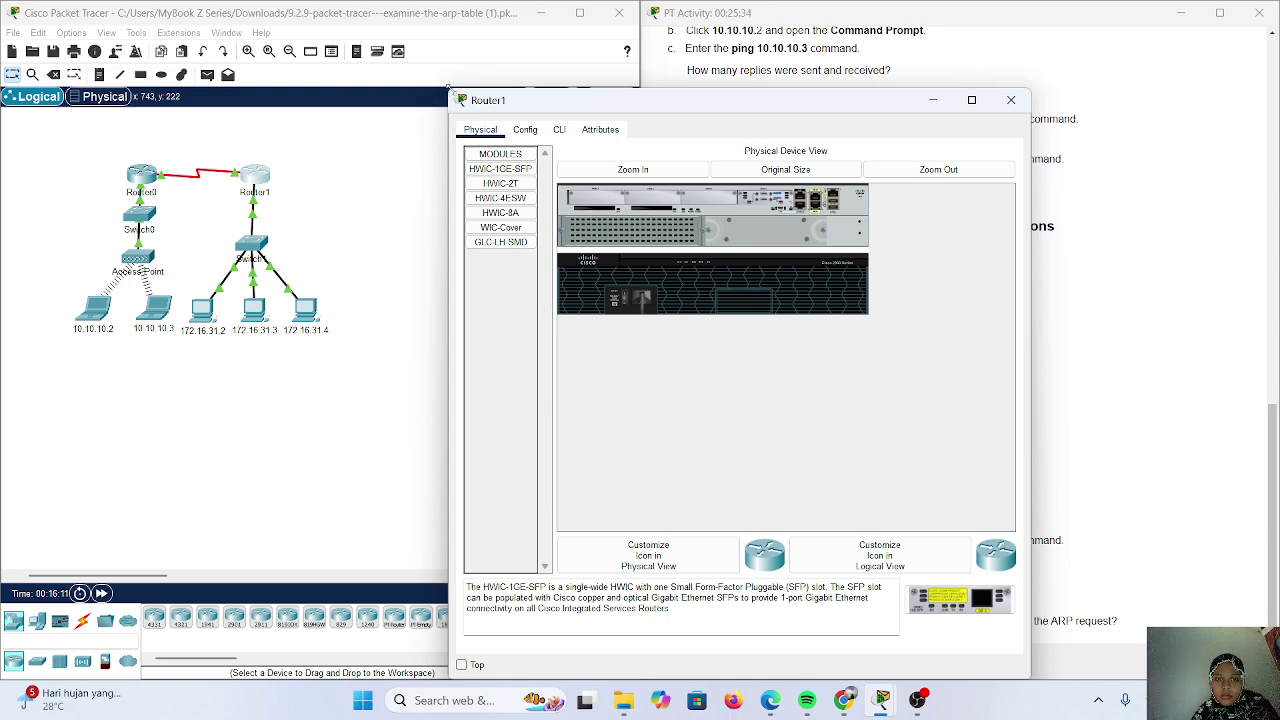
{"action": "left_click_drag", "start_coordinate": [447, 87], "coordinate": [618, 266]}
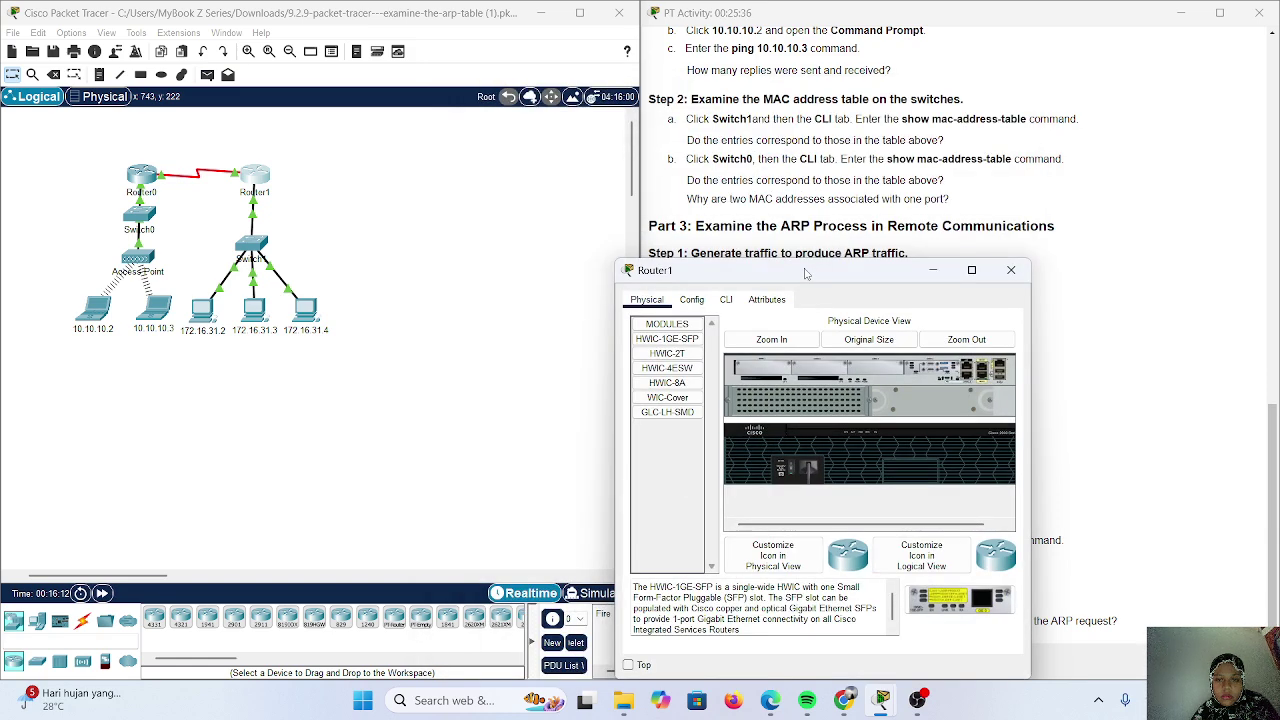
{"action": "left_click_drag", "start_coordinate": [809, 279], "coordinate": [410, 148]}
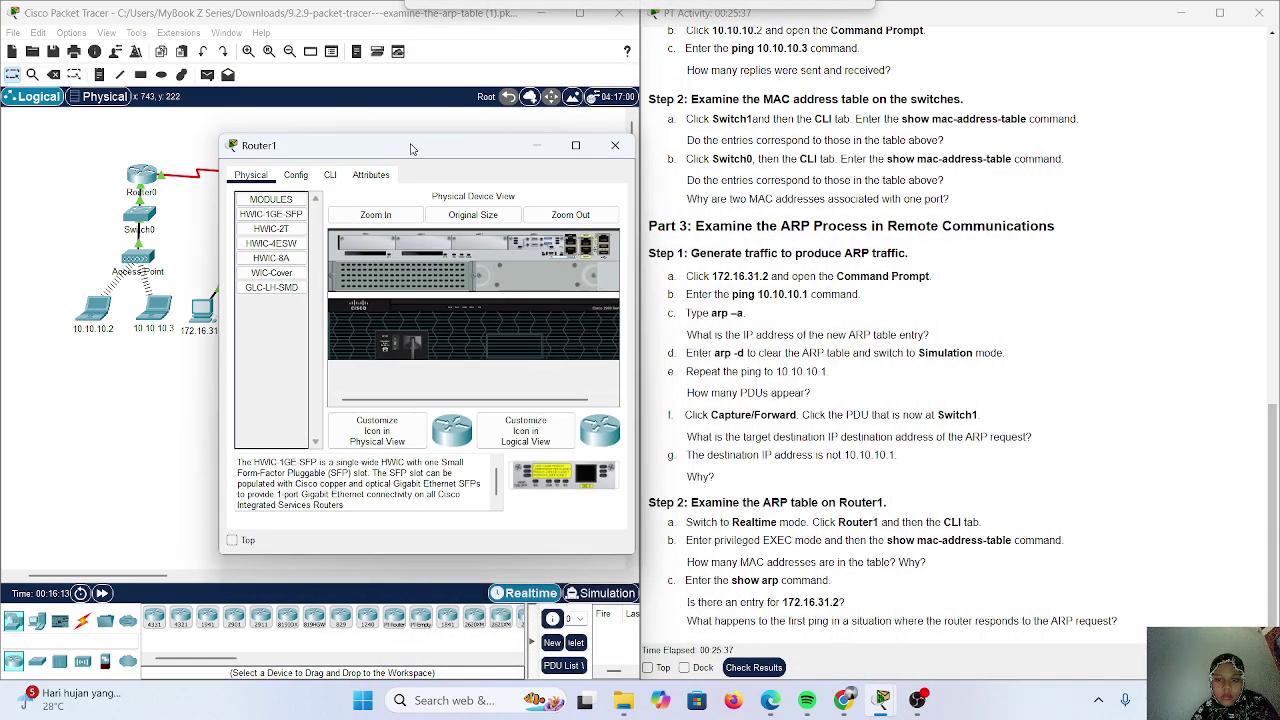
{"action": "left_click", "coordinate": [328, 178]}
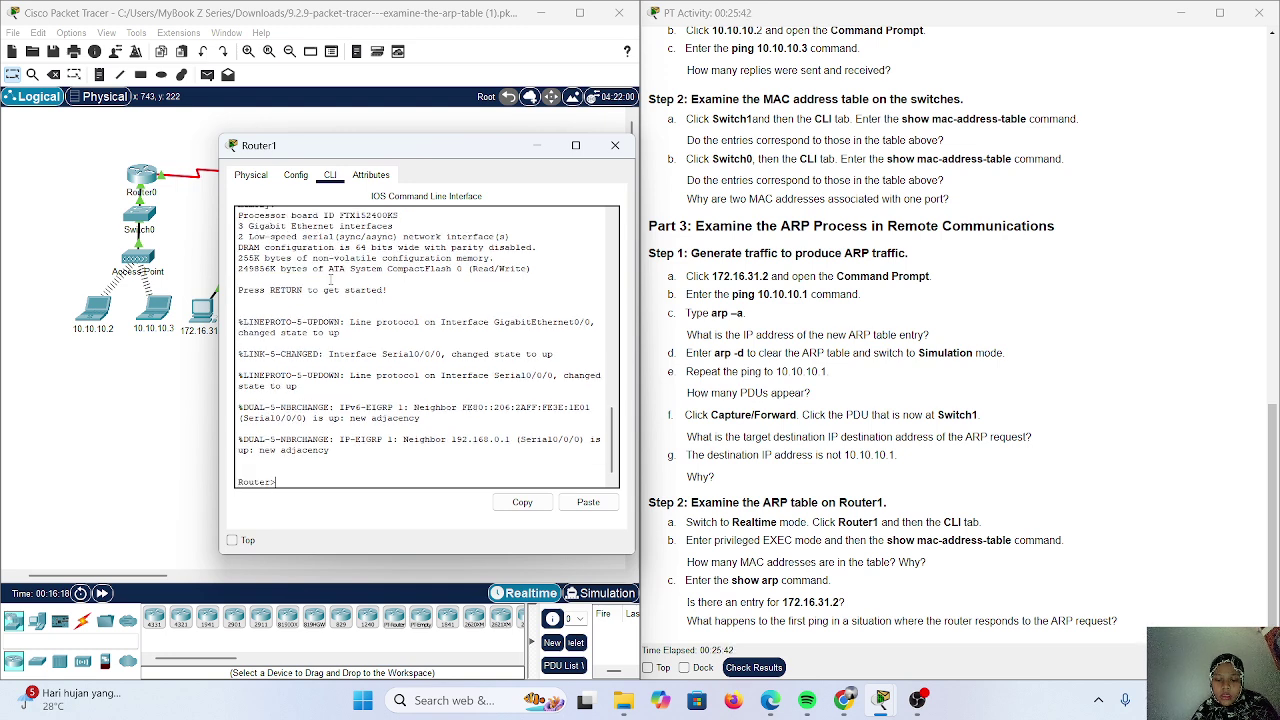
Try to display Router1's MAC address table with the command show mac-addres-table.
{"action": "type", "text": "show "}
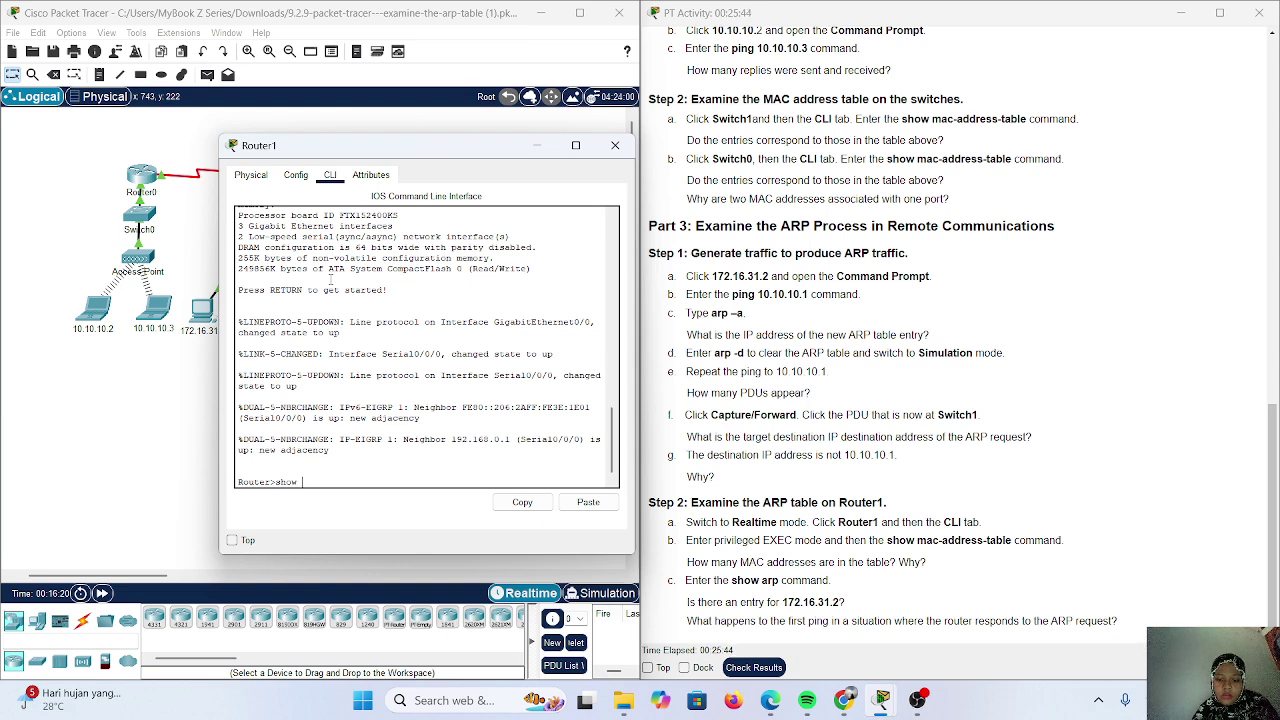
{"action": "type", "text": "mac-add"}
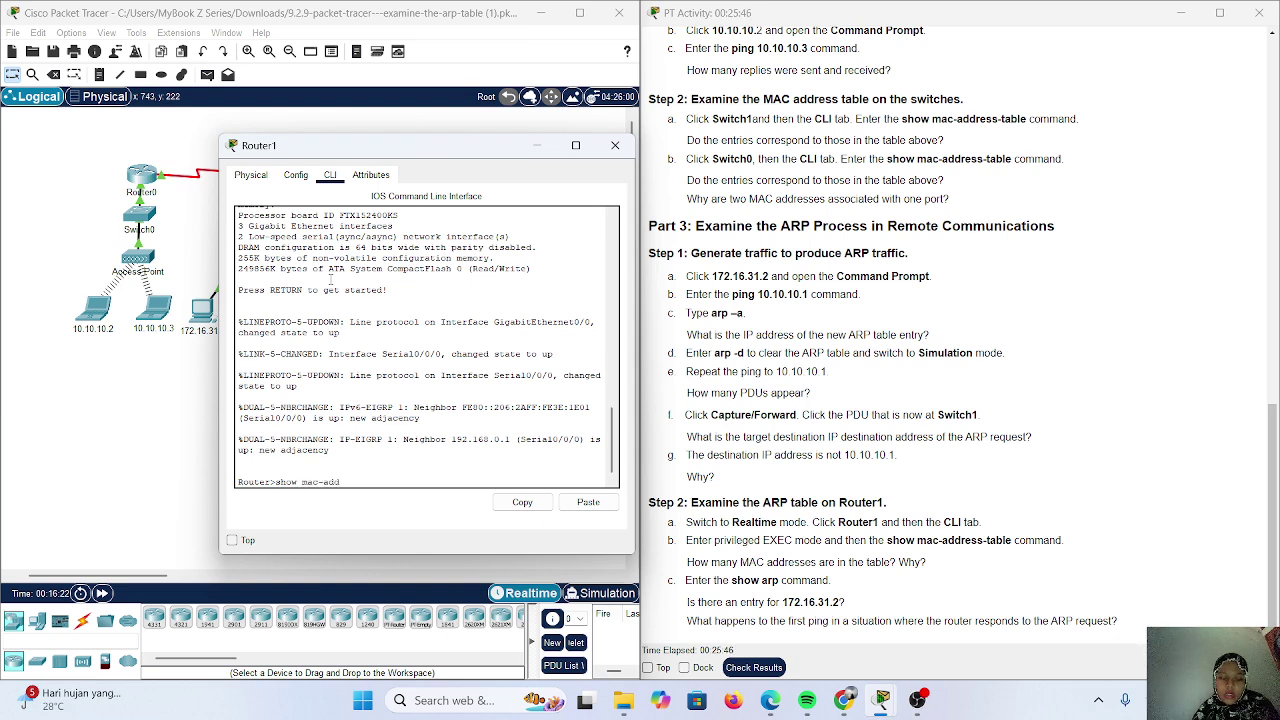
{"action": "type", "text": "res-"}
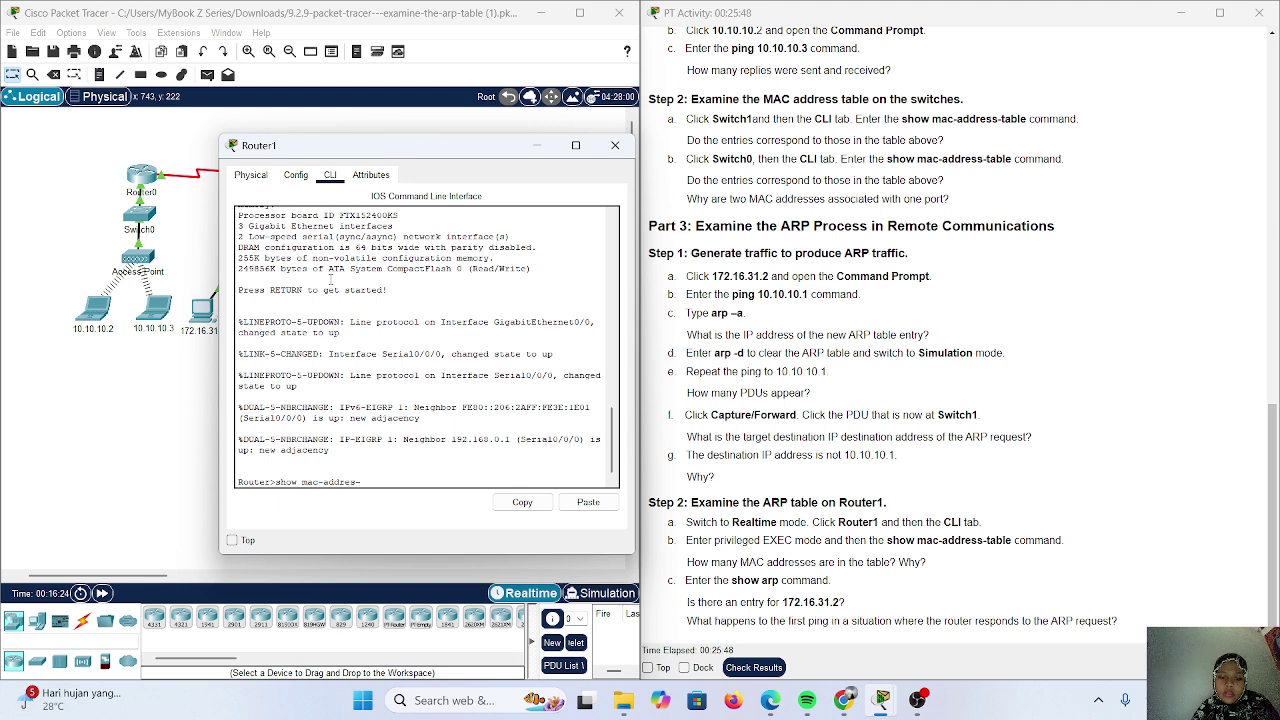
{"action": "type", "text": "tab"}
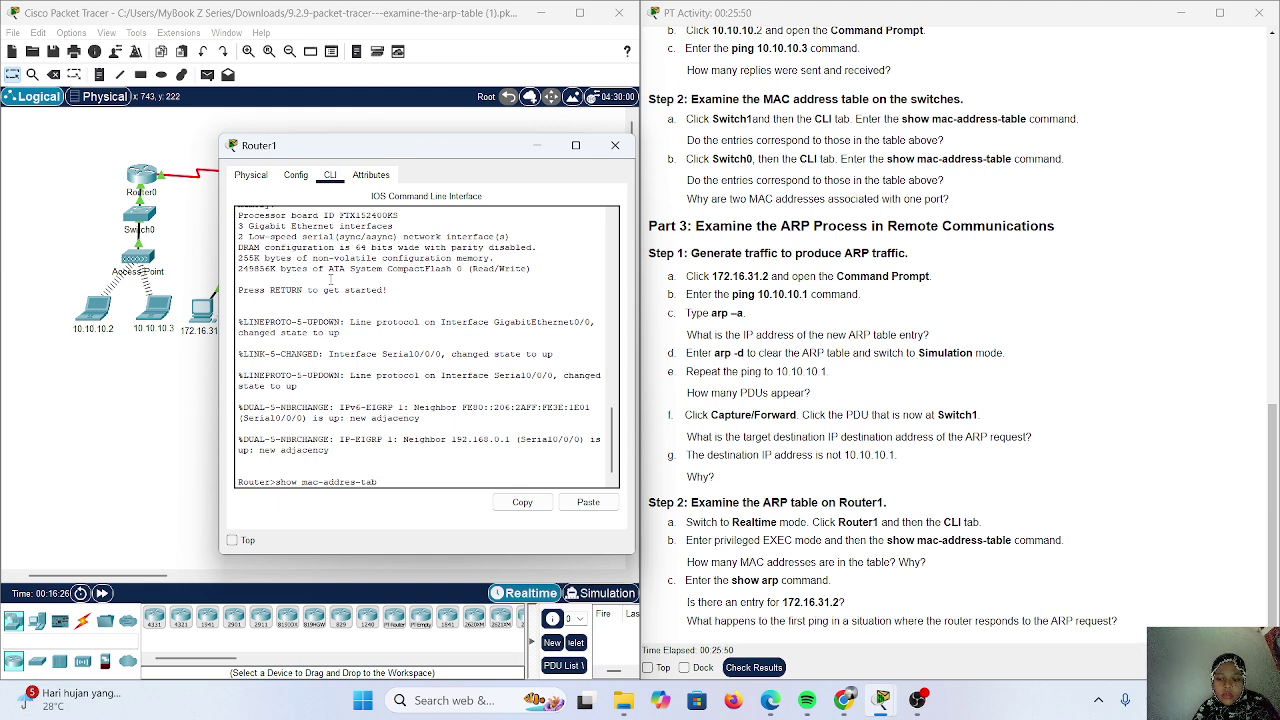
{"action": "type", "text": "le"}
{"action": "key", "text": "Return"}
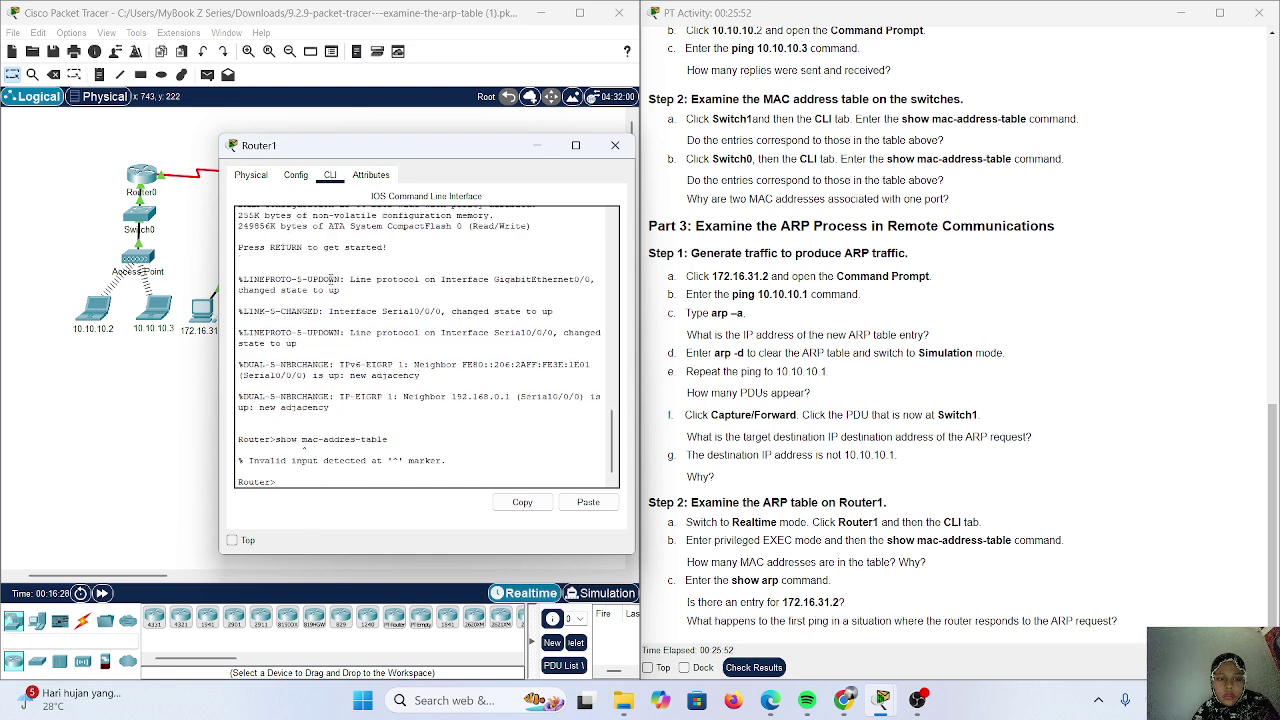
Correct the command's spelling to show mac-address-table and run it on Router1.
{"action": "key", "text": "Up"}
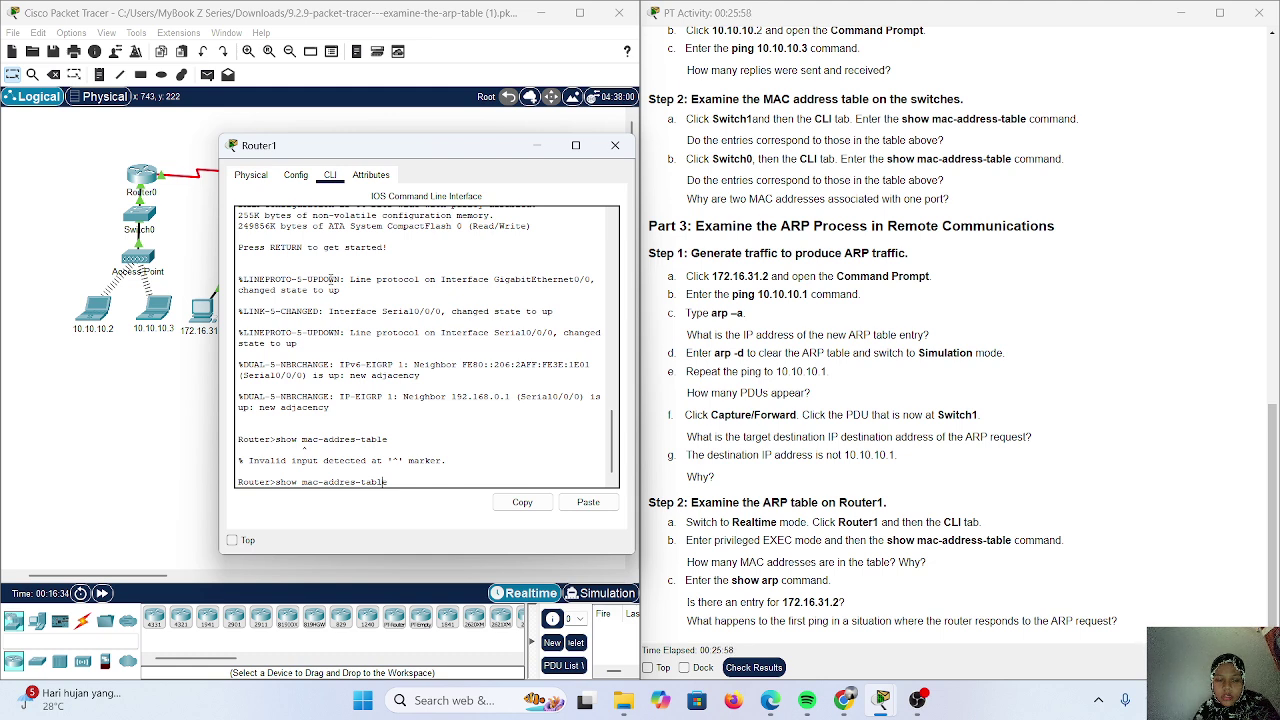
{"action": "type", "text": "s"}
{"action": "key", "text": "Return"}
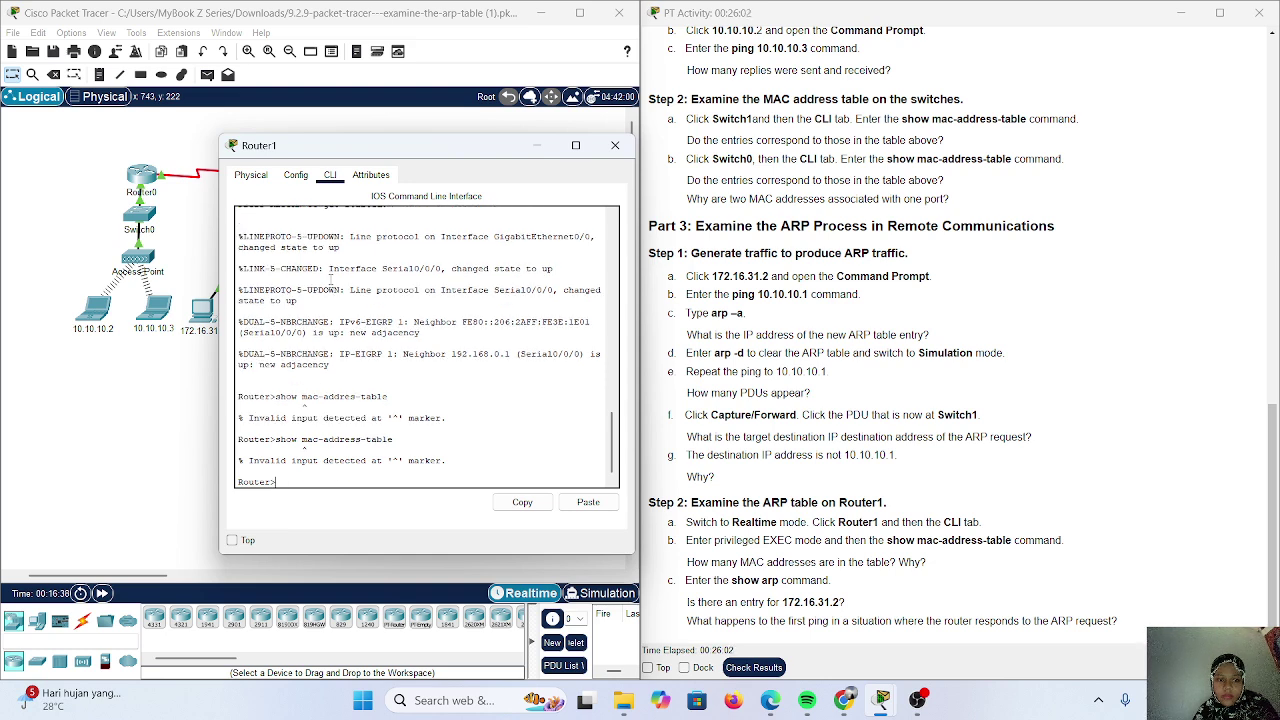
Check Router1's physical and configuration pages, returning to its command line to rerun show mac-address-table.
{"action": "key", "text": "Return"}
{"action": "key", "text": "Up"}
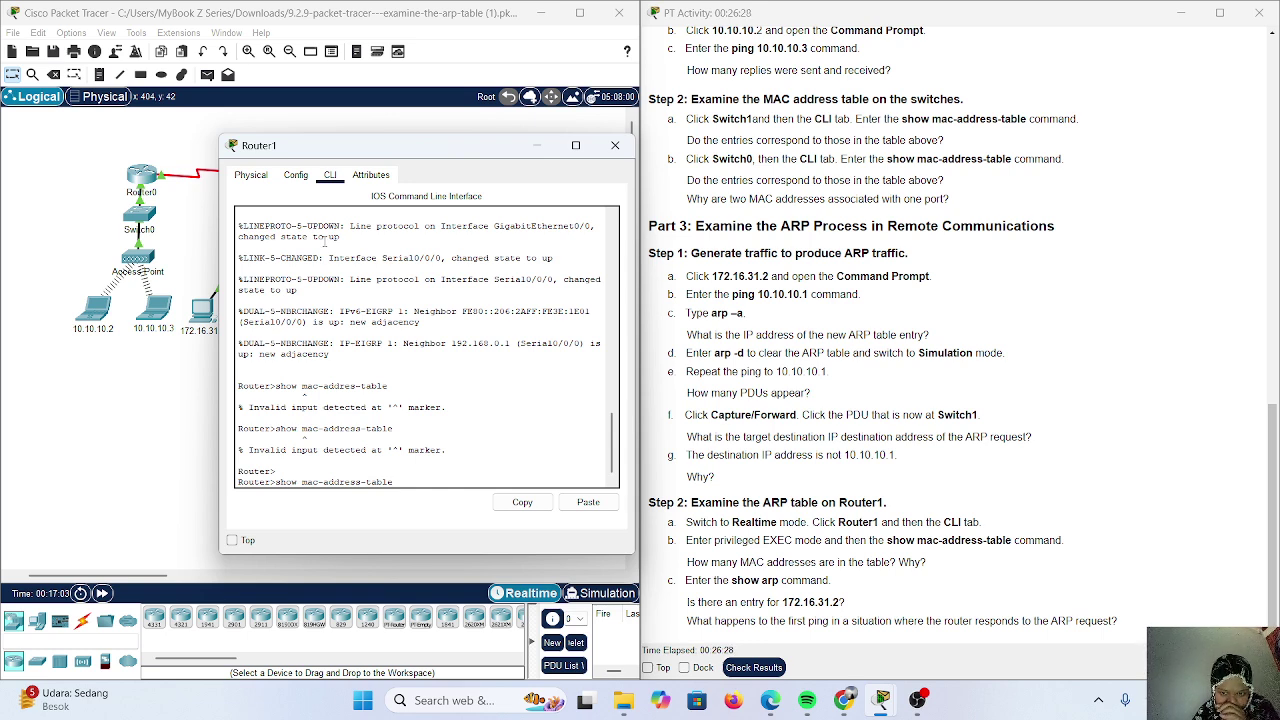
{"action": "left_click", "coordinate": [298, 176]}
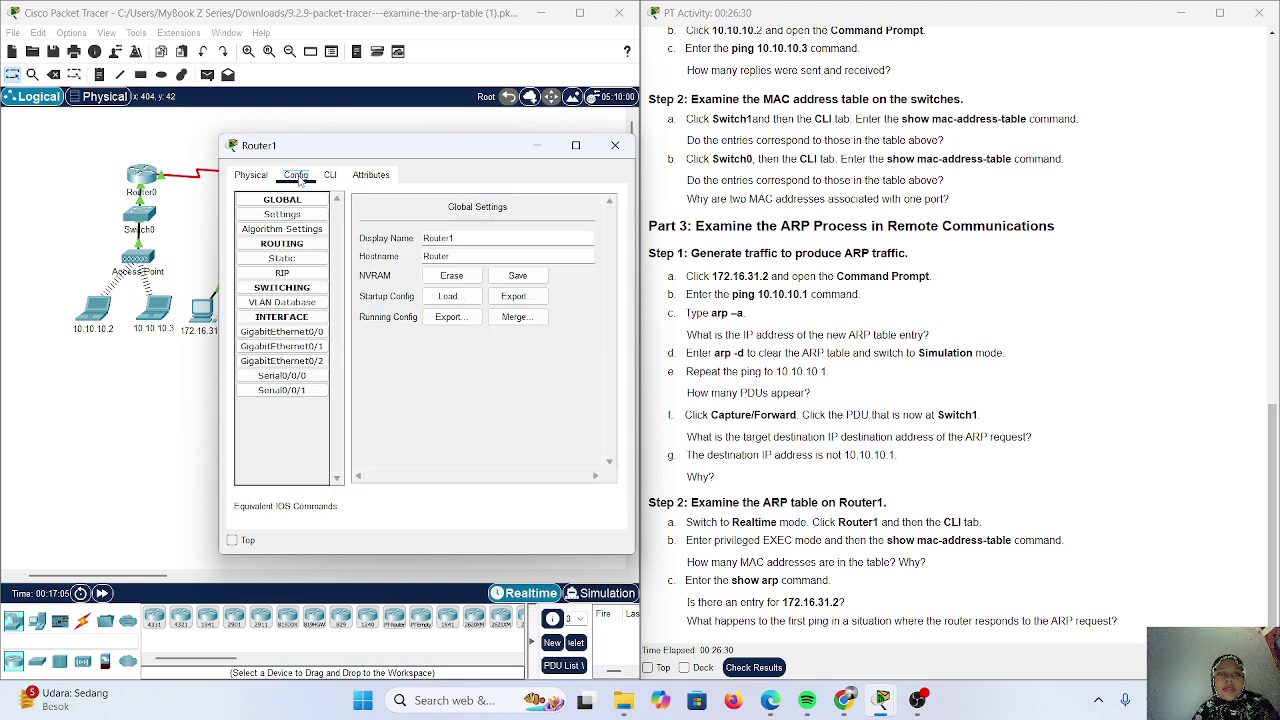
{"action": "left_click", "coordinate": [325, 176]}
{"action": "left_click", "coordinate": [251, 175]}
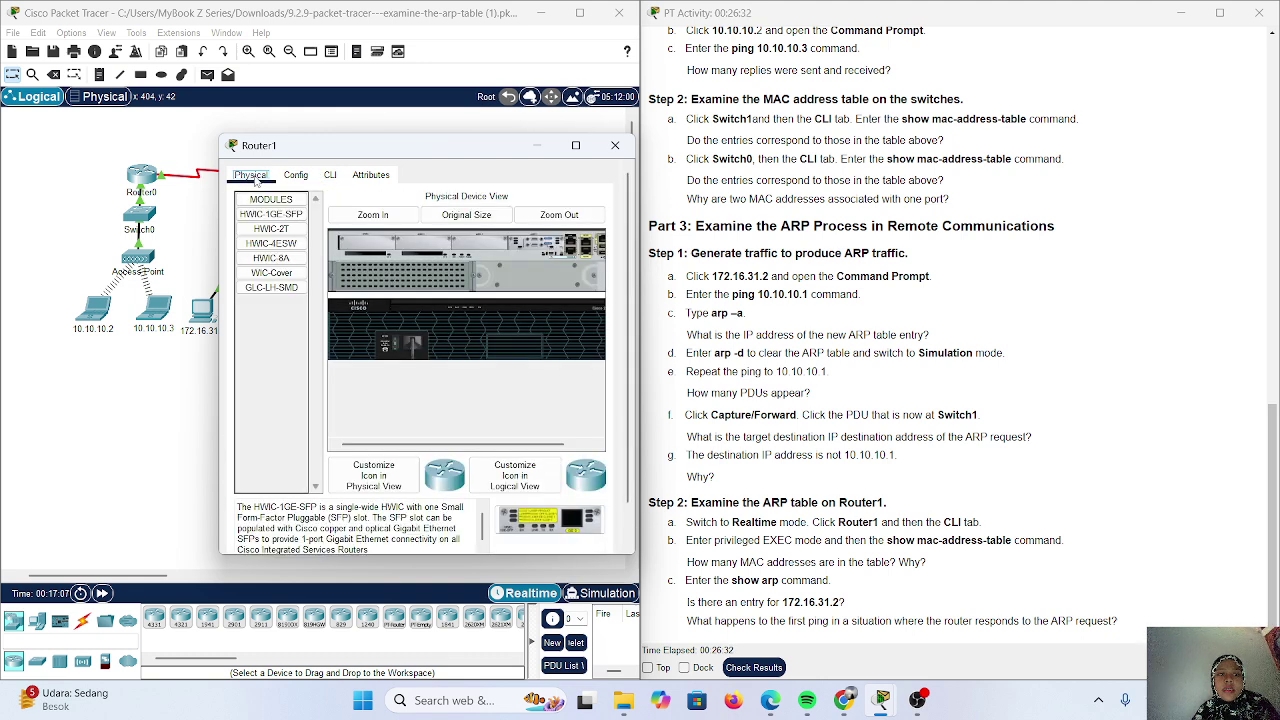
{"action": "left_click", "coordinate": [296, 175]}
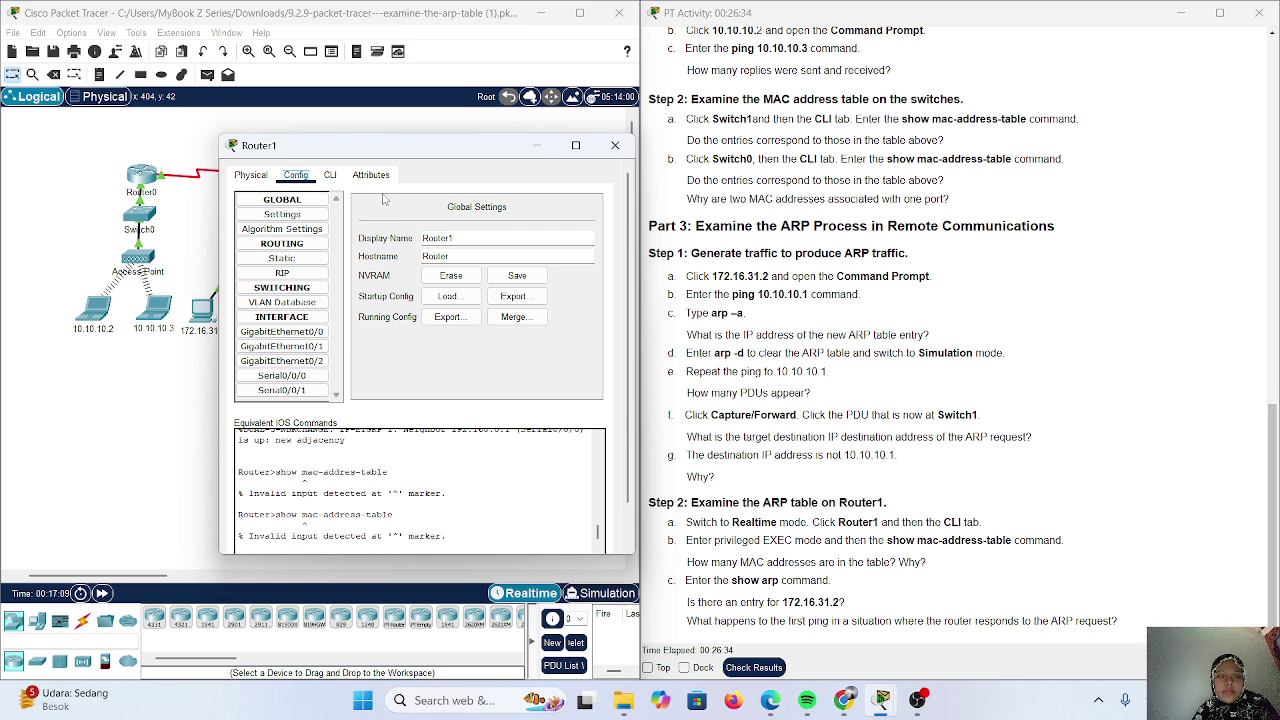
{"action": "left_click", "coordinate": [335, 177]}
{"action": "scroll", "coordinate": [423, 376], "scroll_direction": "down", "scroll_amount": 1}
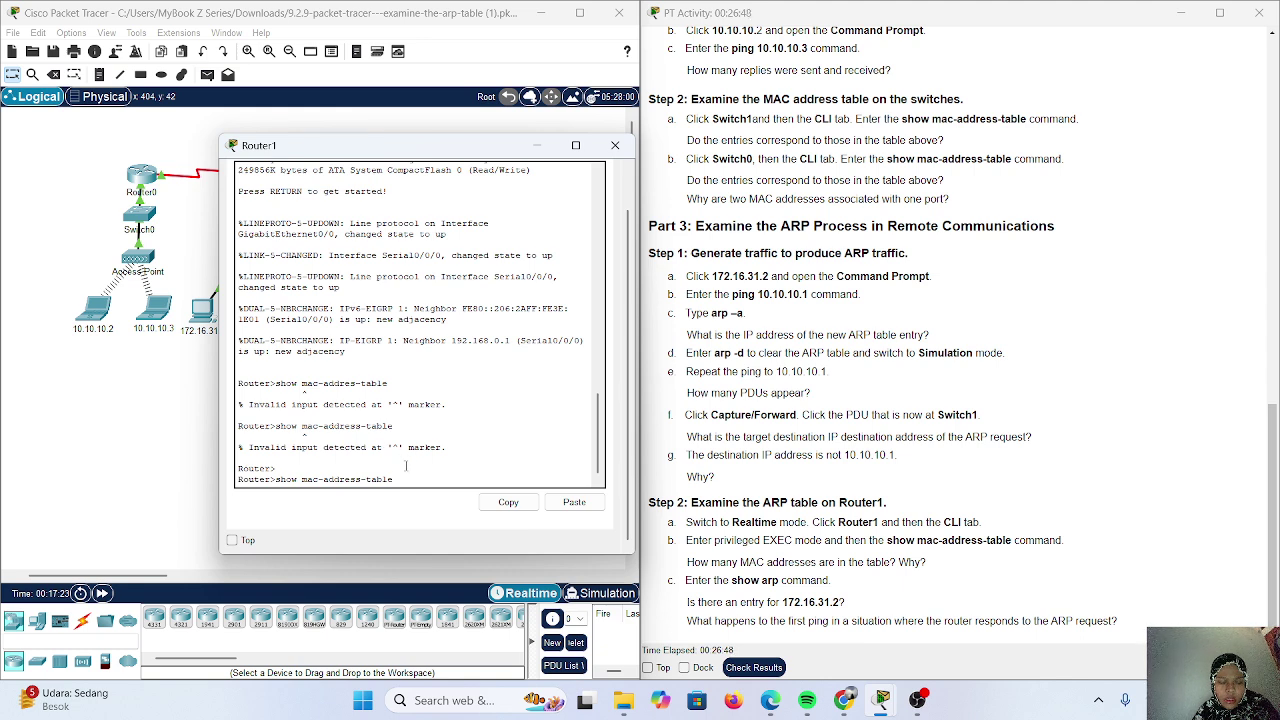
{"action": "key", "text": "Return"}
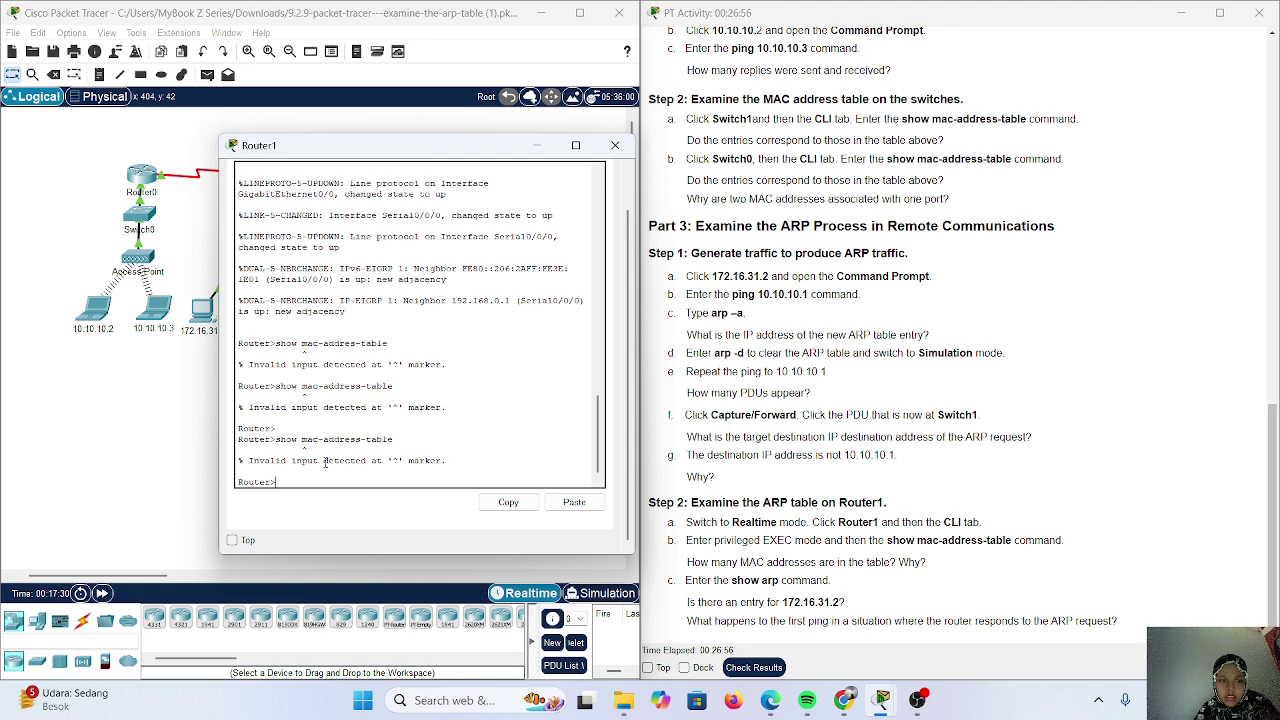
Retype show mac-address-table at Router1's prompt and try the command once more.
{"action": "key", "text": "Up"}
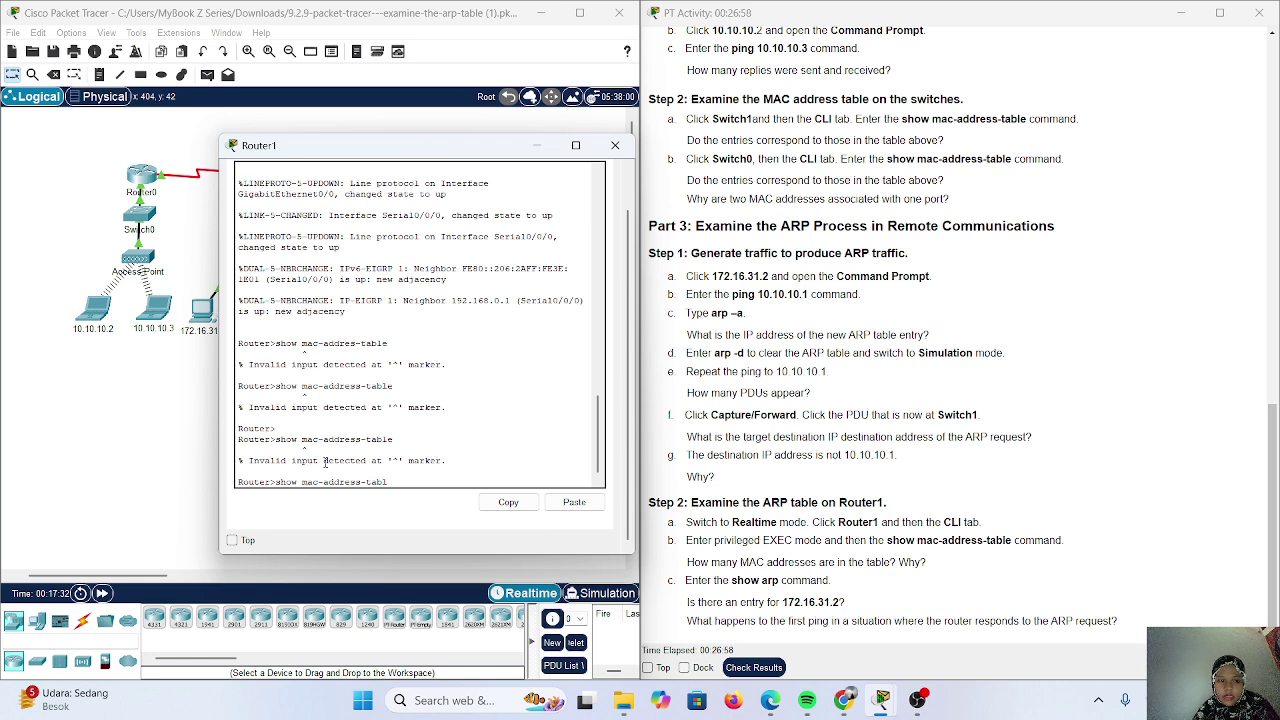
{"action": "key", "text": "BackSpace"}
{"action": "key", "text": "BackSpace"}
{"action": "key", "text": "BackSpace"}
{"action": "key", "text": "BackSpace"}
{"action": "key", "text": "BackSpace"}
{"action": "key", "text": "BackSpace"}
{"action": "key", "text": "BackSpace"}
{"action": "key", "text": "BackSpace"}
{"action": "key", "text": "BackSpace"}
{"action": "key", "text": "BackSpace"}
{"action": "key", "text": "BackSpace"}
{"action": "key", "text": "BackSpace"}
{"action": "key", "text": "BackSpace"}
{"action": "key", "text": "BackSpace"}
{"action": "key", "text": "BackSpace"}
{"action": "key", "text": "BackSpace"}
{"action": "key", "text": "BackSpace"}
{"action": "key", "text": "BackSpace"}
{"action": "key", "text": "BackSpace"}
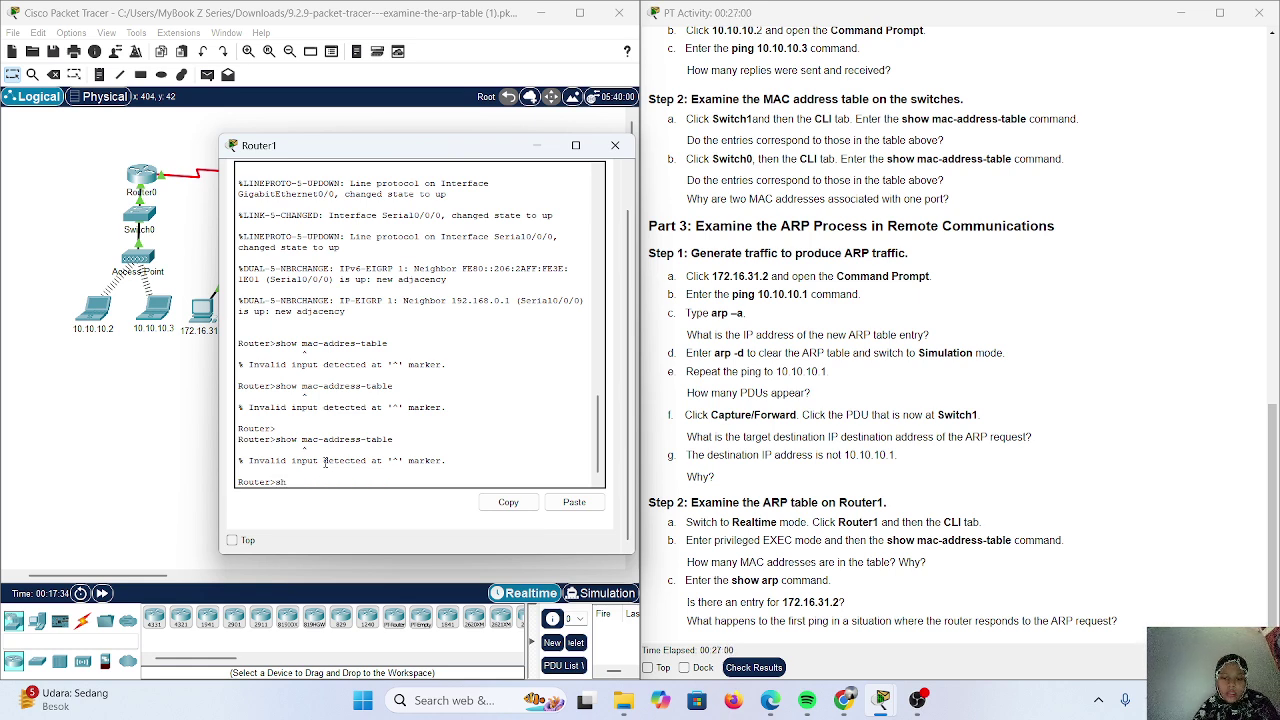
{"action": "type", "text": "o"}
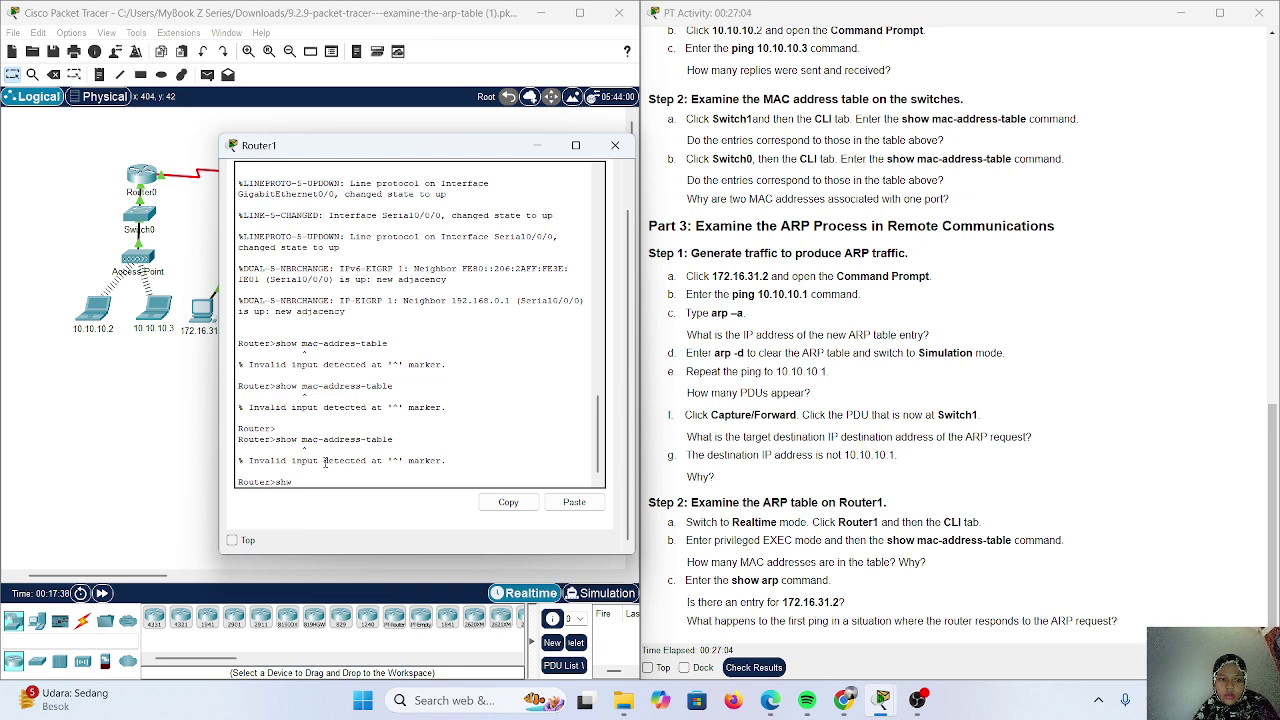
{"action": "type", "text": "w"}
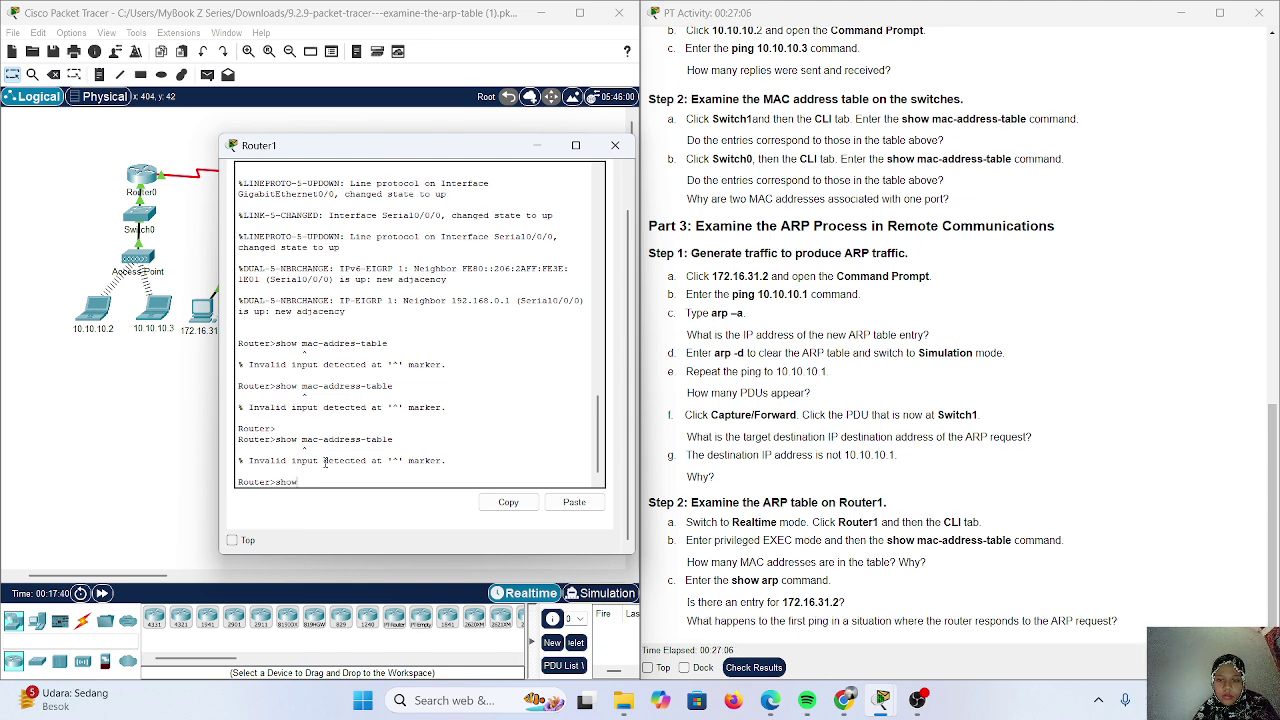
{"action": "type", "text": " mac"}
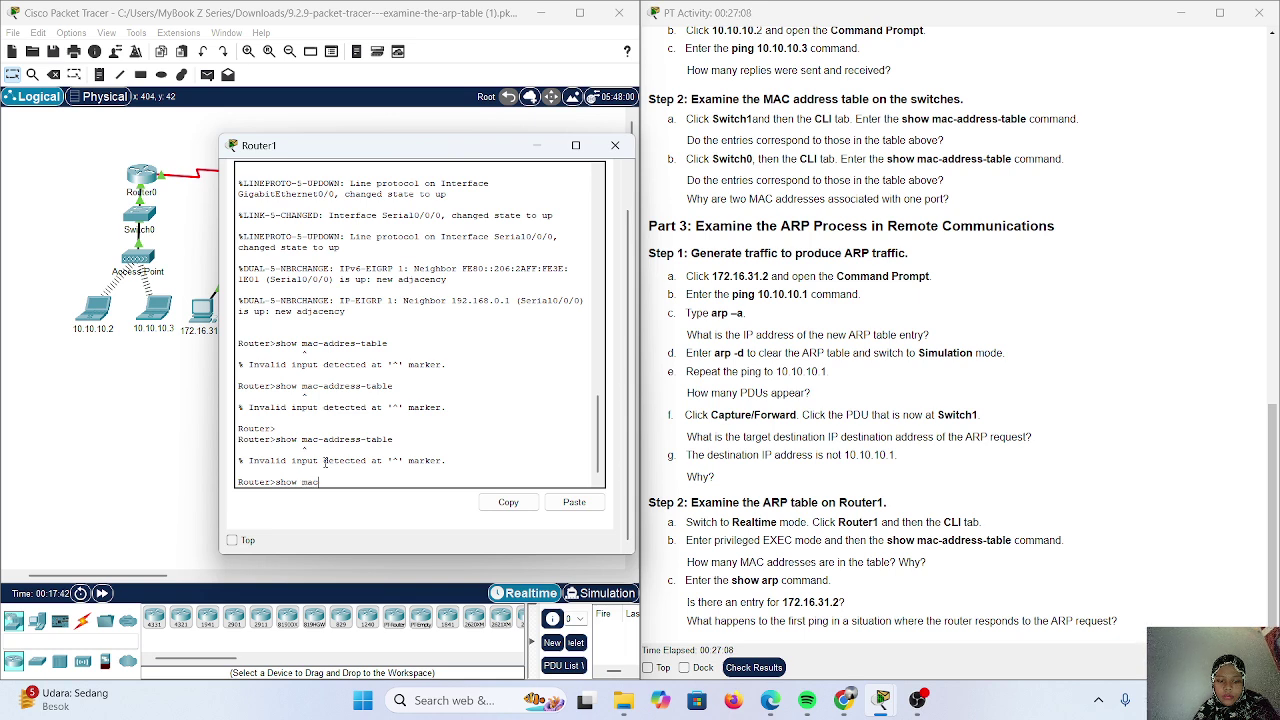
{"action": "type", "text": "-"}
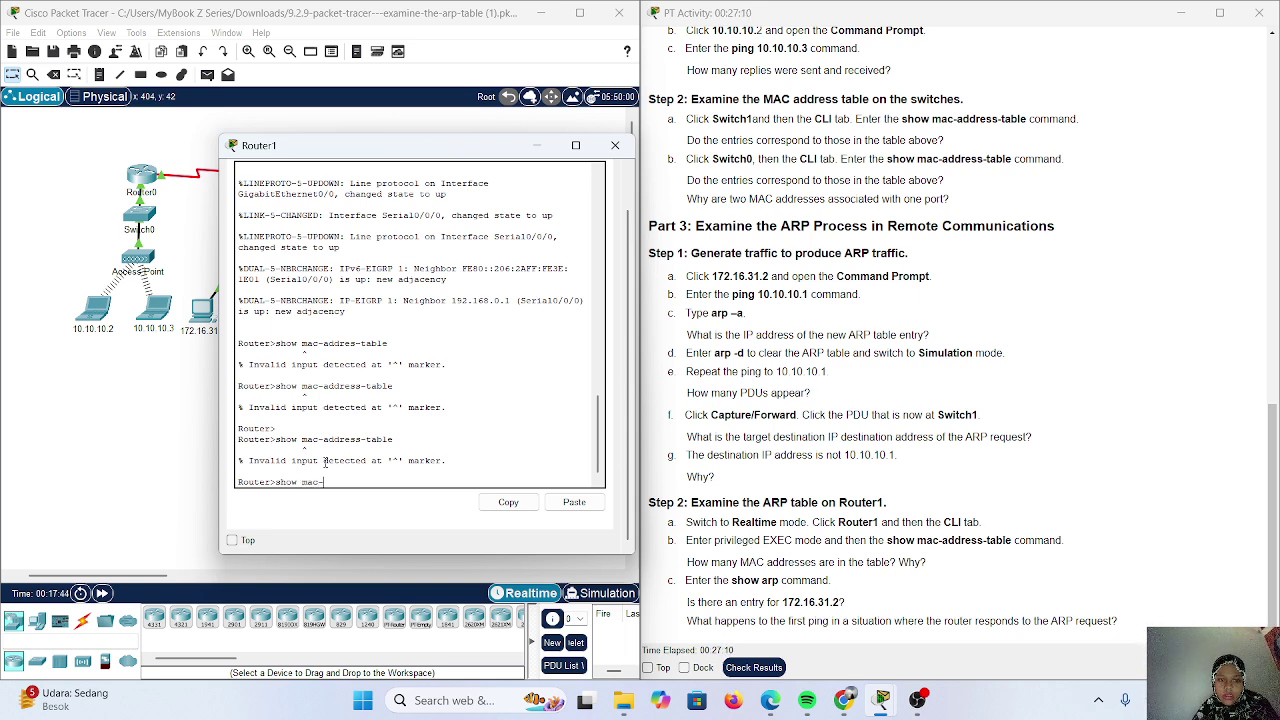
{"action": "type", "text": "addre"}
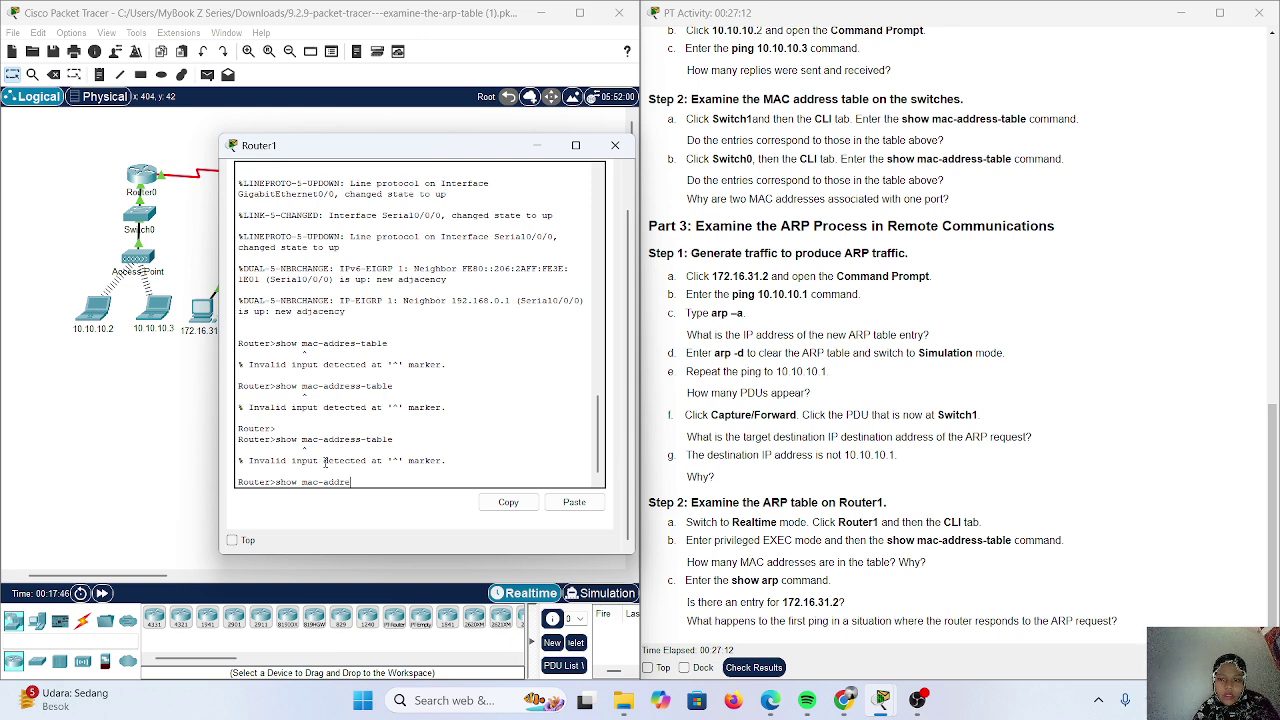
{"action": "type", "text": "ss"}
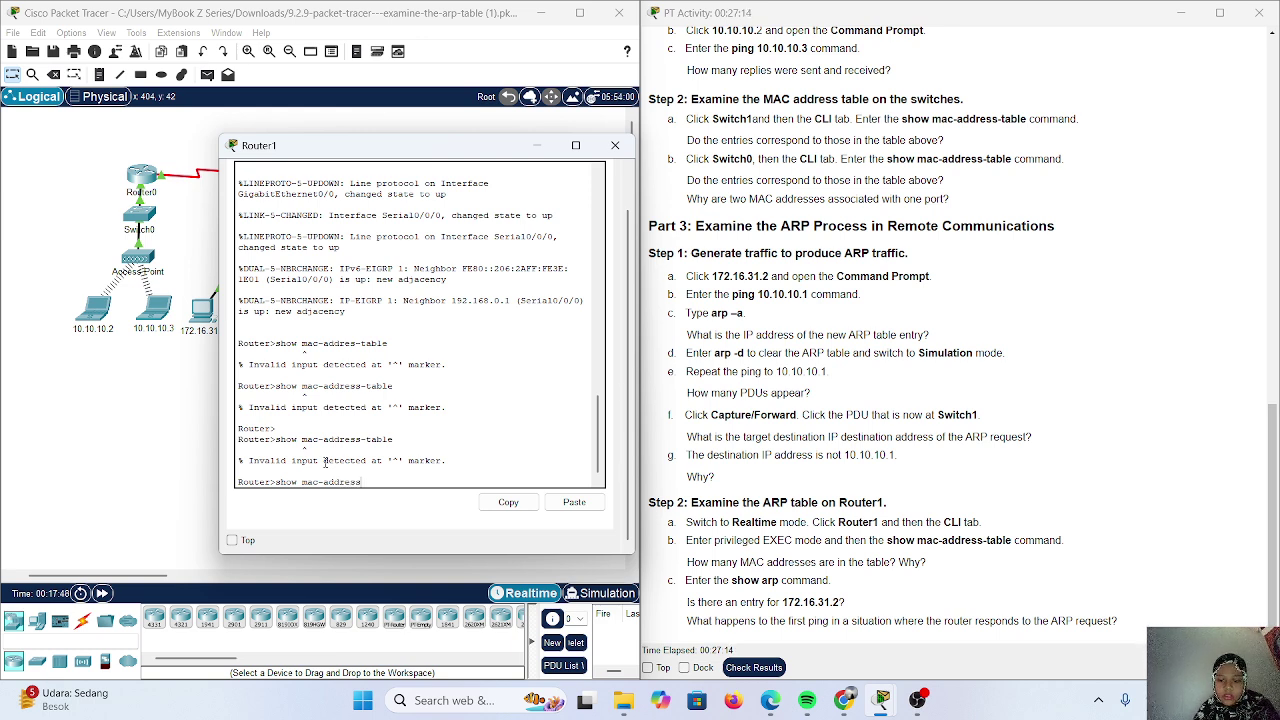
{"action": "type", "text": "-table"}
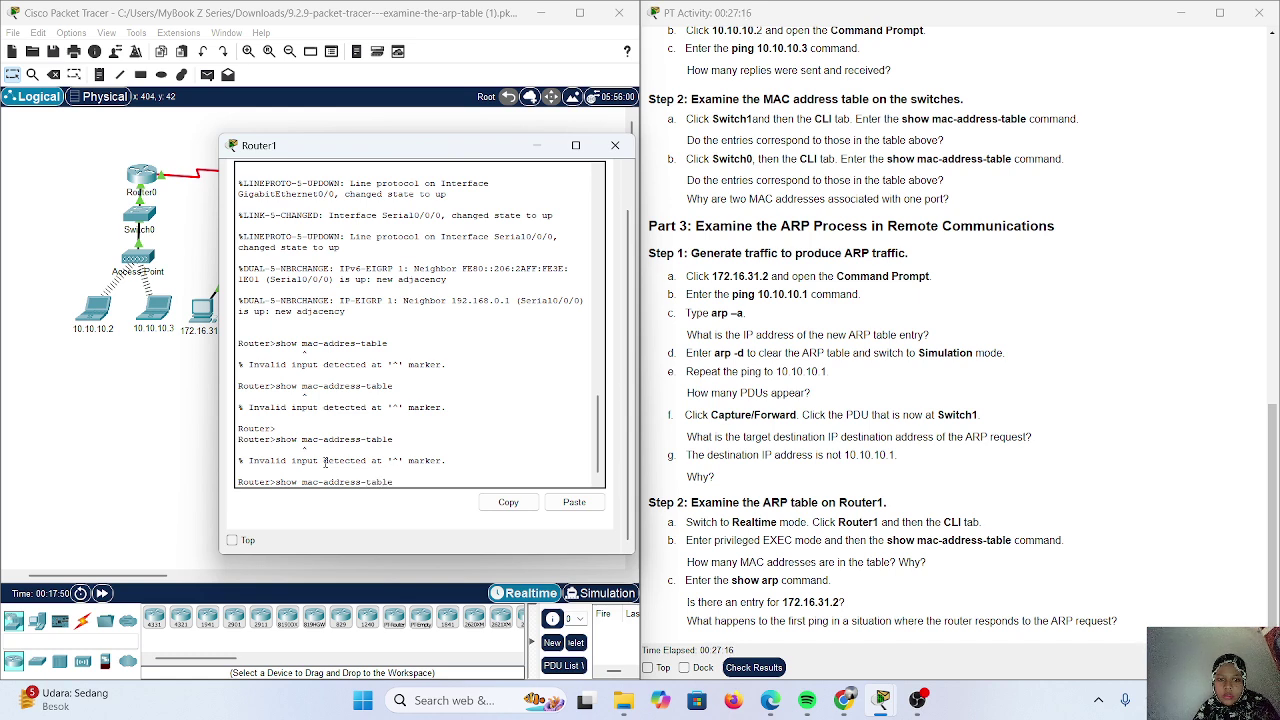
{"action": "key", "text": "Return"}
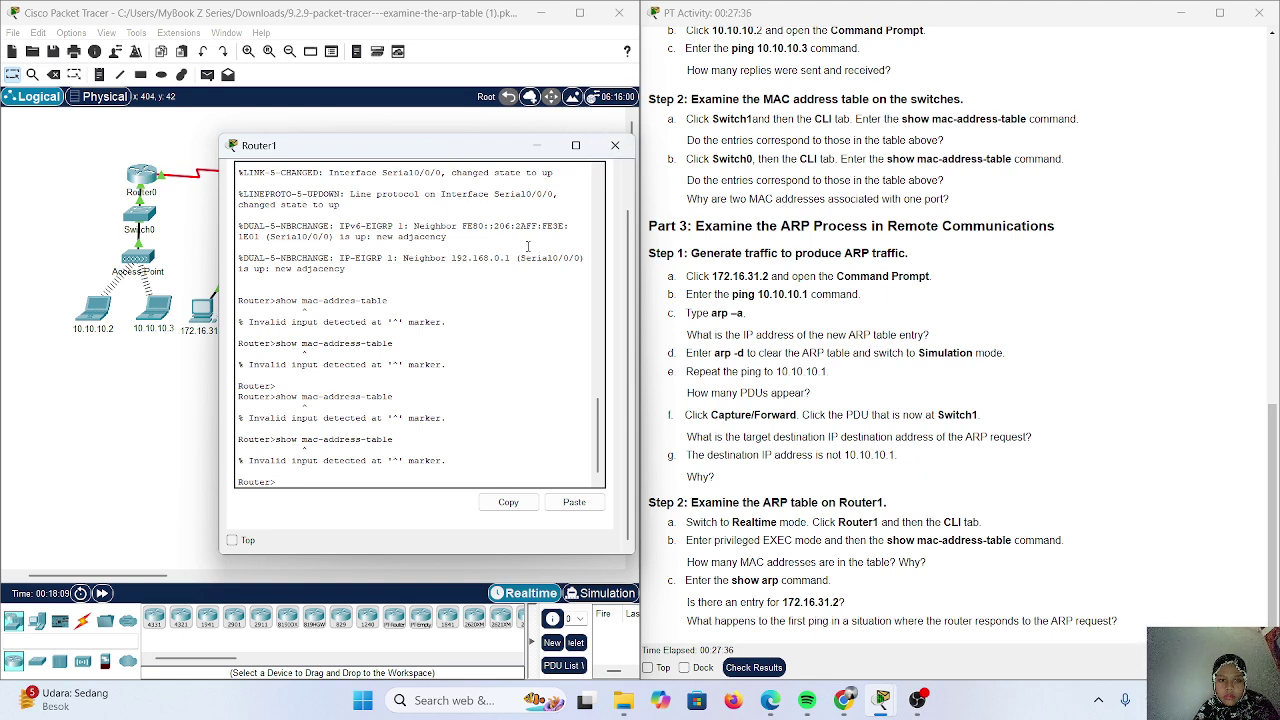
Close and reopen Router1's window, and view its global configuration settings.
{"action": "left_click", "coordinate": [615, 145]}
{"action": "left_click", "coordinate": [262, 175]}
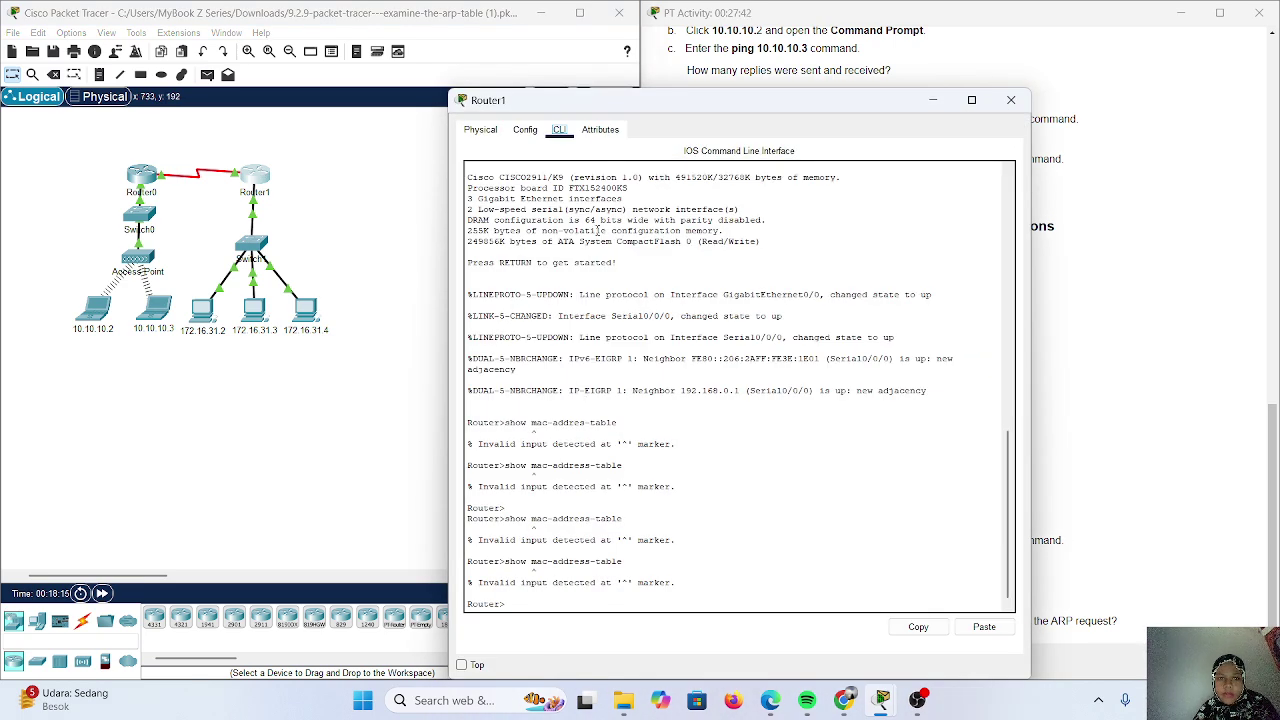
{"action": "left_click", "coordinate": [526, 129]}
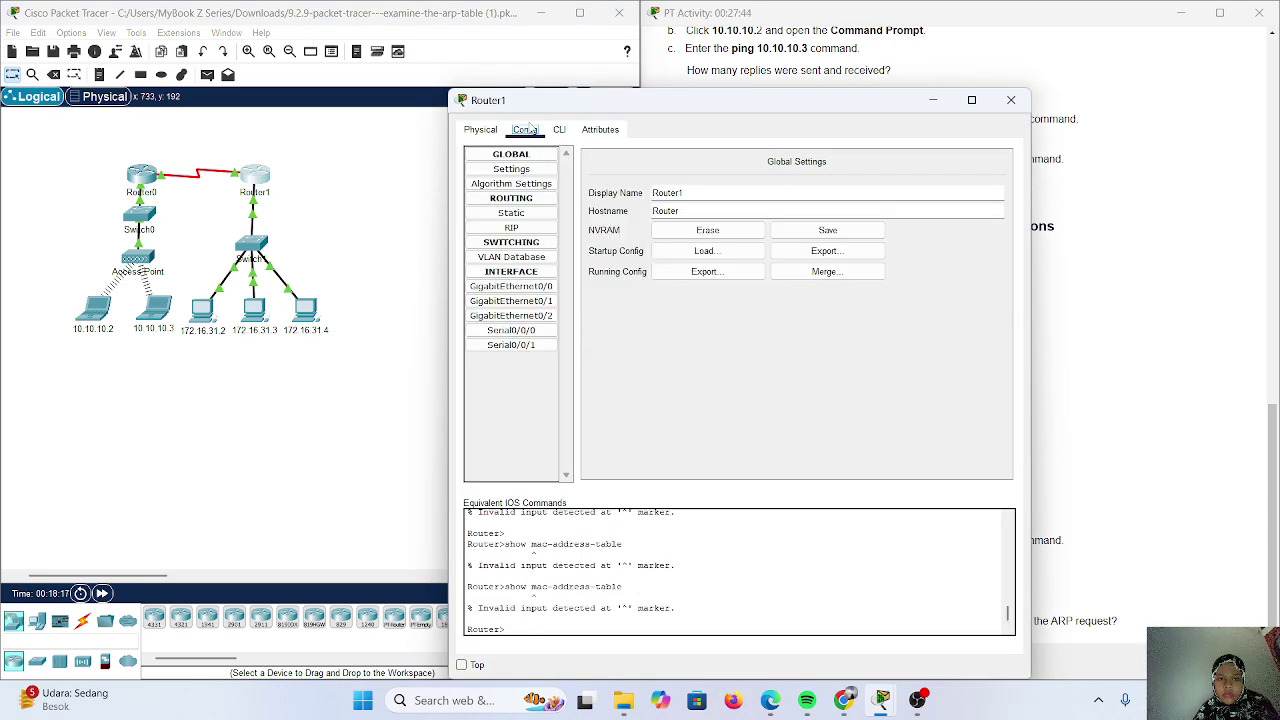
Check Router1's attributes, physical and configuration pages, and recall show mac-address-table at its command line.
{"action": "left_click", "coordinate": [600, 129]}
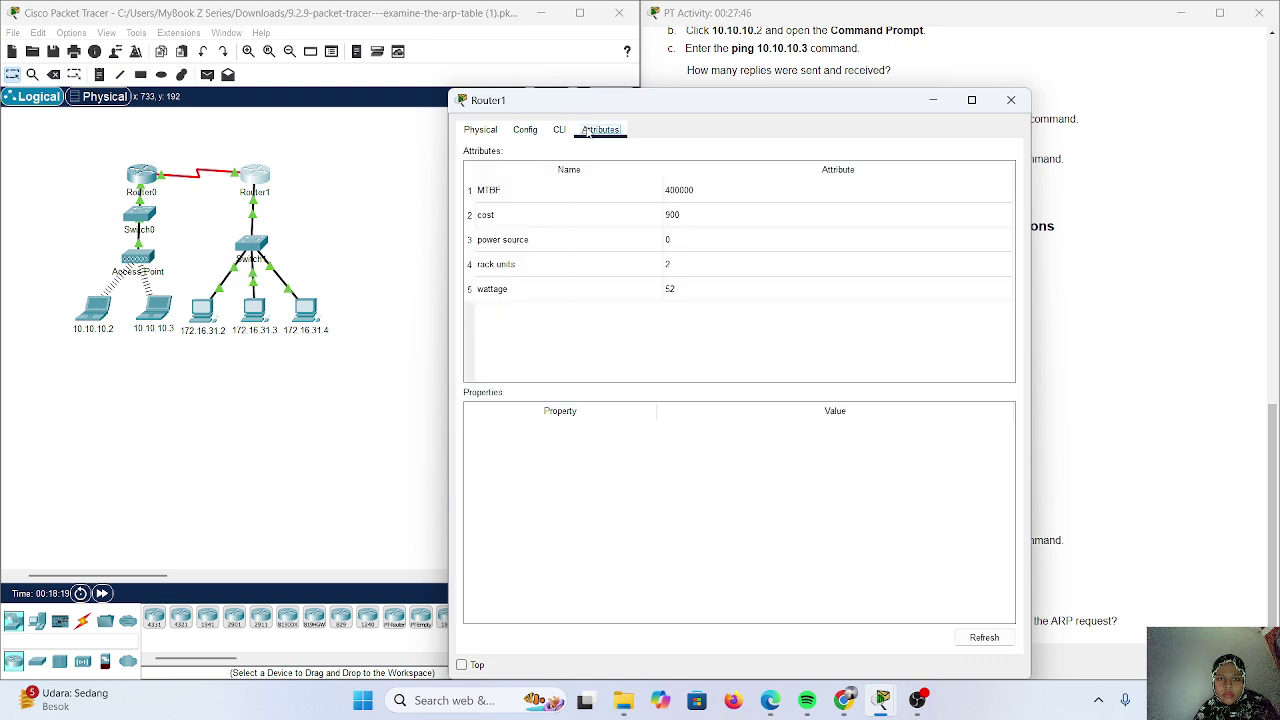
{"action": "left_click", "coordinate": [481, 131]}
{"action": "left_click", "coordinate": [525, 131]}
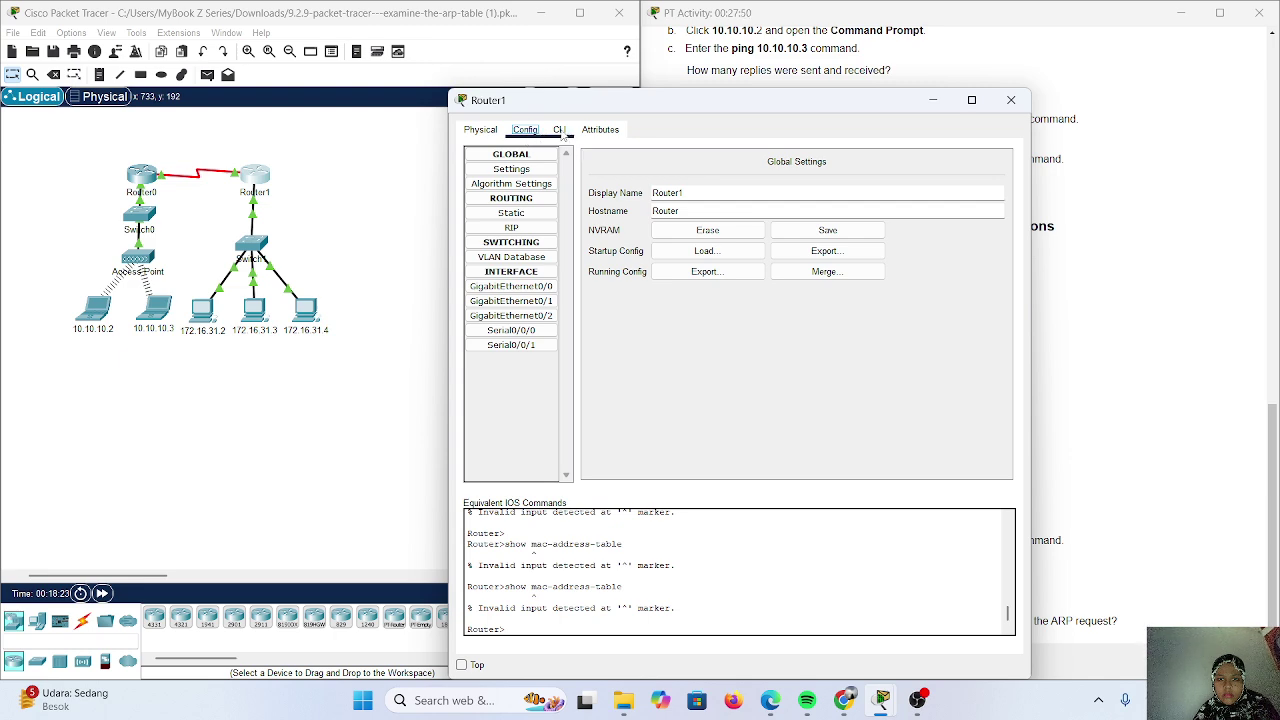
{"action": "left_click", "coordinate": [559, 130]}
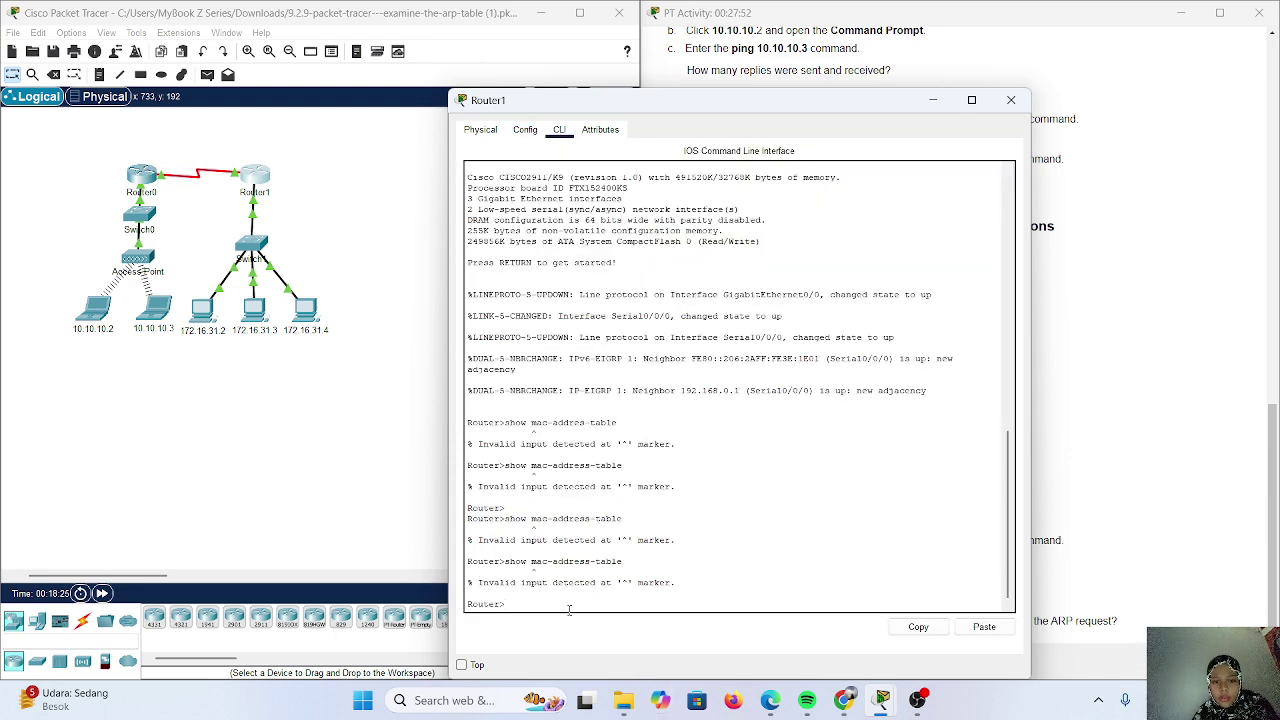
{"action": "key", "text": "Up"}
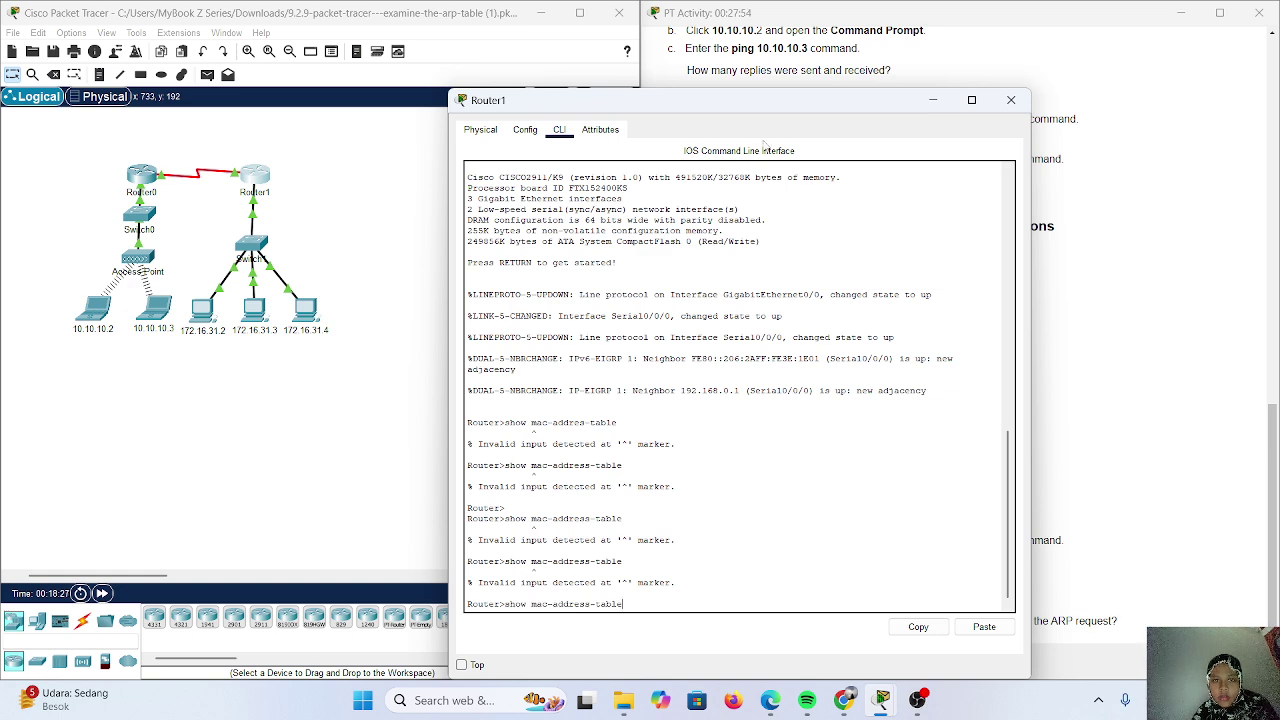
Shrink Router1's window, move it clear of the activity instructions, and enlarge the instruction text to read Part 3 Step 2.
{"action": "left_click_drag", "start_coordinate": [450, 88], "coordinate": [700, 208]}
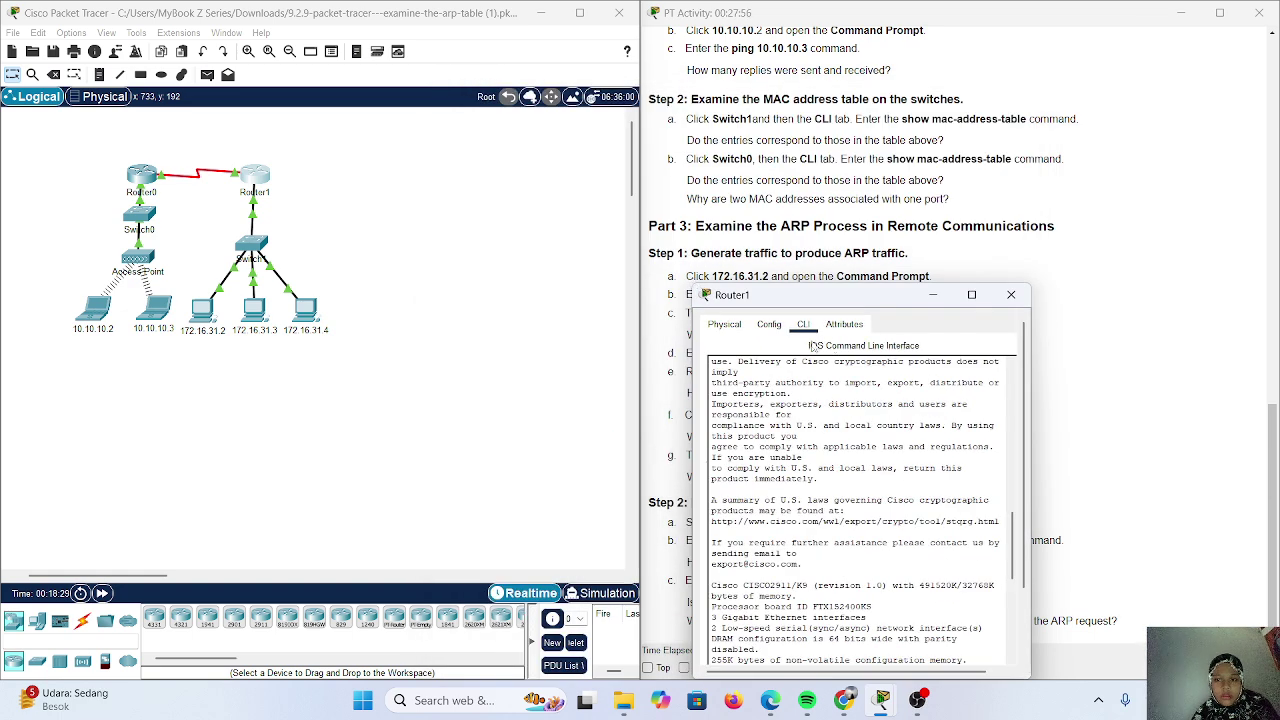
{"action": "left_click_drag", "start_coordinate": [879, 226], "coordinate": [497, 170]}
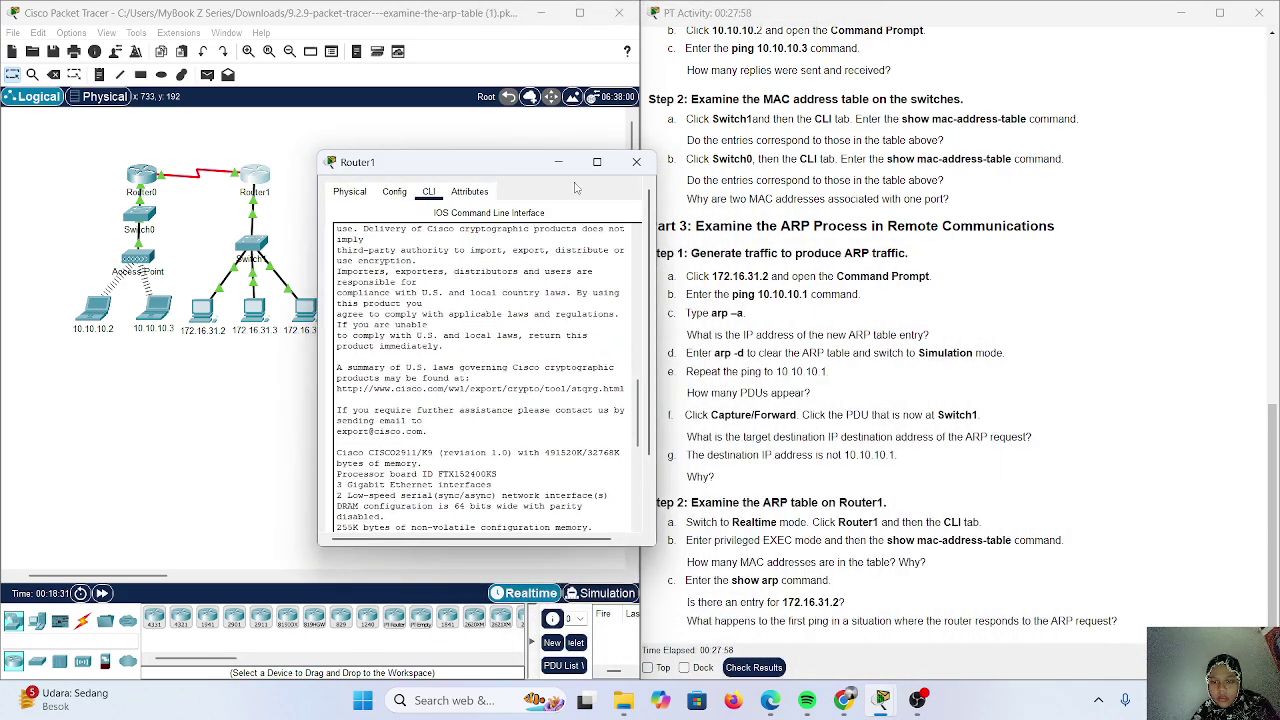
{"action": "scroll", "coordinate": [458, 323], "scroll_direction": "down", "scroll_amount": 15}
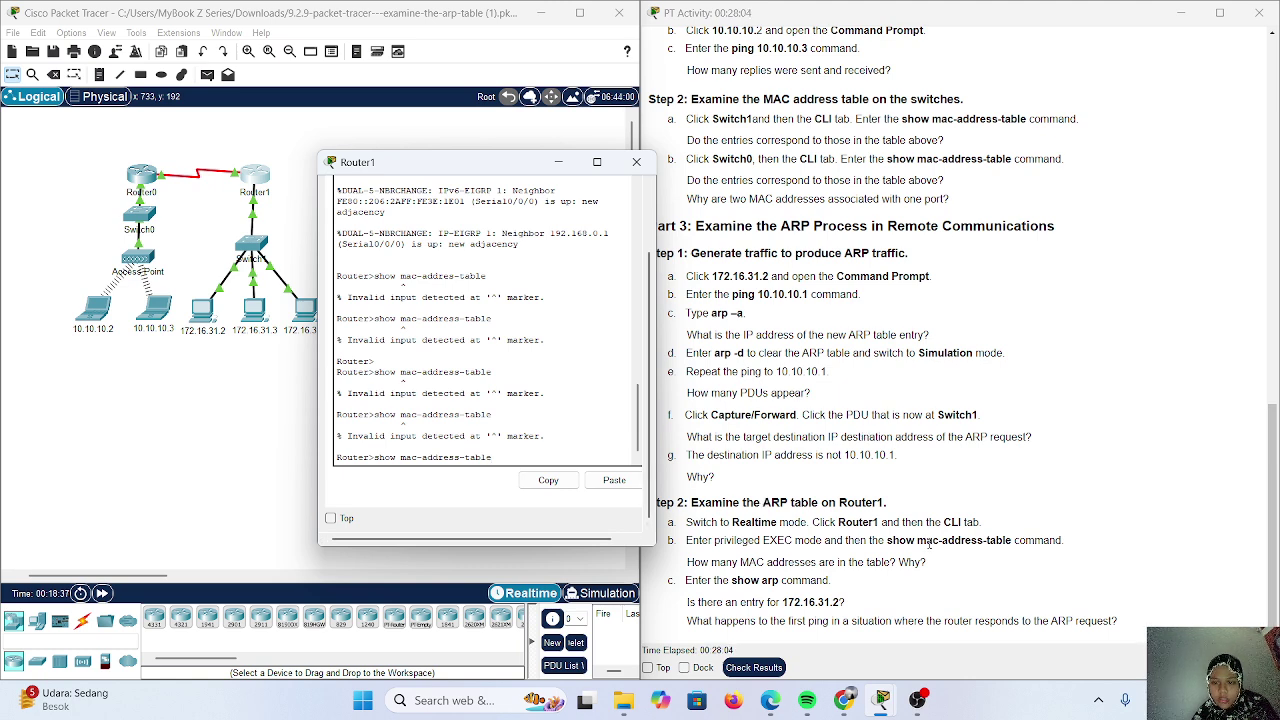
{"action": "scroll", "coordinate": [929, 543], "scroll_direction": "up", "scroll_amount": 2}
{"action": "scroll", "coordinate": [929, 543], "scroll_direction": "up", "scroll_amount": 5, "text": "ctrl"}
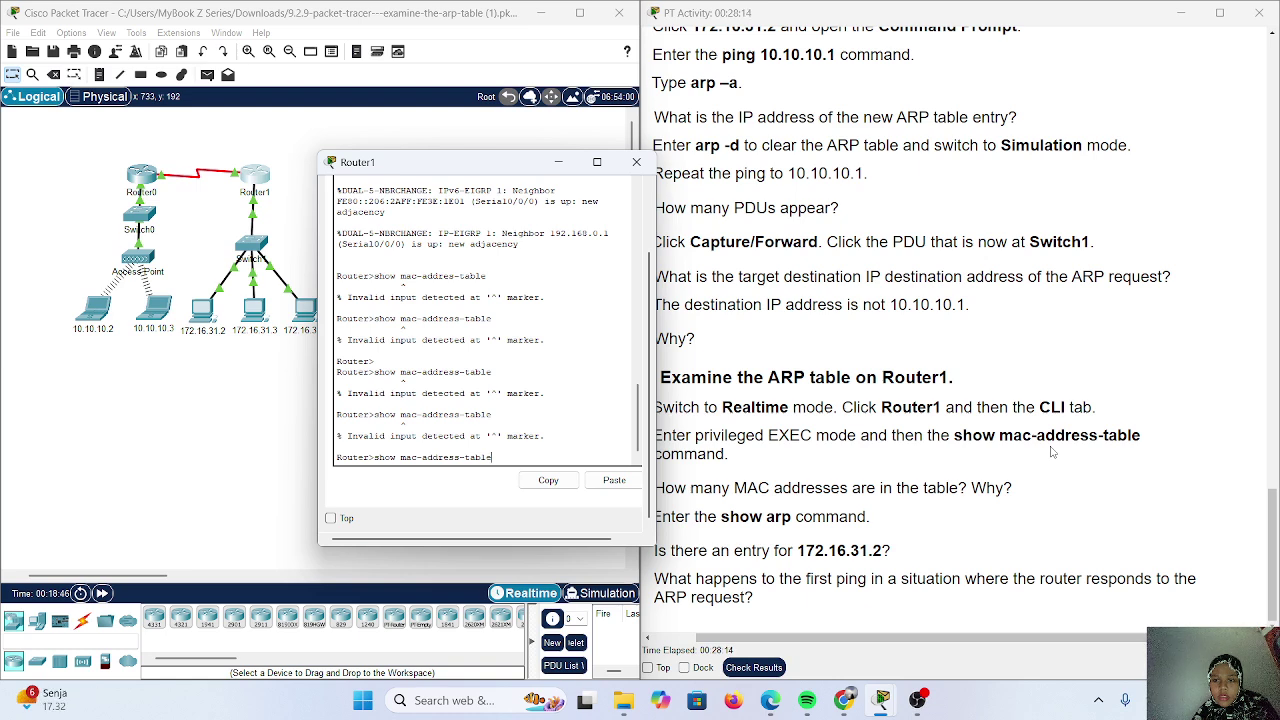
{"action": "scroll", "coordinate": [1074, 452], "scroll_direction": "right", "scroll_amount": 3}
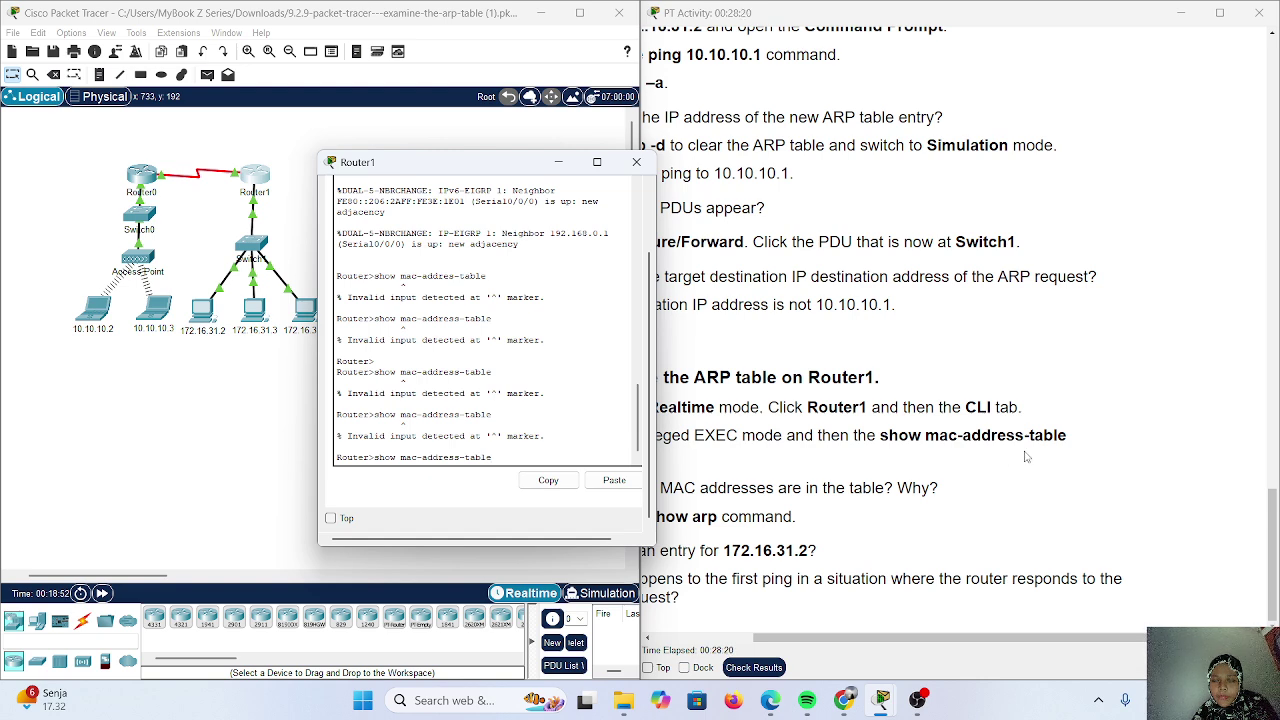
{"action": "scroll", "coordinate": [1027, 457], "scroll_direction": "left", "scroll_amount": 5}
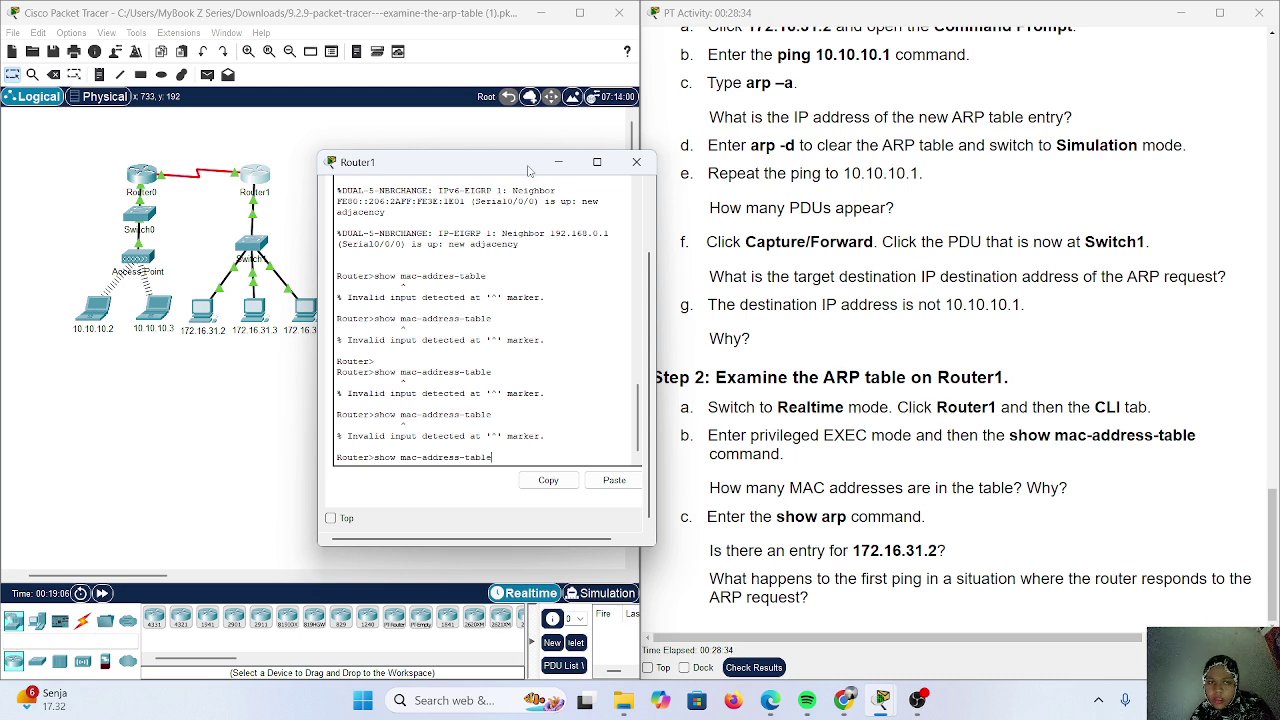
Look through Router1's command-line output, from the startup messages to the most recent show mac-address-table entry.
{"action": "scroll", "coordinate": [481, 303], "scroll_direction": "up", "scroll_amount": 3}
{"action": "scroll", "coordinate": [490, 290], "scroll_direction": "down", "scroll_amount": 3}
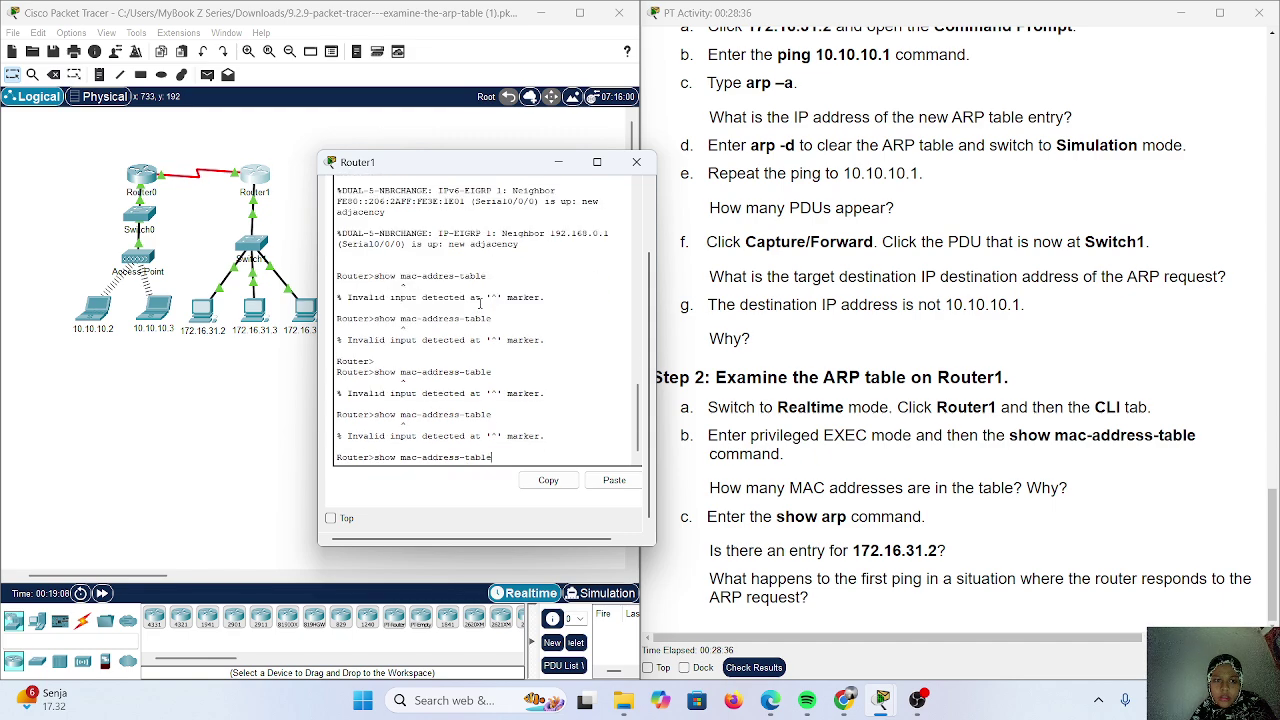
{"action": "scroll", "coordinate": [510, 260], "scroll_direction": "up", "scroll_amount": 10}
{"action": "scroll", "coordinate": [518, 240], "scroll_direction": "up", "scroll_amount": 2}
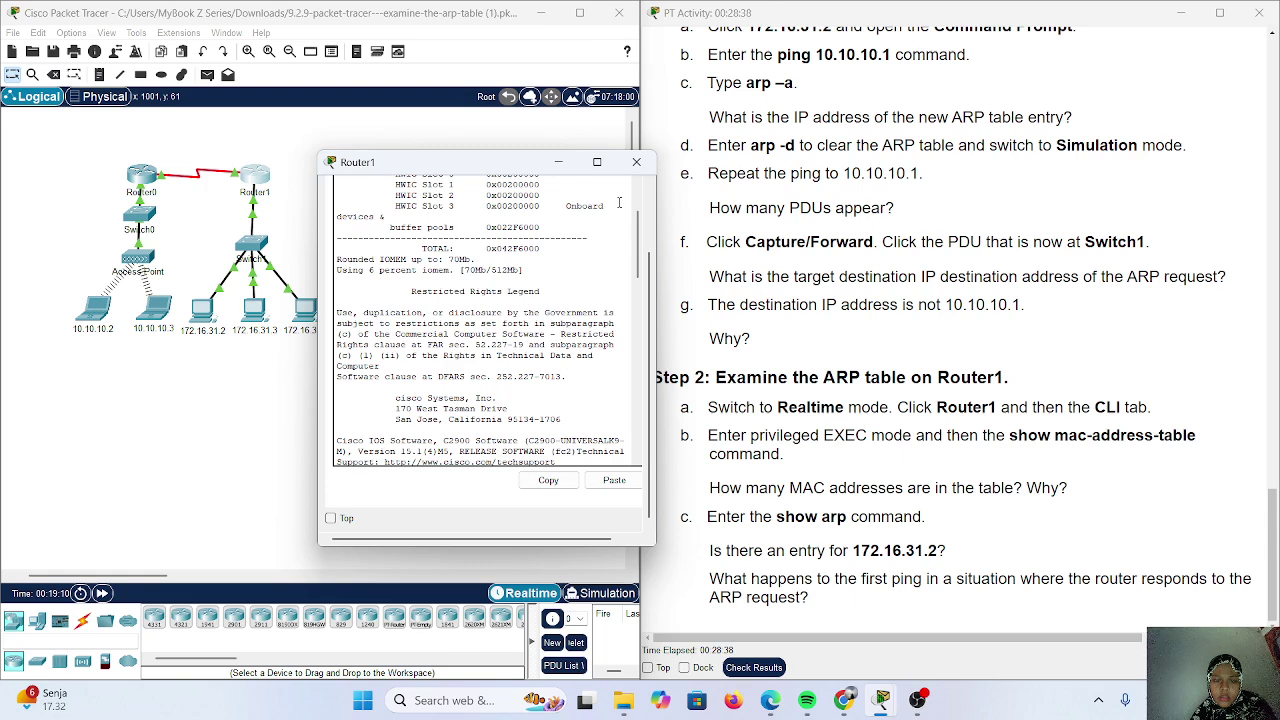
{"action": "scroll", "coordinate": [498, 461], "scroll_direction": "down", "scroll_amount": 12}
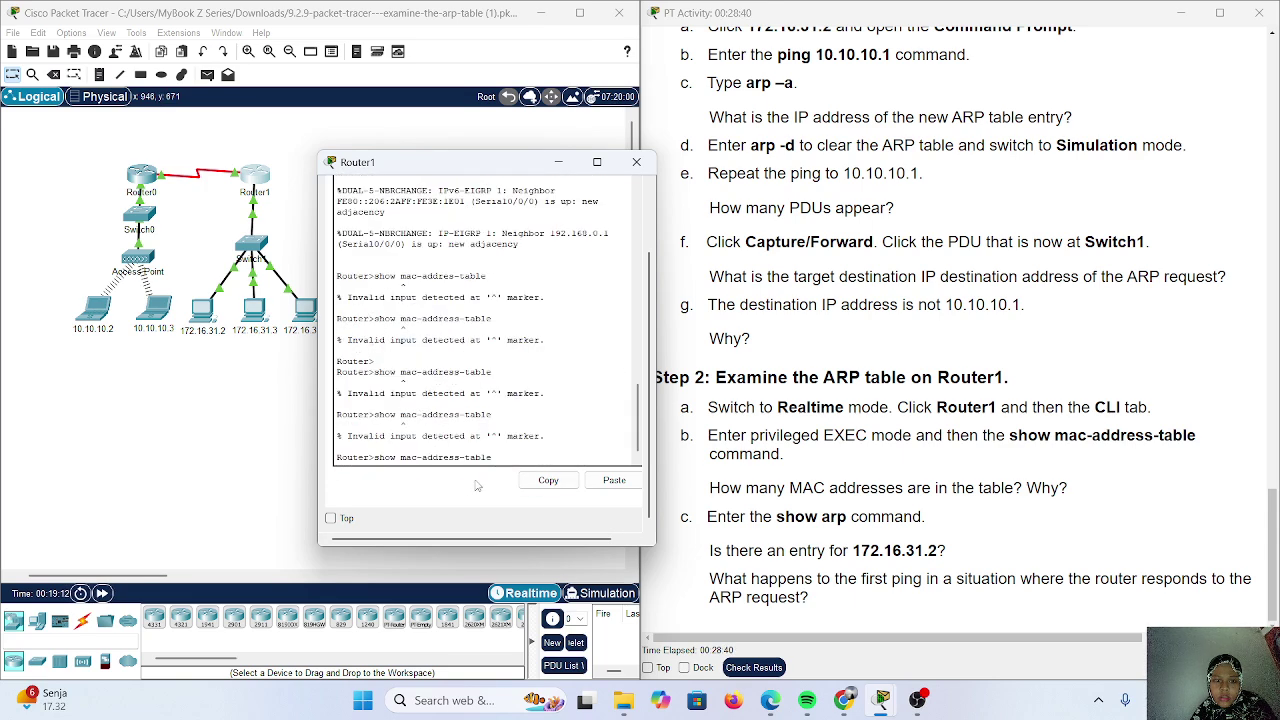
{"action": "scroll", "coordinate": [461, 477], "scroll_direction": "up", "scroll_amount": 12}
{"action": "scroll", "coordinate": [545, 302], "scroll_direction": "up", "scroll_amount": 5}
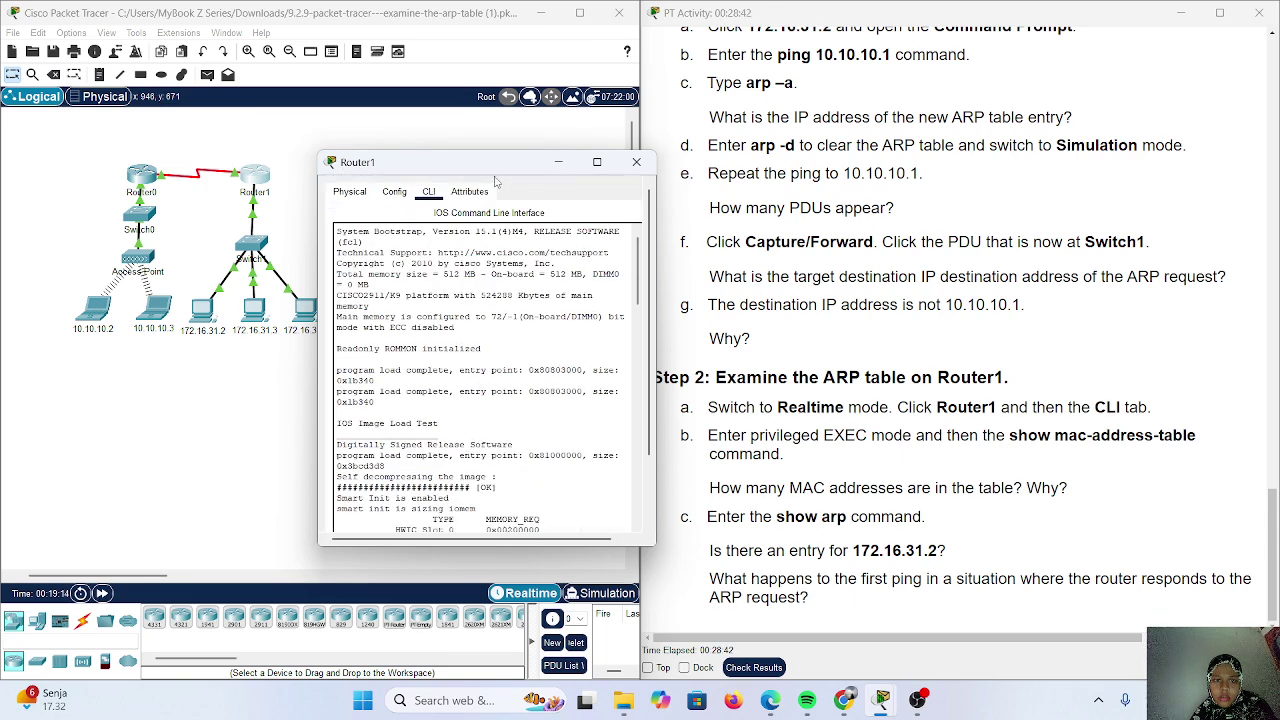
Review Router1's configuration, physical and attributes pages, and return to the latest prompt in its command line.
{"action": "left_click", "coordinate": [390, 192]}
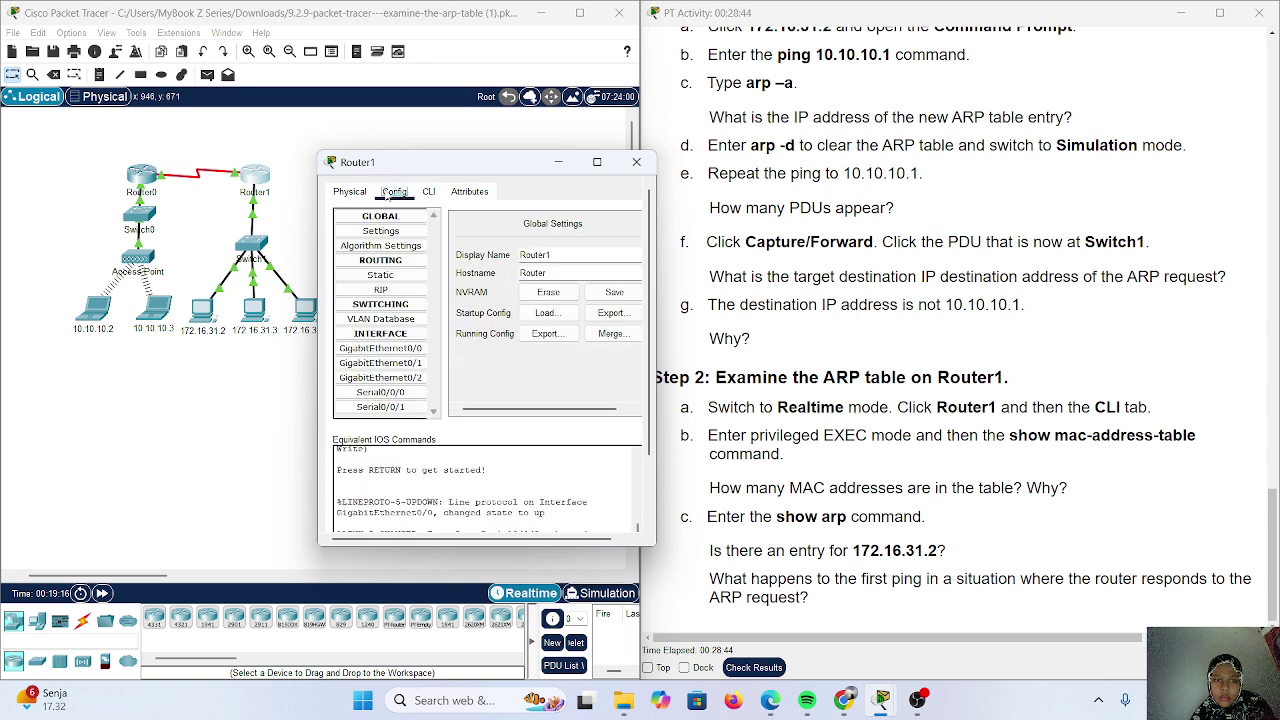
{"action": "left_click", "coordinate": [350, 192]}
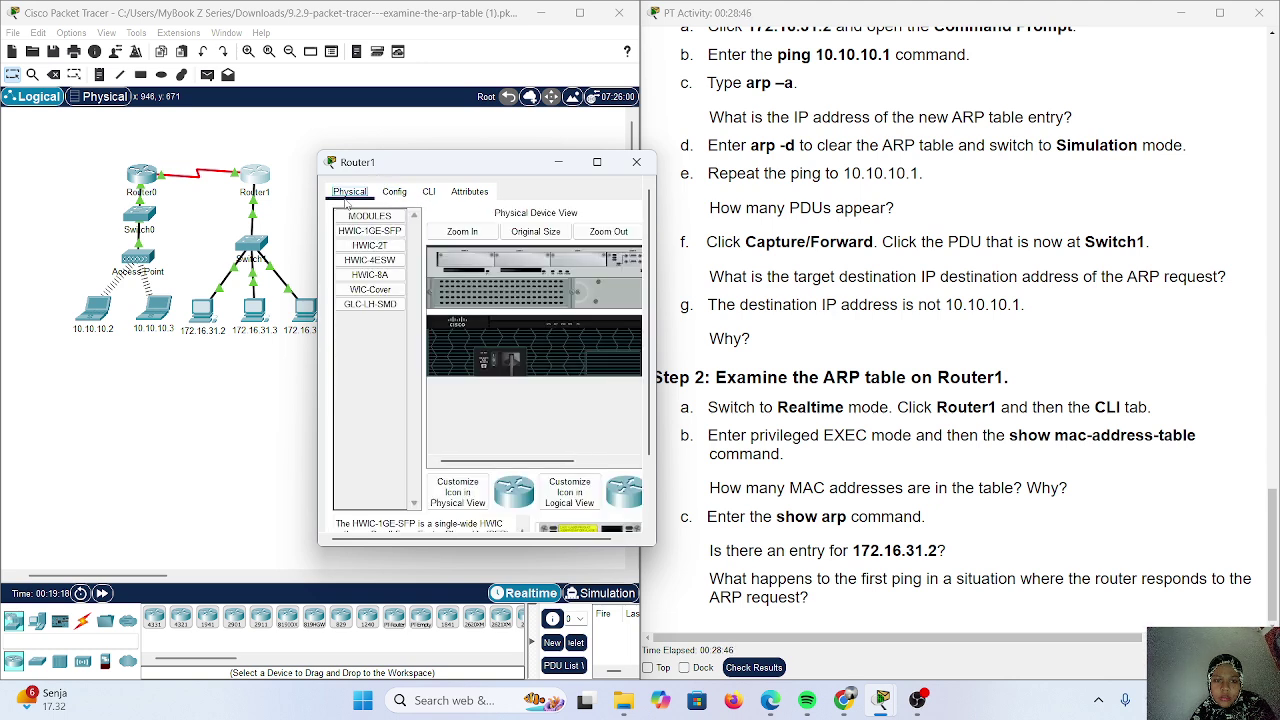
{"action": "left_click", "coordinate": [470, 192]}
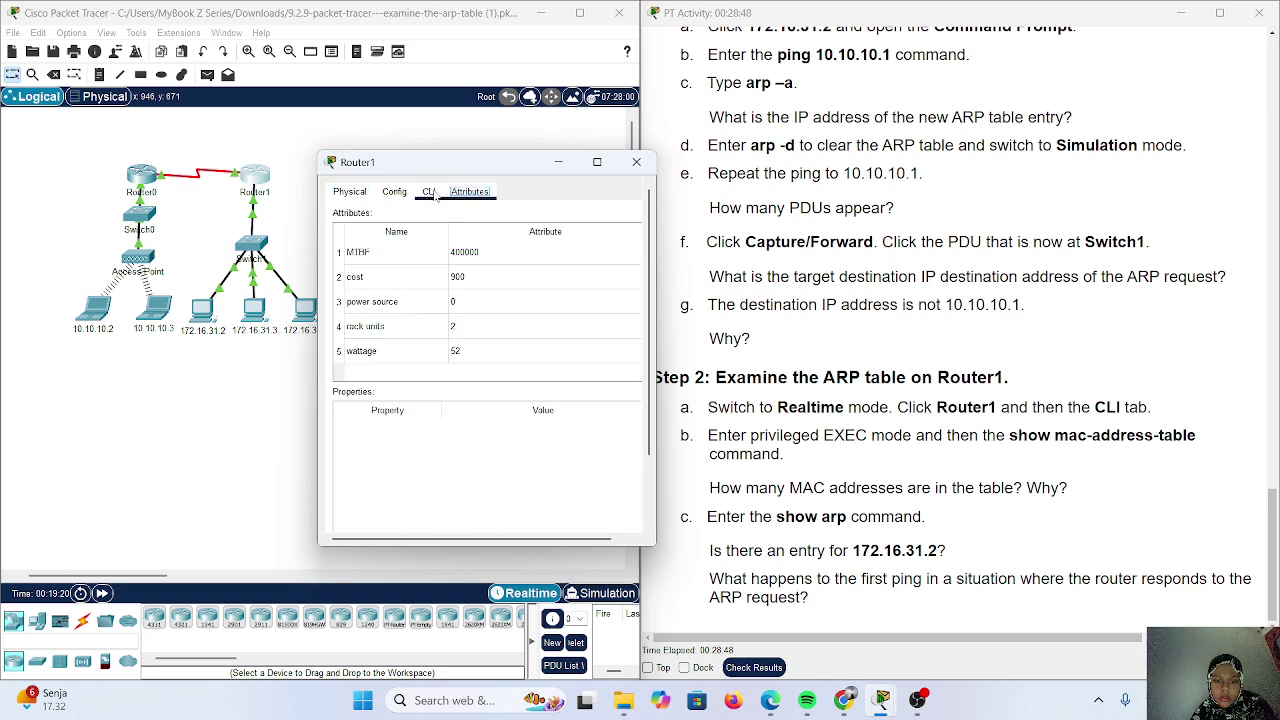
{"action": "left_click", "coordinate": [428, 192]}
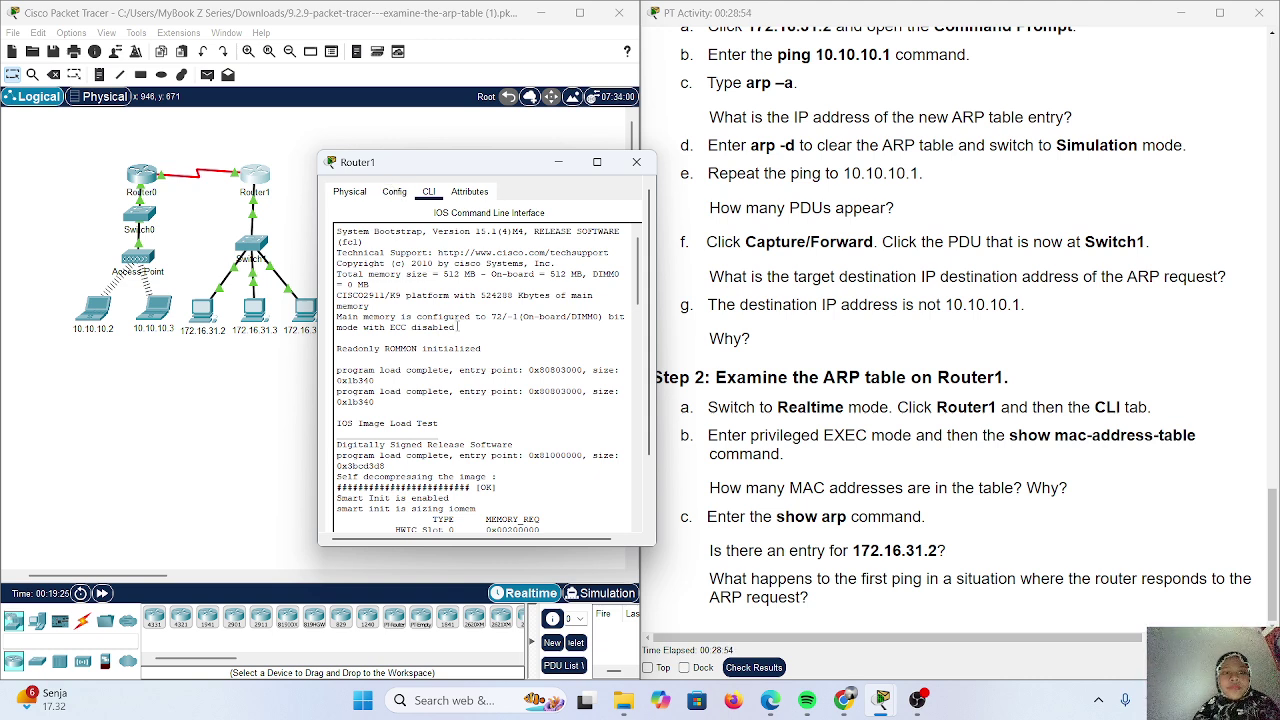
{"action": "scroll", "coordinate": [457, 323], "scroll_direction": "down", "scroll_amount": 10}
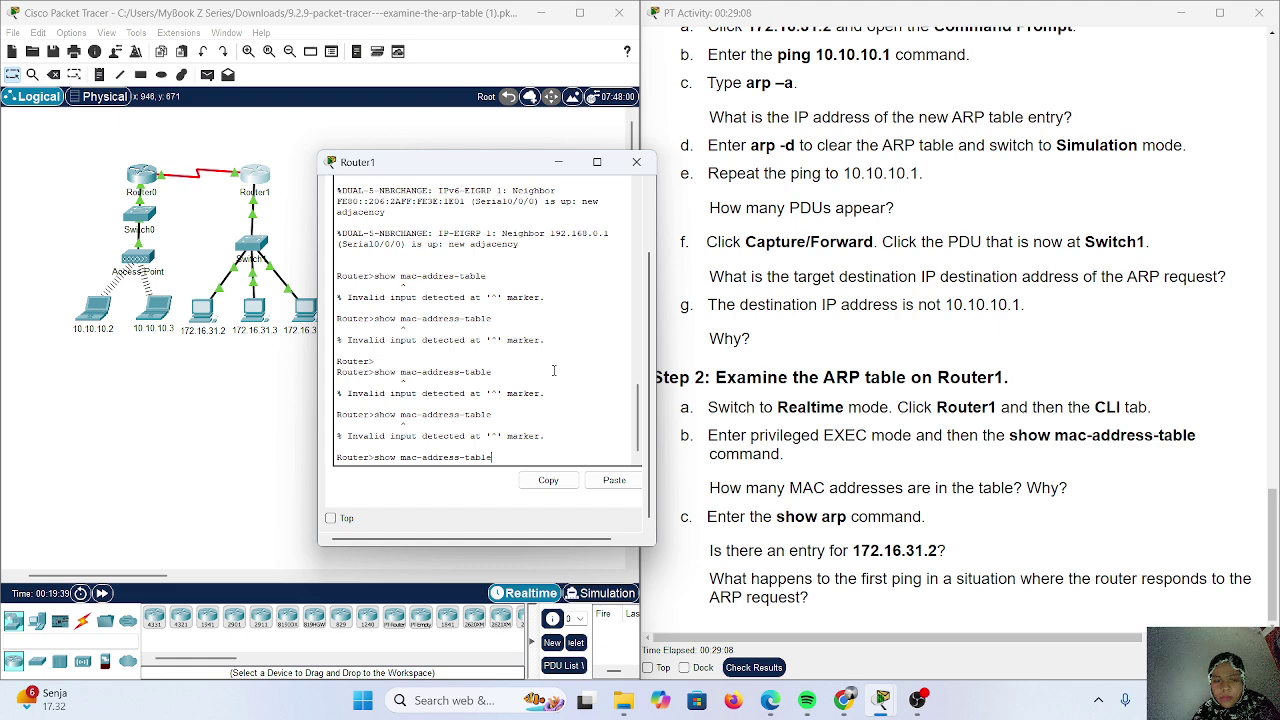
Close Router1's window, and switch the network to Simulation mode and back to Realtime mode.
{"action": "left_click", "coordinate": [636, 161]}
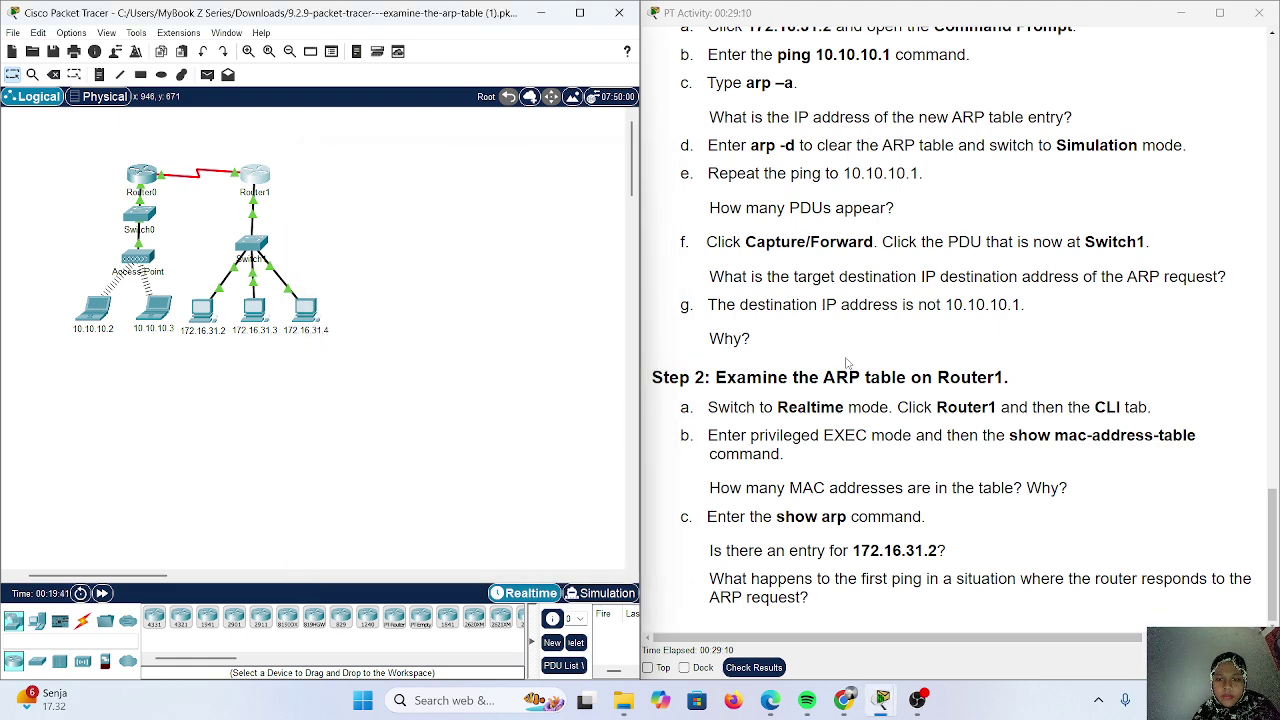
{"action": "scroll", "coordinate": [846, 362], "scroll_direction": "right", "scroll_amount": 2}
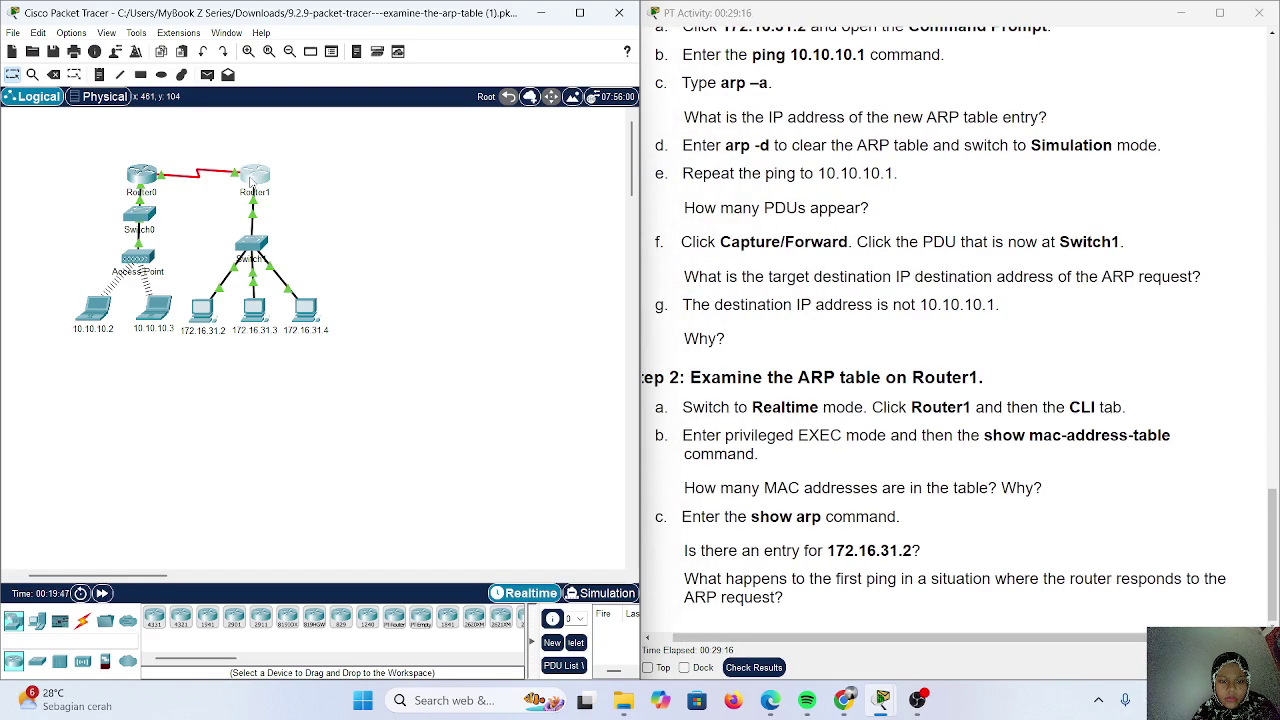
{"action": "left_click", "coordinate": [603, 593]}
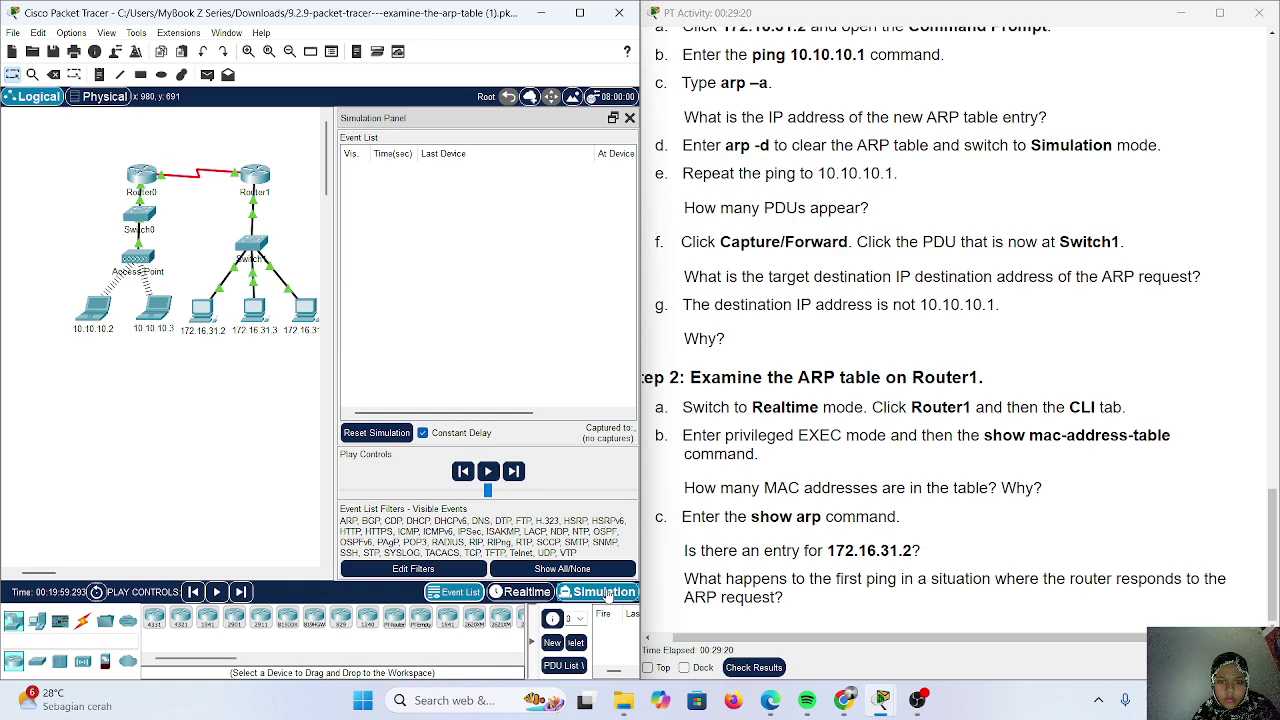
{"action": "left_click", "coordinate": [524, 594]}
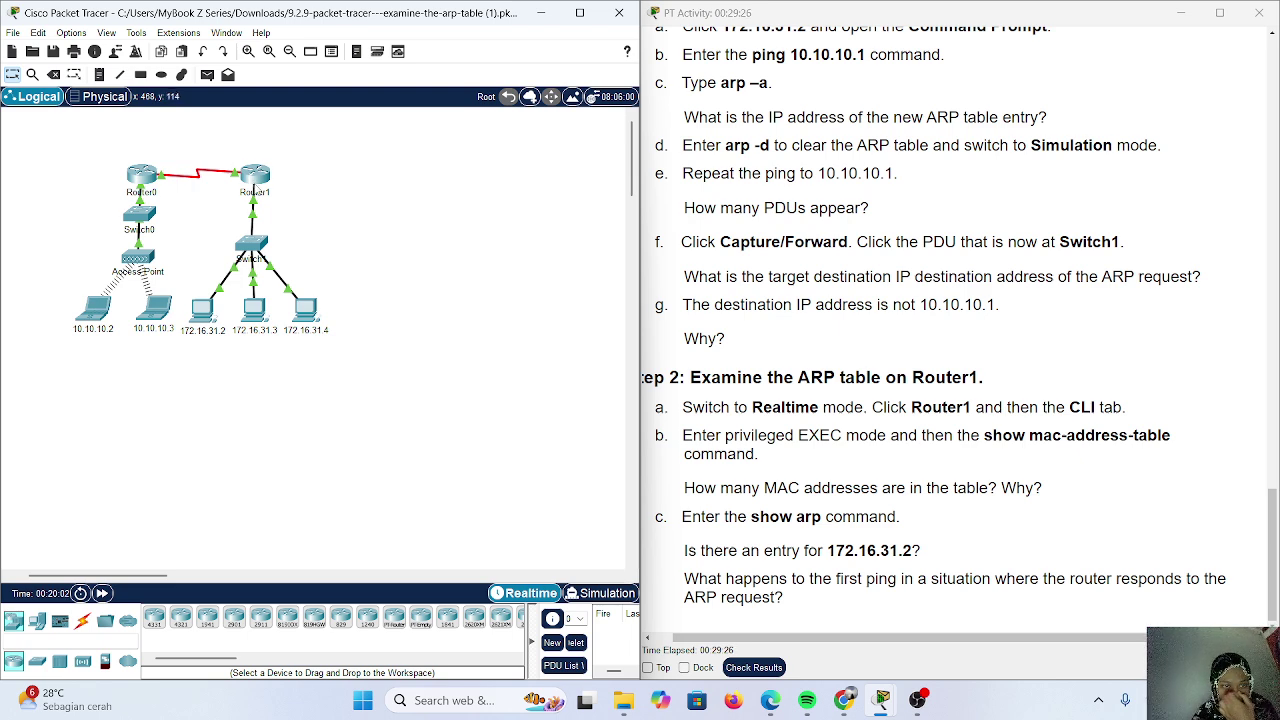
Reopen Router1, look over its attributes, configuration and physical pages, and run show mac-address-table at its command line.
{"action": "left_click", "coordinate": [255, 185]}
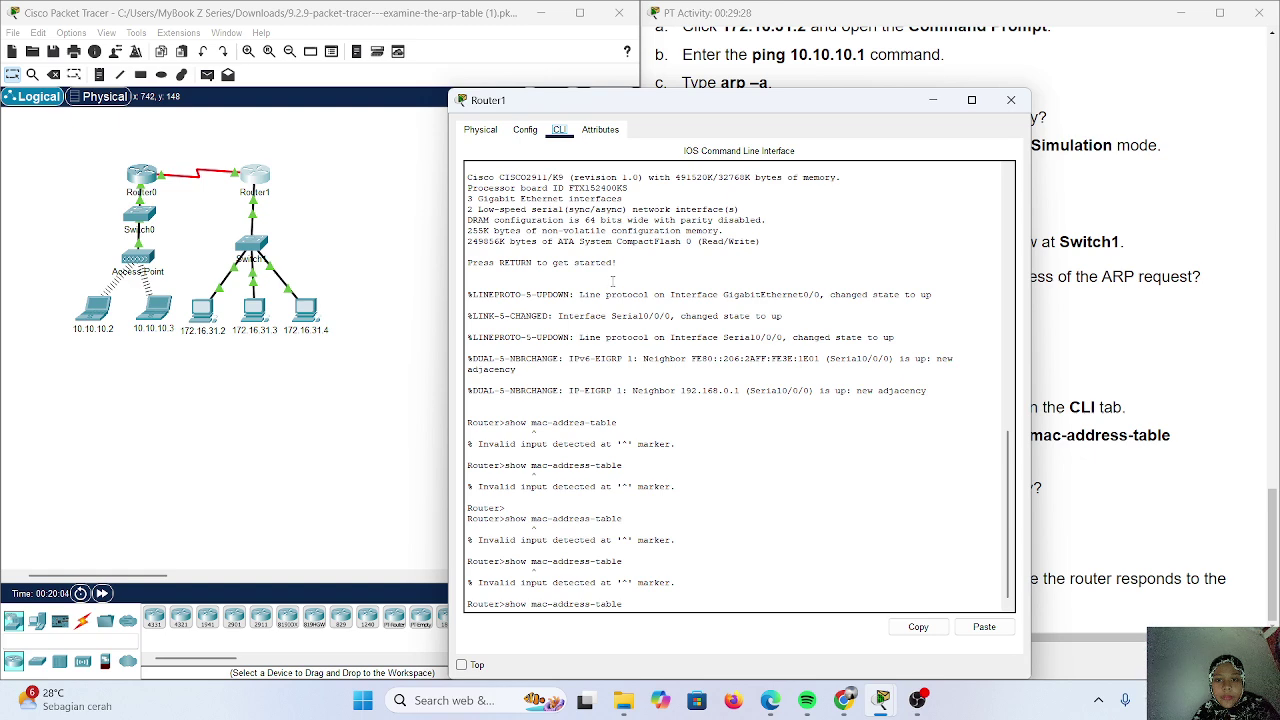
{"action": "left_click", "coordinate": [603, 132]}
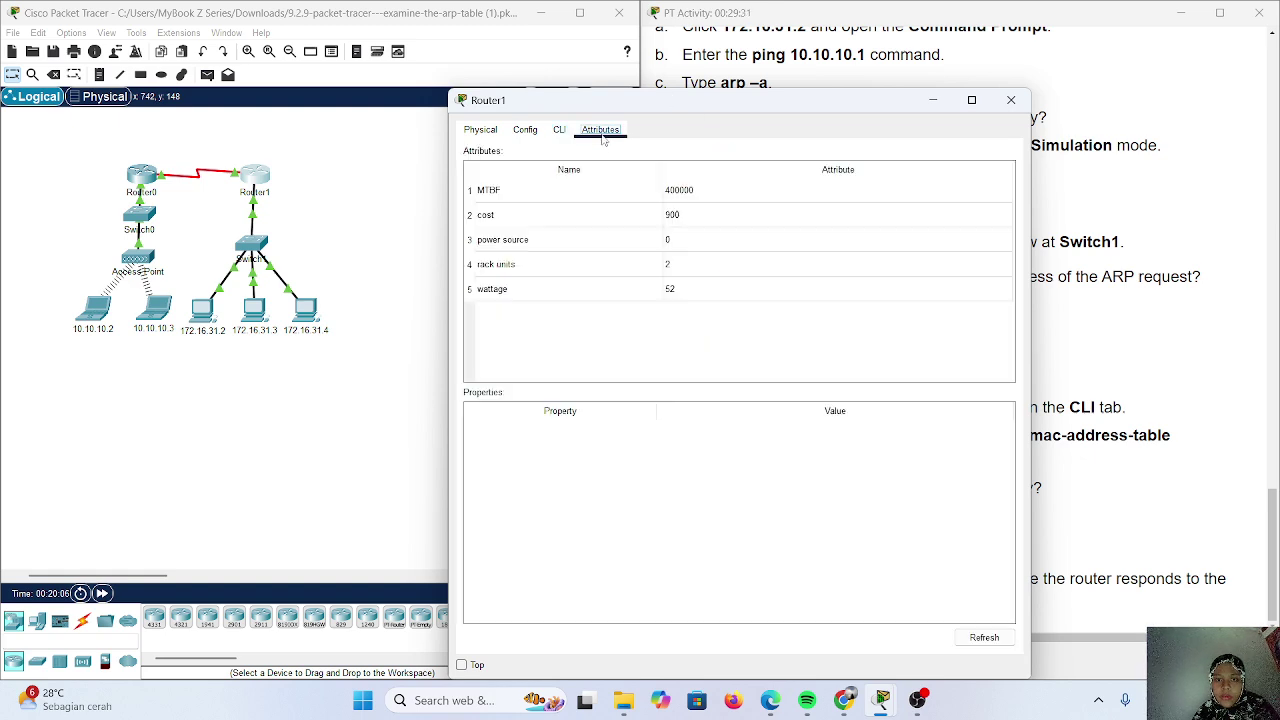
{"action": "left_click", "coordinate": [527, 132]}
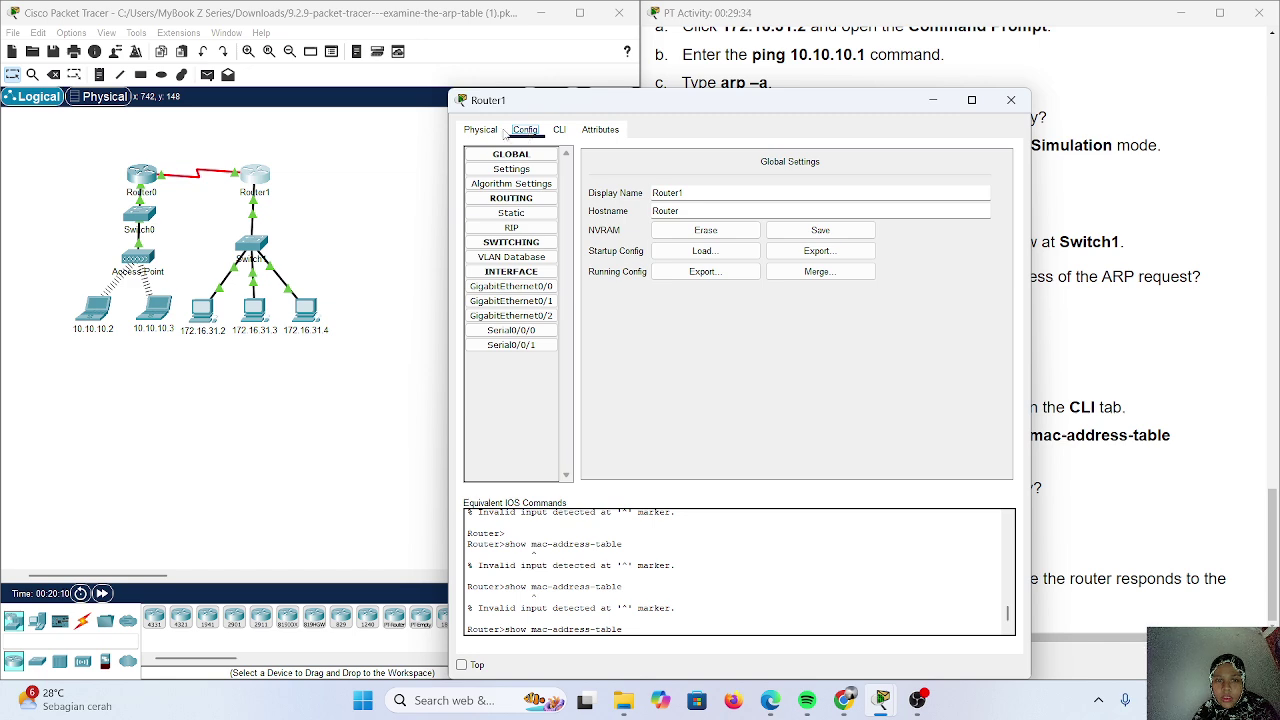
{"action": "left_click", "coordinate": [481, 131]}
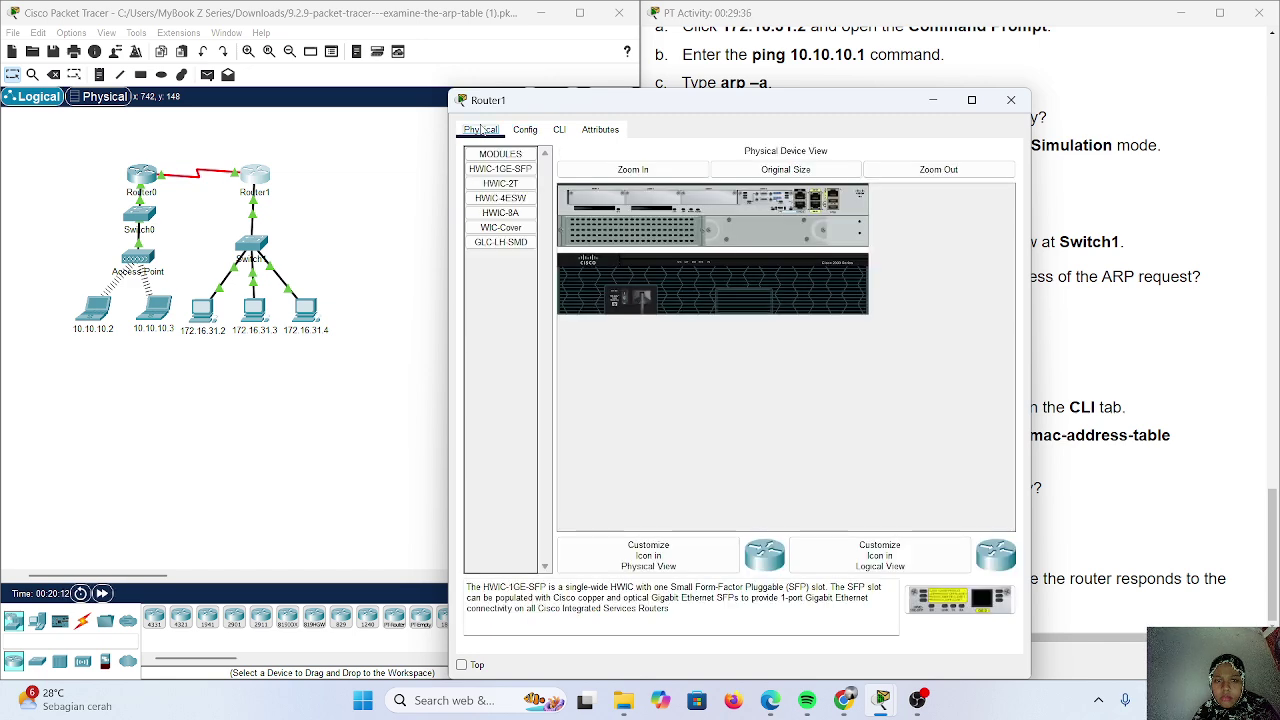
{"action": "left_click", "coordinate": [533, 132]}
{"action": "left_click", "coordinate": [561, 132]}
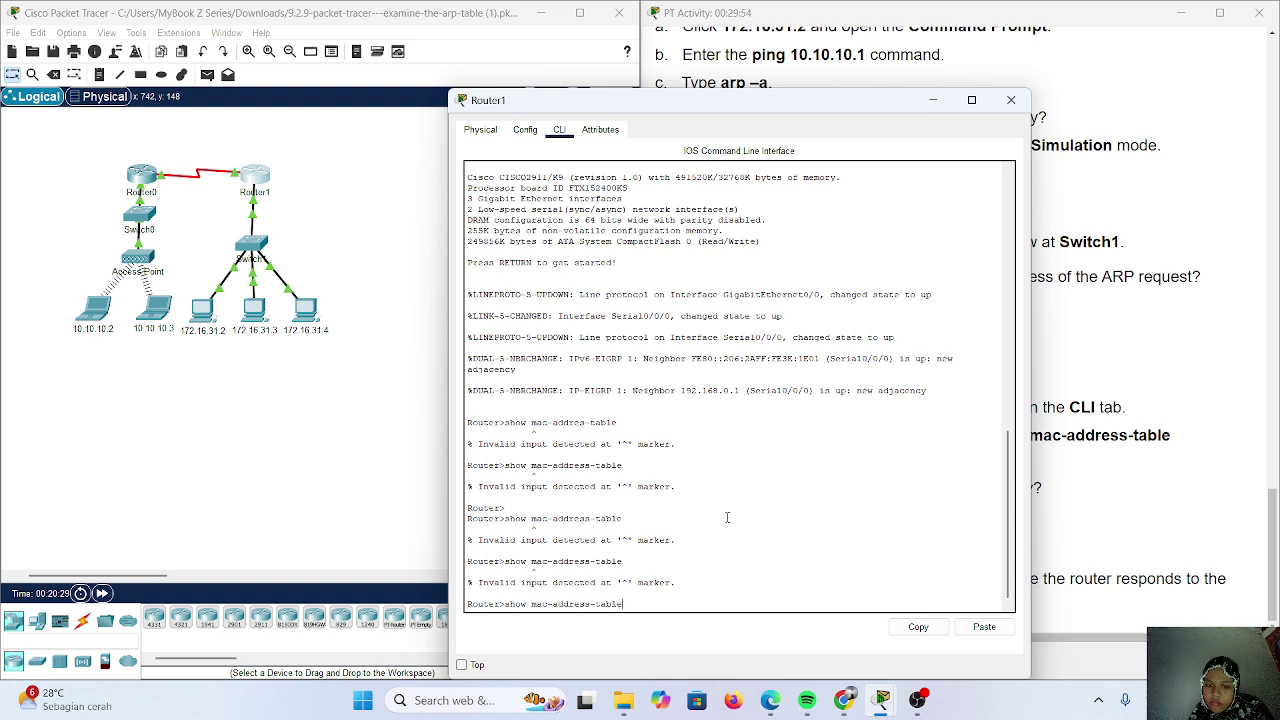
{"action": "key", "text": "Return"}
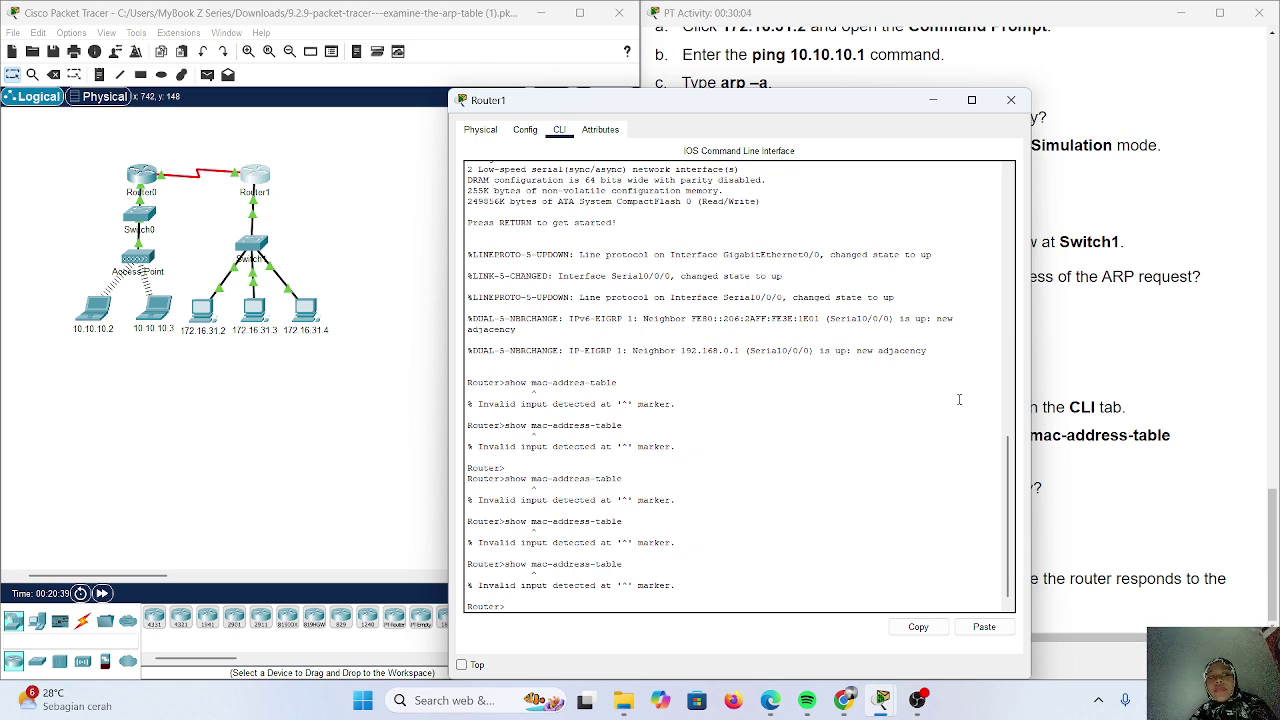
Switch to Chrome, search Google in a new tab for "cara msuk ke mode priveleg exec mode dalam cisco", and read the AI summary.
{"action": "left_click", "coordinate": [862, 697]}
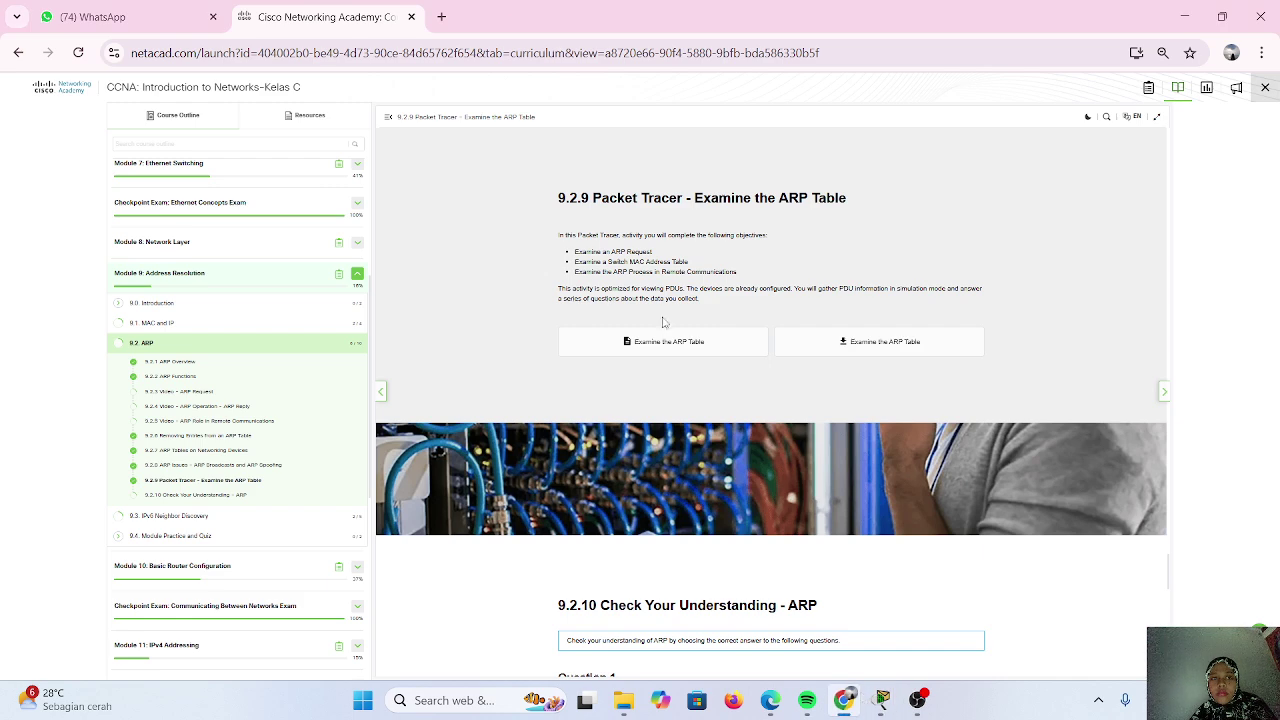
{"action": "left_click", "coordinate": [440, 18]}
{"action": "type", "text": "c"}
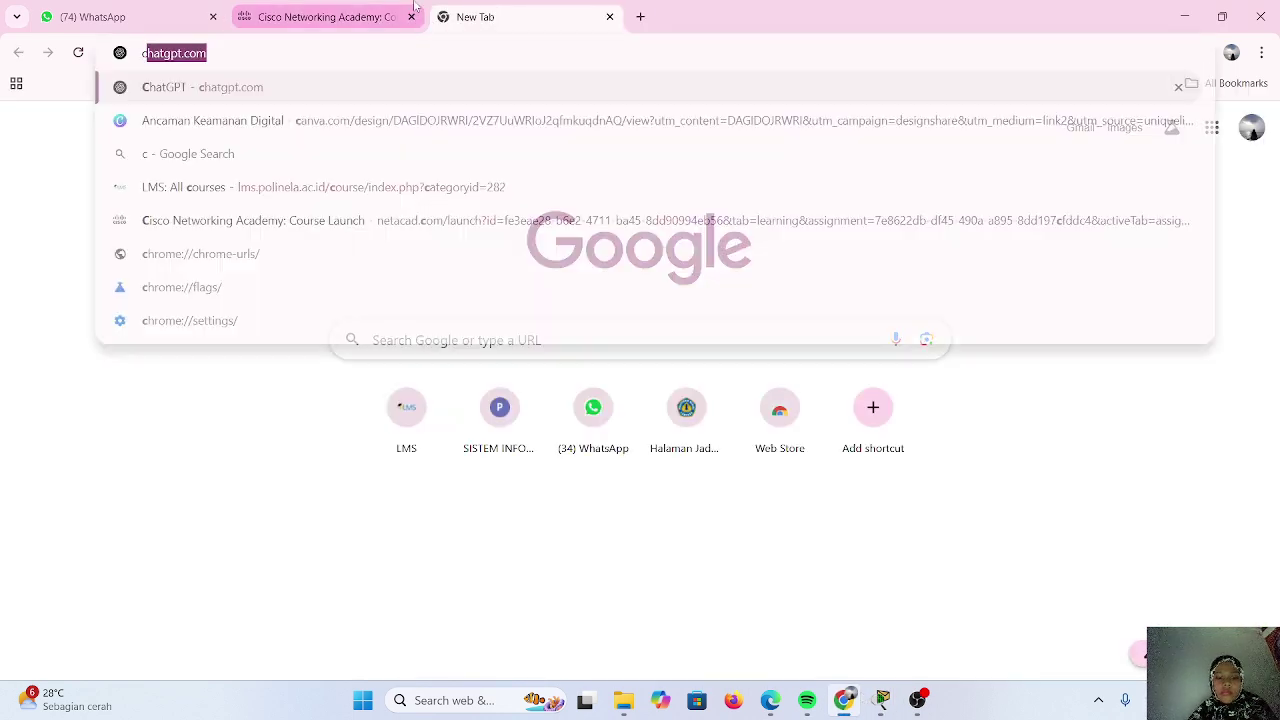
{"action": "type", "text": "ara ma"}
{"action": "key", "text": "BackSpace"}
{"action": "key", "text": "BackSpace"}
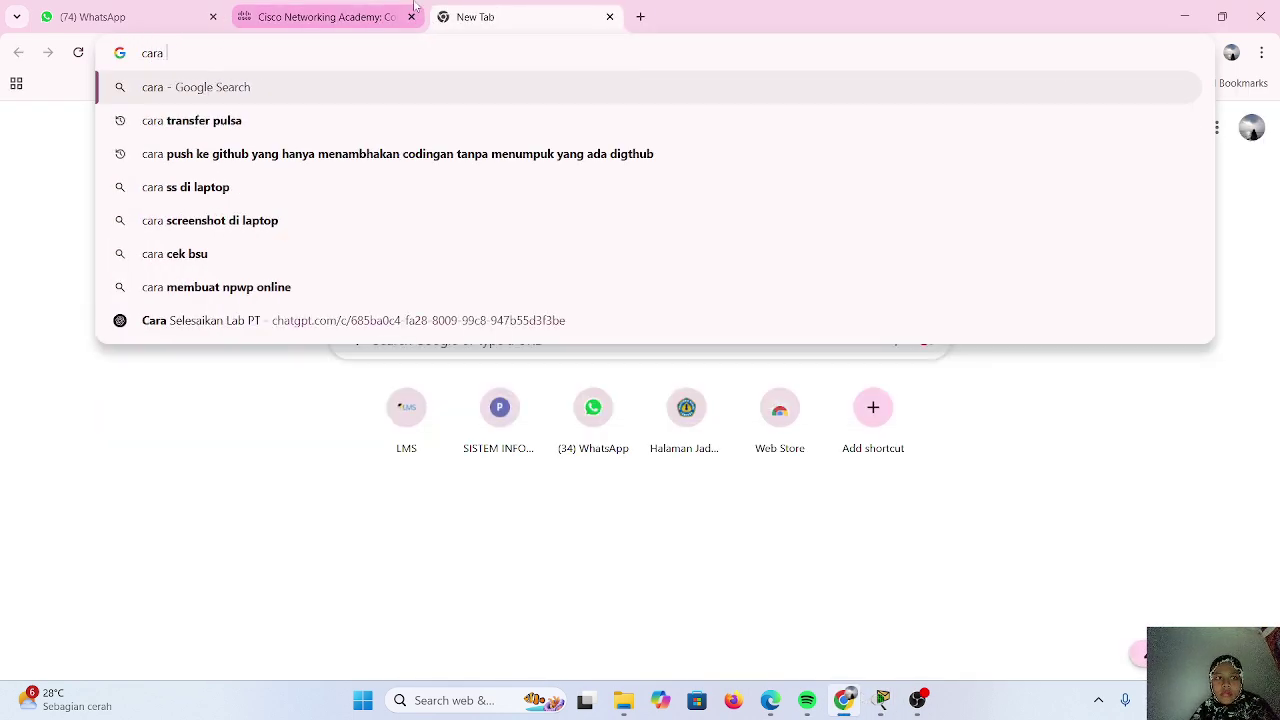
{"action": "type", "text": "msuk ke"}
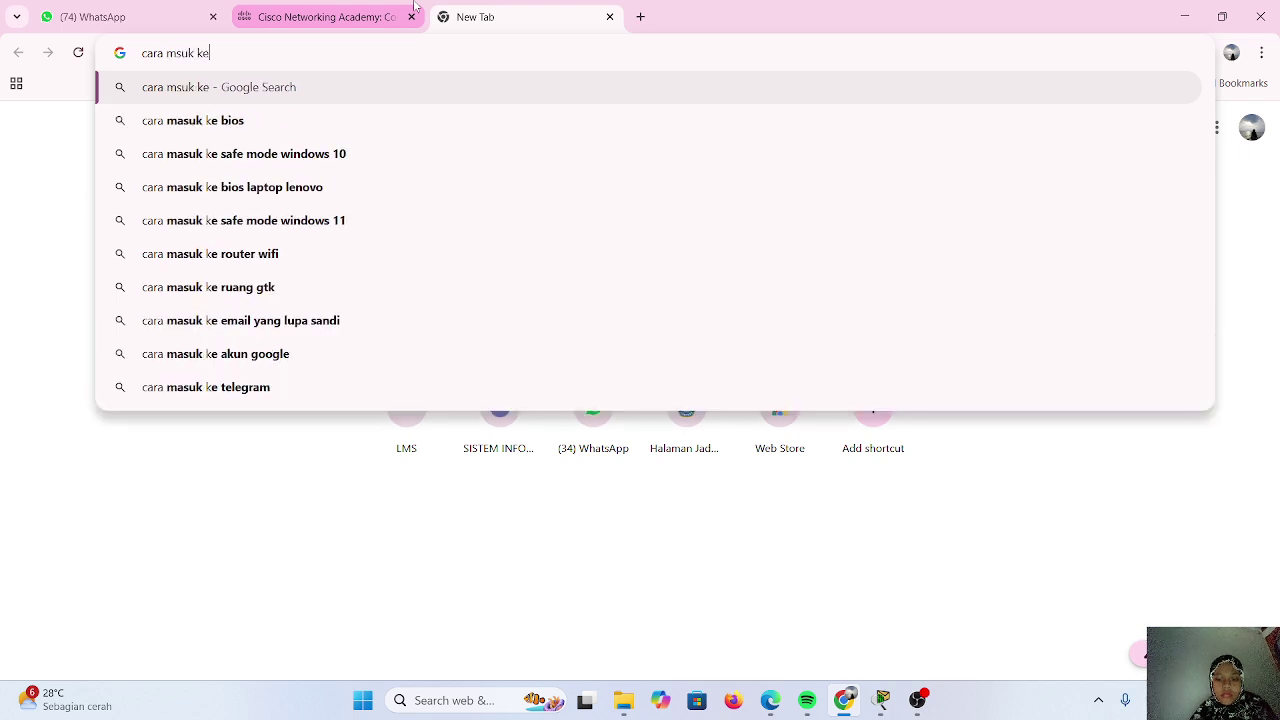
{"action": "type", "text": " mode "}
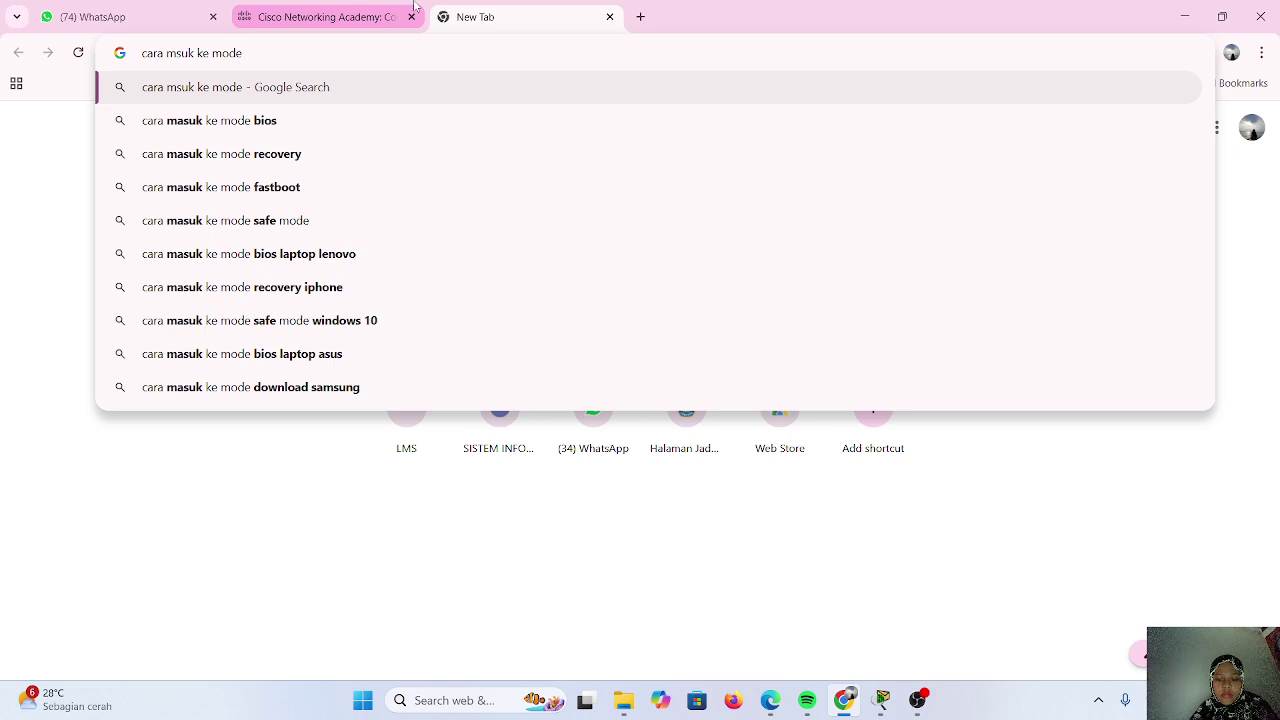
{"action": "type", "text": "privele"}
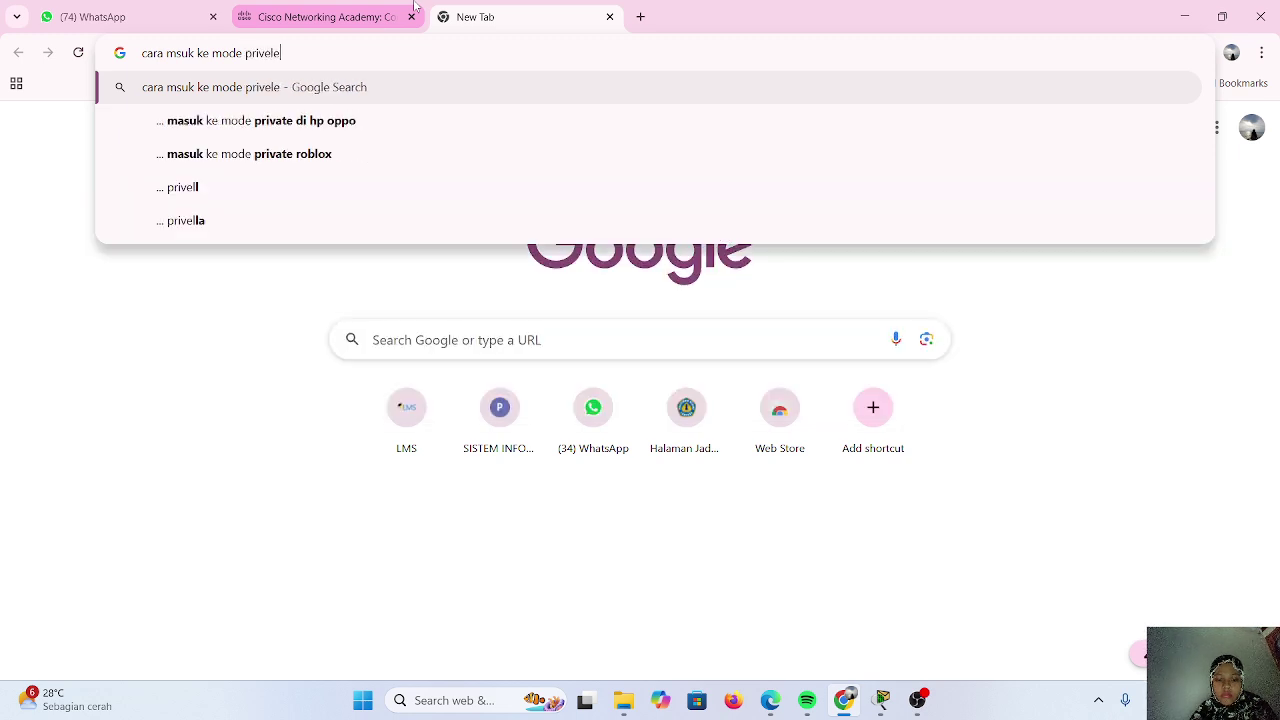
{"action": "type", "text": "g"}
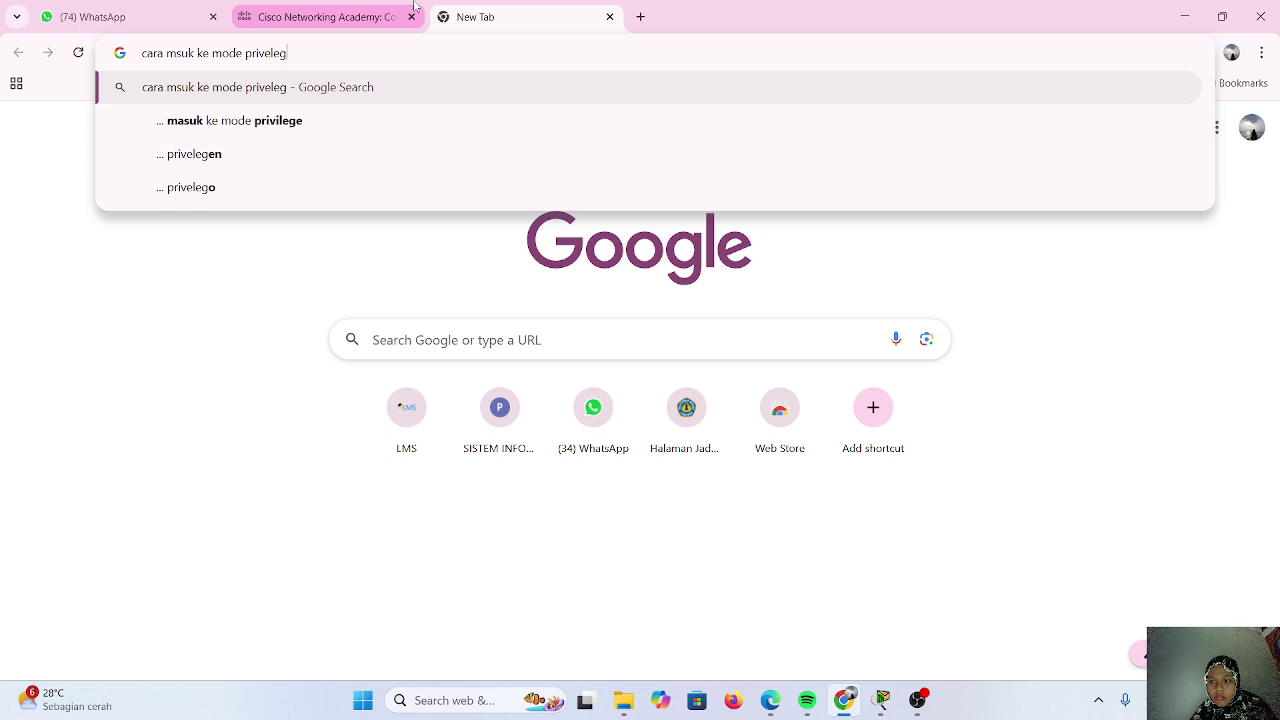
{"action": "type", "text": "exe"}
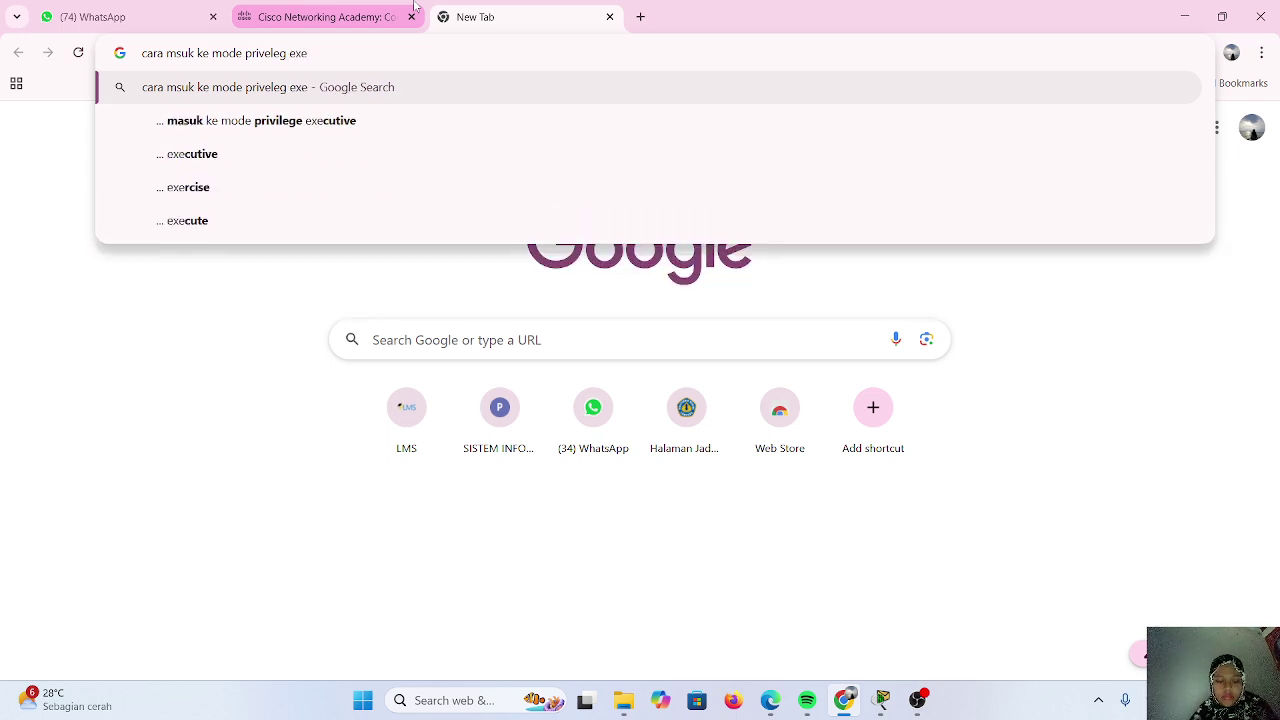
{"action": "type", "text": "c mod"}
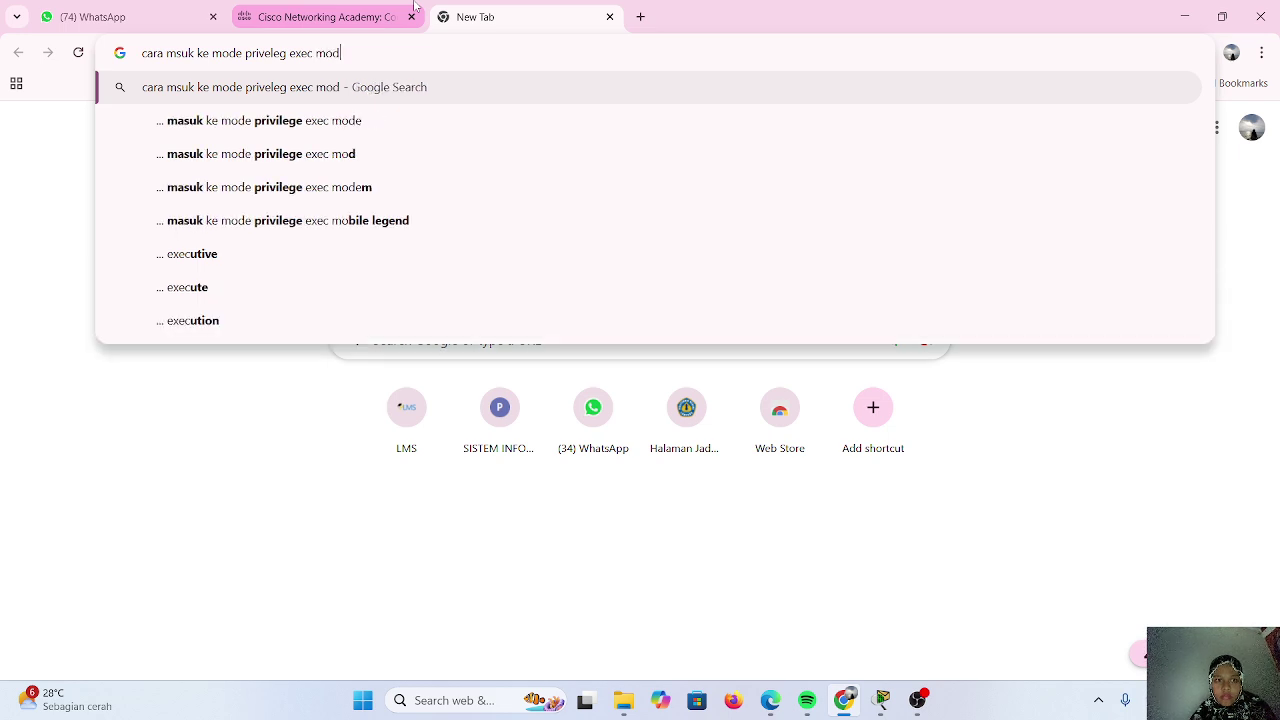
{"action": "type", "text": "e da"}
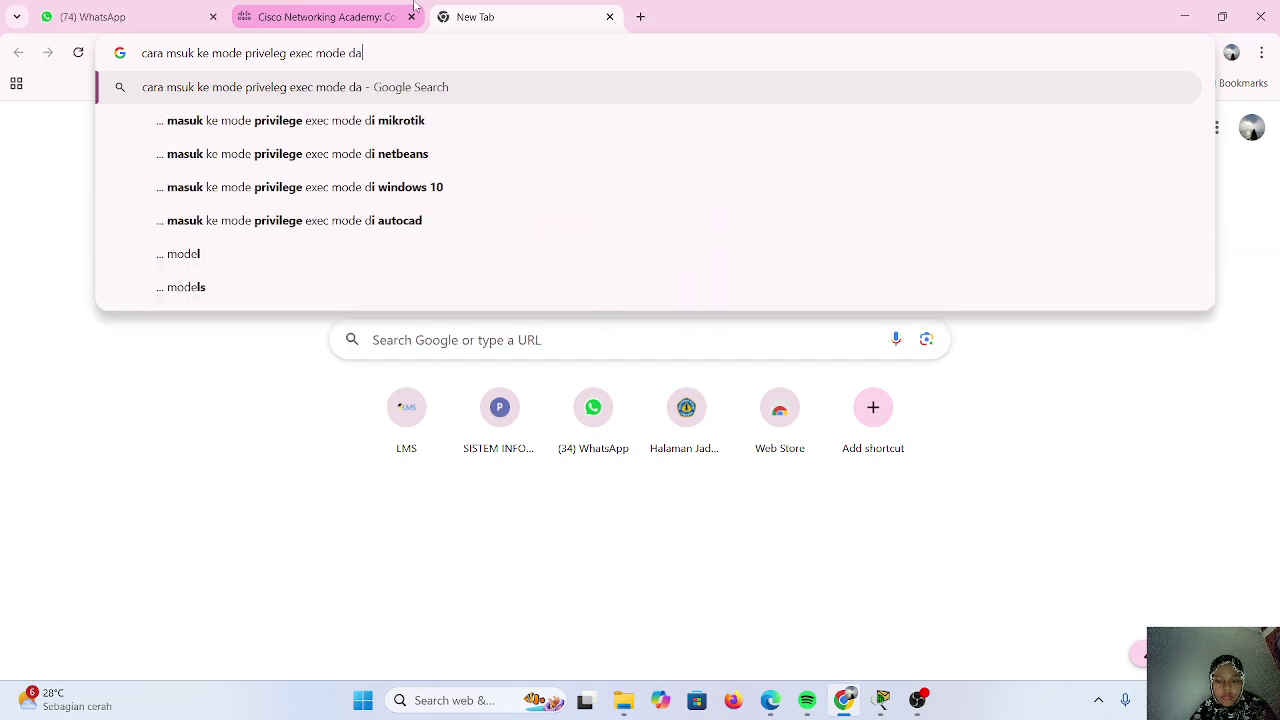
{"action": "type", "text": "lam"}
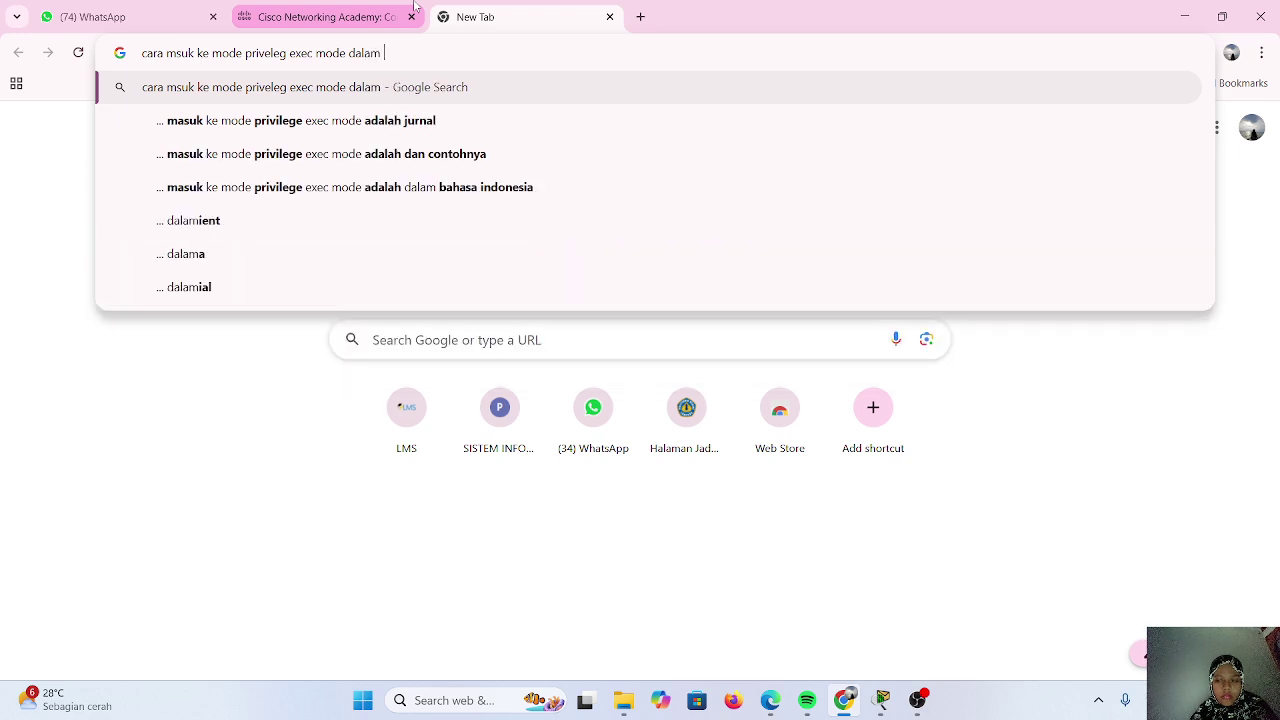
{"action": "type", "text": " cisco"}
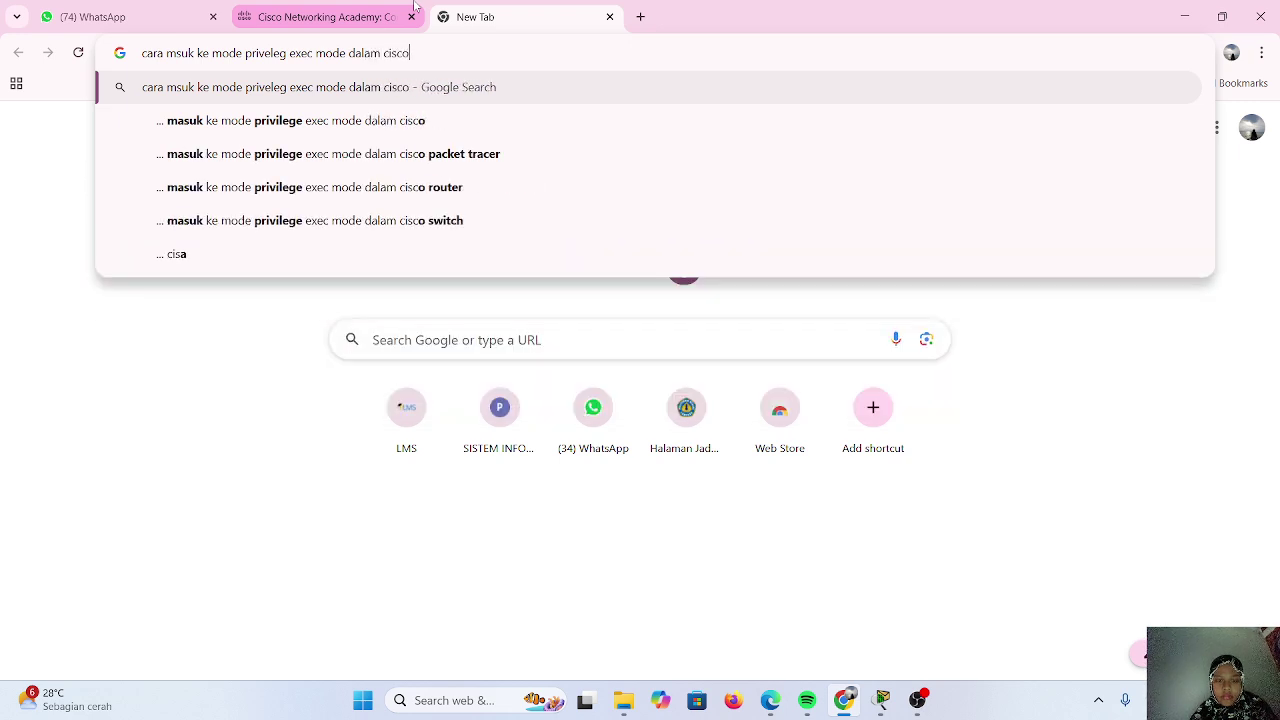
{"action": "key", "text": "Return"}
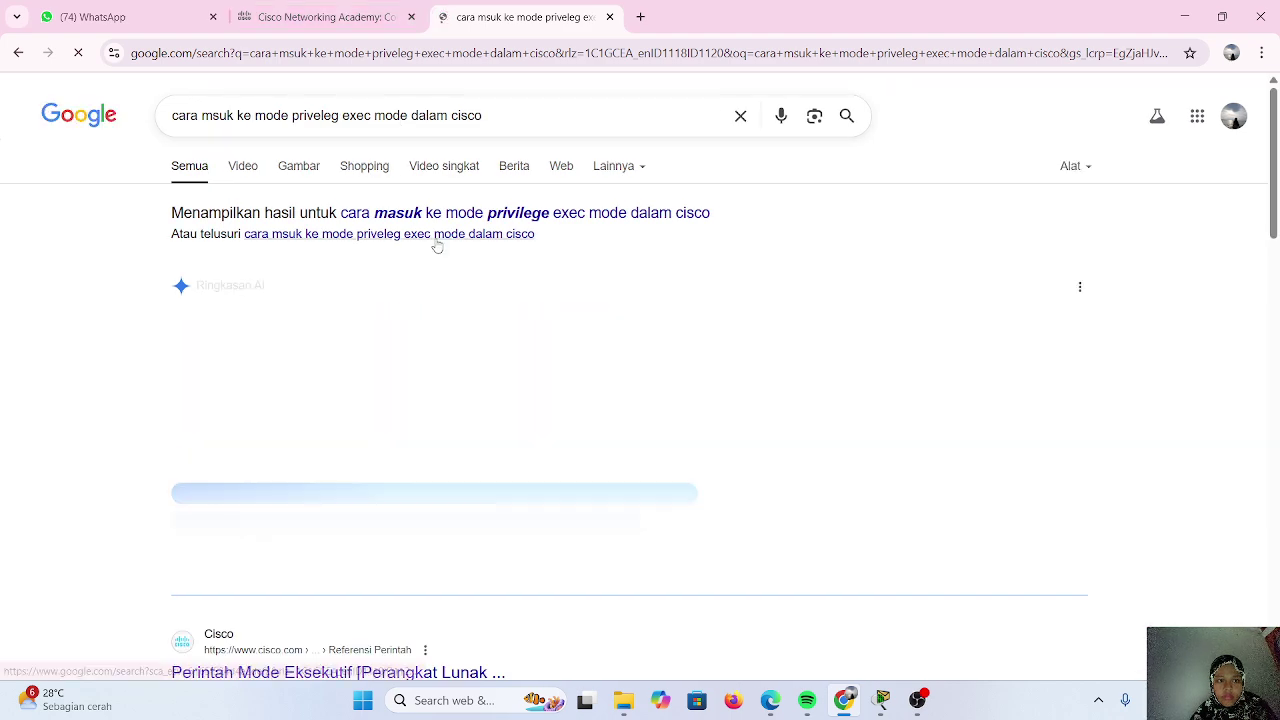
{"action": "scroll", "coordinate": [436, 245], "scroll_direction": "down", "scroll_amount": 1}
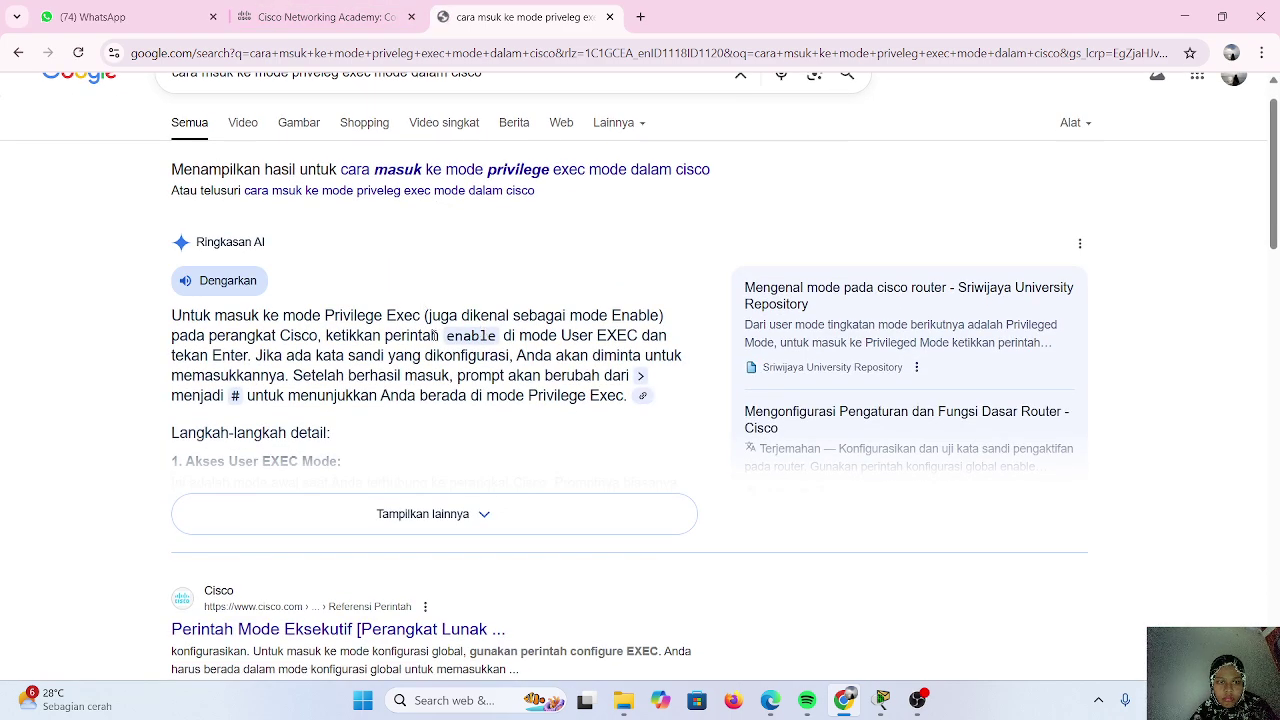
{"action": "scroll", "coordinate": [376, 338], "scroll_direction": "down", "scroll_amount": 1}
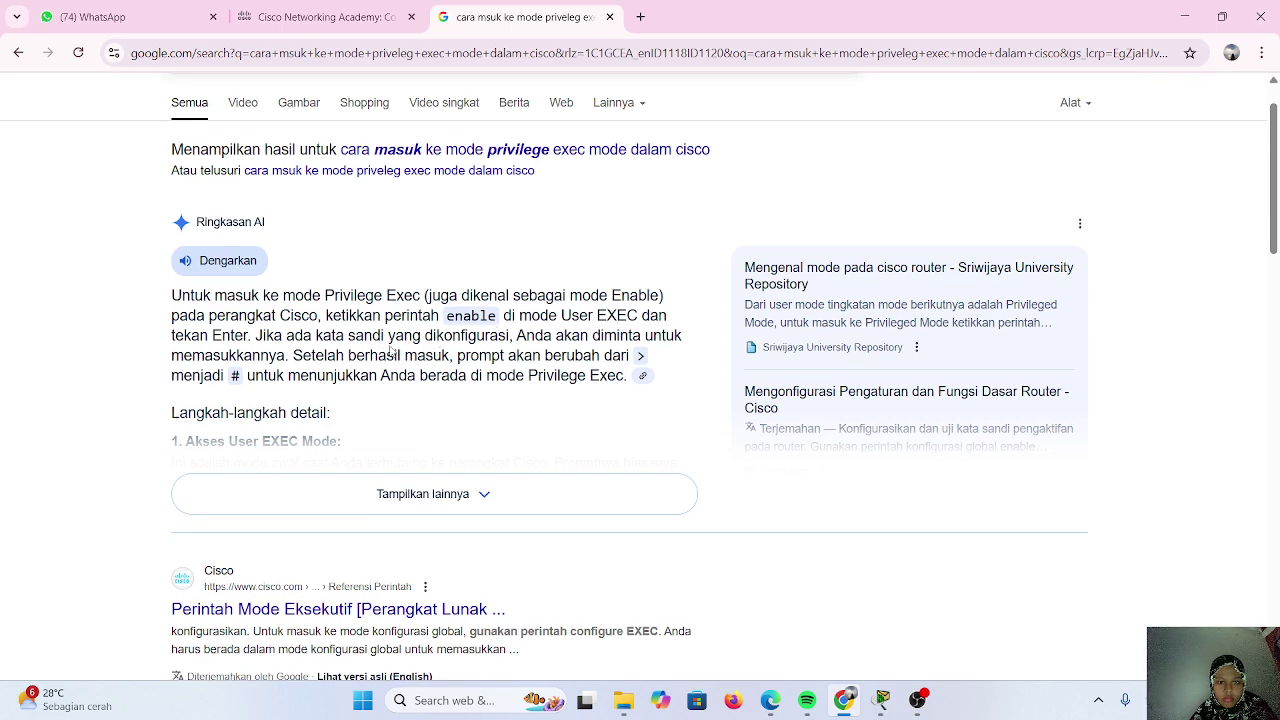
{"action": "scroll", "coordinate": [393, 351], "scroll_direction": "down", "scroll_amount": 1}
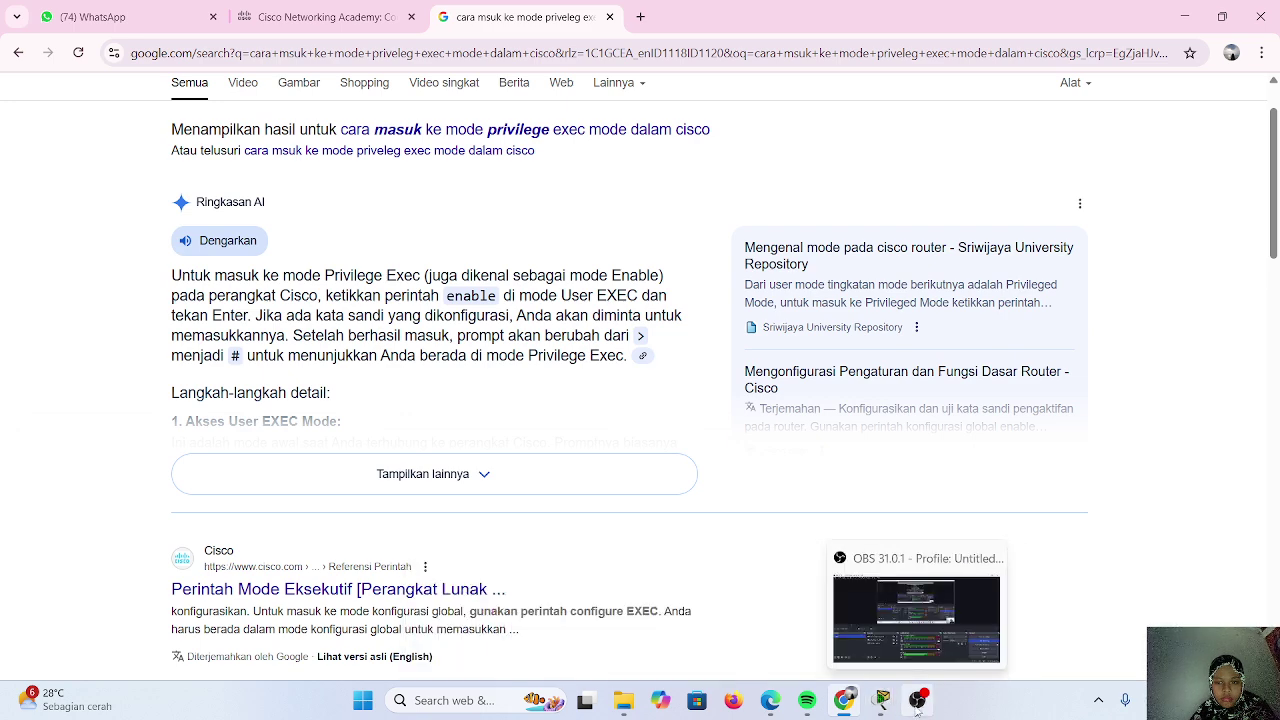
Switch back to Packet Tracer, bring up Router1's command line, and enter privileged EXEC mode with ena.
{"action": "mouse_move", "coordinate": [882, 702]}
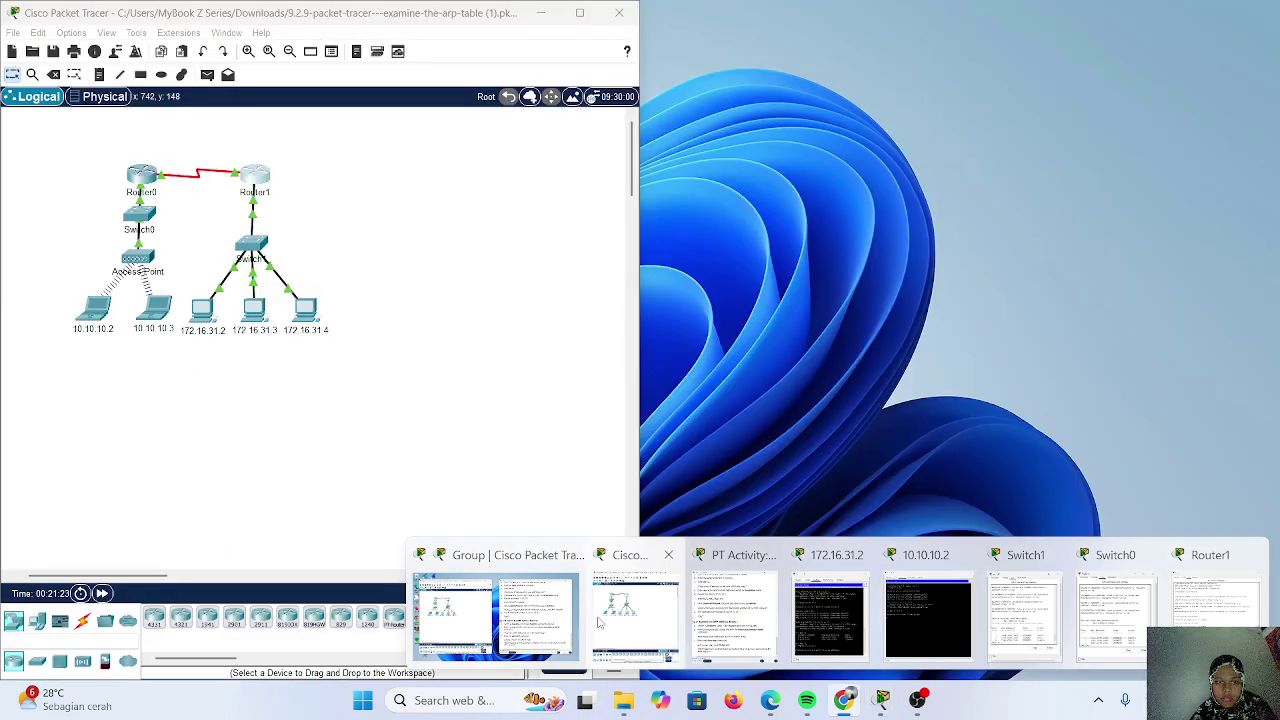
{"action": "left_click", "coordinate": [598, 622]}
{"action": "scroll", "coordinate": [516, 546], "scroll_direction": "down", "scroll_amount": 3}
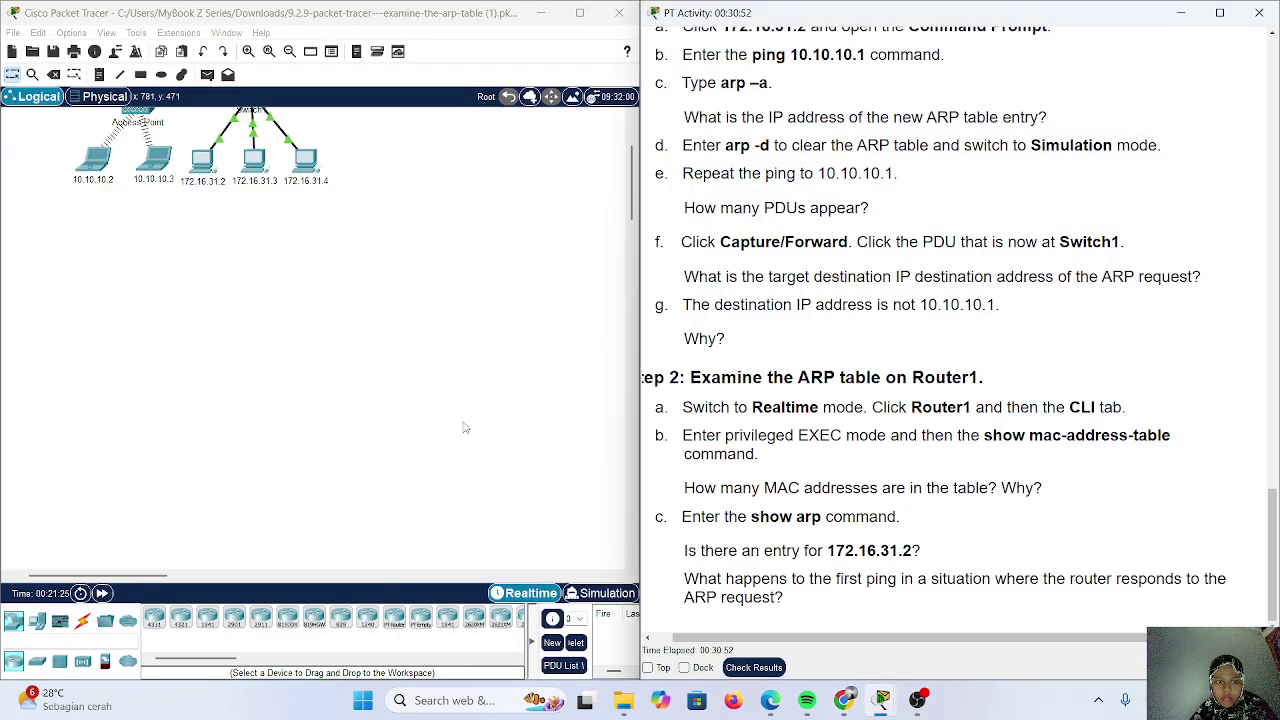
{"action": "scroll", "coordinate": [345, 362], "scroll_direction": "up", "scroll_amount": 3}
{"action": "left_click", "coordinate": [288, 147]}
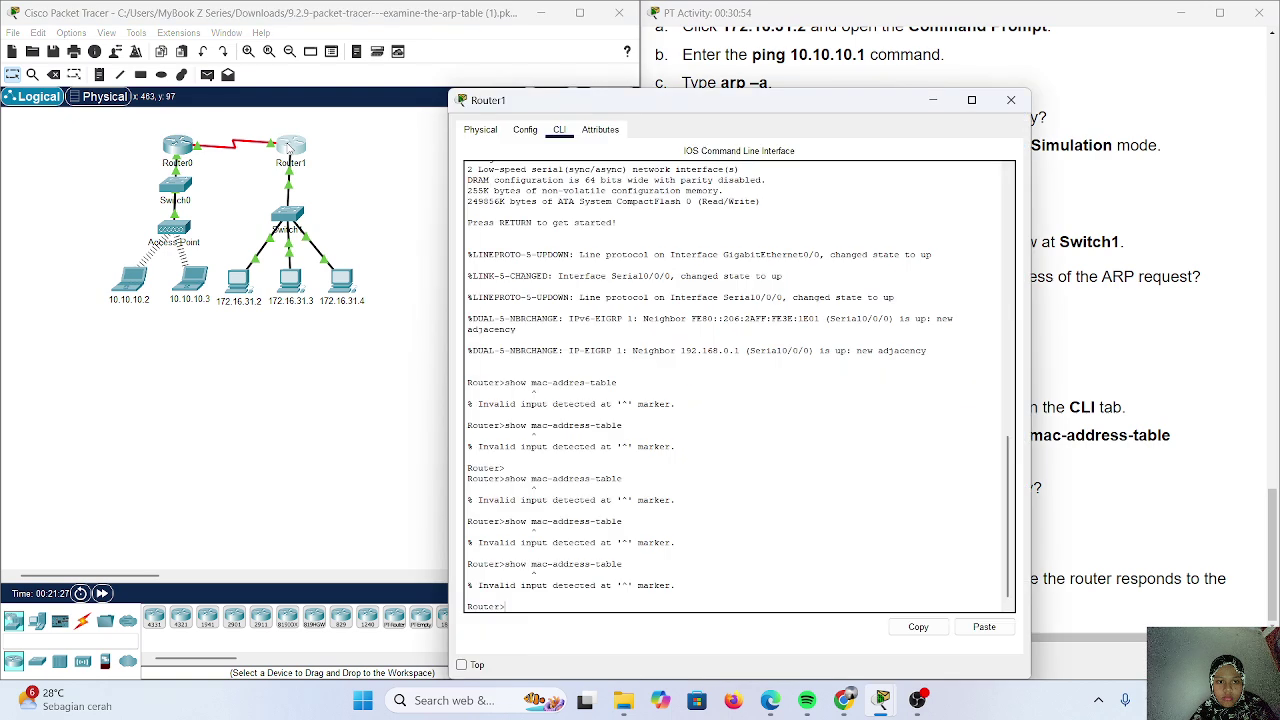
{"action": "type", "text": "e"}
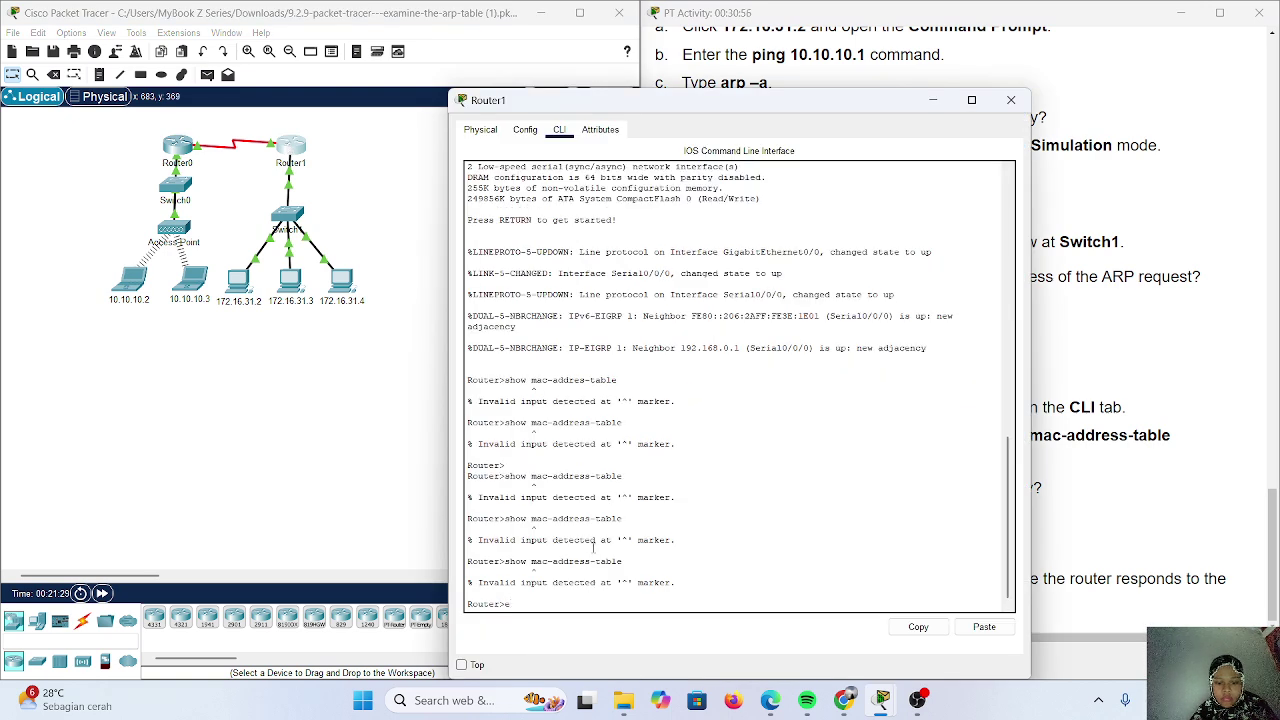
{"action": "type", "text": "na"}
{"action": "key", "text": "Return"}
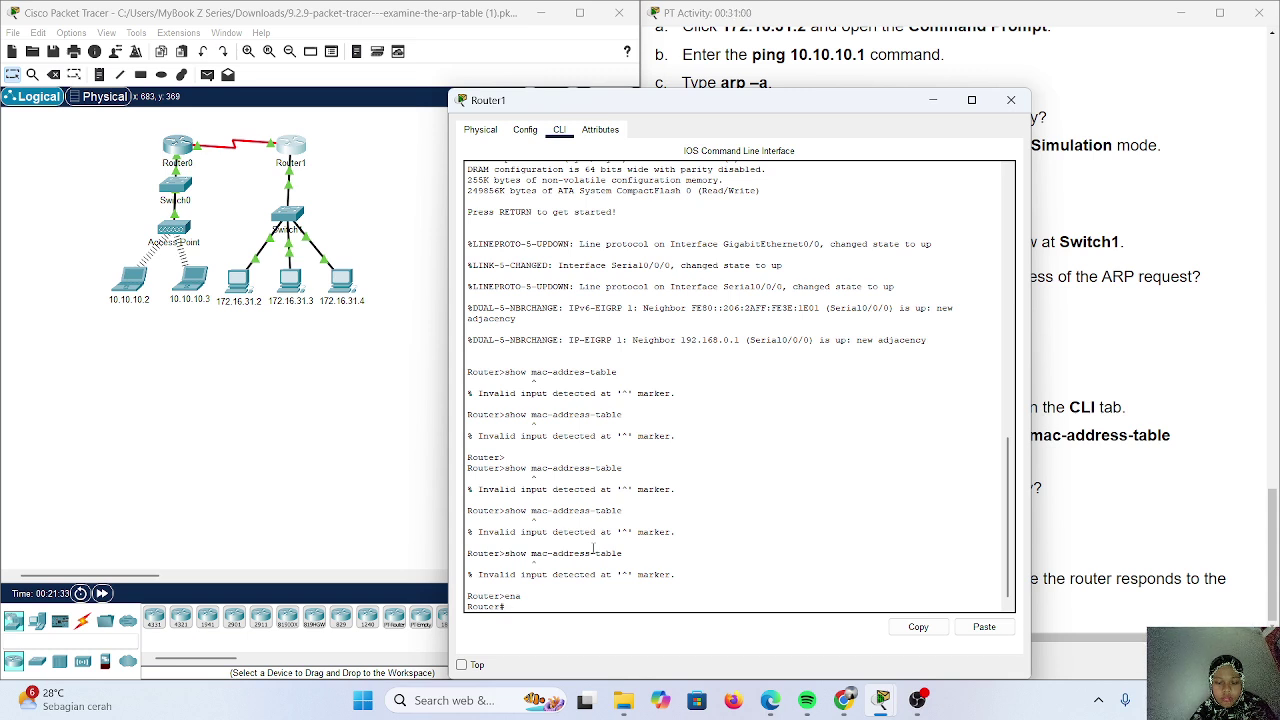
Enter global configuration mode on Router1 with the config t command.
{"action": "type", "text": "config"}
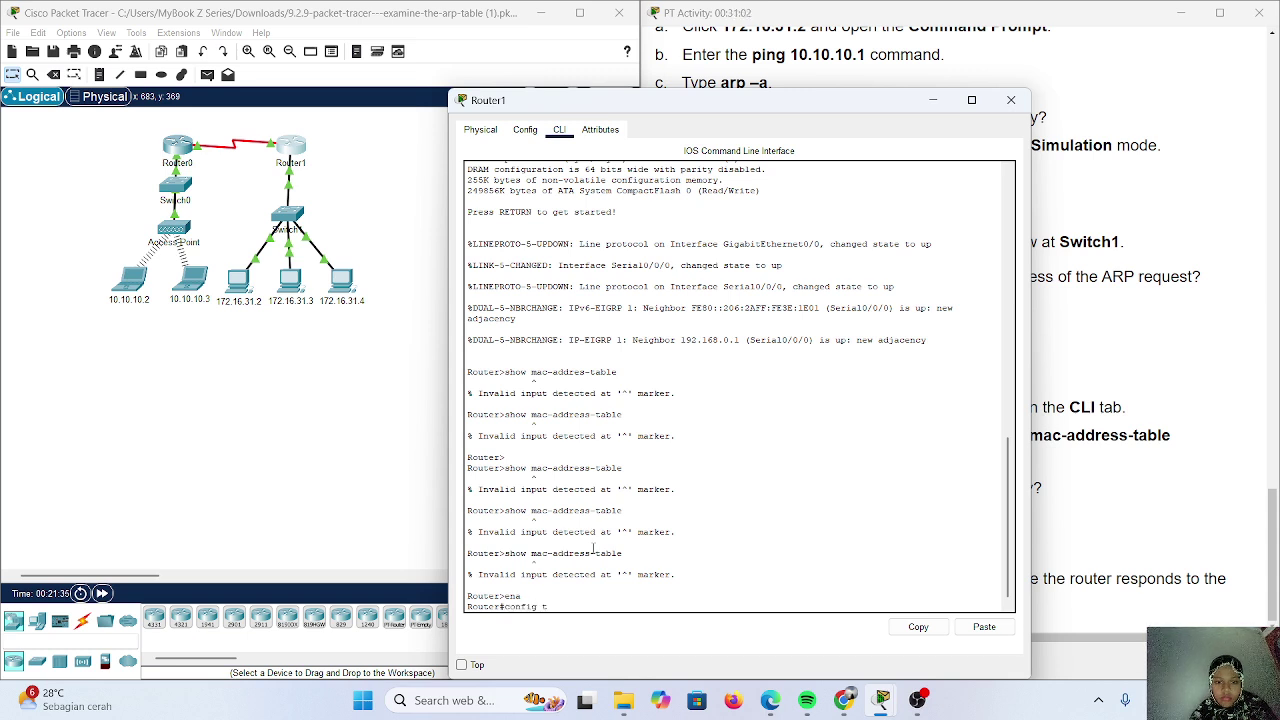
{"action": "type", "text": " t"}
{"action": "key", "text": "Return"}
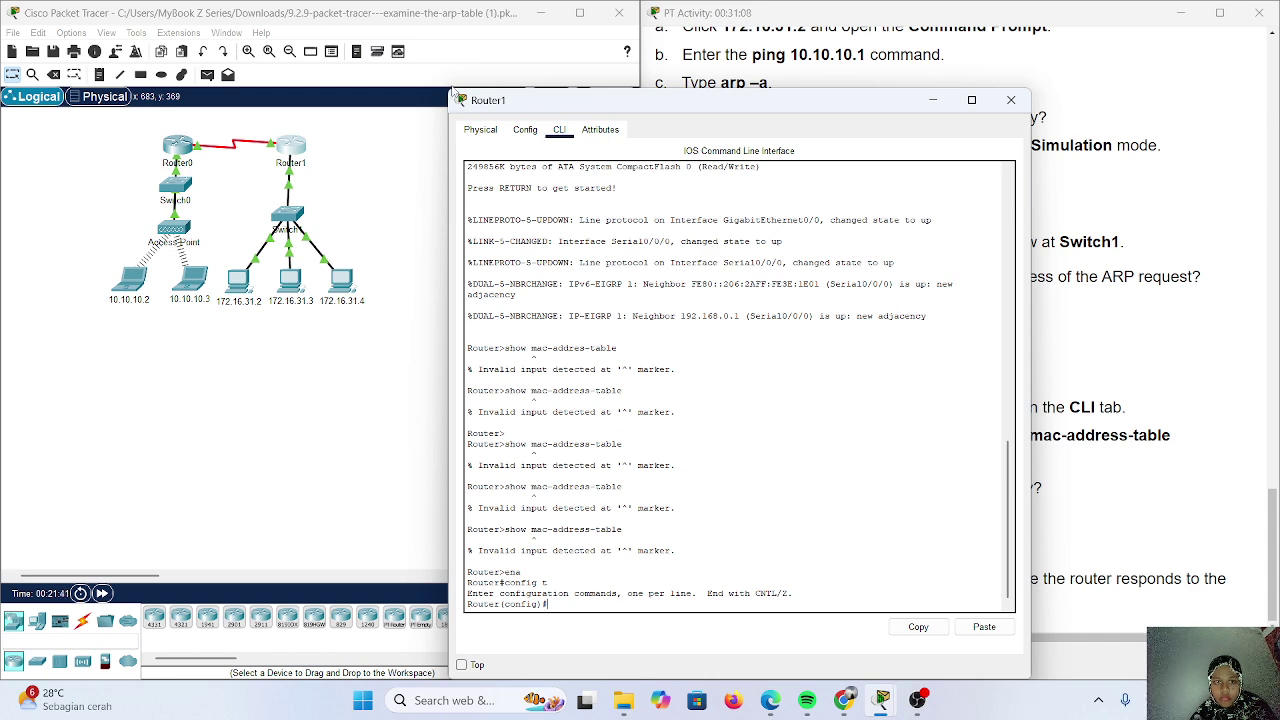
Shrink the Router1 window and move it off the Step 2 instructions, keeping its latest prompt in view.
{"action": "left_click_drag", "start_coordinate": [447, 90], "coordinate": [589, 209]}
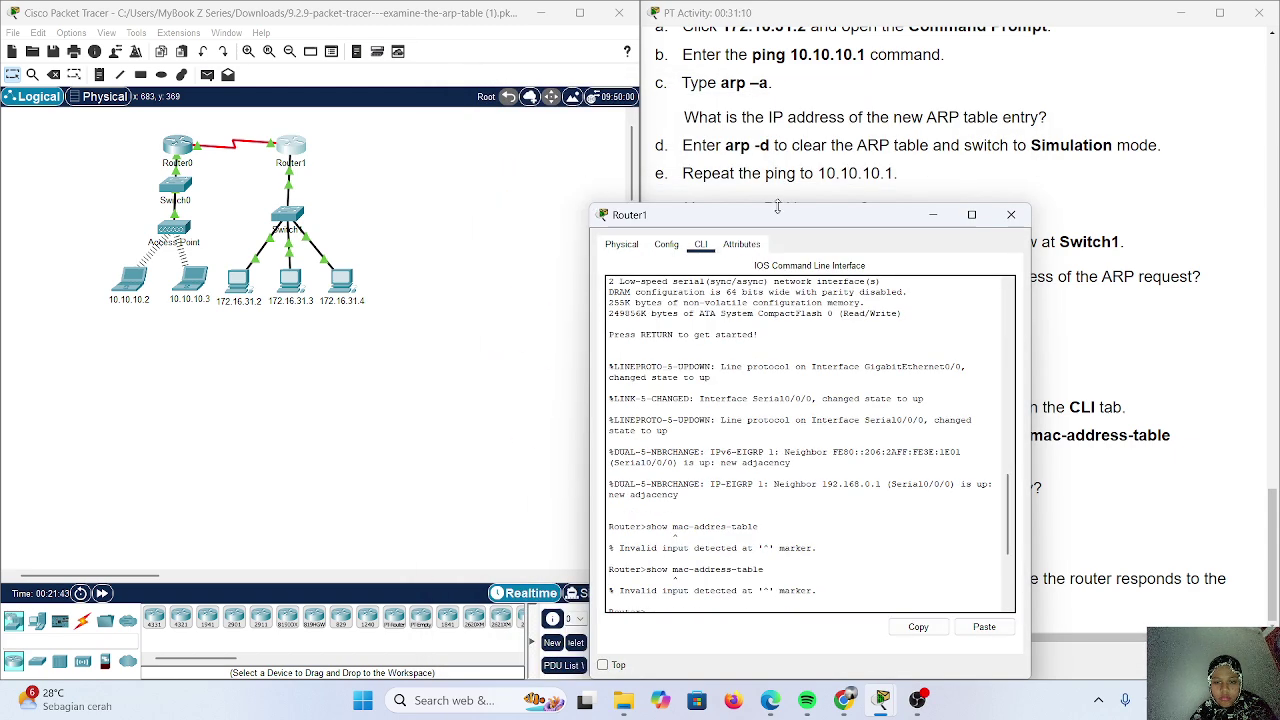
{"action": "left_click_drag", "start_coordinate": [775, 212], "coordinate": [433, 107]}
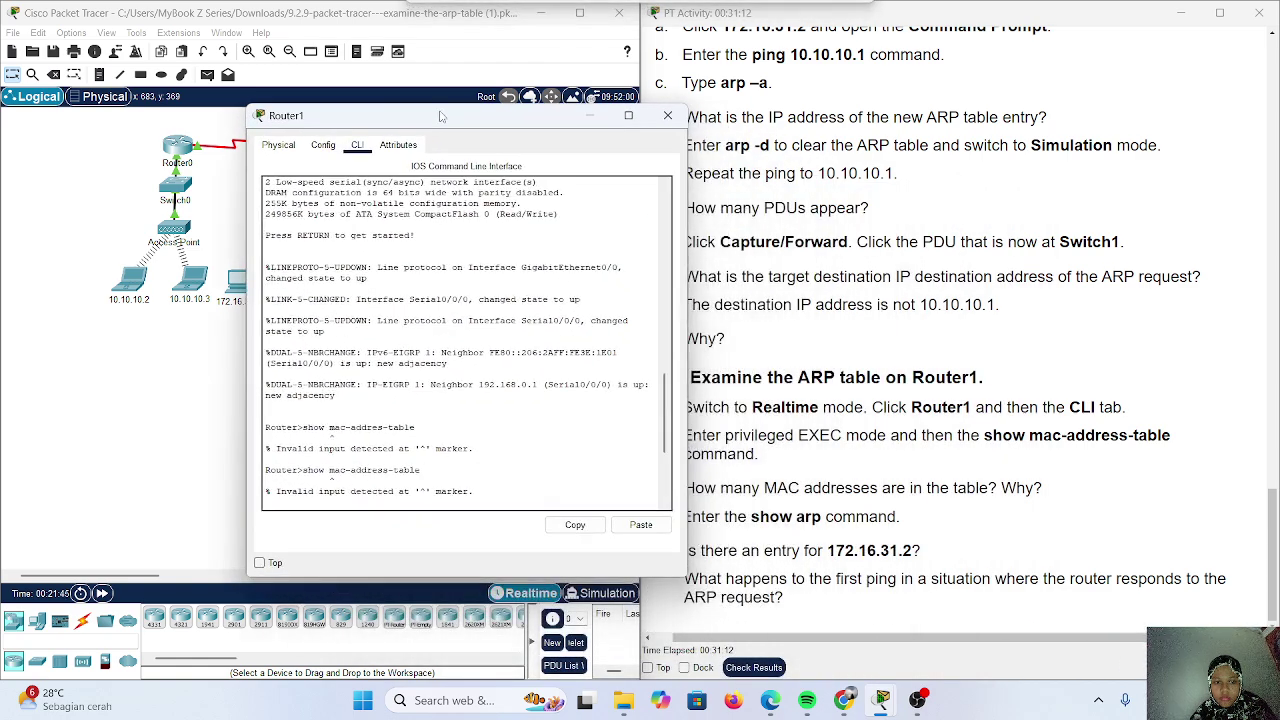
{"action": "scroll", "coordinate": [396, 383], "scroll_direction": "down", "scroll_amount": 5}
{"action": "scroll", "coordinate": [396, 383], "scroll_direction": "down", "scroll_amount": 1}
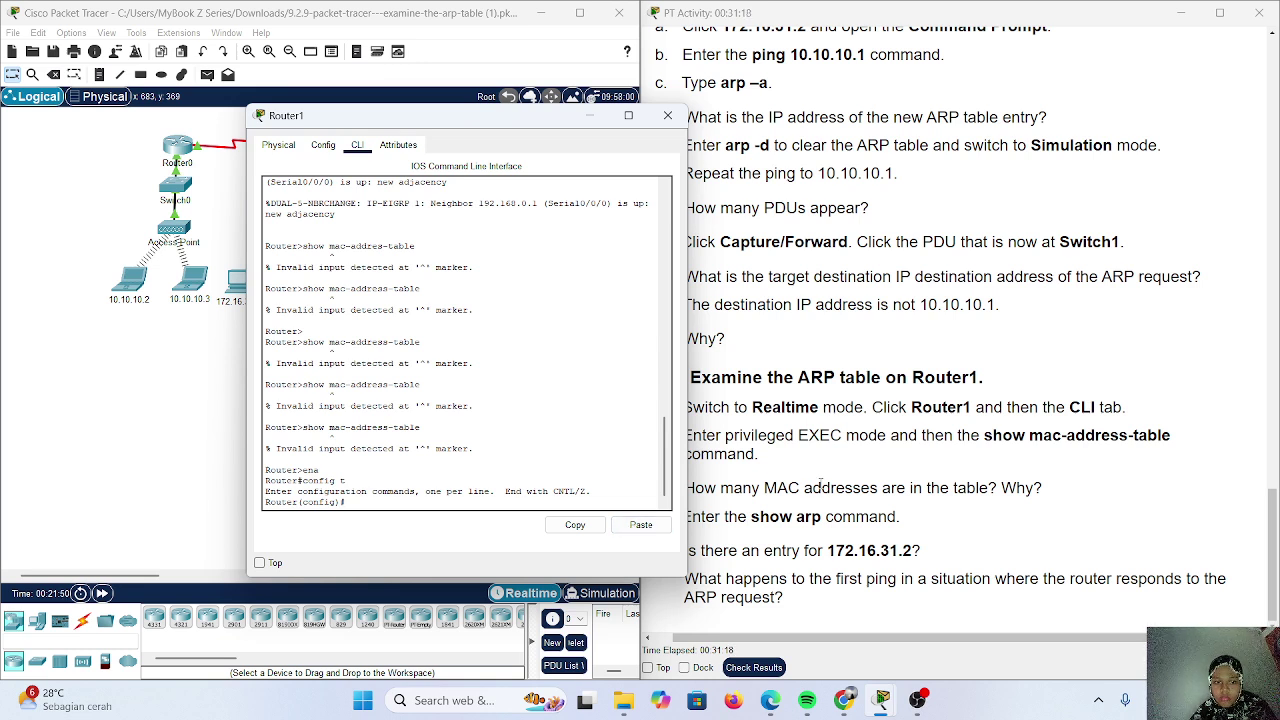
{"action": "type", "text": "show m"}
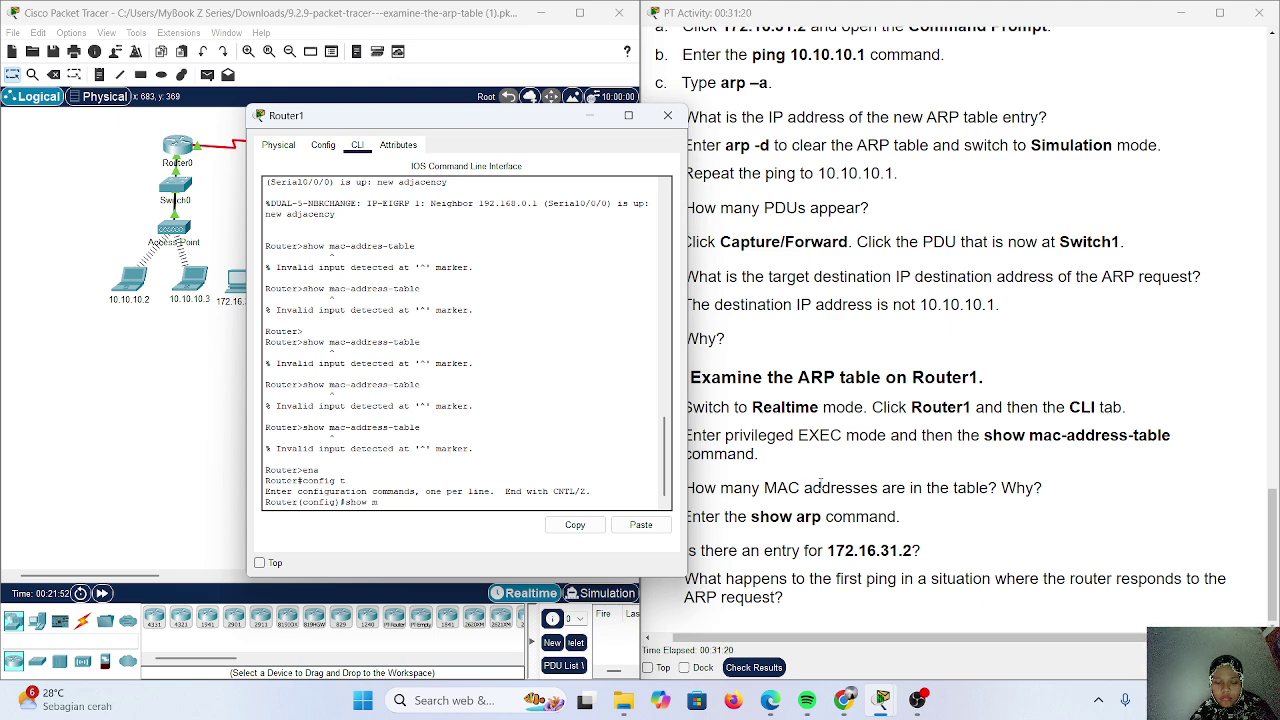
{"action": "type", "text": "ac address"}
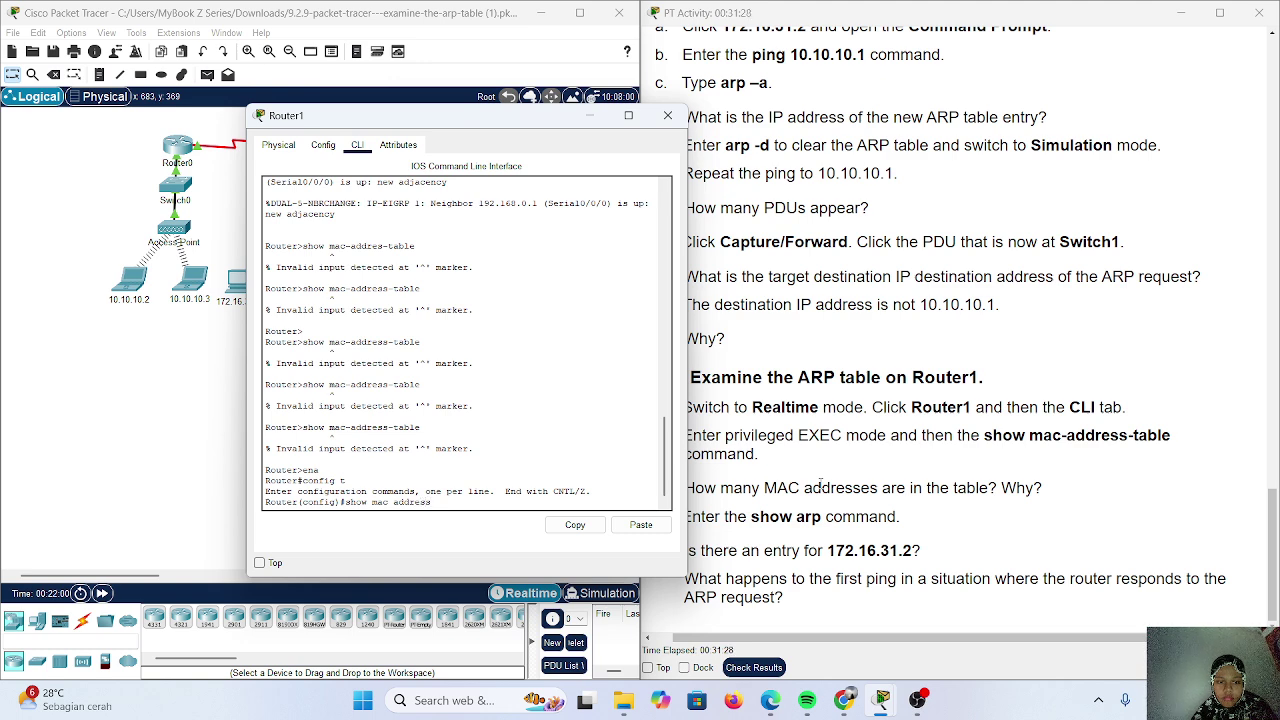
{"action": "key", "text": "BackSpace"}
{"action": "key", "text": "BackSpace"}
{"action": "key", "text": "BackSpace"}
{"action": "key", "text": "BackSpace"}
{"action": "key", "text": "BackSpace"}
{"action": "key", "text": "BackSpace"}
{"action": "key", "text": "BackSpace"}
{"action": "key", "text": "BackSpace"}
{"action": "key", "text": "BackSpace"}
{"action": "key", "text": "BackSpace"}
{"action": "key", "text": "BackSpace"}
{"action": "key", "text": "BackSpace"}
{"action": "key", "text": "BackSpace"}
{"action": "key", "text": "BackSpace"}
{"action": "key", "text": "BackSpace"}
{"action": "key", "text": "BackSpace"}
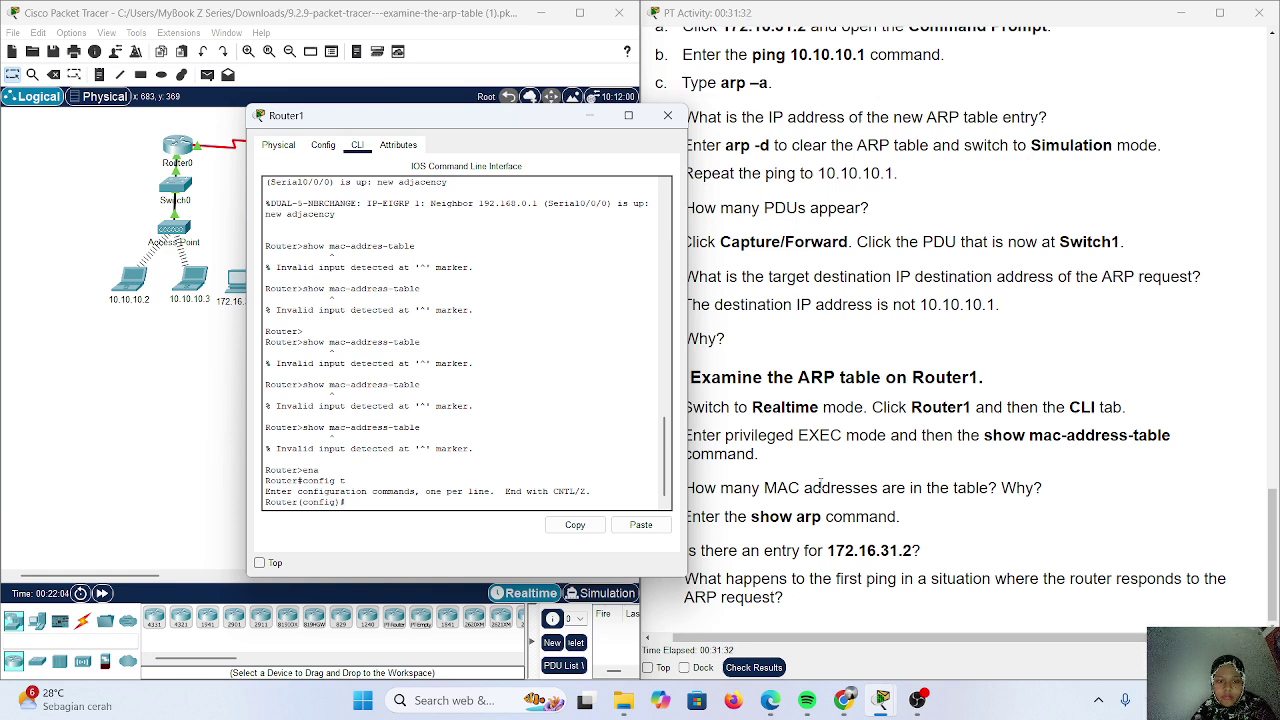
Try to display Router1's MAC address table by running show mac-address-table from global configuration mode.
{"action": "type", "text": "show"}
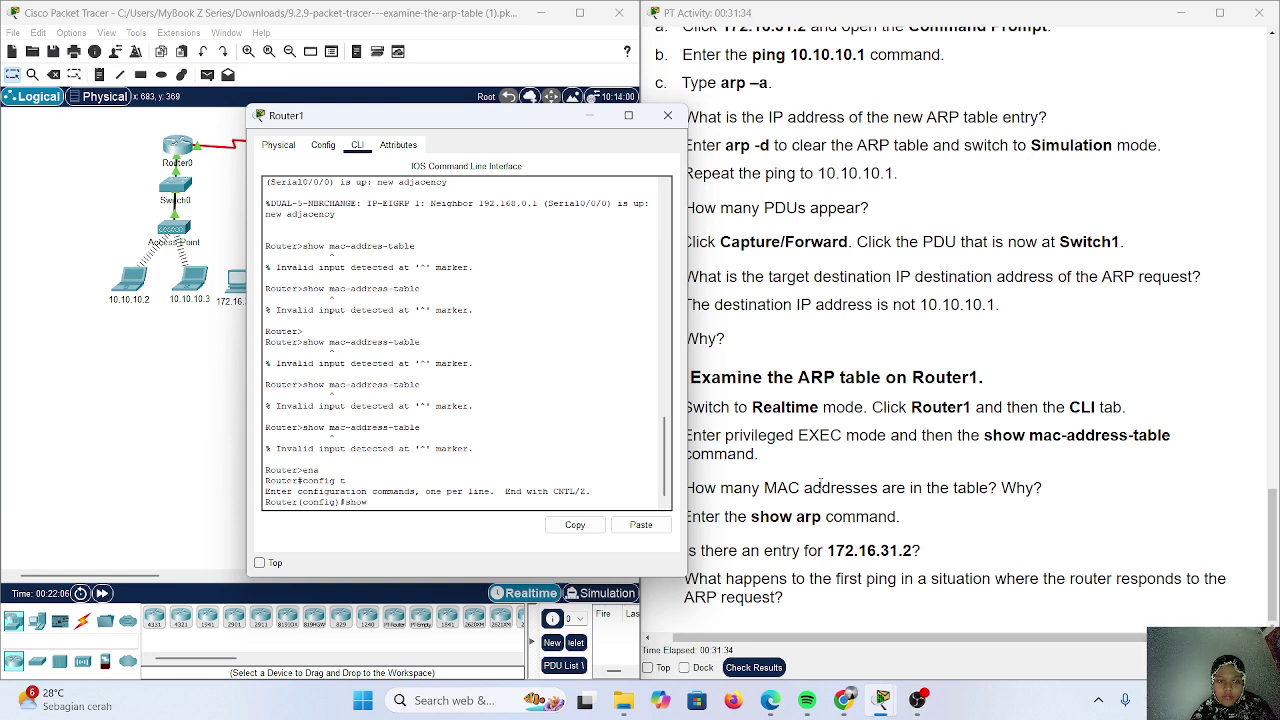
{"action": "type", "text": " mac"}
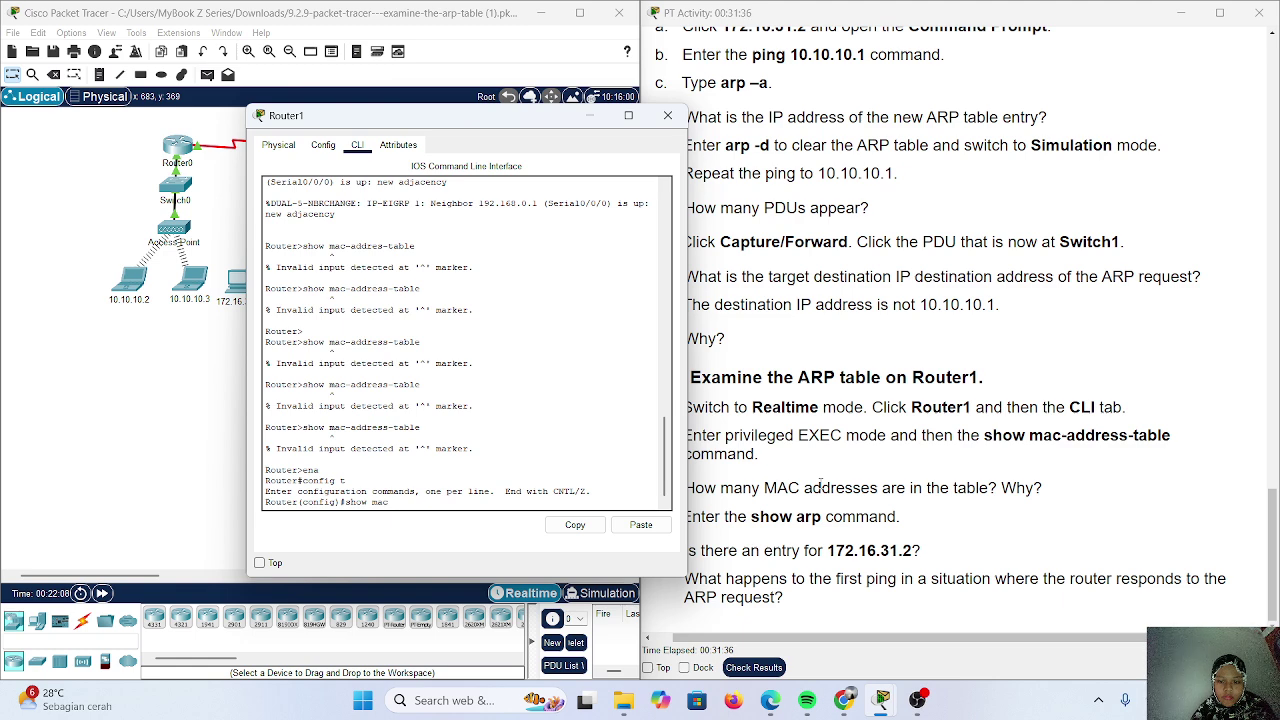
{"action": "type", "text": "-address-table"}
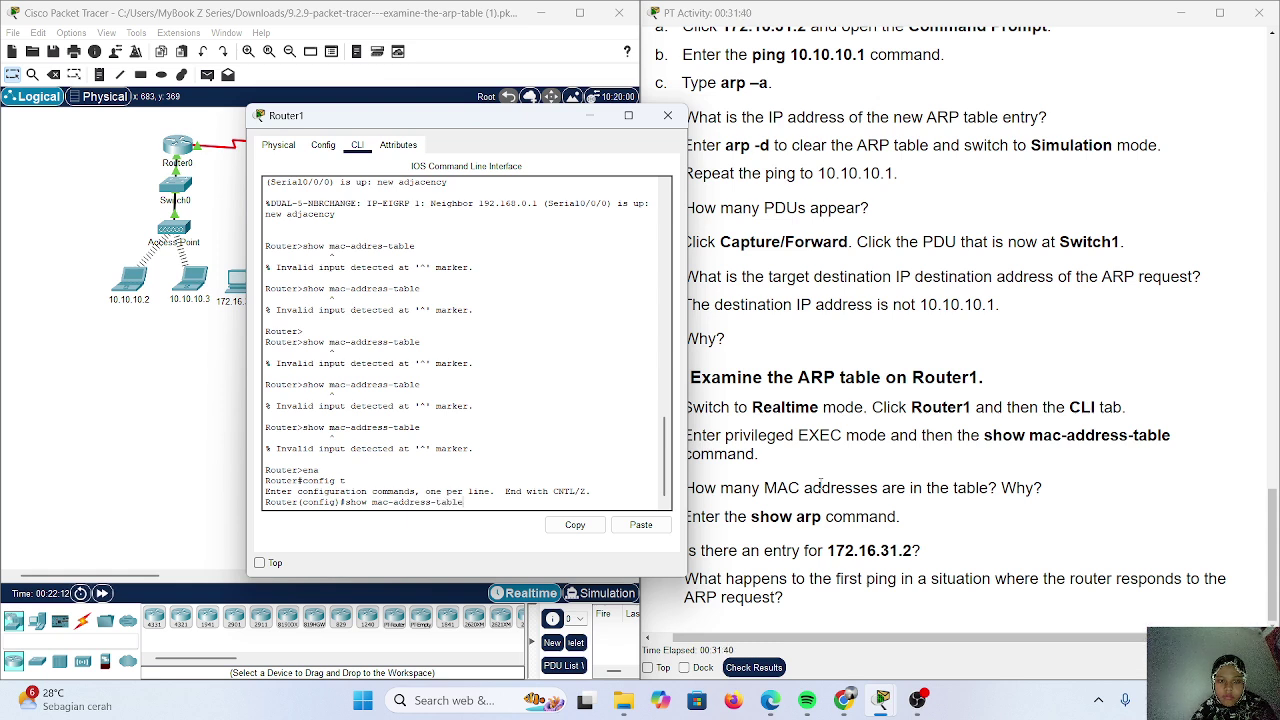
{"action": "key", "text": "Return"}
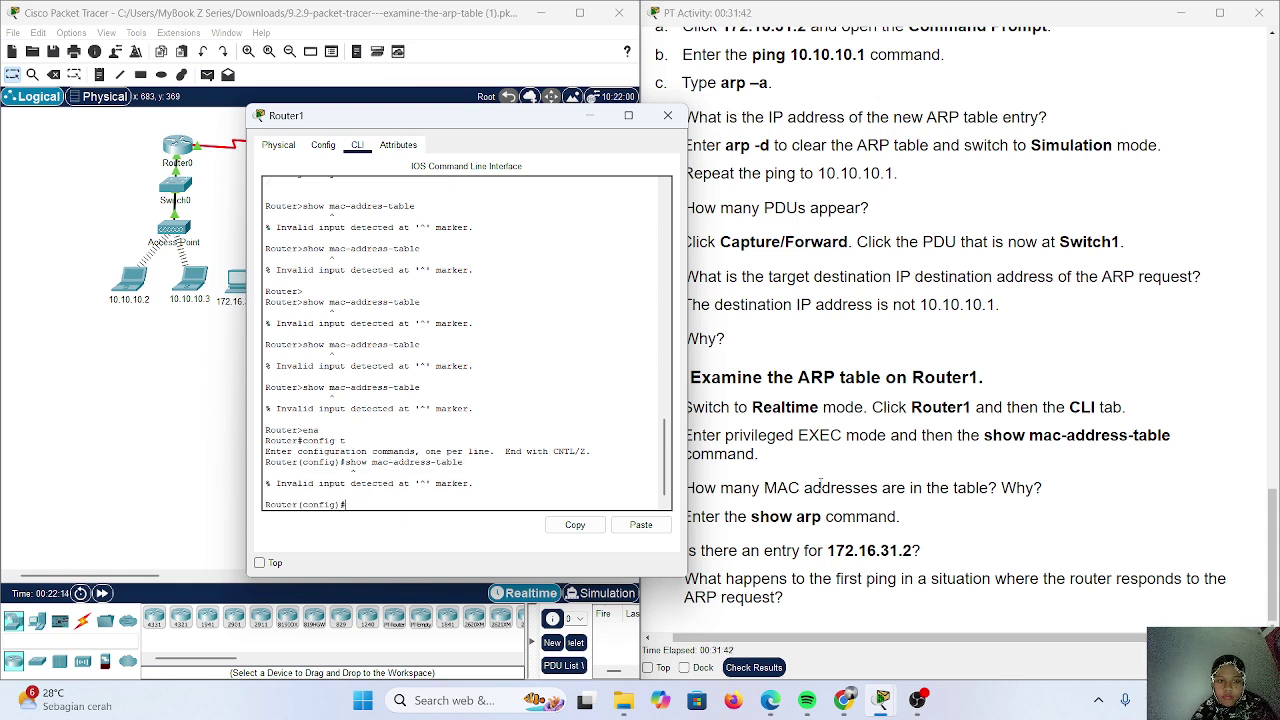
Switch to Chrome and expand the AI summary to read the detailed steps for entering privileged EXEC mode on a Cisco device.
{"action": "left_click", "coordinate": [820, 483]}
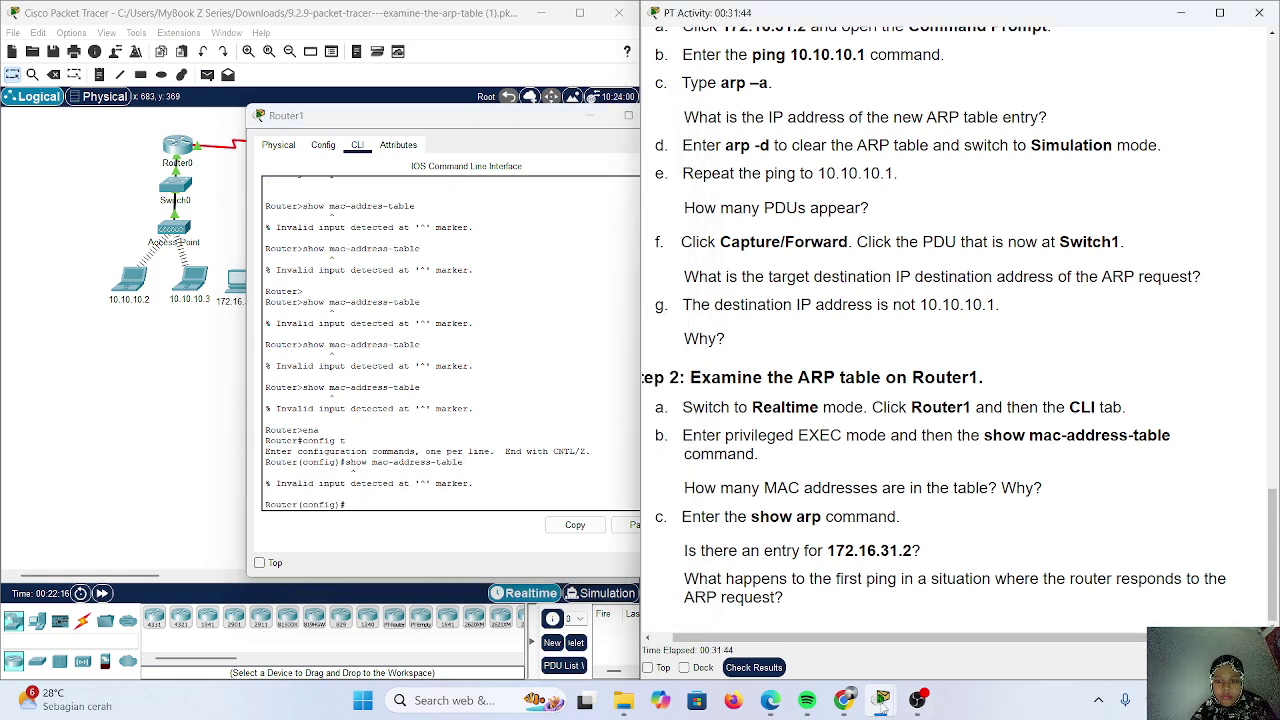
{"action": "left_click", "coordinate": [845, 630]}
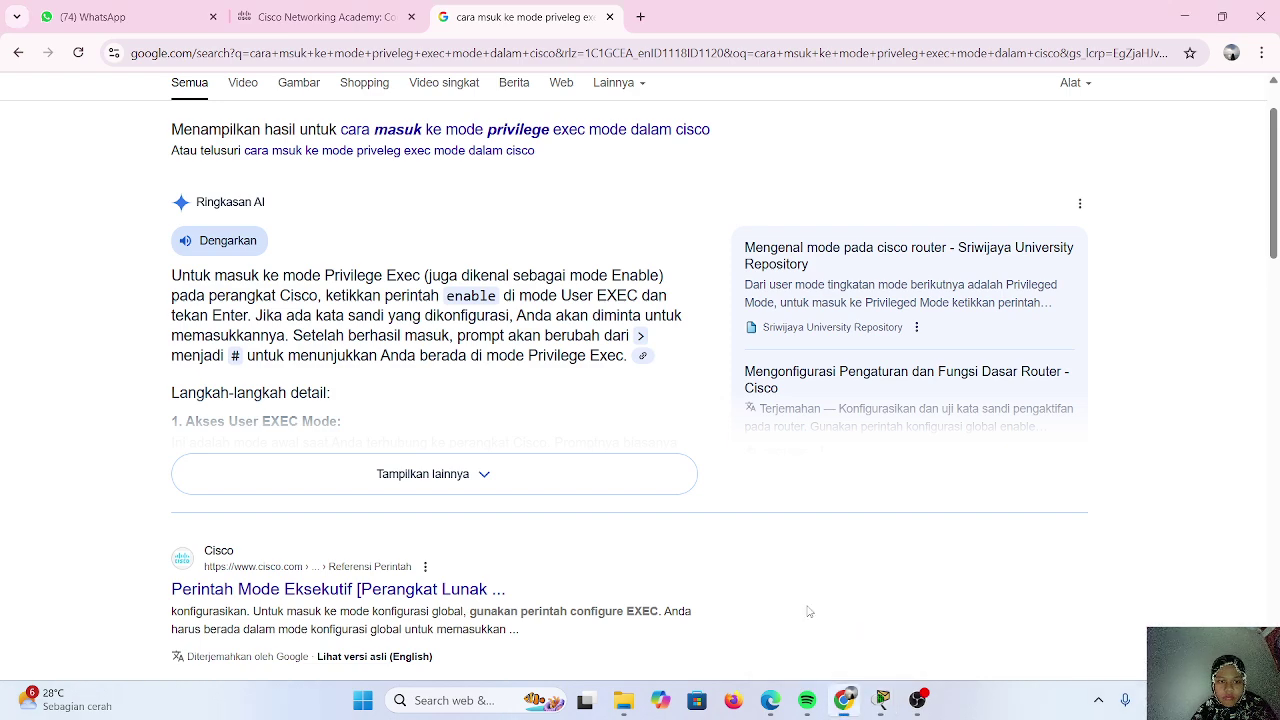
{"action": "left_click", "coordinate": [520, 468]}
{"action": "scroll", "coordinate": [518, 465], "scroll_direction": "down", "scroll_amount": 2}
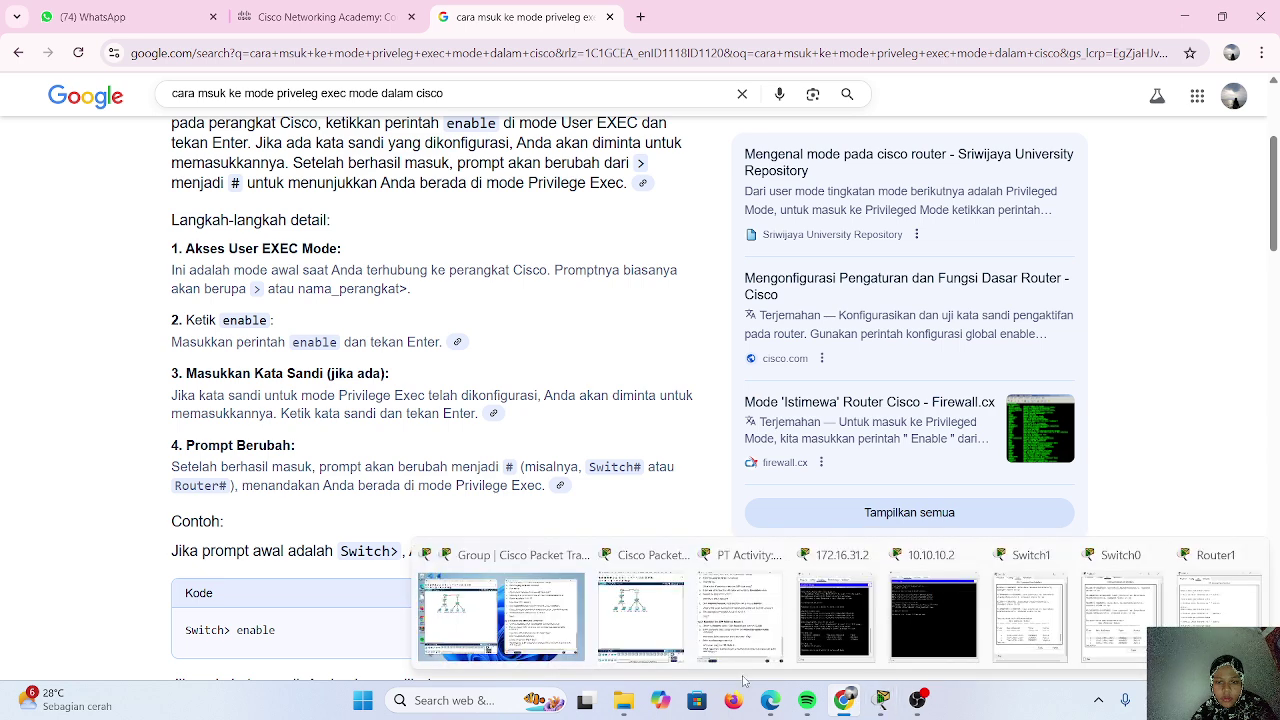
Return to Packet Tracer and reread the Part 3 instructions on generating ARP traffic and examining Router1's ARP table.
{"action": "left_click", "coordinate": [488, 648]}
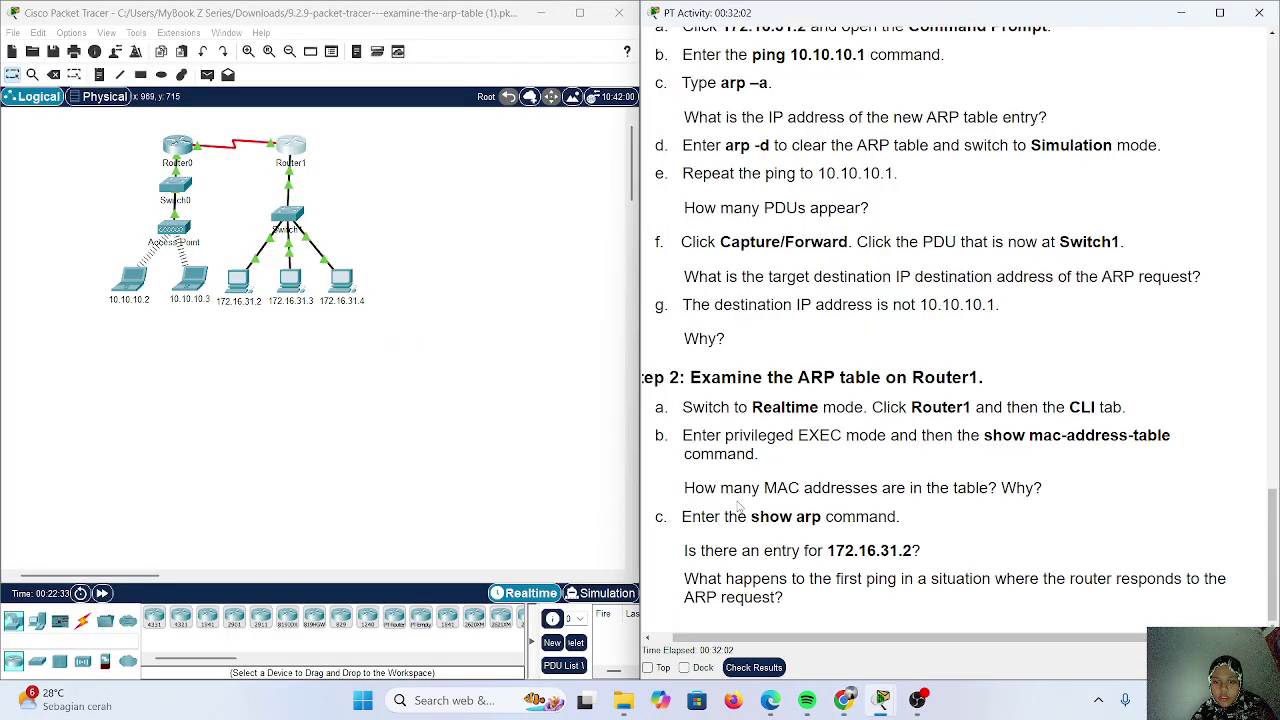
{"action": "scroll", "coordinate": [788, 407], "scroll_direction": "up", "scroll_amount": 1}
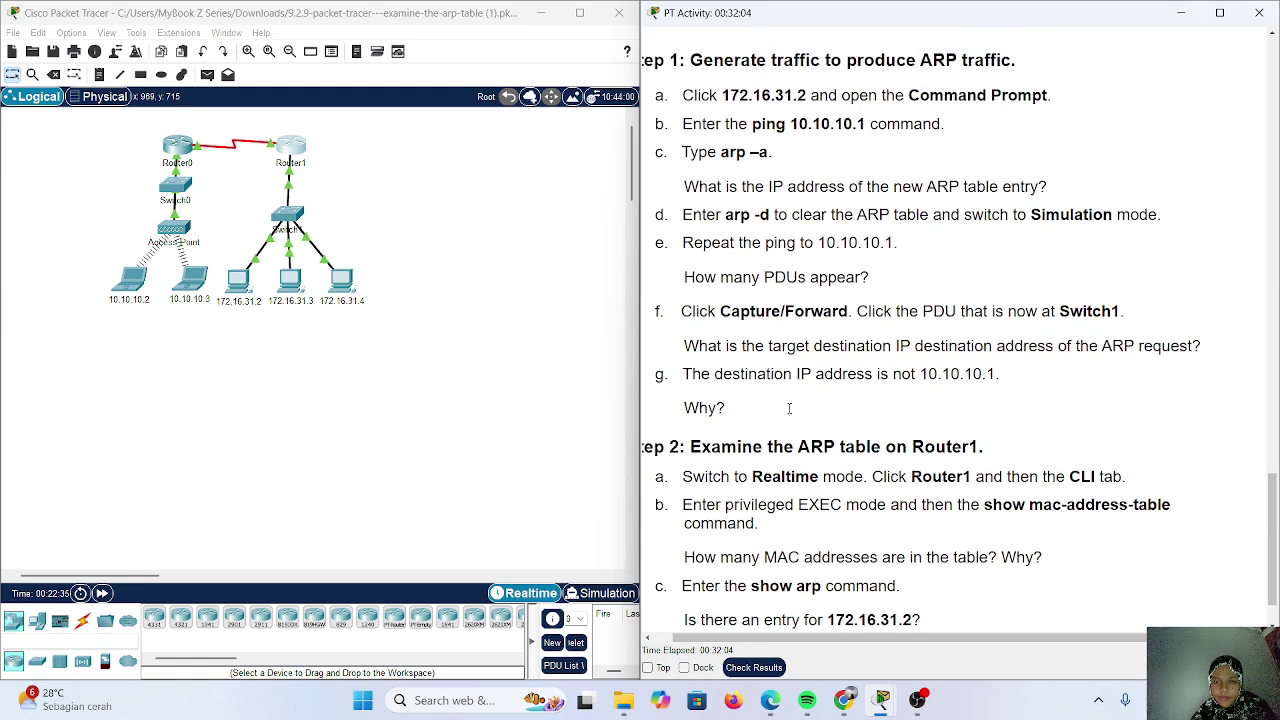
{"action": "scroll", "coordinate": [780, 400], "scroll_direction": "down", "scroll_amount": 1}
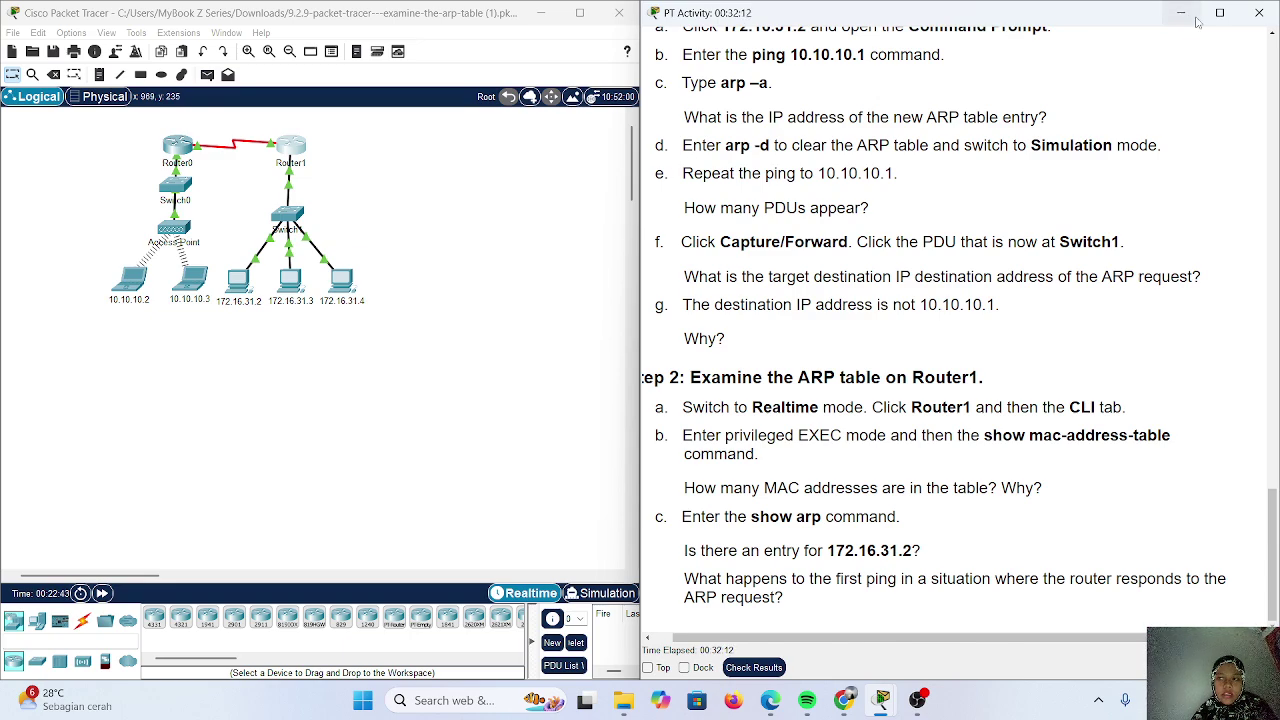
Go back to the start of the activity instructions and shrink the text until the full width of the addressing table fits.
{"action": "scroll", "coordinate": [931, 247], "scroll_direction": "up", "scroll_amount": 15}
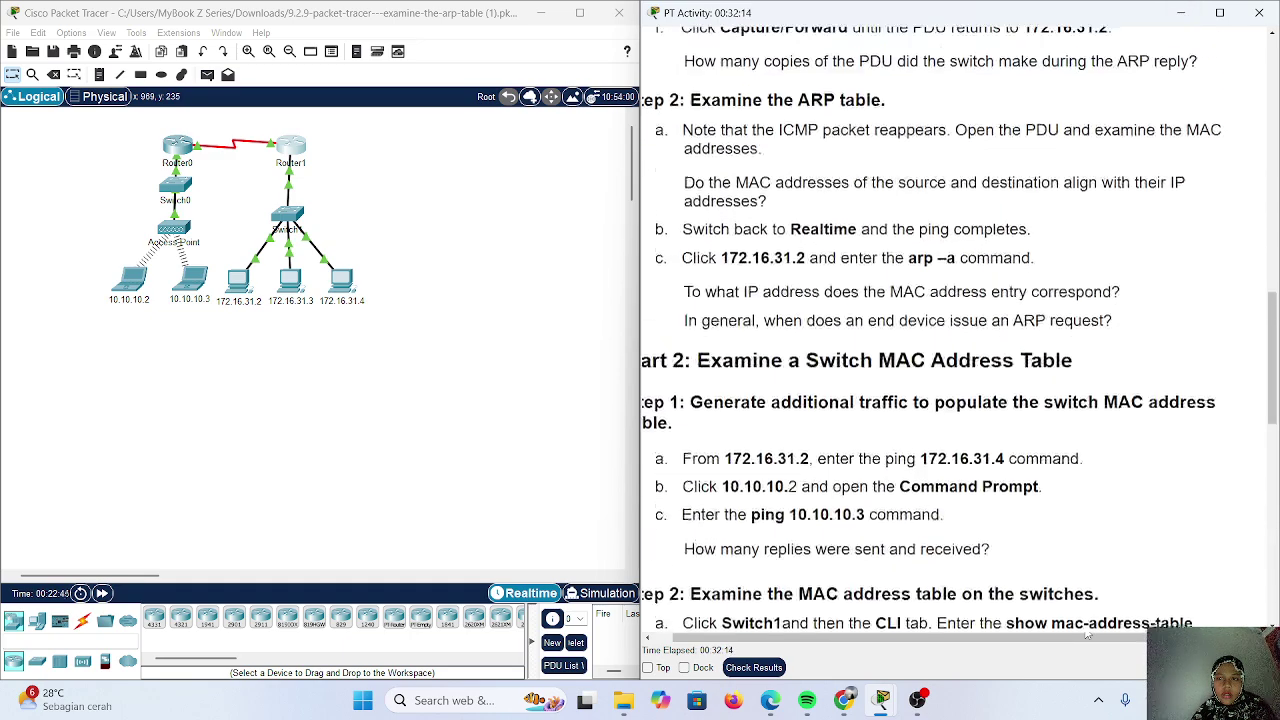
{"action": "scroll", "coordinate": [1085, 629], "scroll_direction": "left", "scroll_amount": 1}
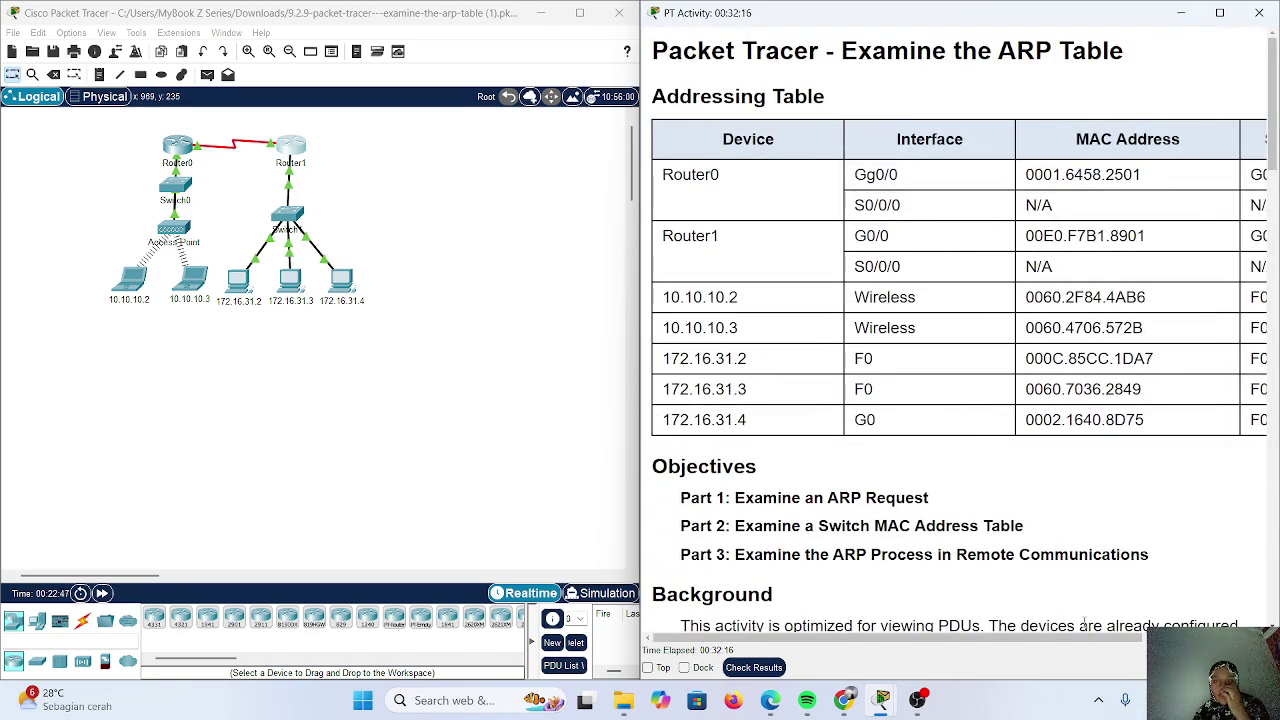
{"action": "scroll", "coordinate": [1083, 623], "scroll_direction": "down", "scroll_amount": 2}
{"action": "scroll", "coordinate": [1085, 627], "scroll_direction": "down", "scroll_amount": 1}
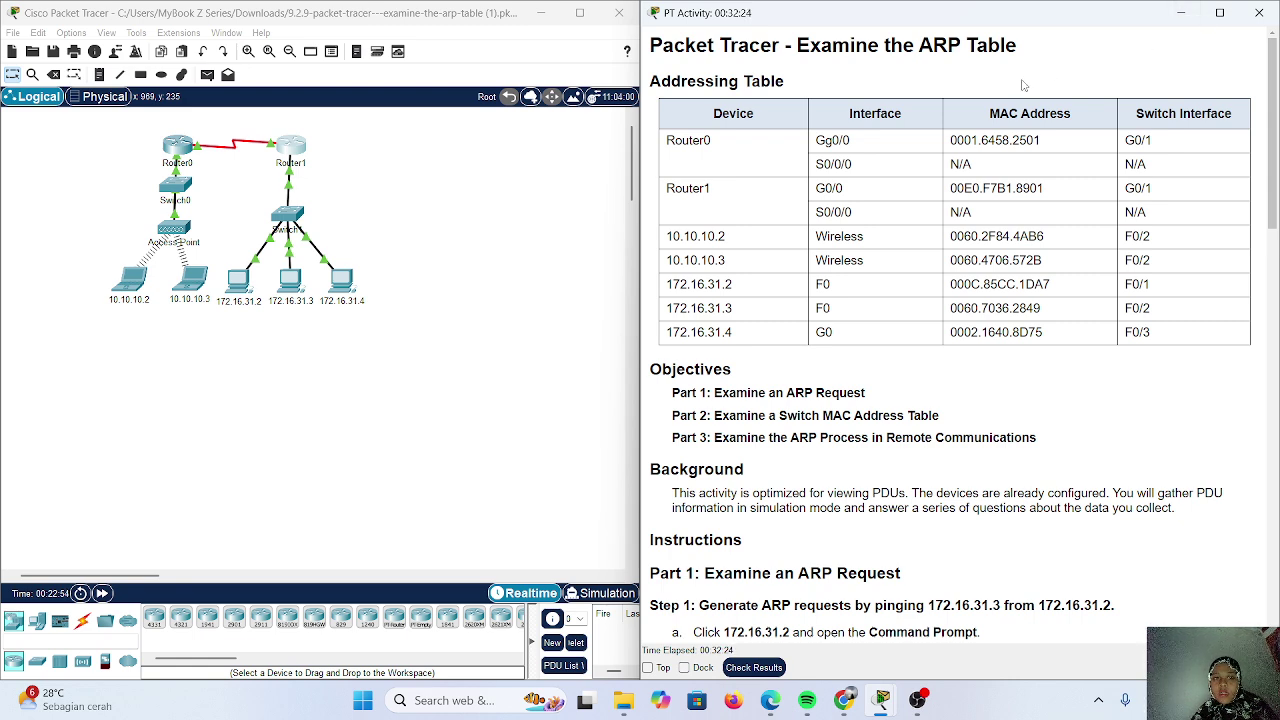
{"action": "scroll", "coordinate": [533, 211], "scroll_direction": "up", "scroll_amount": 1}
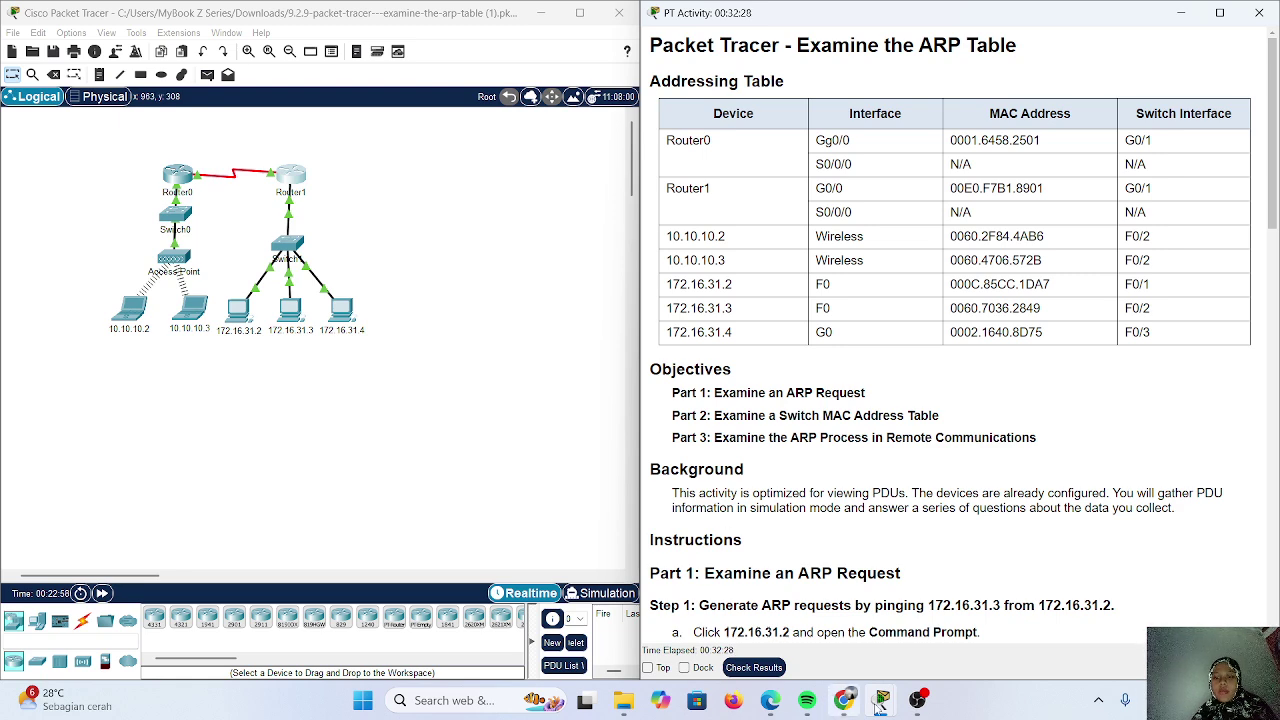
Switch to OBS Studio to reach its recording controls.
{"action": "left_click", "coordinate": [916, 708]}
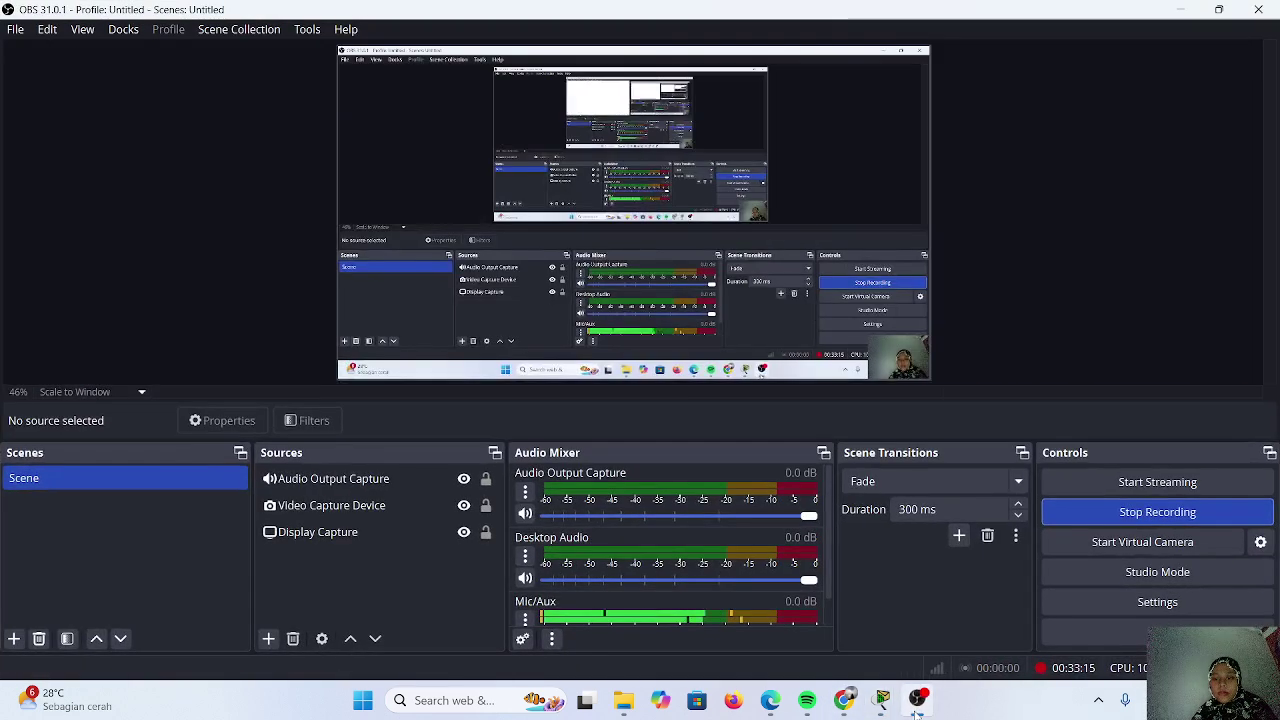